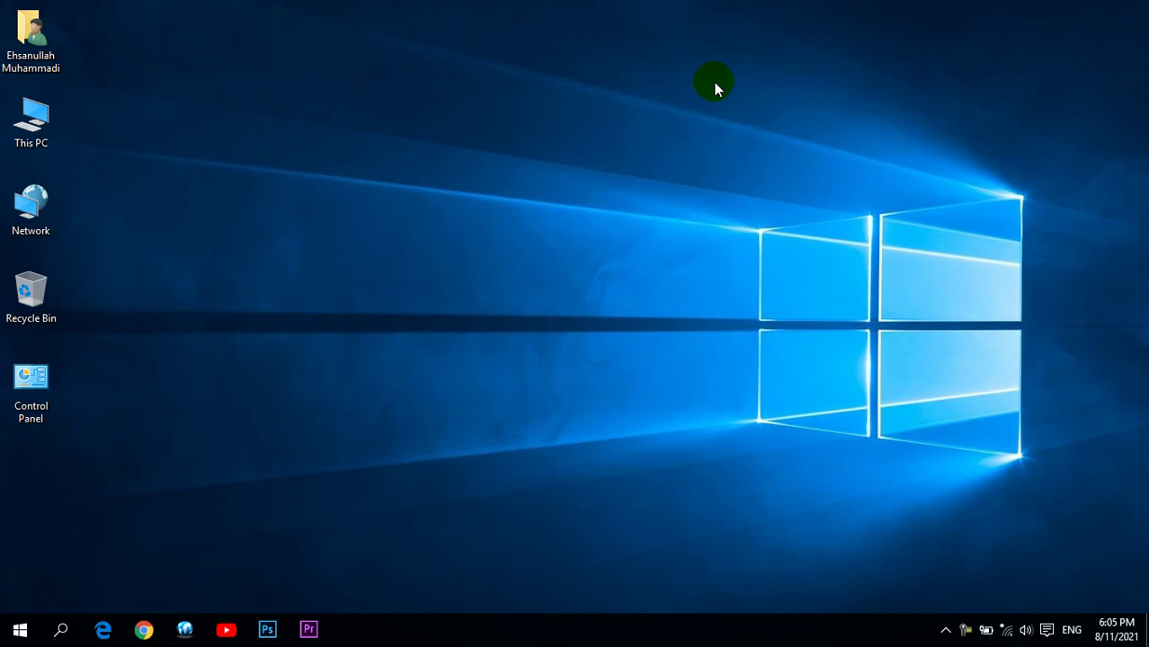
Launch Premiere Pro, dismiss its warnings and quit it, then refresh the desktop
click(324, 622)
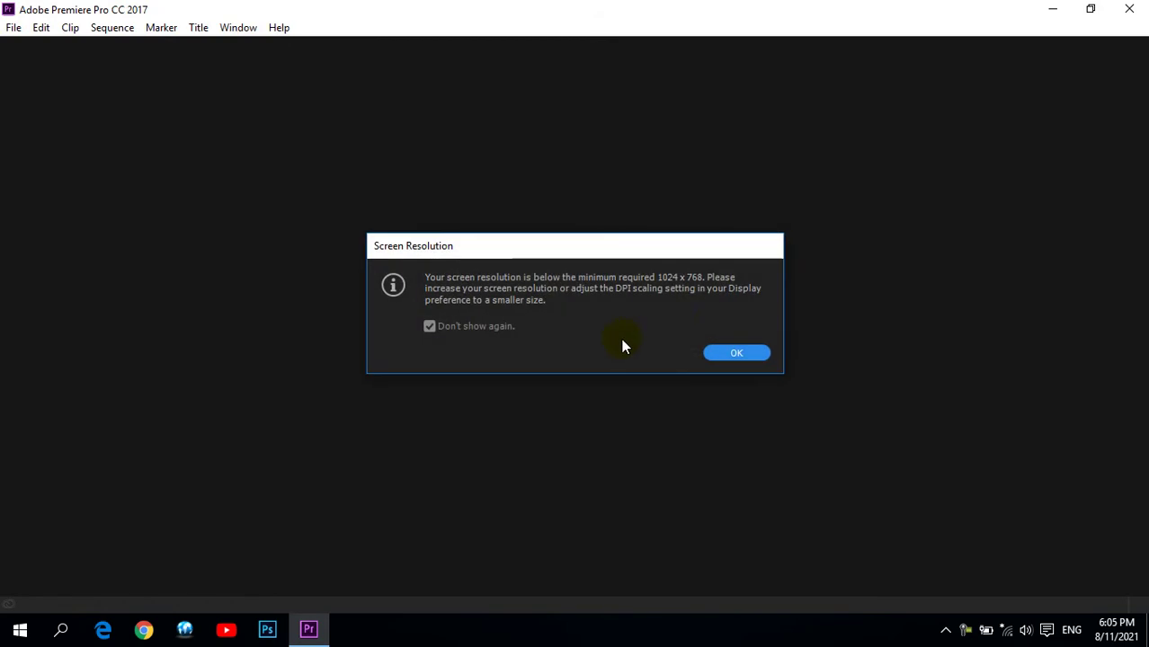
click(733, 350)
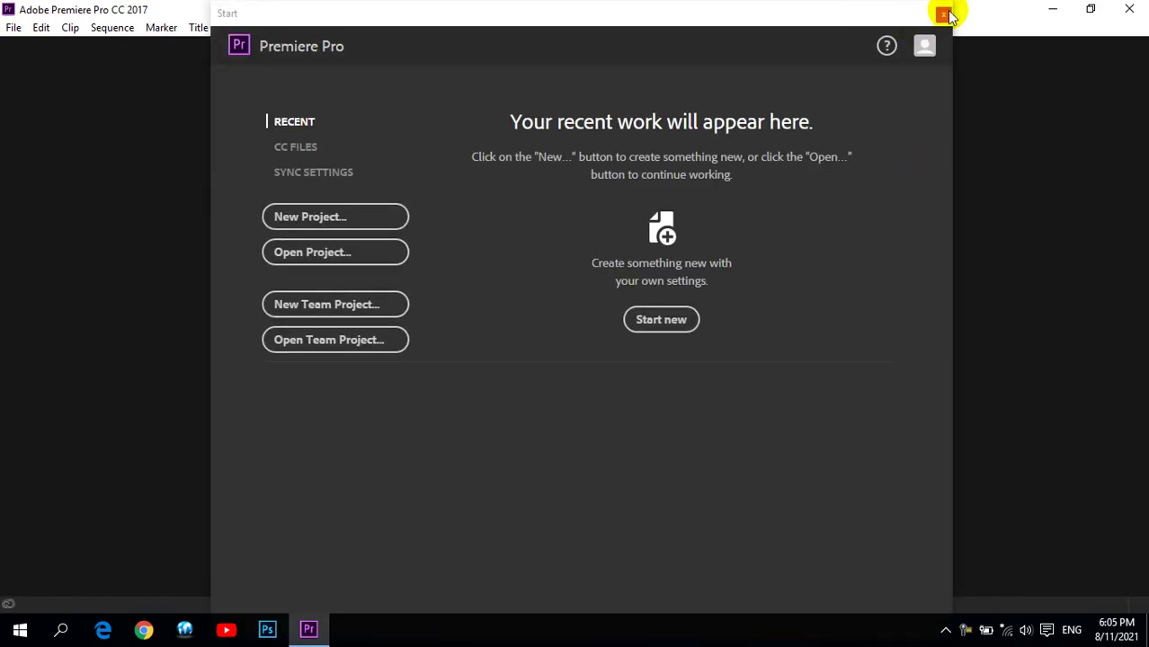
click(943, 12)
click(1131, 8)
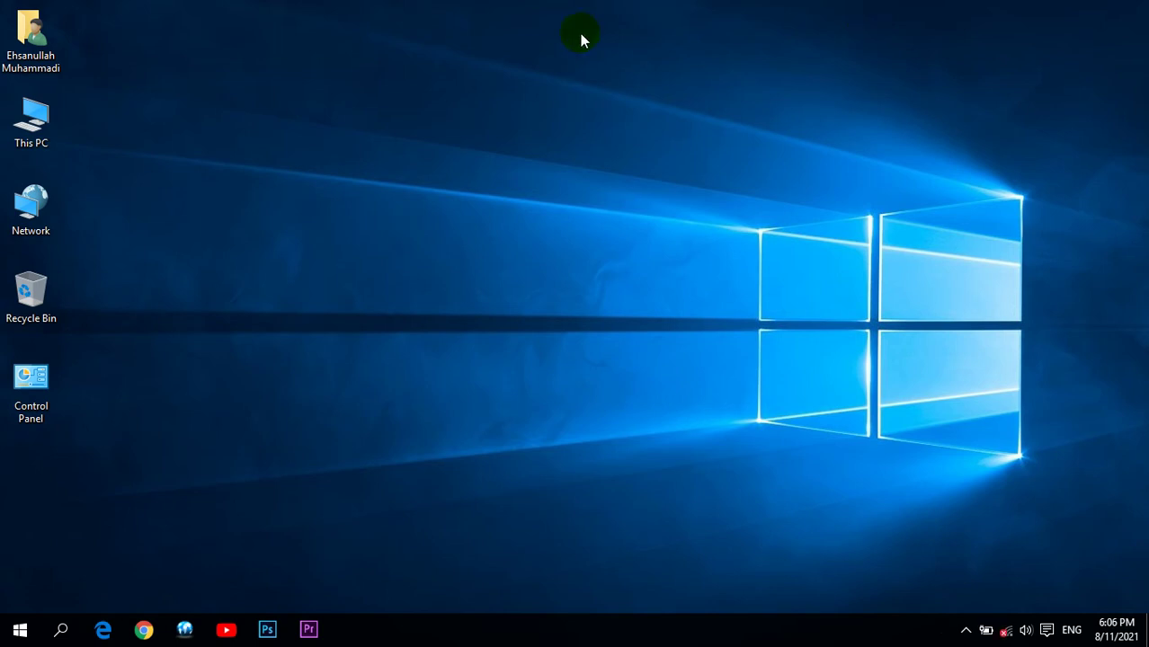
right_click(399, 145)
click(455, 197)
Launch Photoshop, select the Move tool, and close a stray YouTube app window
click(267, 630)
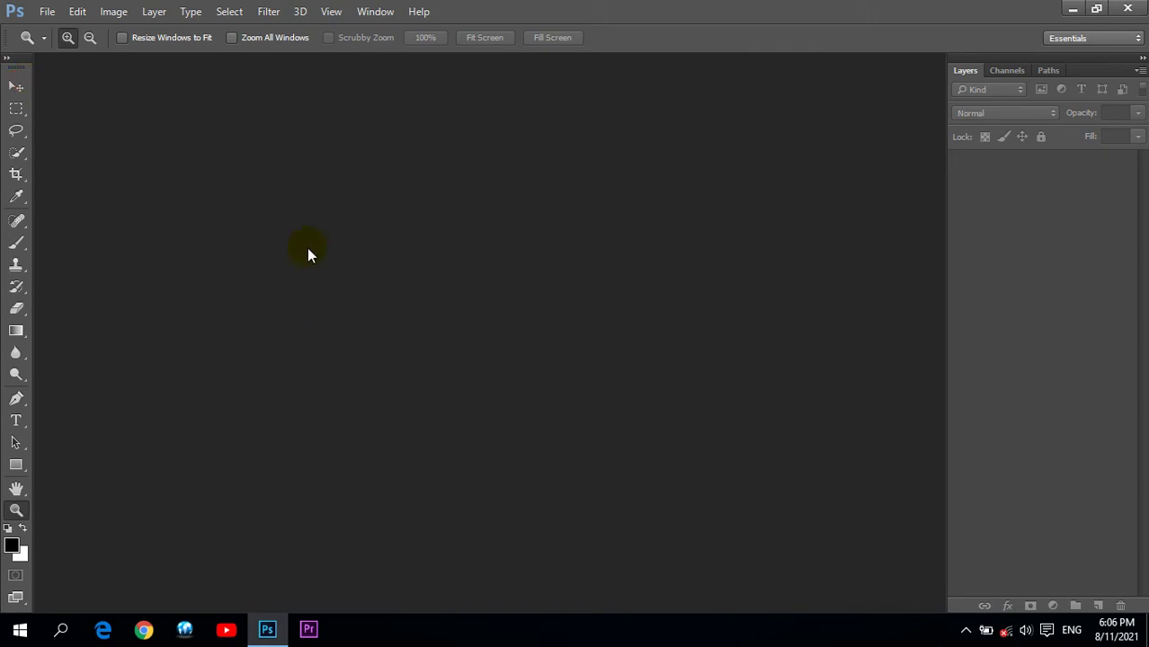
click(19, 87)
click(18, 87)
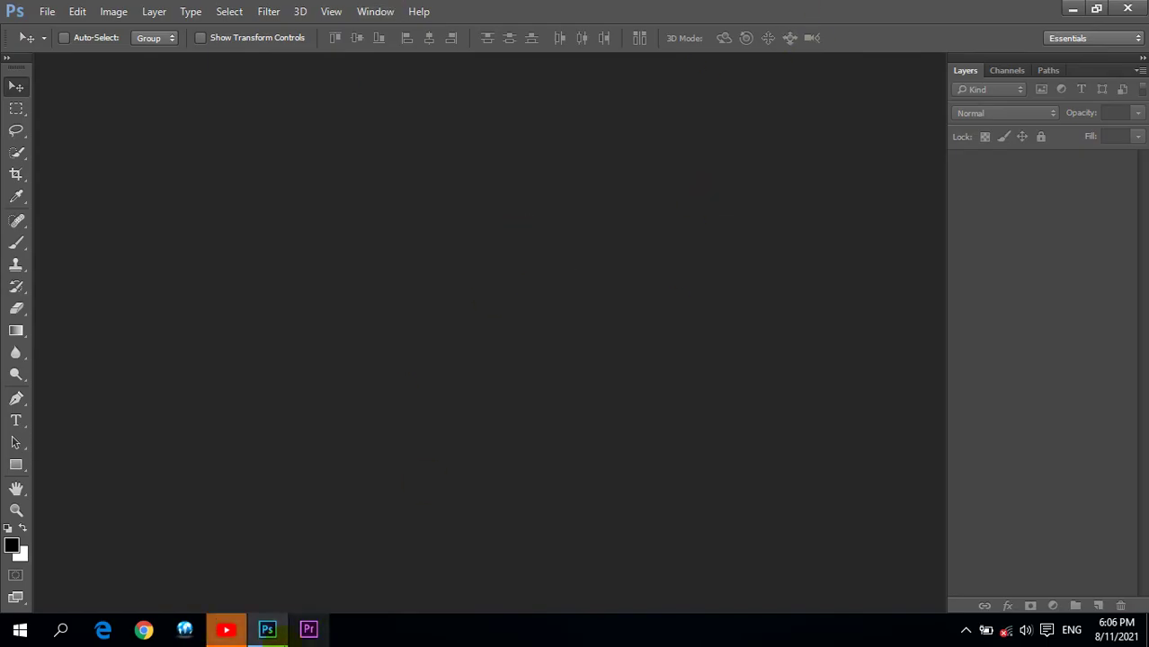
click(226, 629)
click(1127, 9)
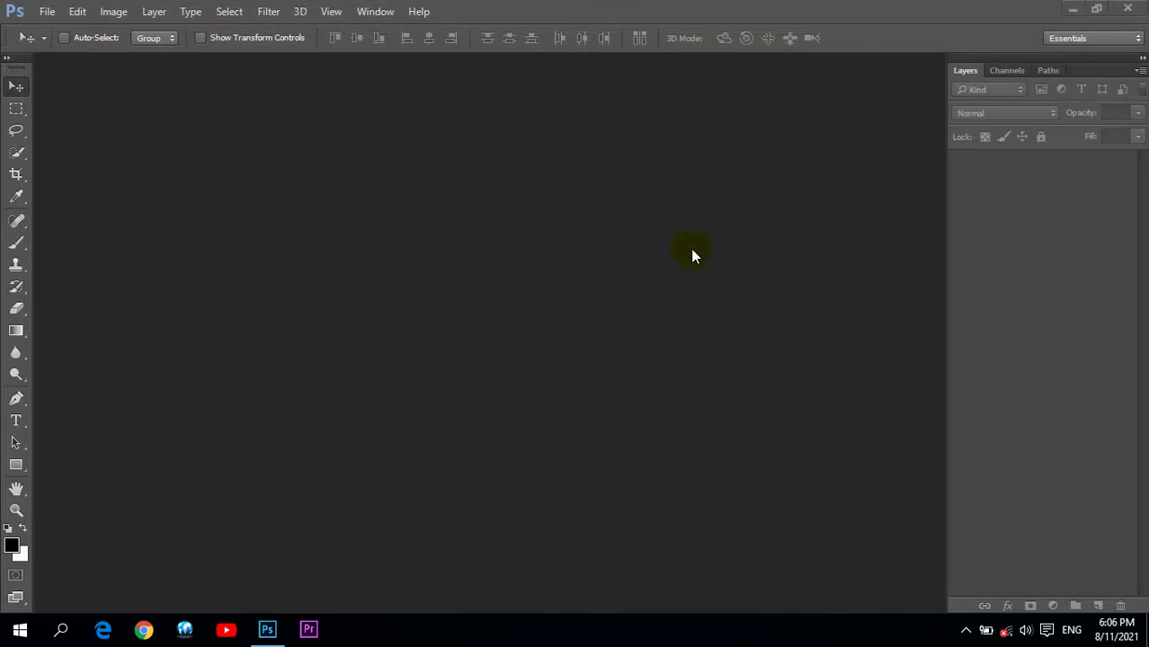
Bring up the Open dialog, cancel it, and hide all windows with Win+D
click(596, 210)
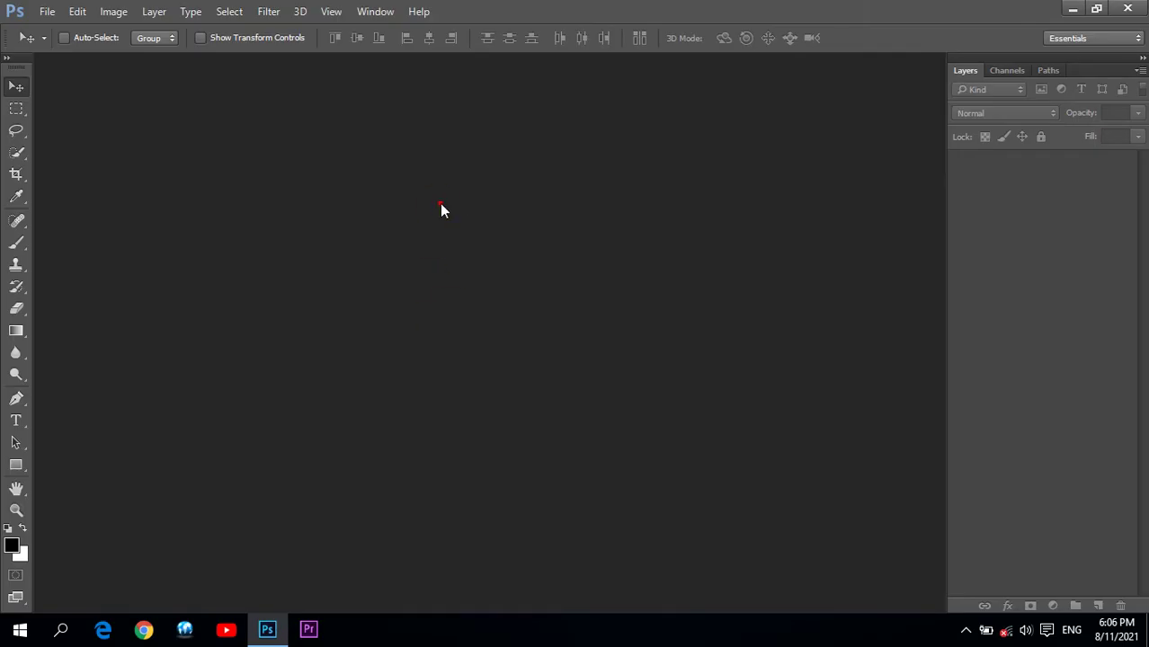
double_click(440, 208)
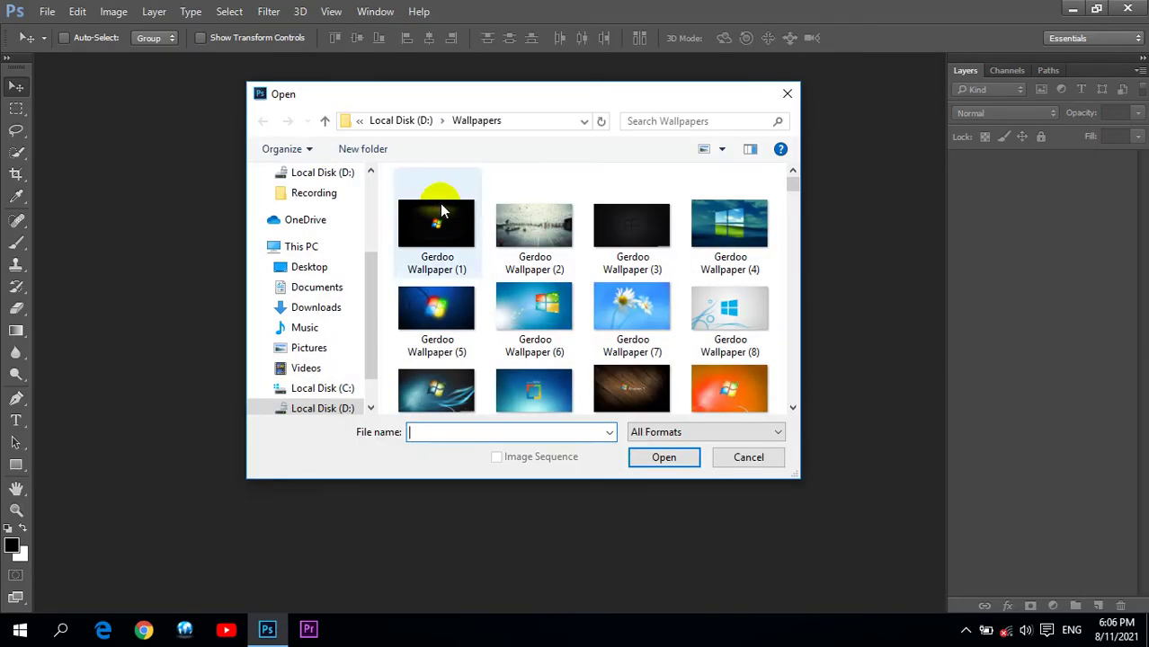
click(787, 93)
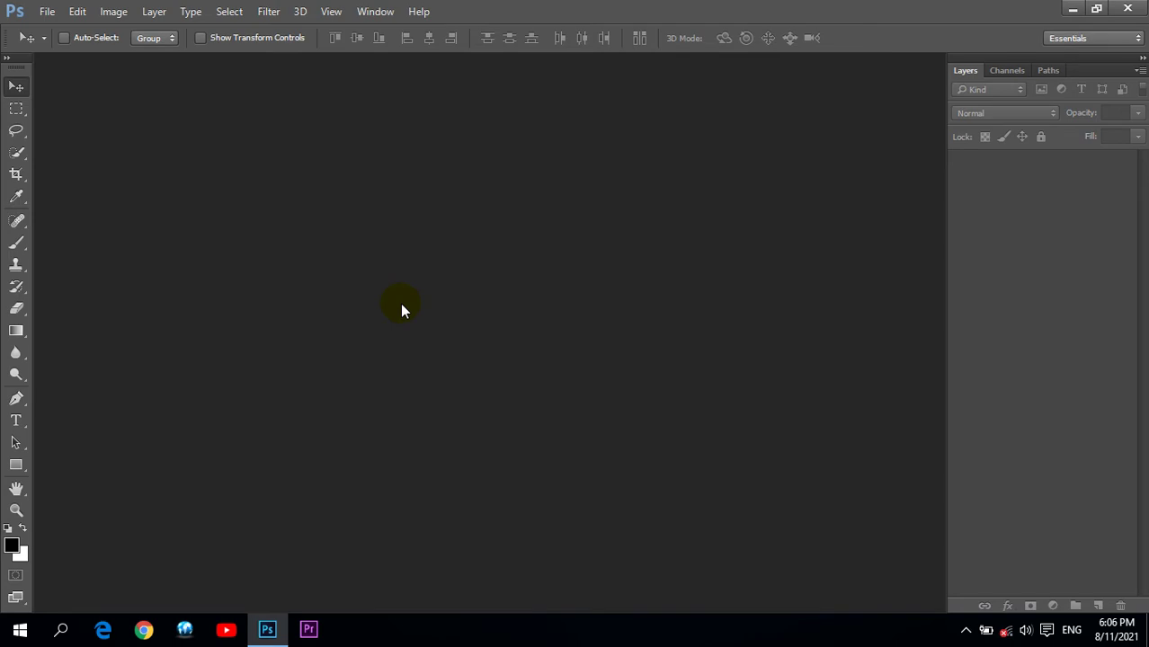
key(super+d)
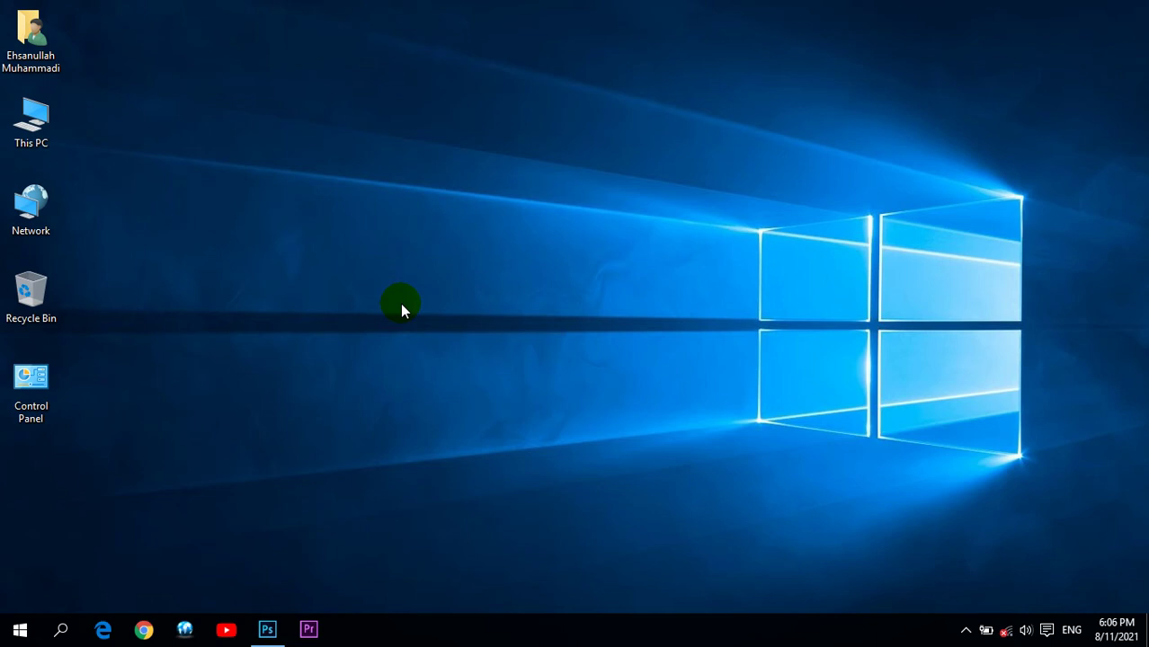
key(super+r)
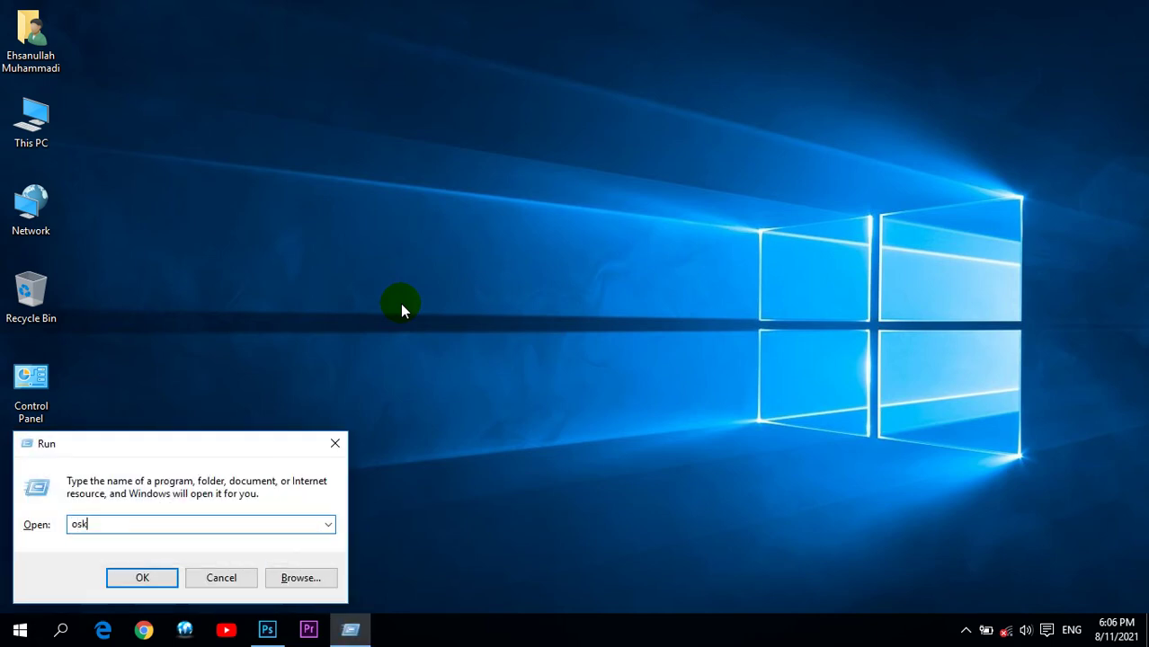
key(Return)
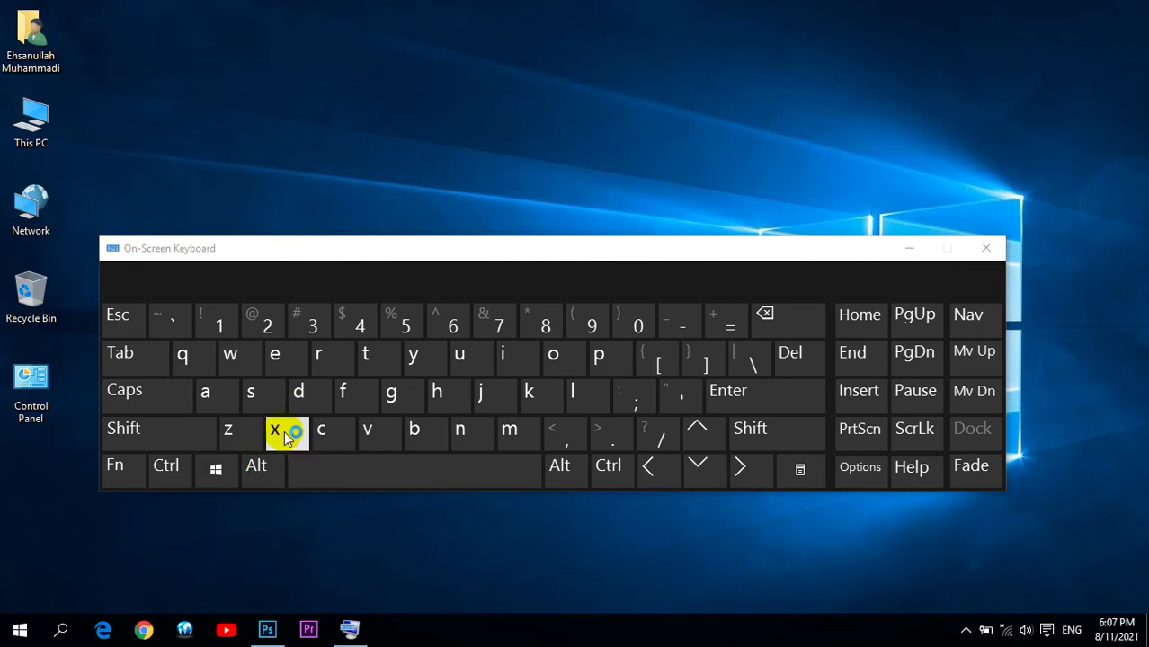
click(986, 248)
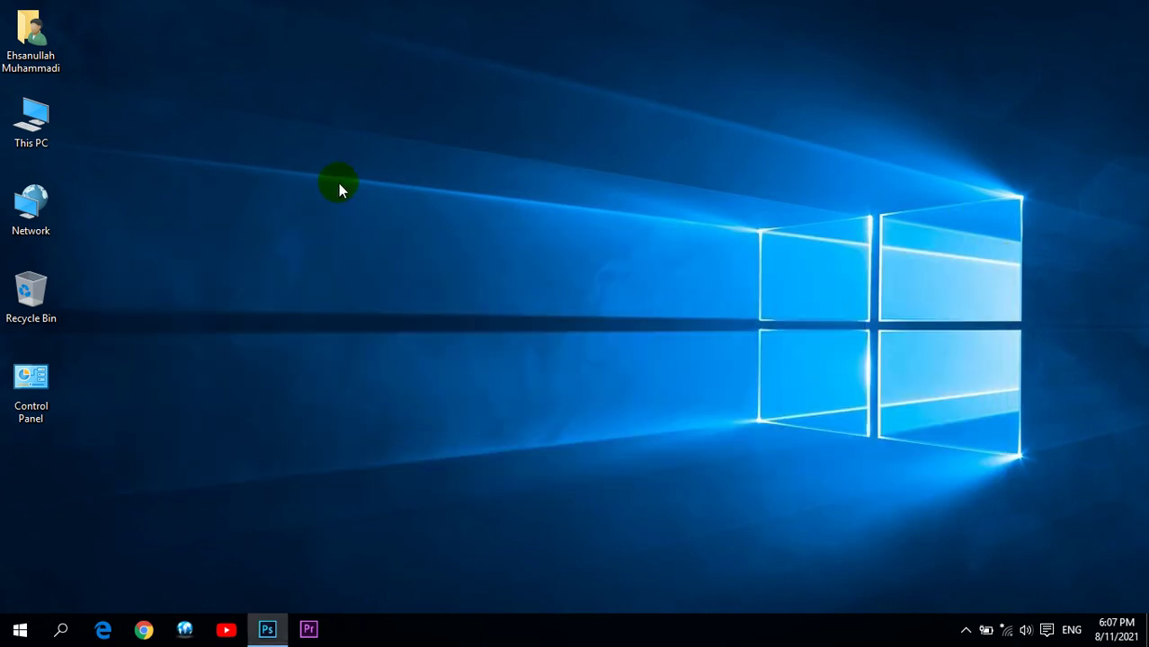
Restore Photoshop and open 14.jpg from D:\Pictures
click(267, 628)
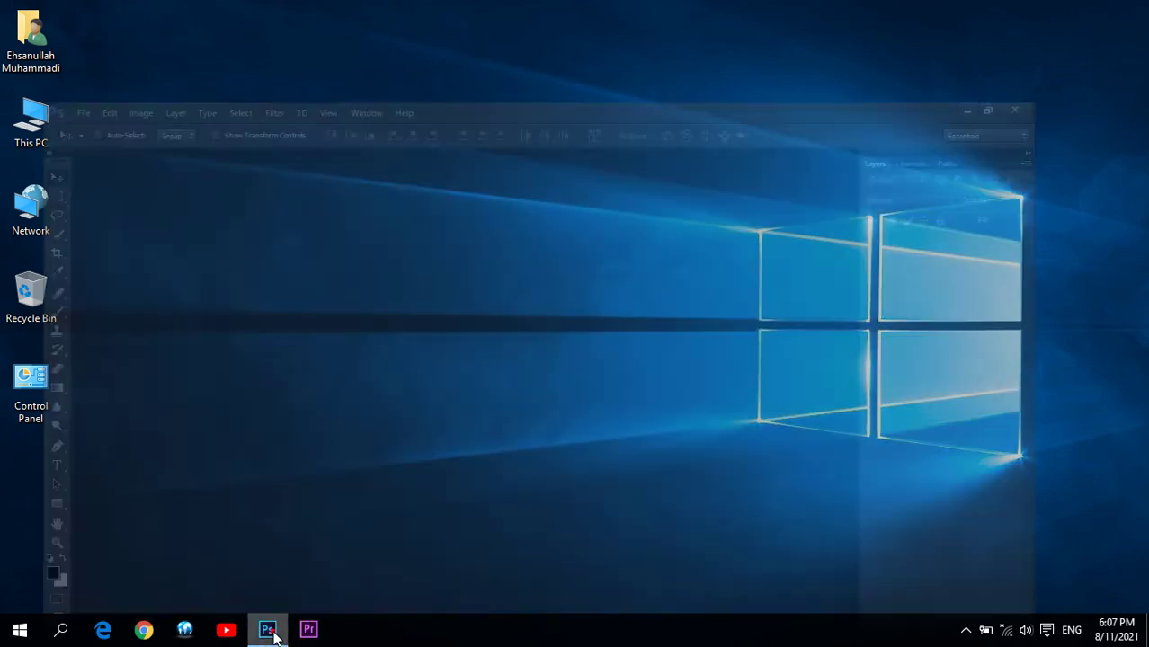
double_click(552, 281)
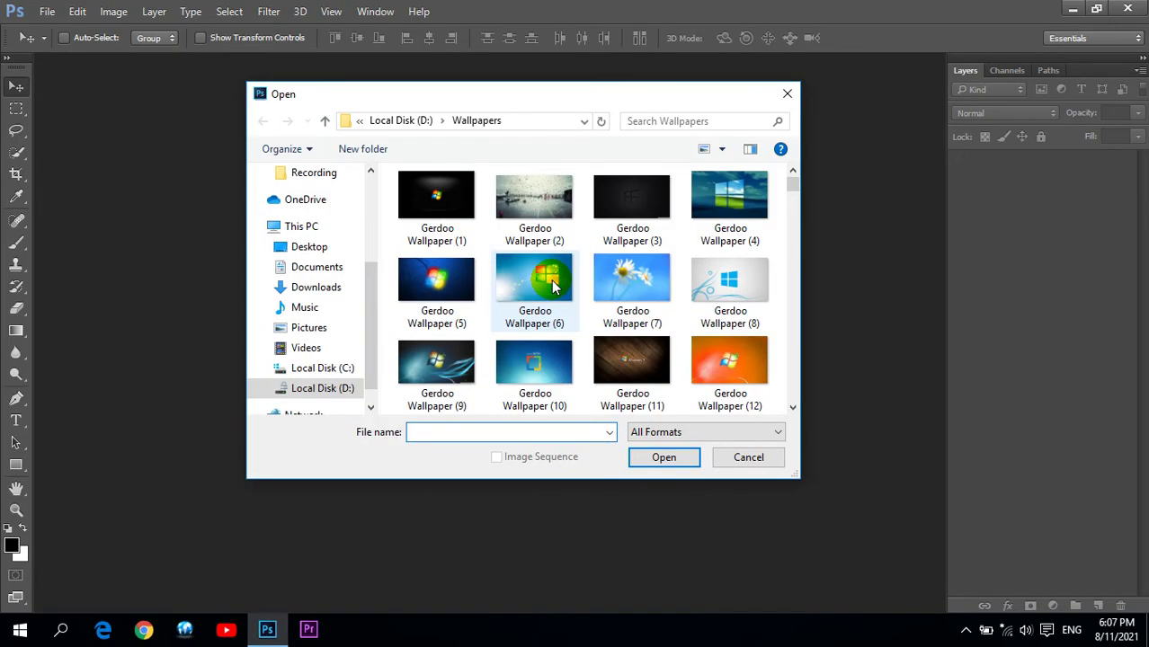
click(324, 121)
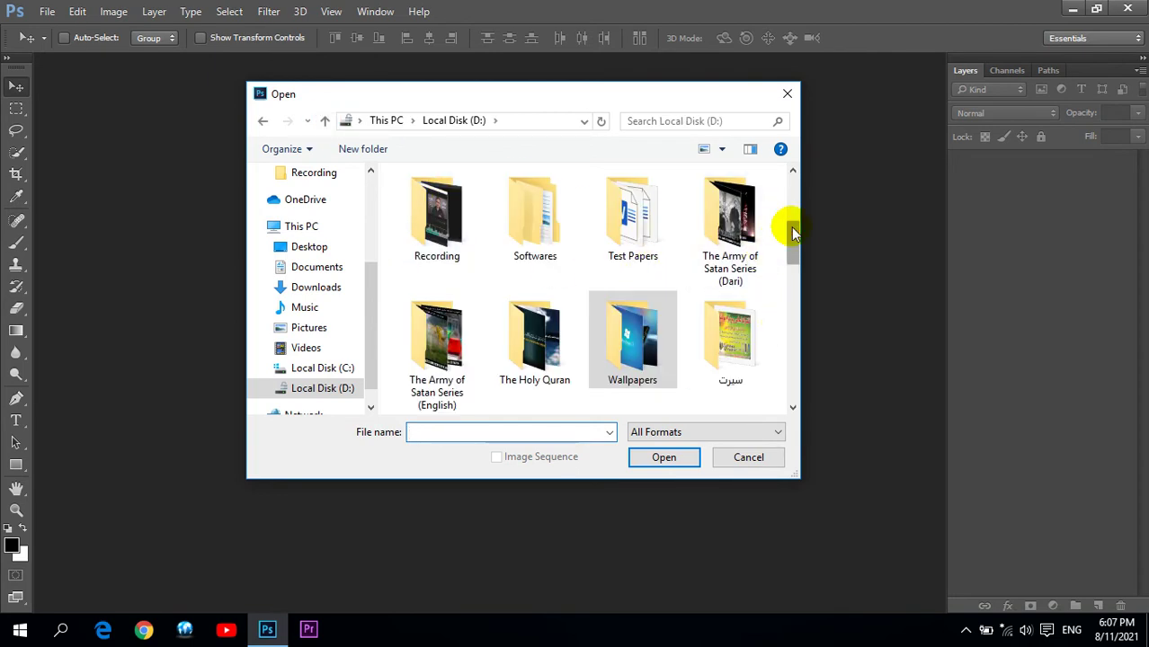
drag(791, 226, 793, 184)
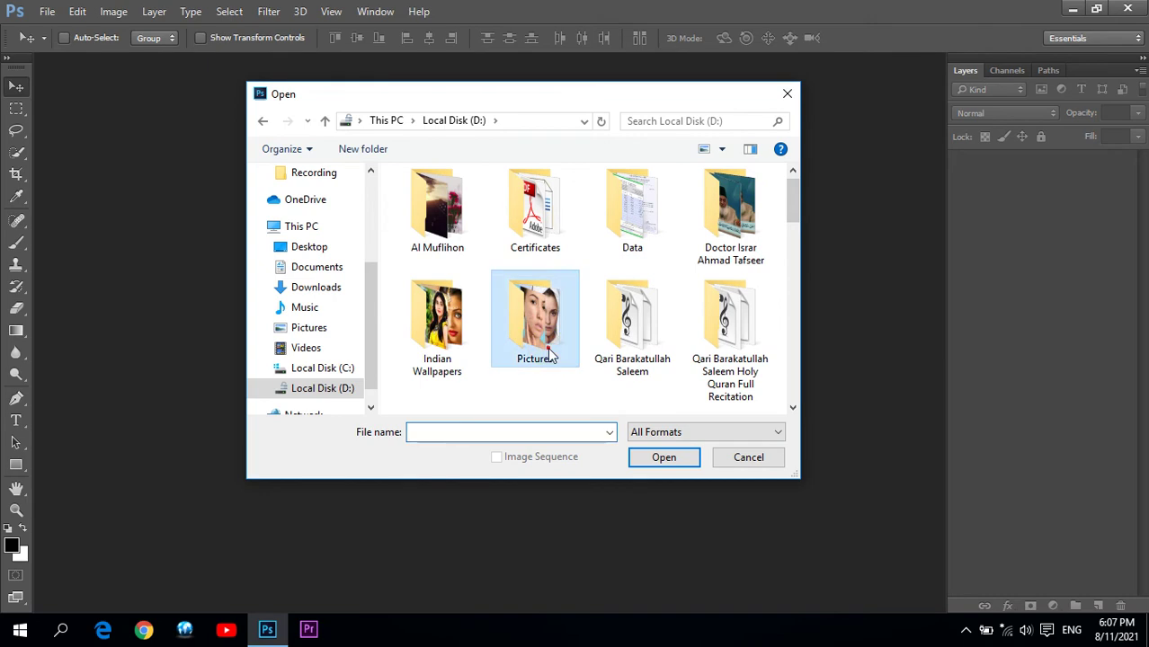
double_click(550, 375)
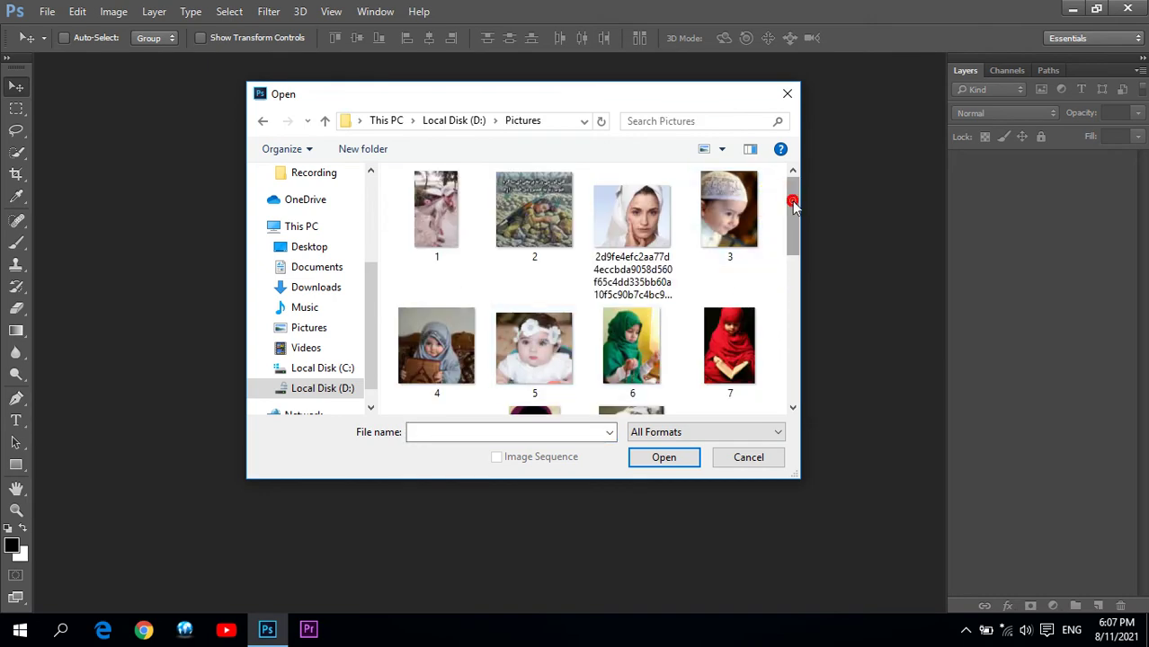
drag(793, 207, 792, 269)
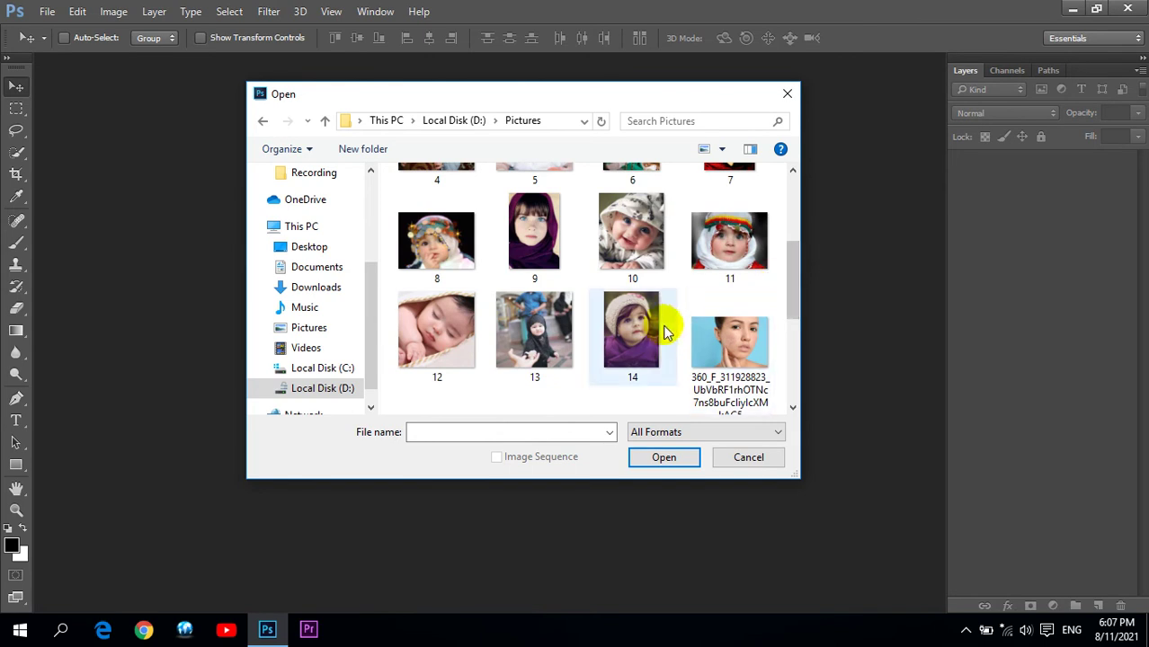
click(640, 325)
click(681, 468)
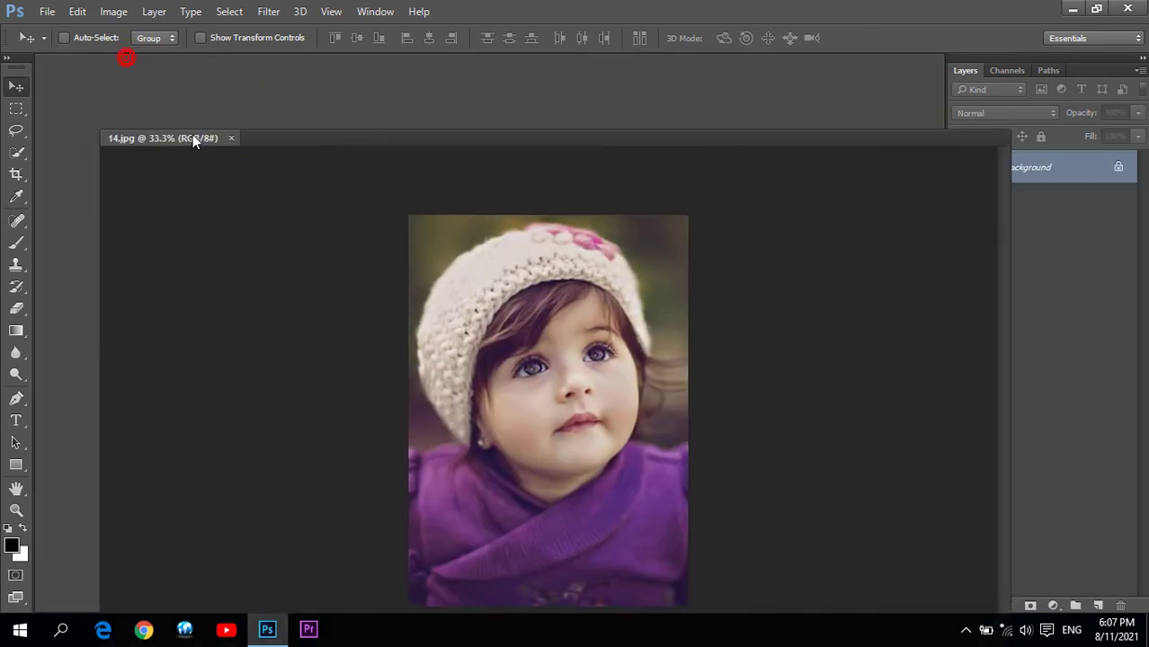
Float the 14.jpg document in its own window and reposition it
mouse_move(126, 61)
mouse_down()
mouse_move(193, 134)
mouse_move(353, 117)
mouse_up()
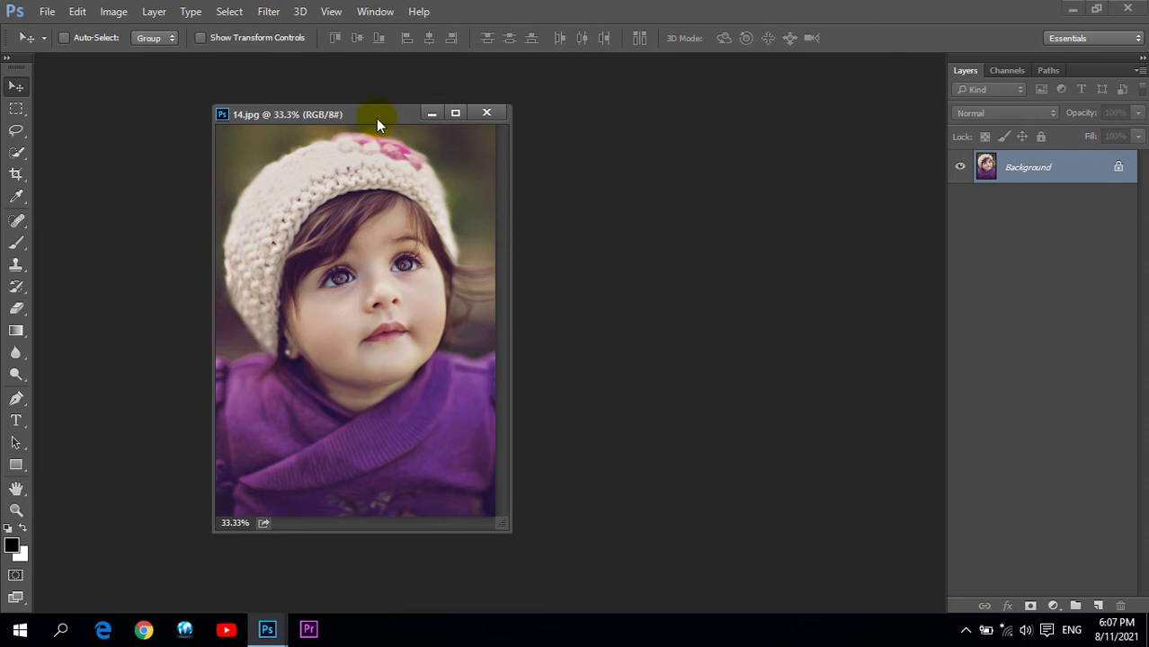
drag(376, 117, 448, 120)
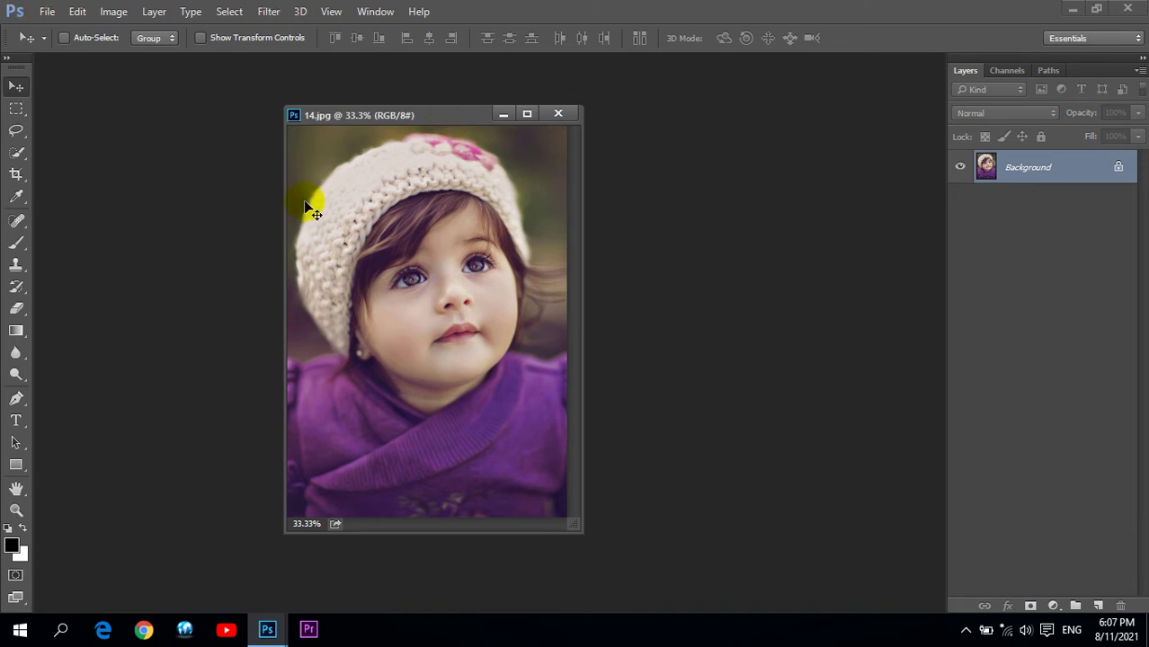
drag(423, 119, 373, 105)
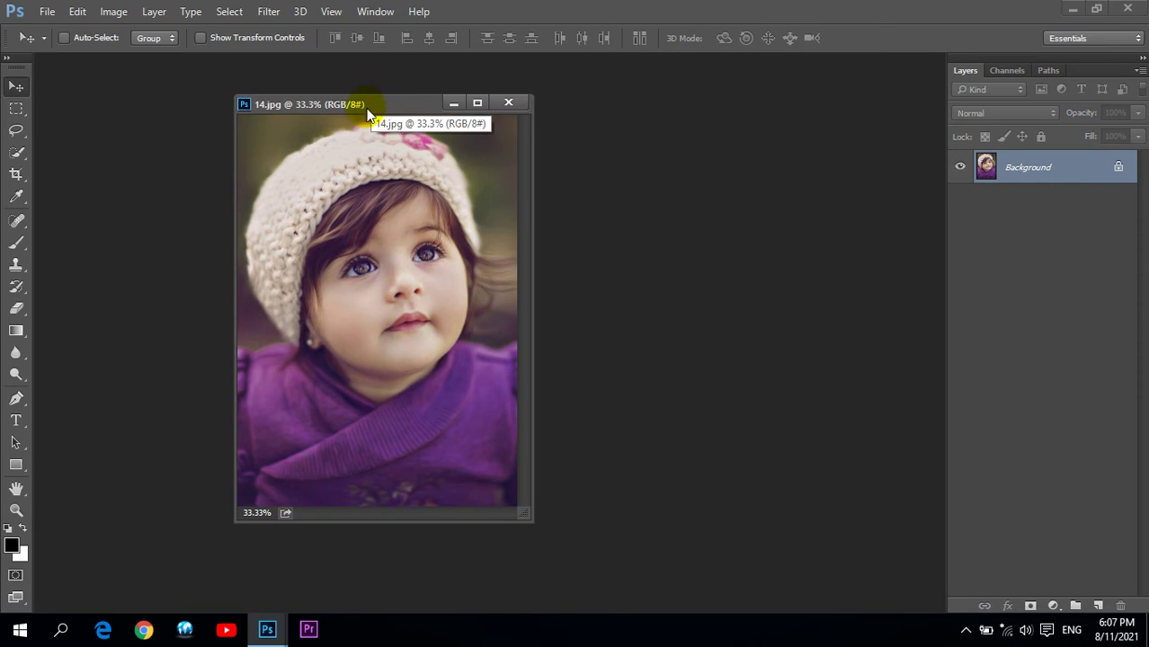
Close 14.jpg and open a second-row portrait from D:\Indian Wallpapers as a floating window
click(508, 104)
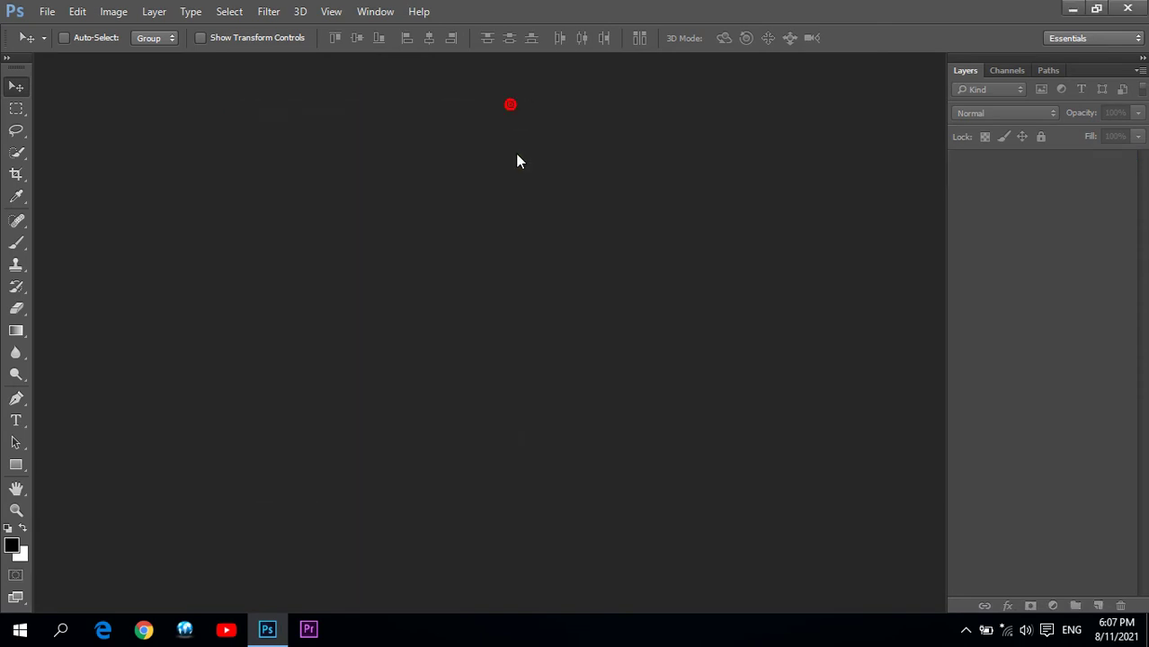
double_click(393, 180)
click(327, 121)
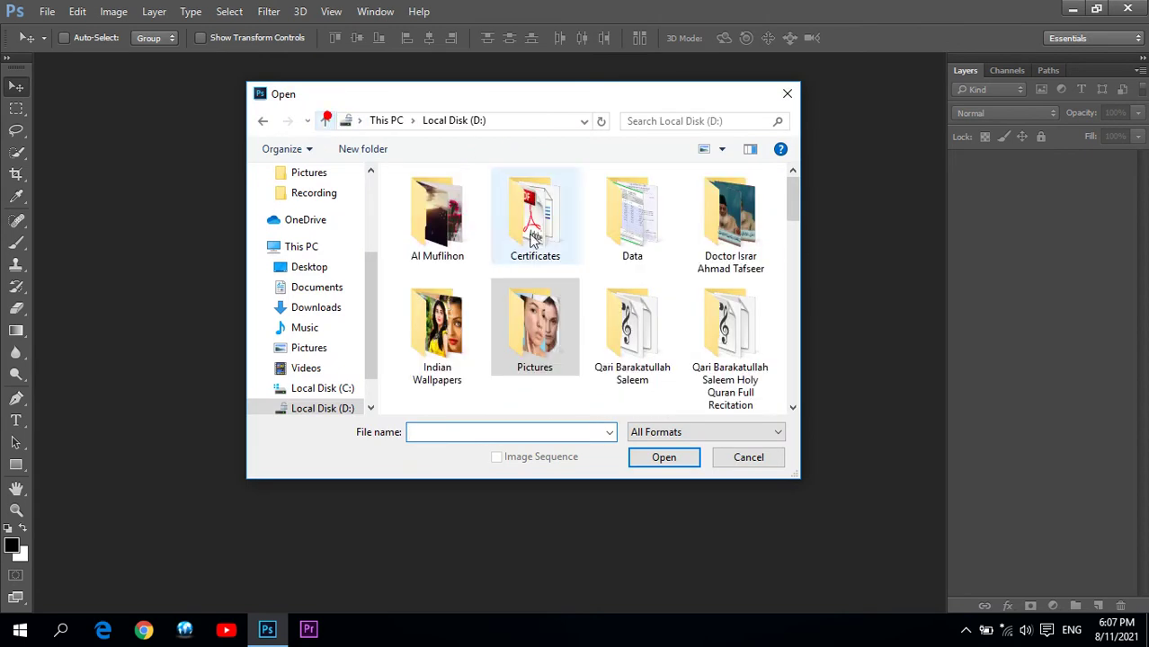
double_click(464, 335)
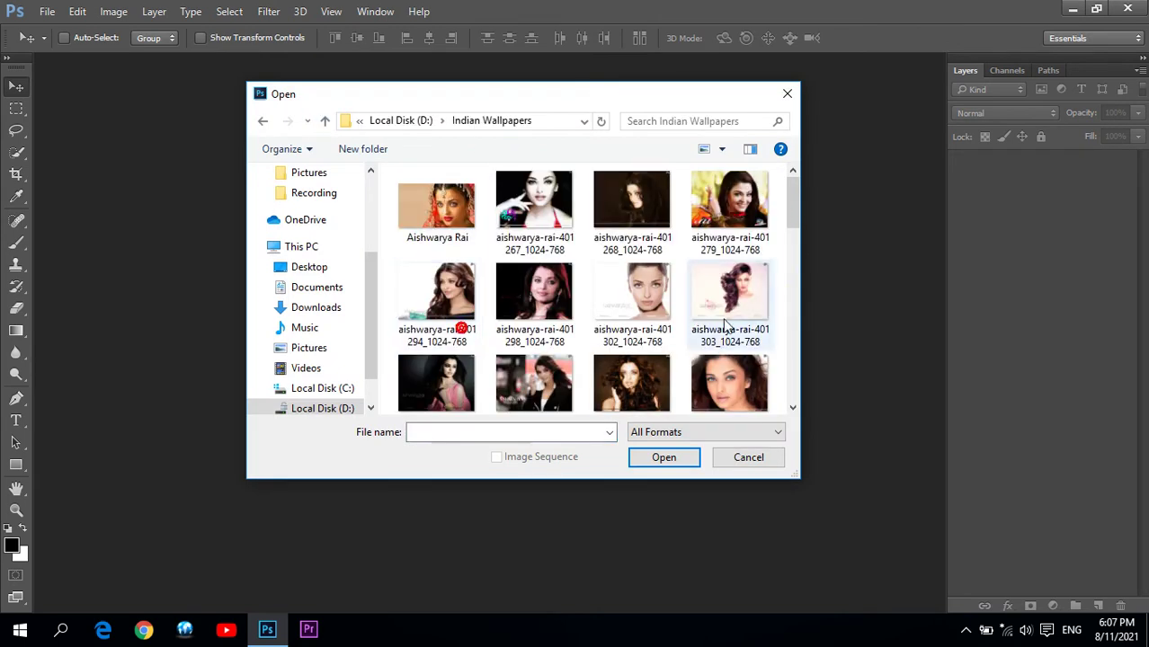
click(559, 322)
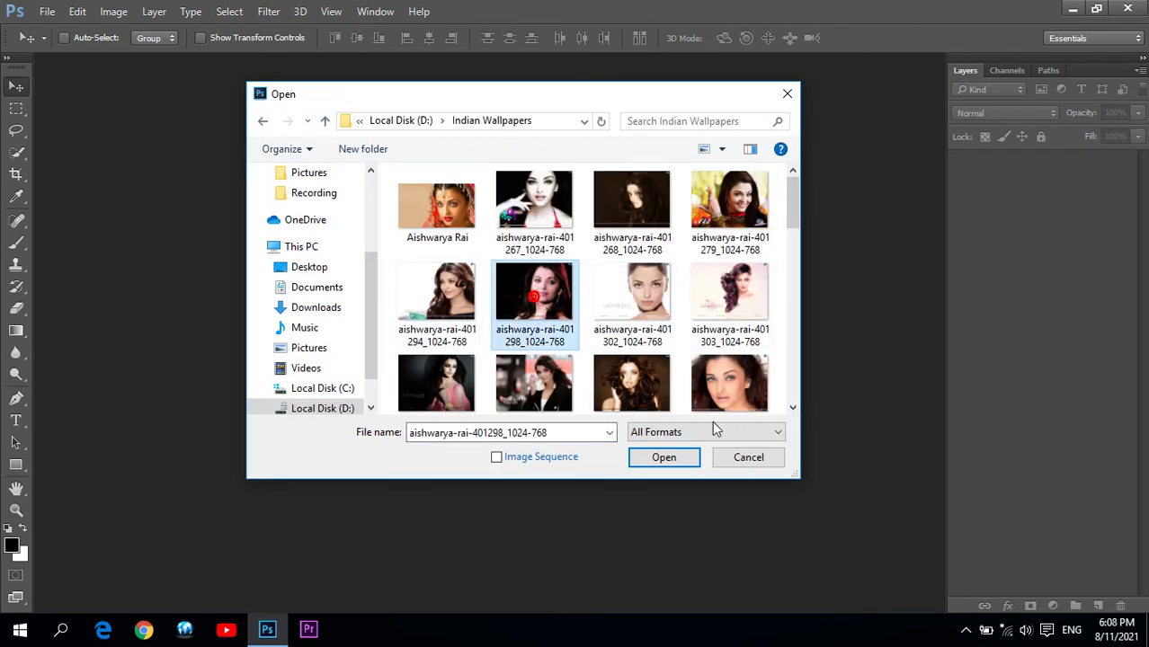
click(664, 459)
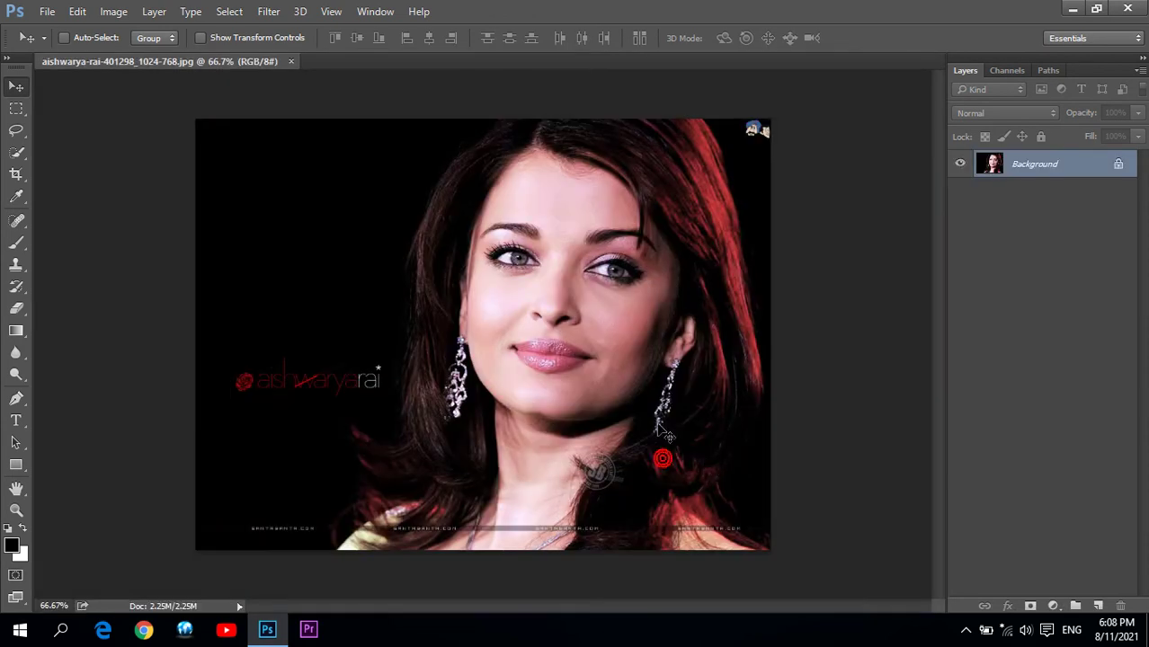
mouse_move(195, 62)
mouse_down()
mouse_move(450, 129)
mouse_move(502, 102)
mouse_up()
click(18, 87)
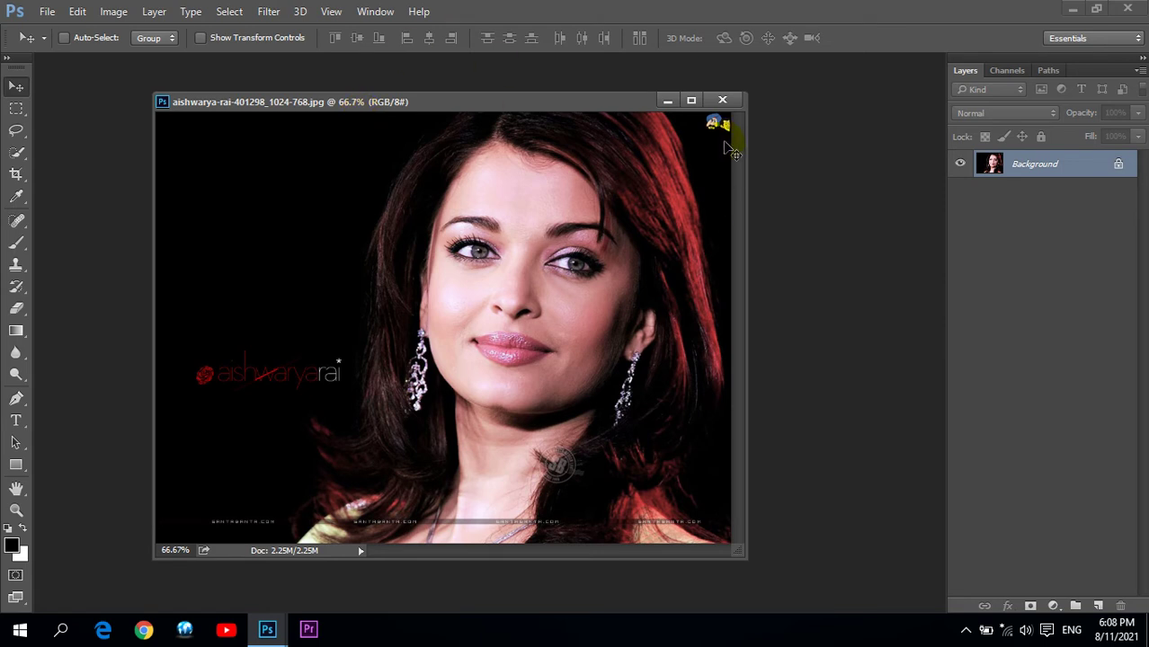
Close that portrait and open the teddy hoodie photo from the same folder
click(721, 100)
double_click(538, 300)
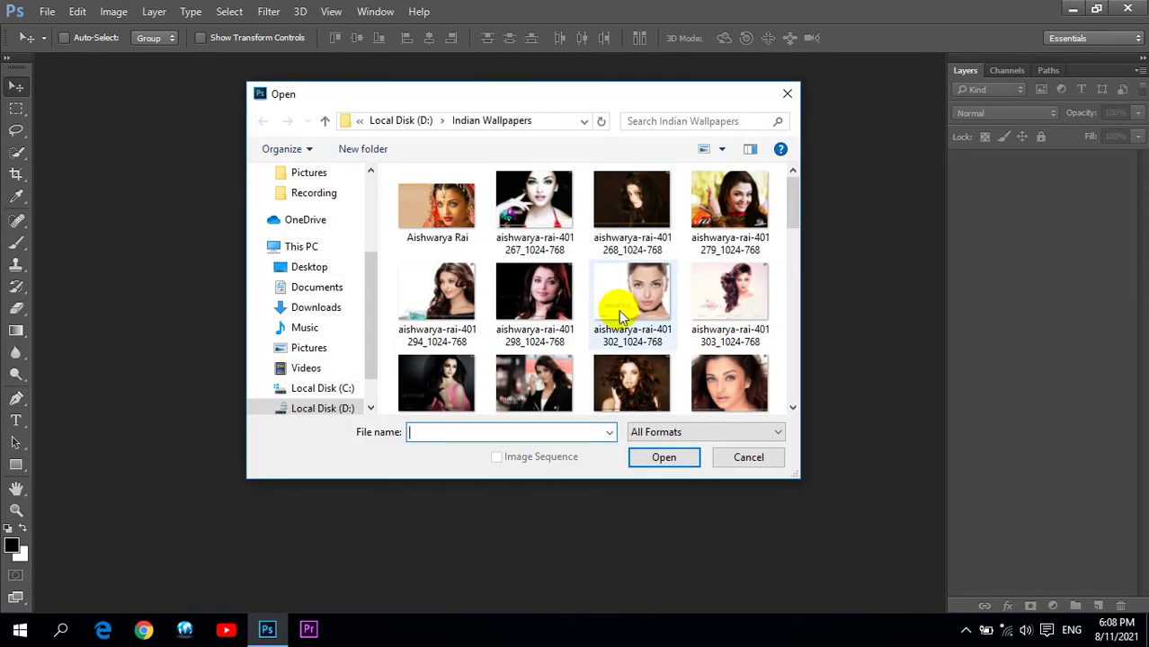
mouse_move(789, 203)
mouse_down()
mouse_move(809, 374)
mouse_move(804, 388)
mouse_move(798, 381)
mouse_up()
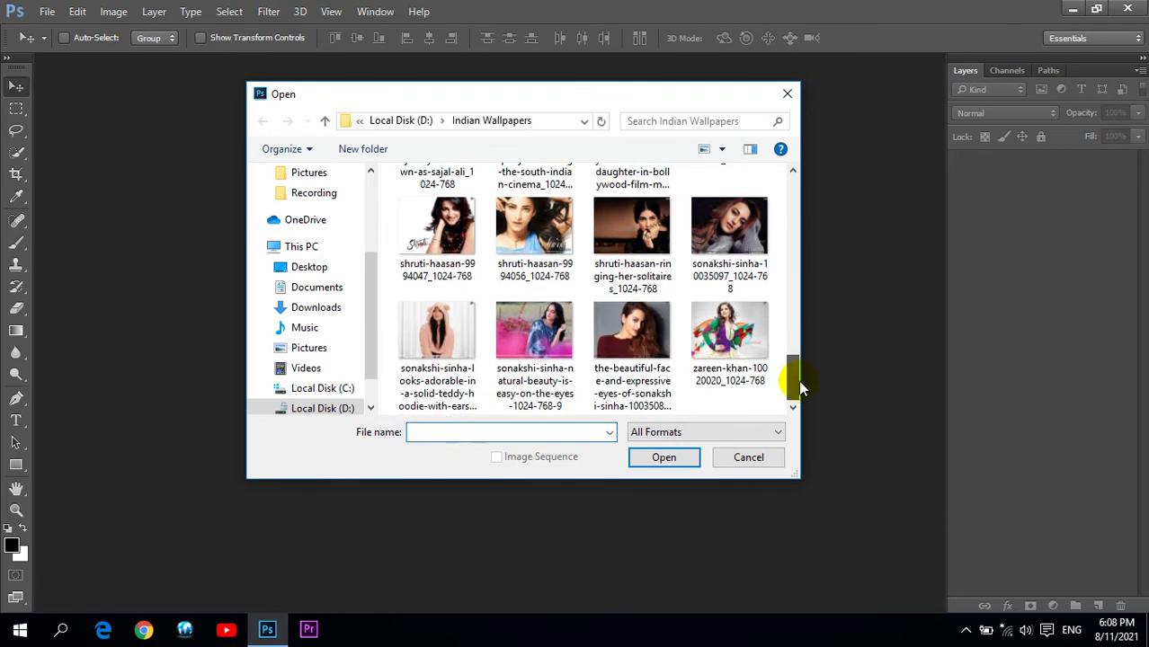
click(440, 333)
click(662, 456)
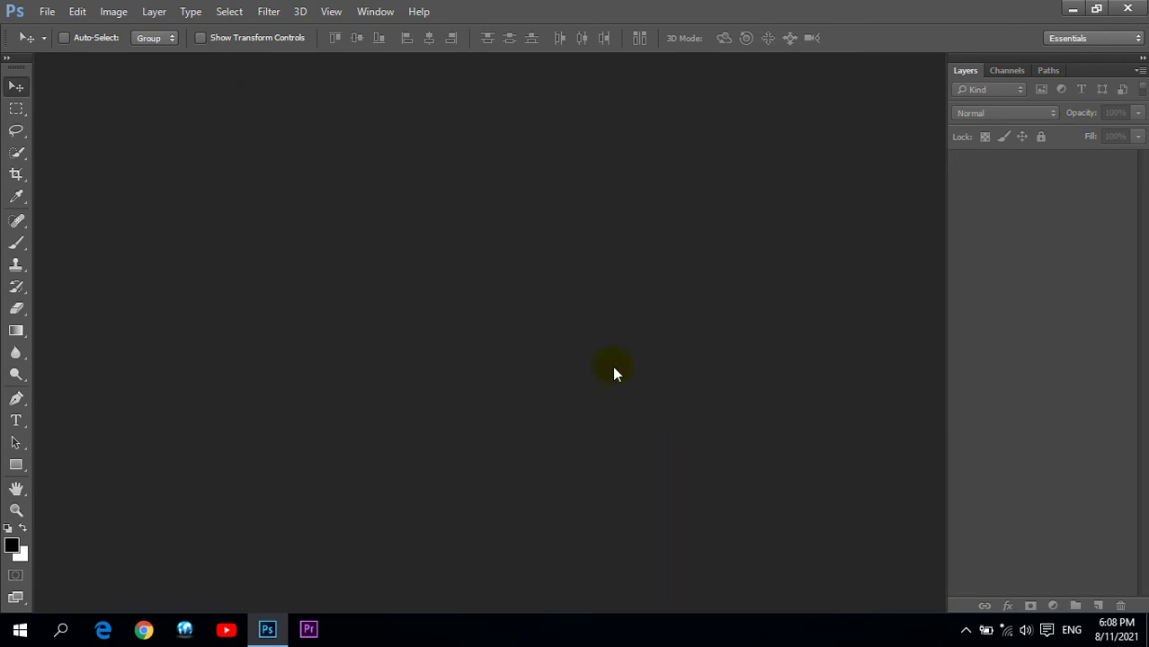
Float the teddy hoodie photo in its own window and zoom it to Fit Screen
mouse_move(276, 59)
mouse_down()
mouse_move(310, 109)
mouse_move(535, 94)
mouse_up()
drag(547, 92, 567, 103)
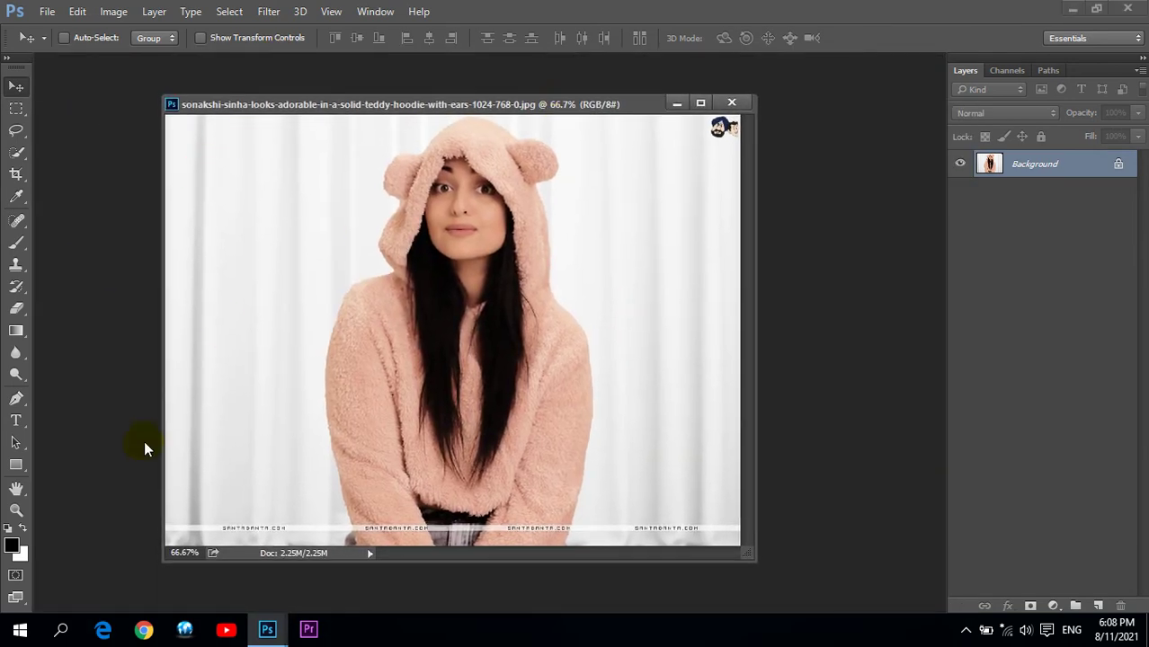
click(16, 509)
click(483, 38)
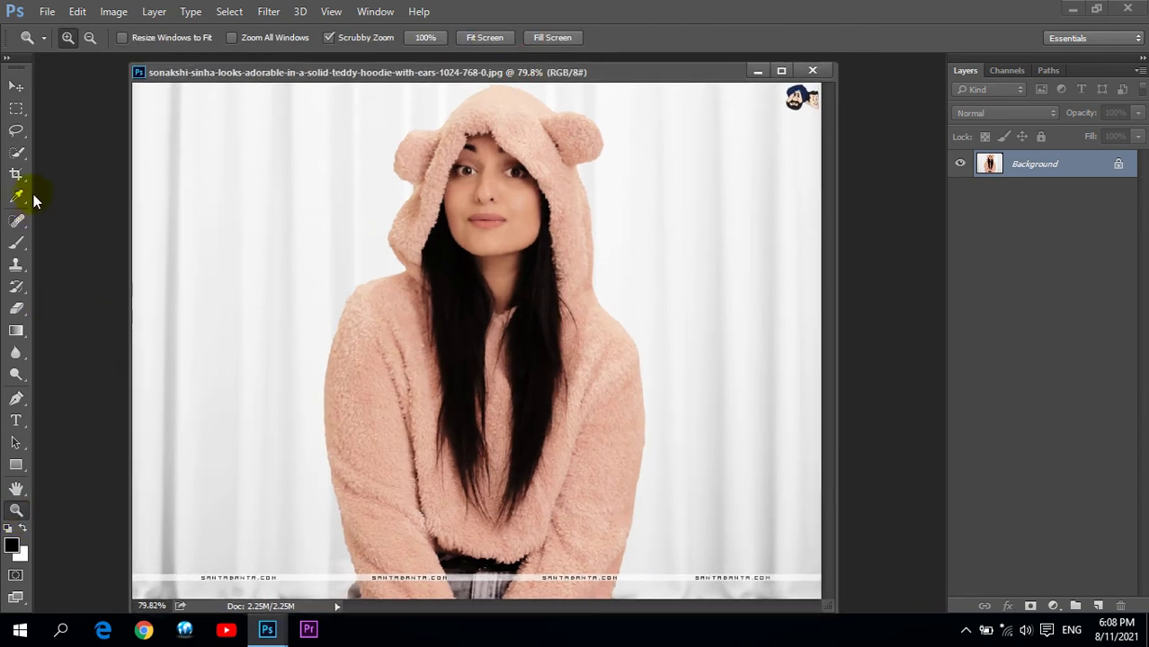
With the Crop tool, try the Original Ratio, 4:5, 16:9 and 2:3 presets
click(16, 174)
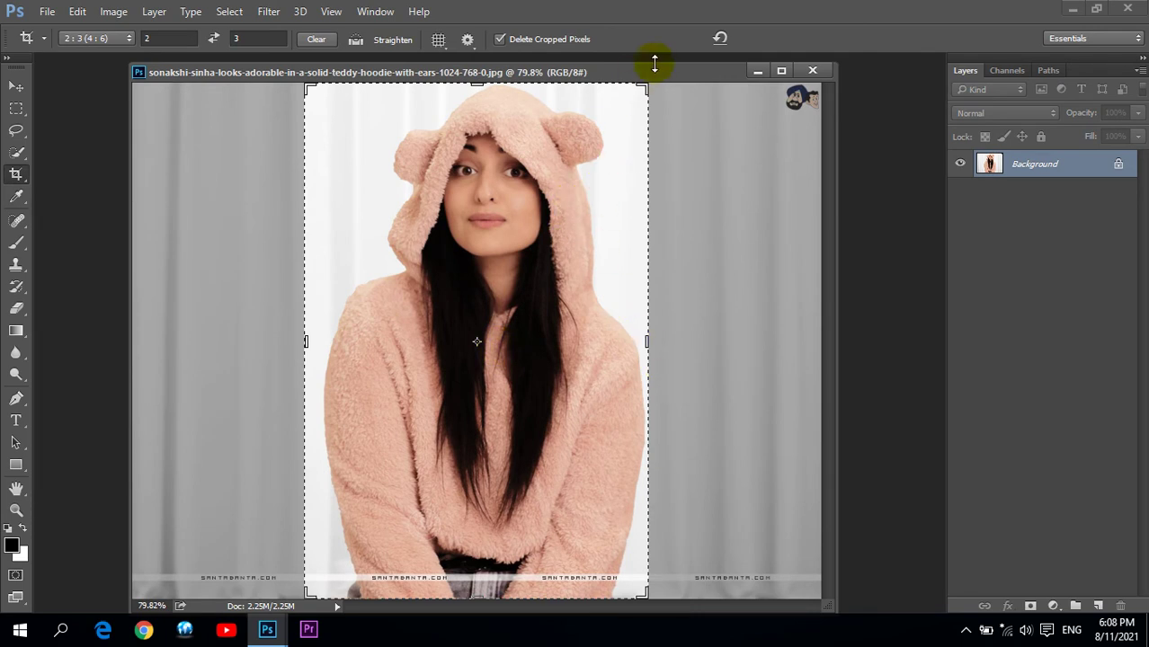
drag(661, 72, 660, 74)
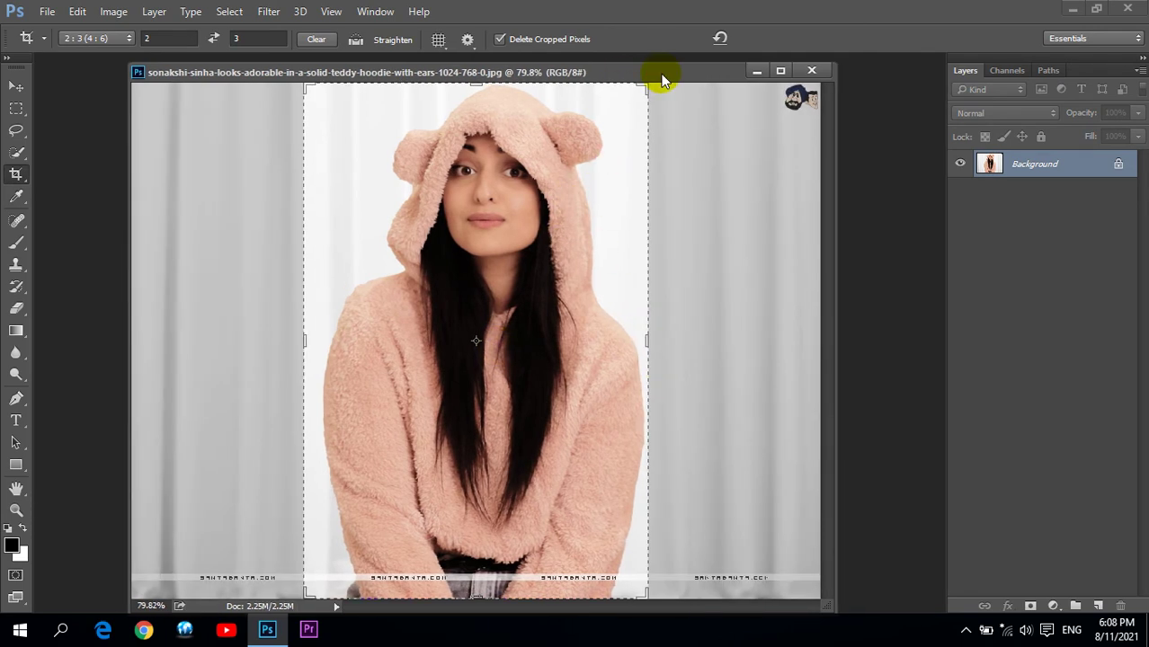
click(128, 39)
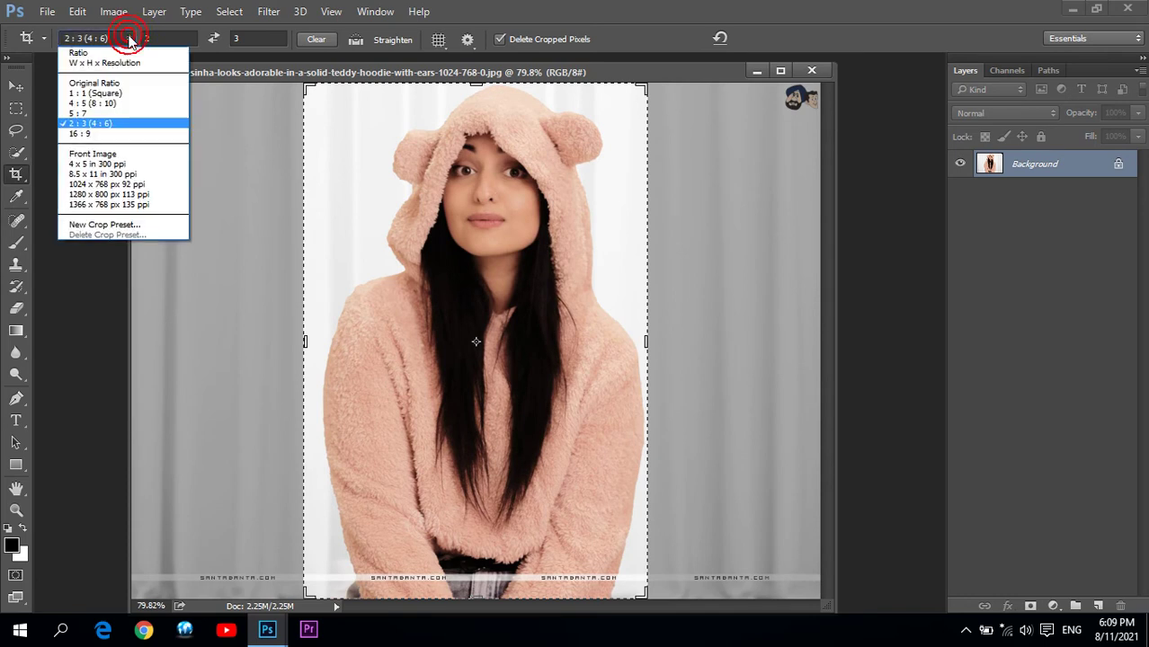
click(101, 82)
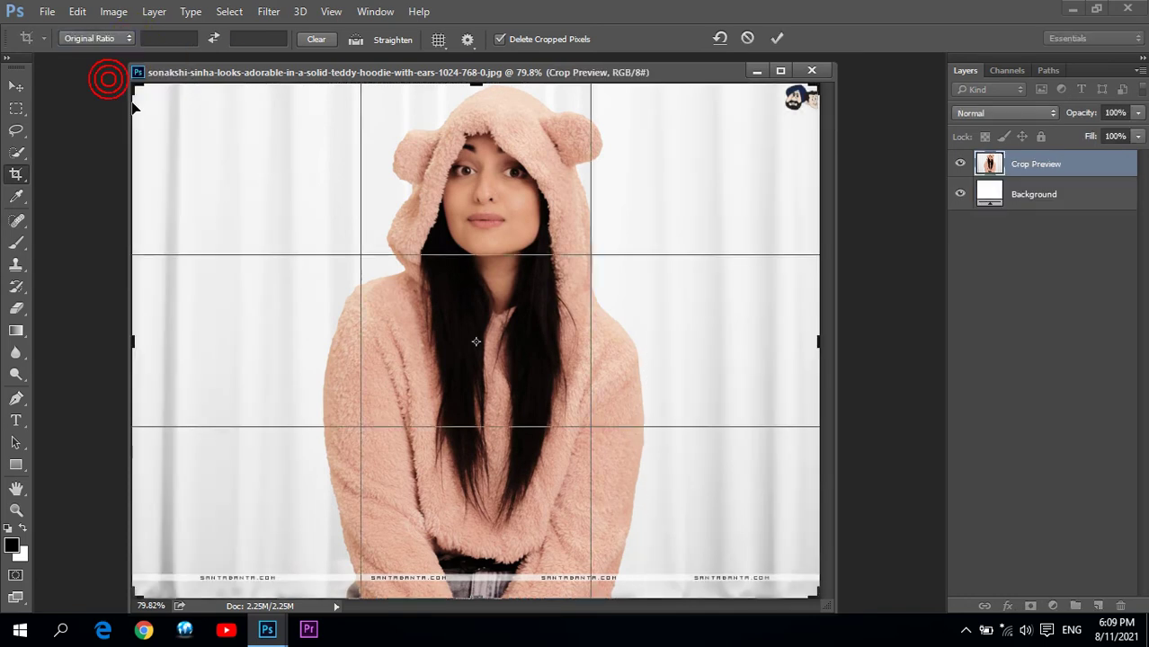
click(99, 43)
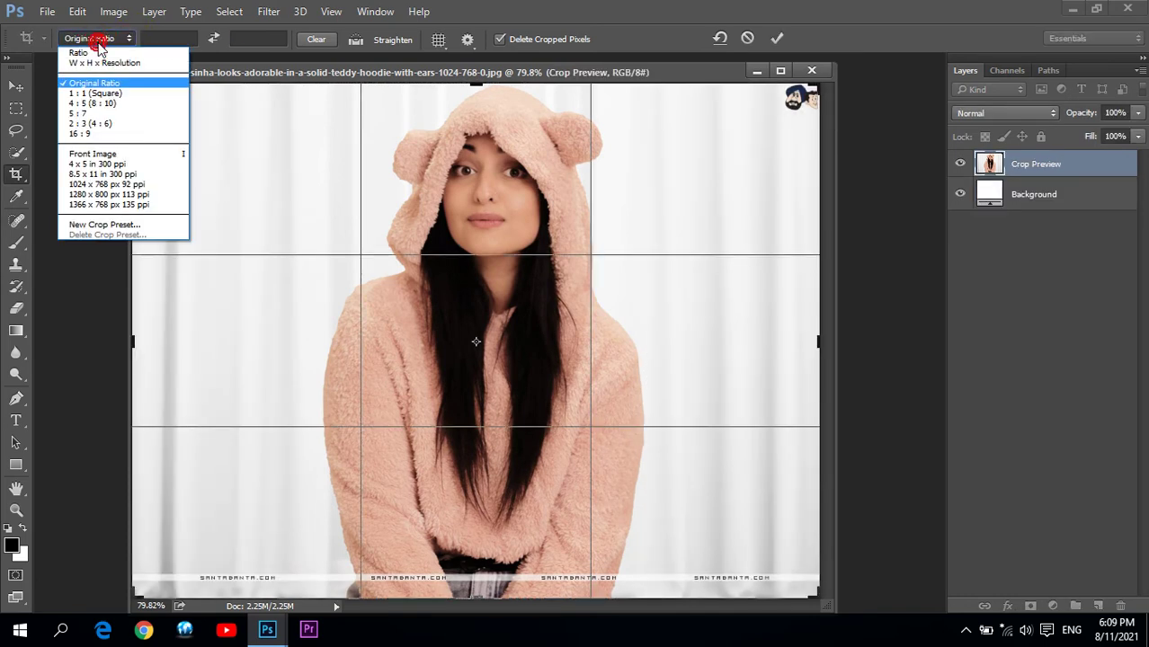
click(126, 103)
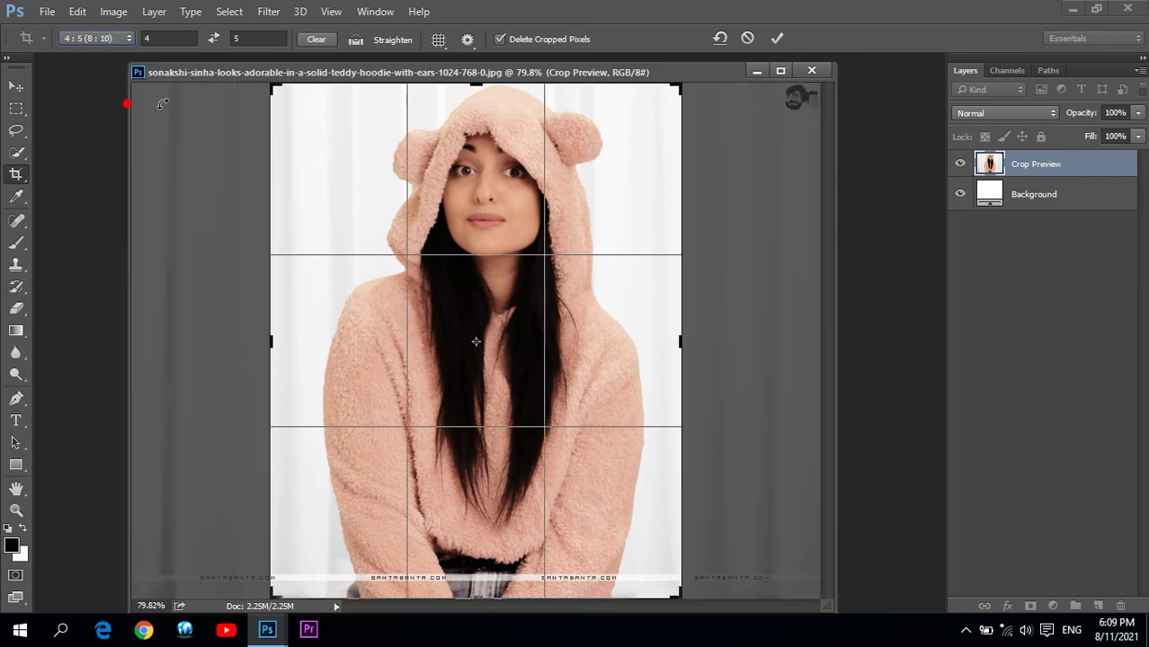
click(122, 39)
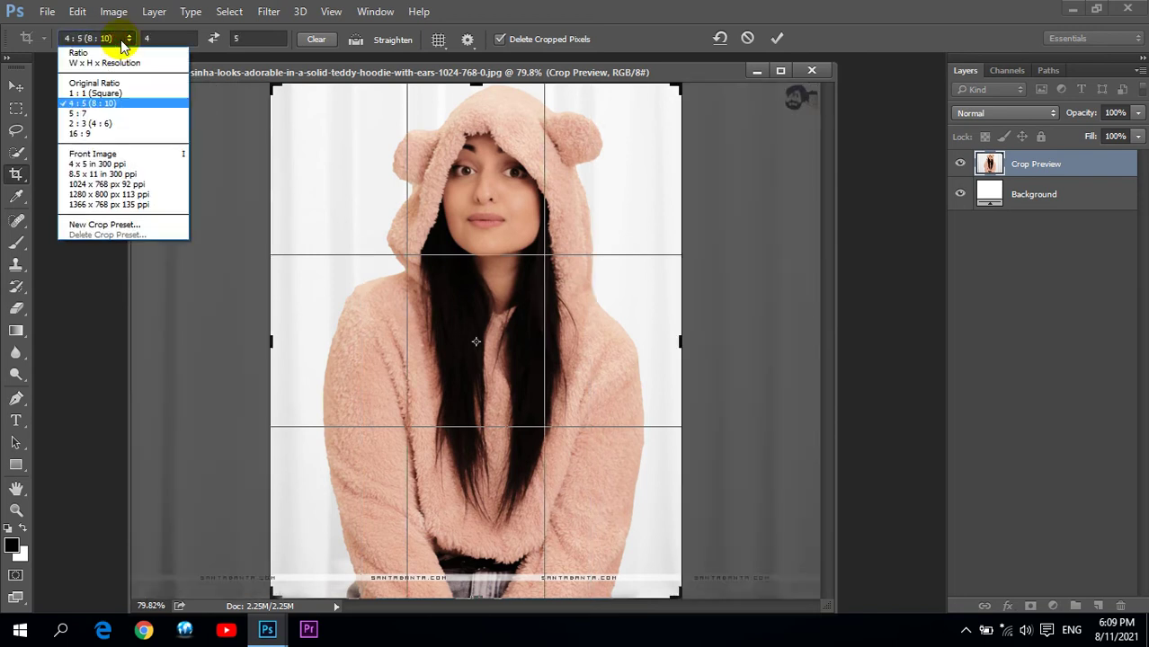
click(104, 133)
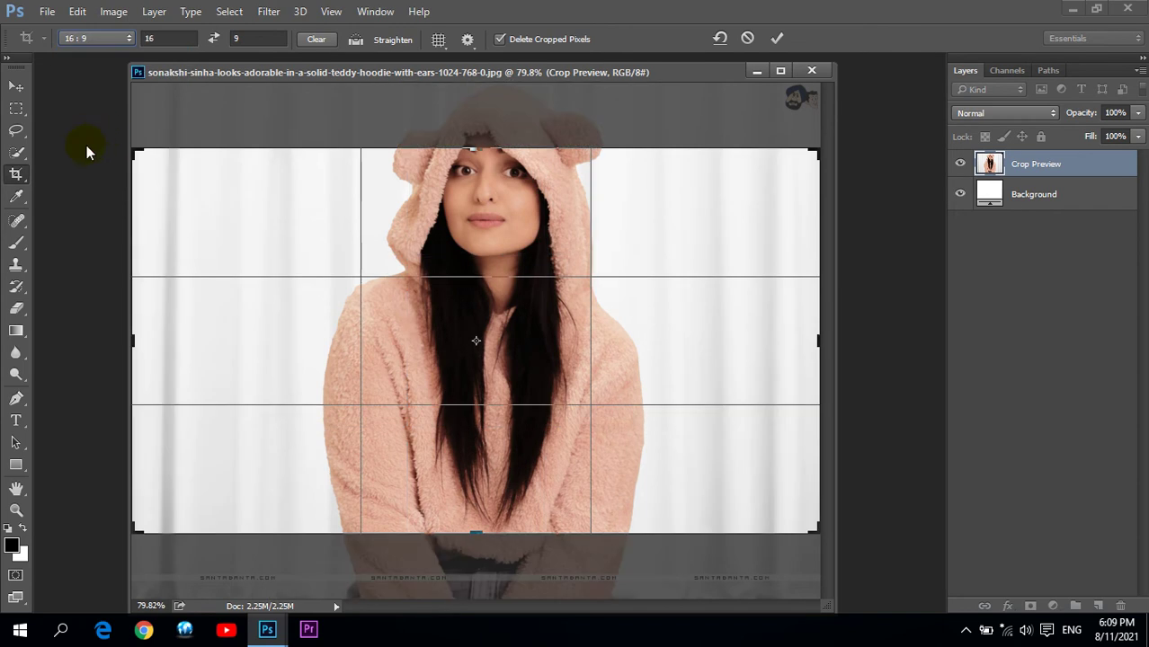
click(111, 39)
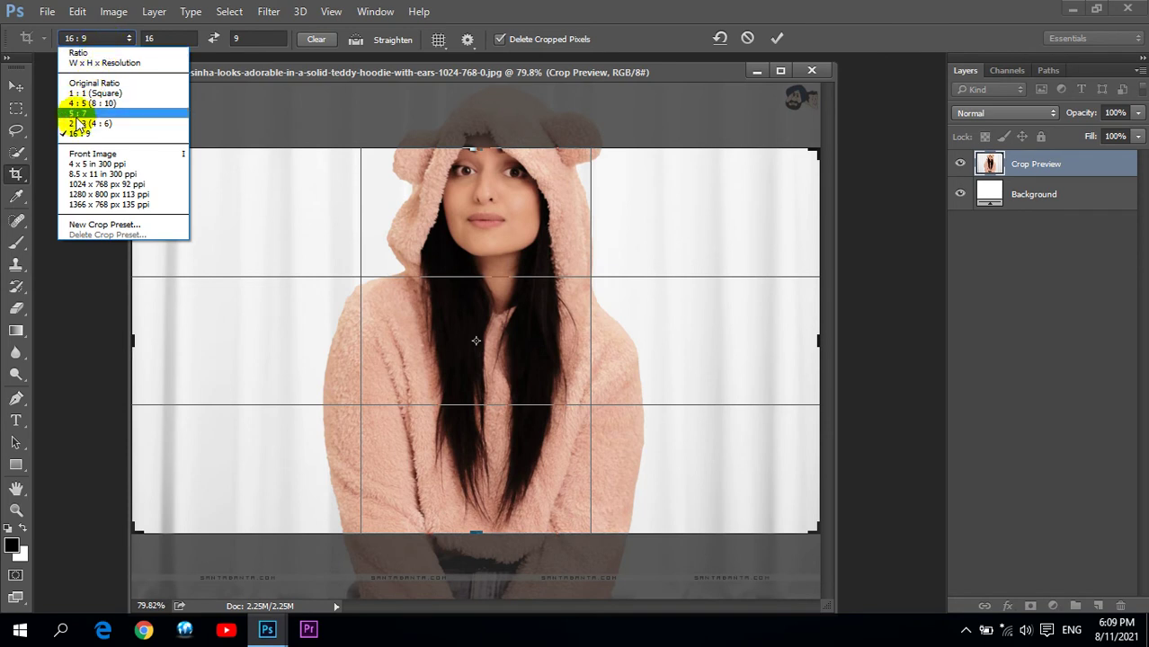
click(79, 124)
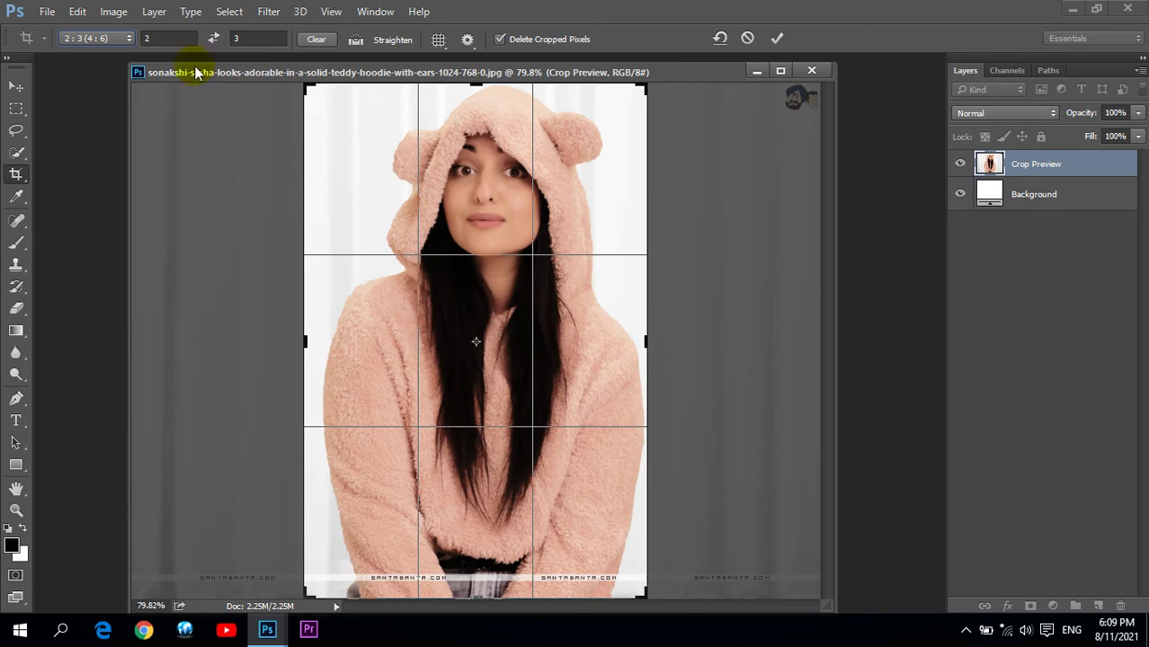
Enter a custom crop ratio of 1.5:2, then 2:3, and commit the crop
double_click(171, 38)
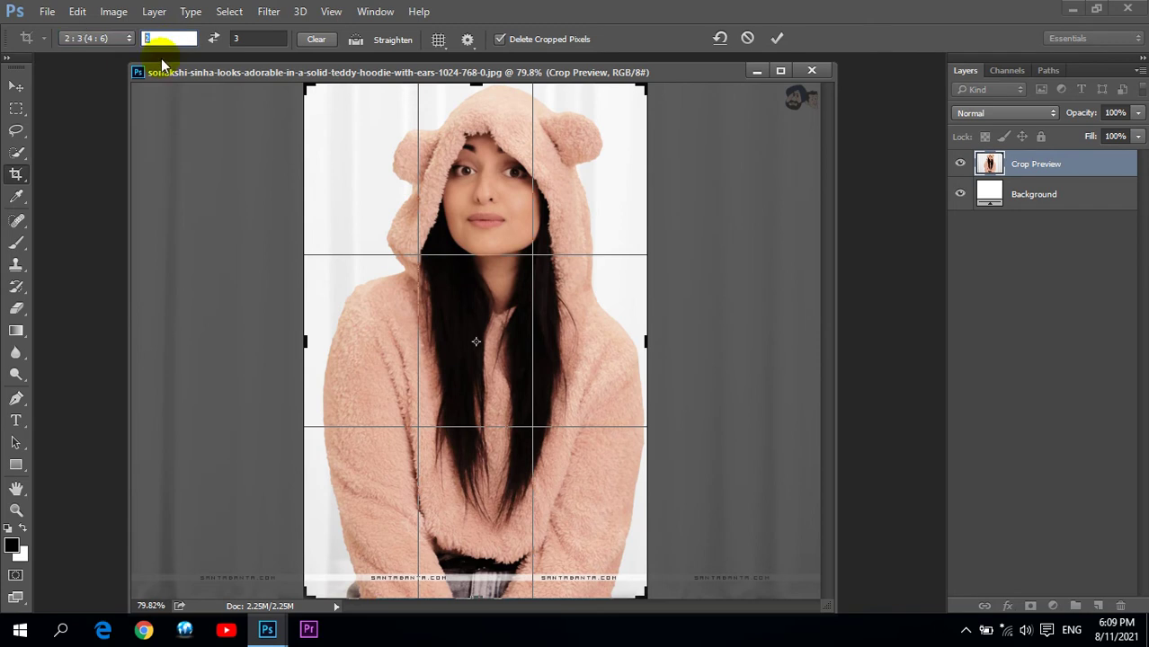
text(1)
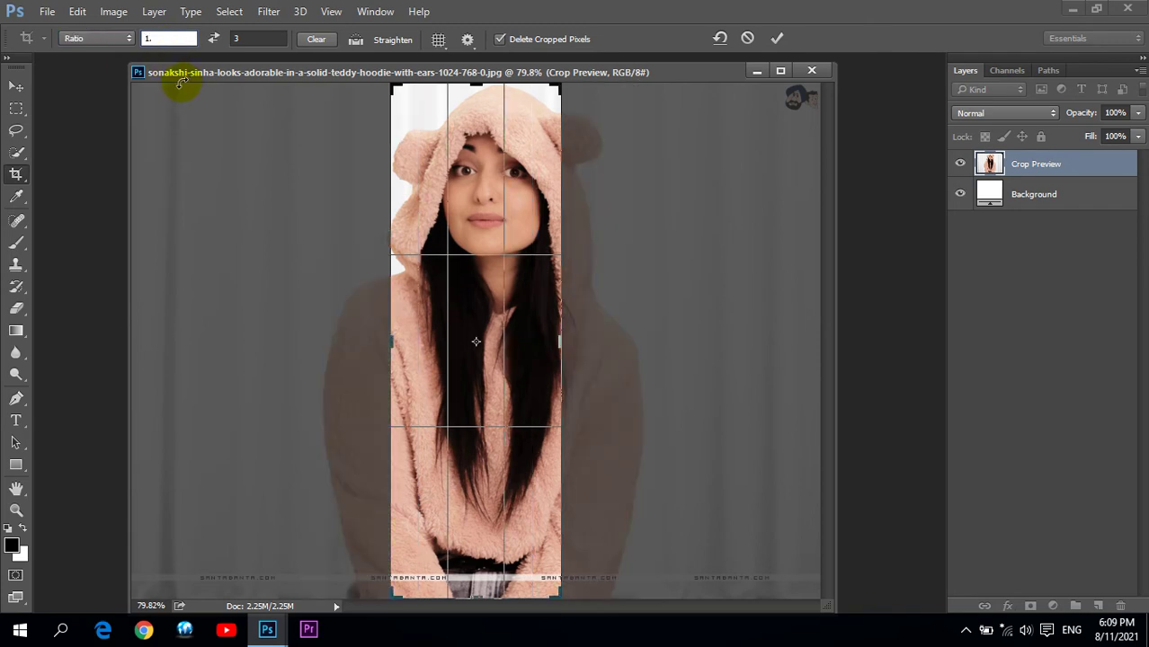
text(.5)
double_click(259, 38)
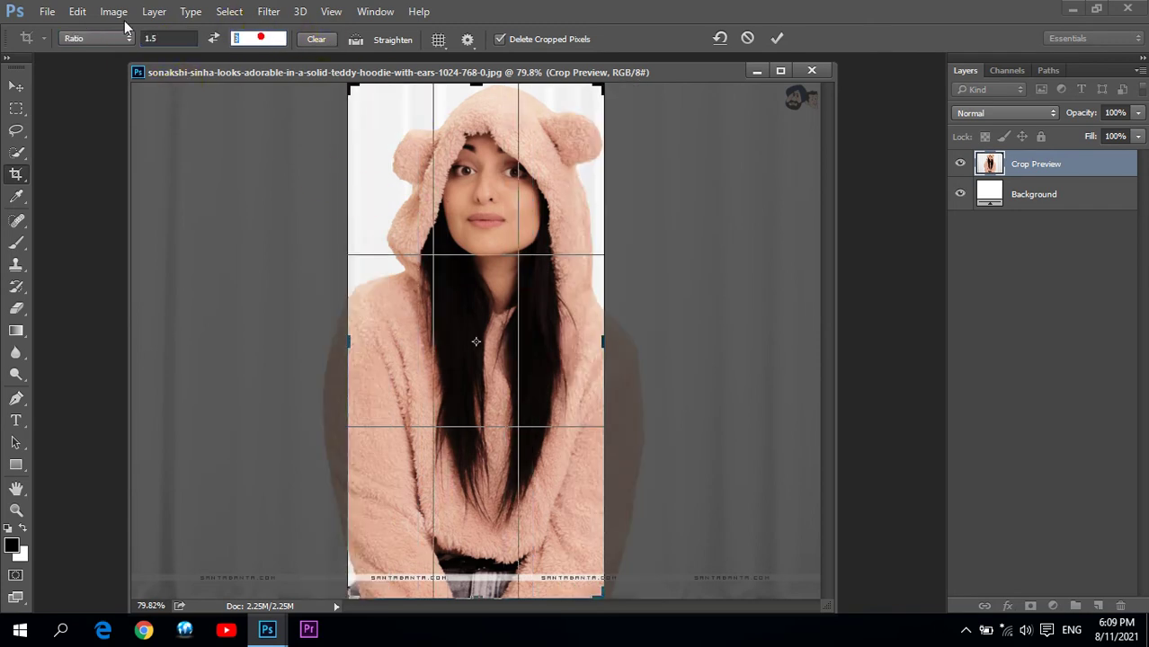
text(2)
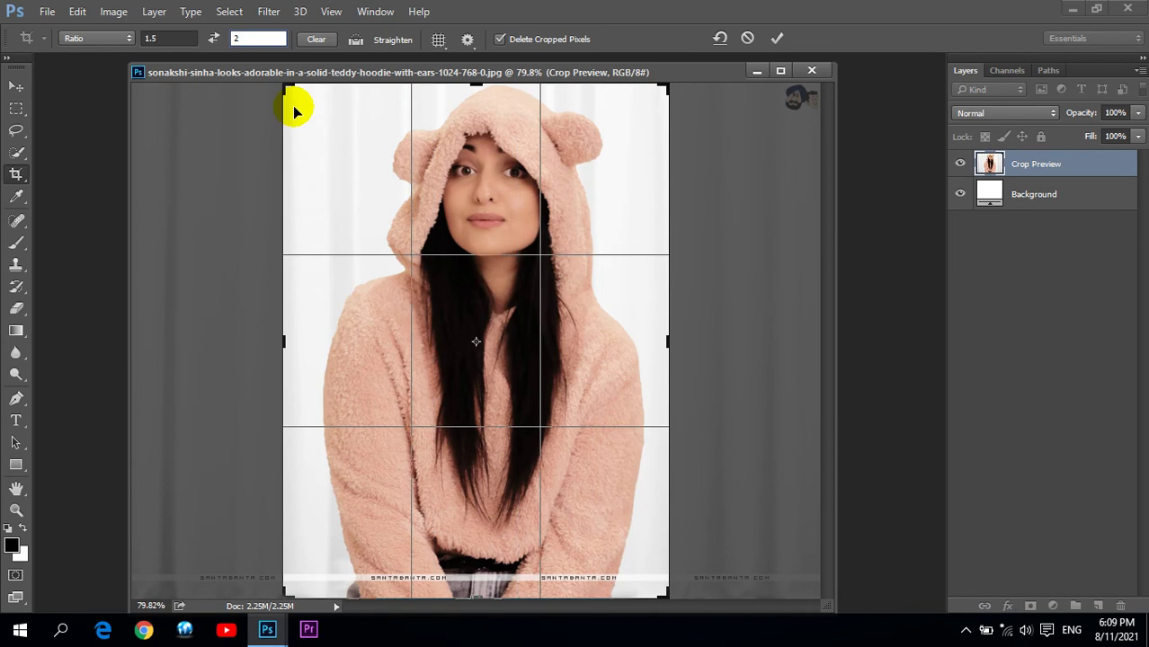
double_click(175, 38)
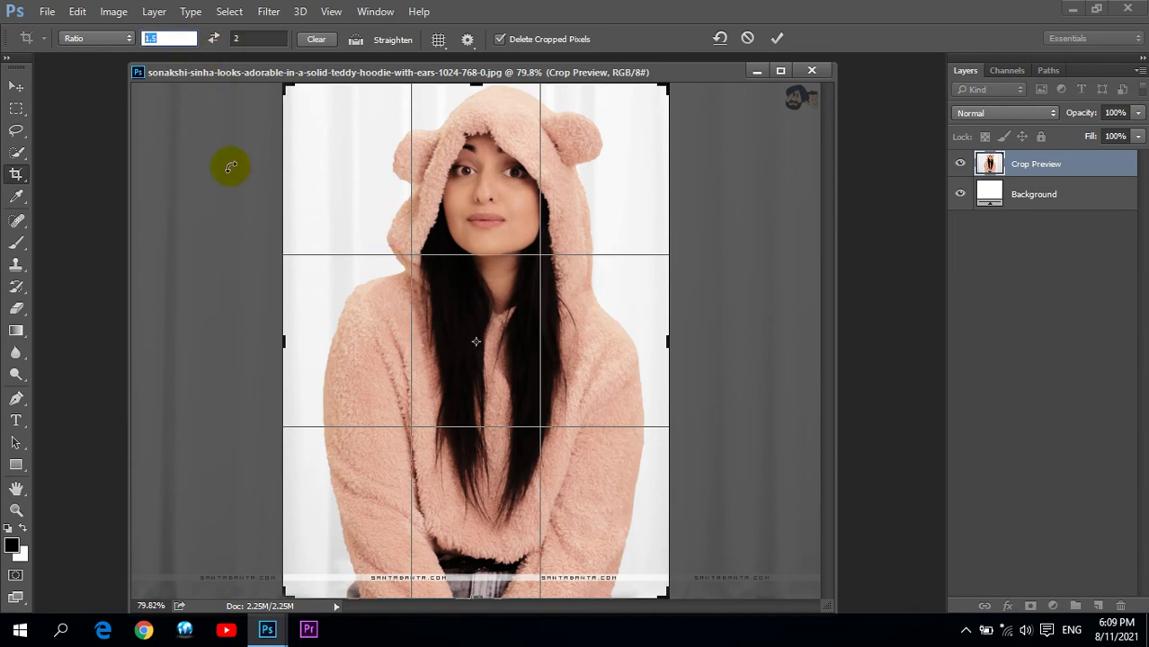
text(2)
double_click(270, 38)
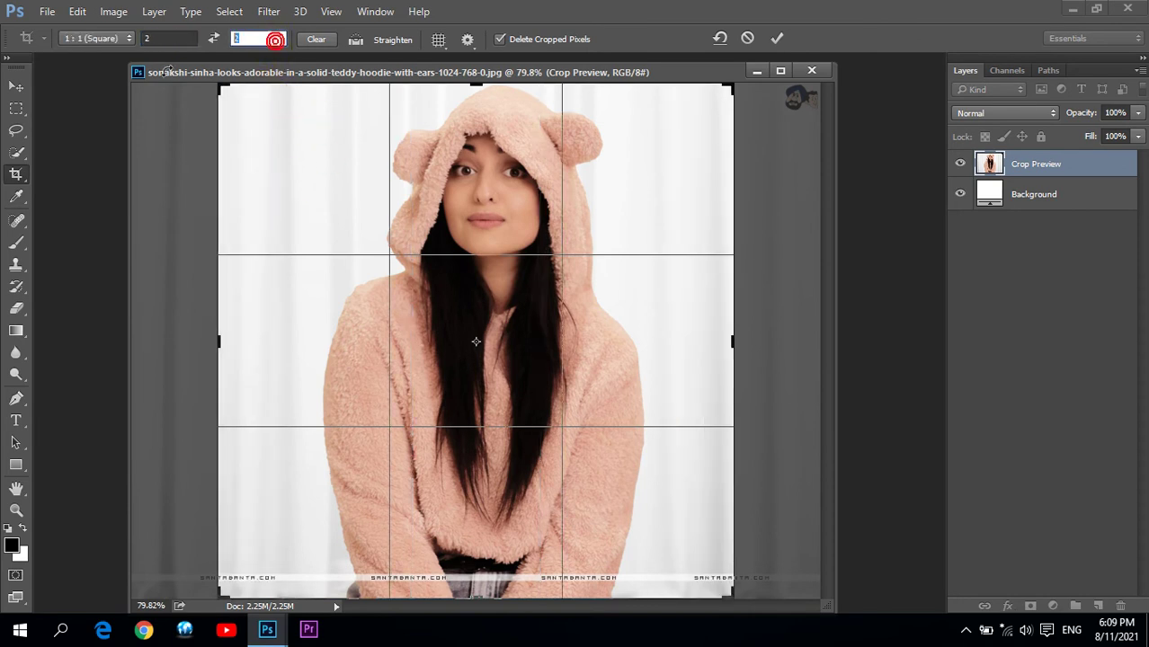
text(3)
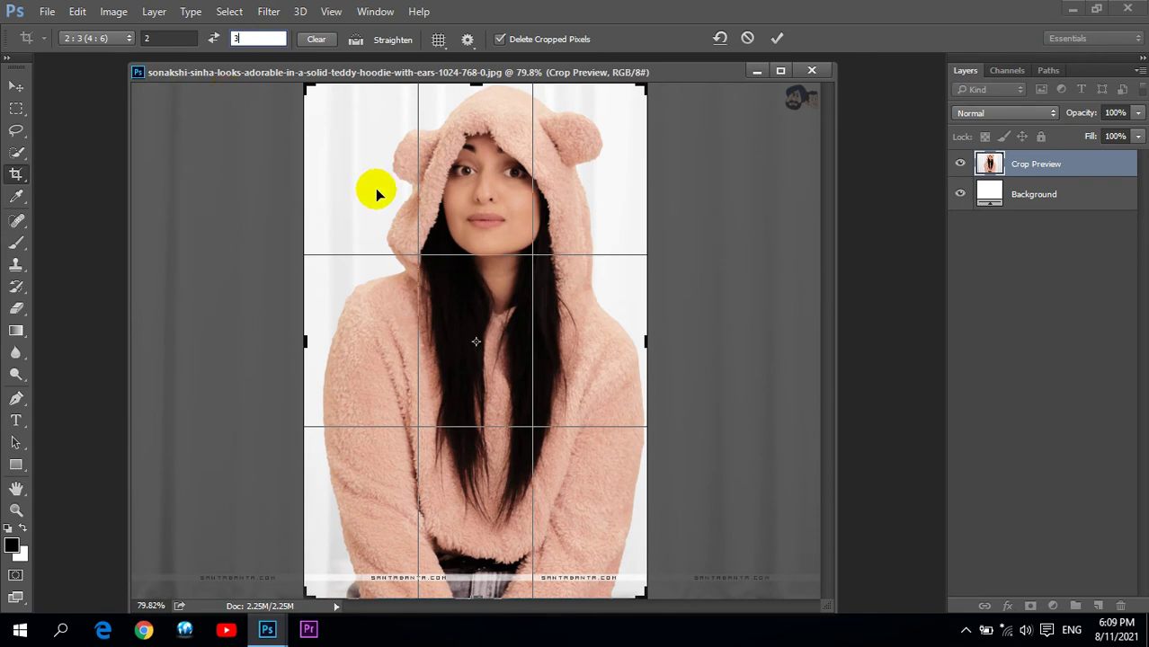
click(778, 37)
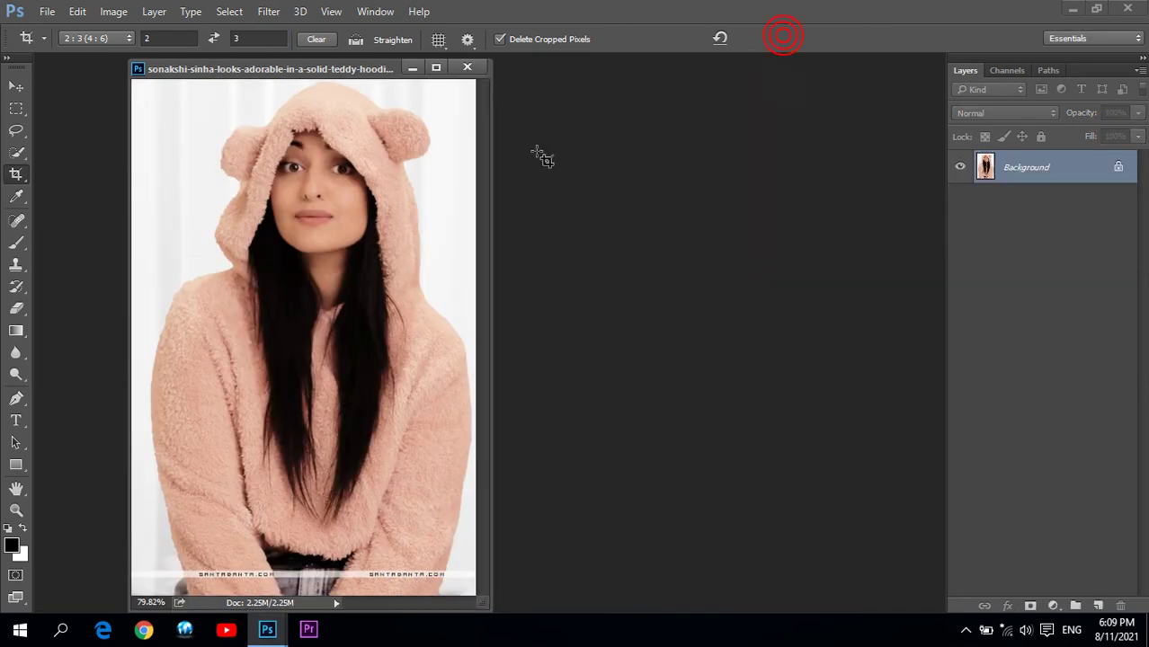
Centre the cropped portrait's window, then start a new document and cancel it
drag(373, 76, 658, 99)
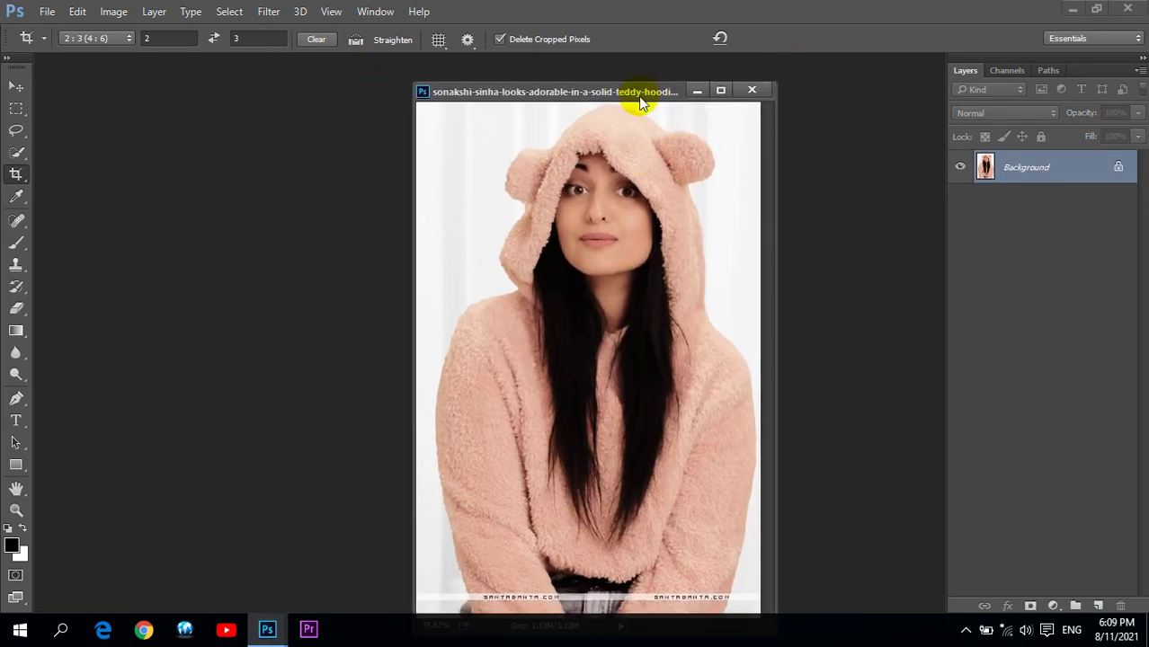
drag(645, 94, 658, 91)
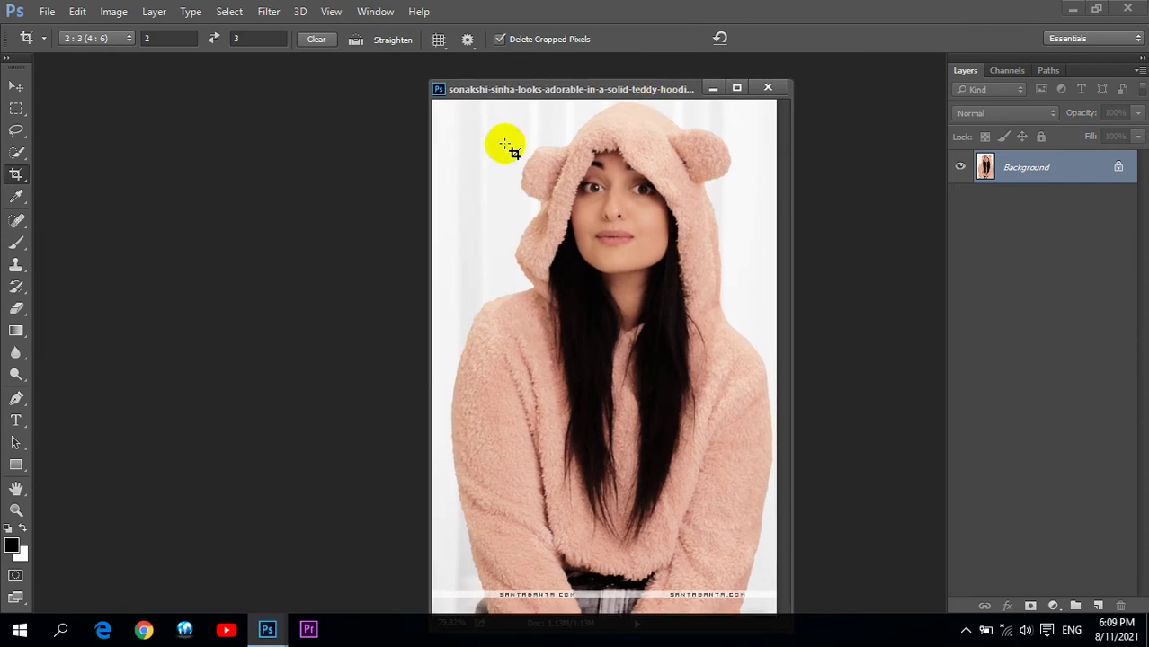
click(47, 11)
click(58, 31)
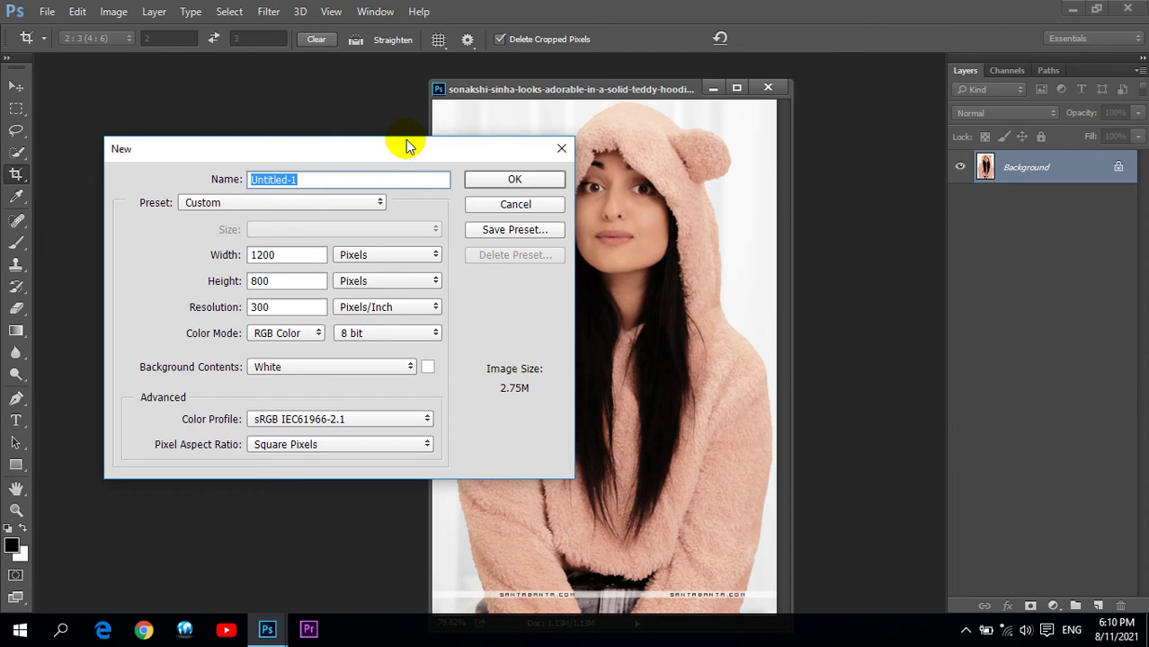
double_click(299, 256)
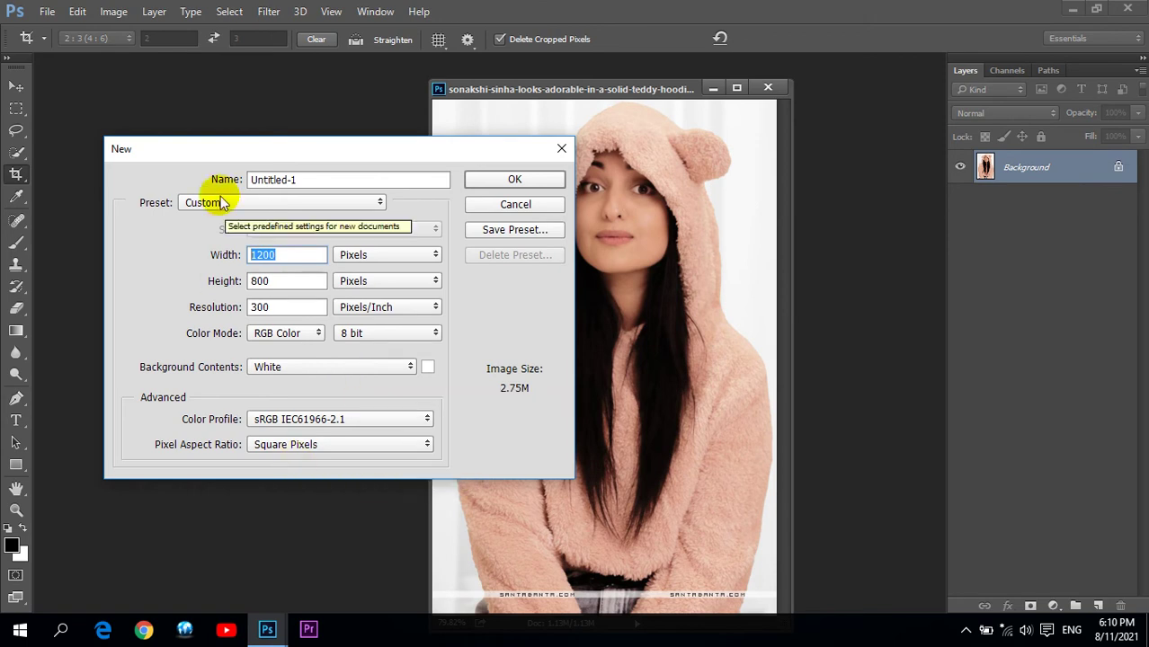
click(518, 205)
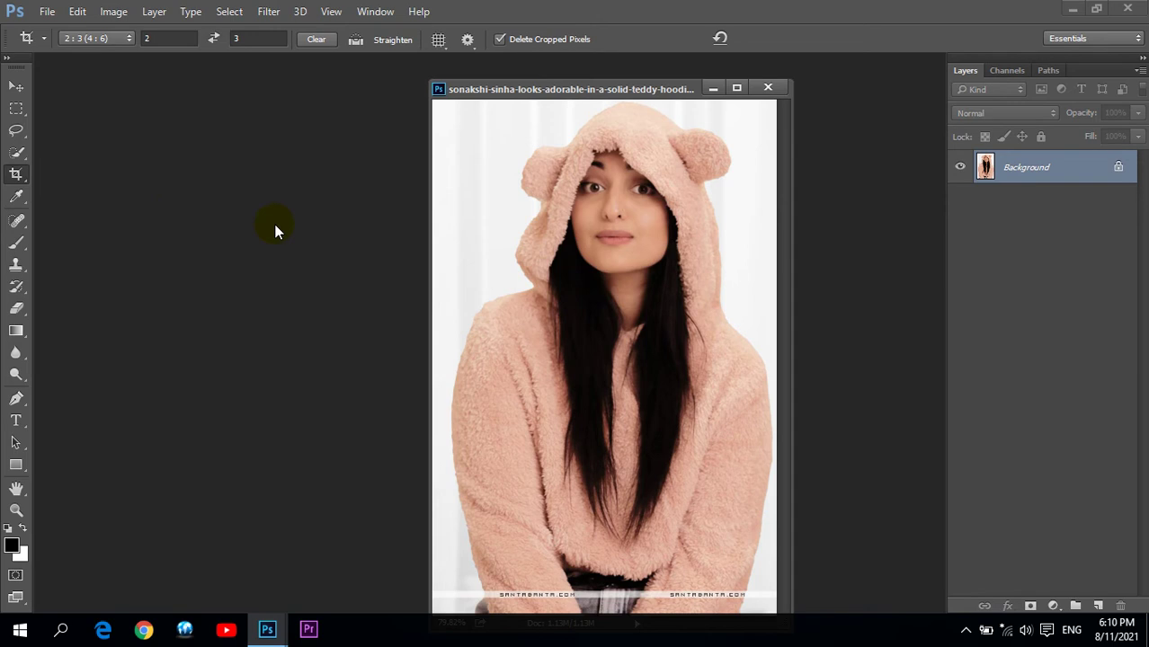
Leave the crop ratio field, select the Move tool, and start a new document in inches
click(171, 38)
click(187, 41)
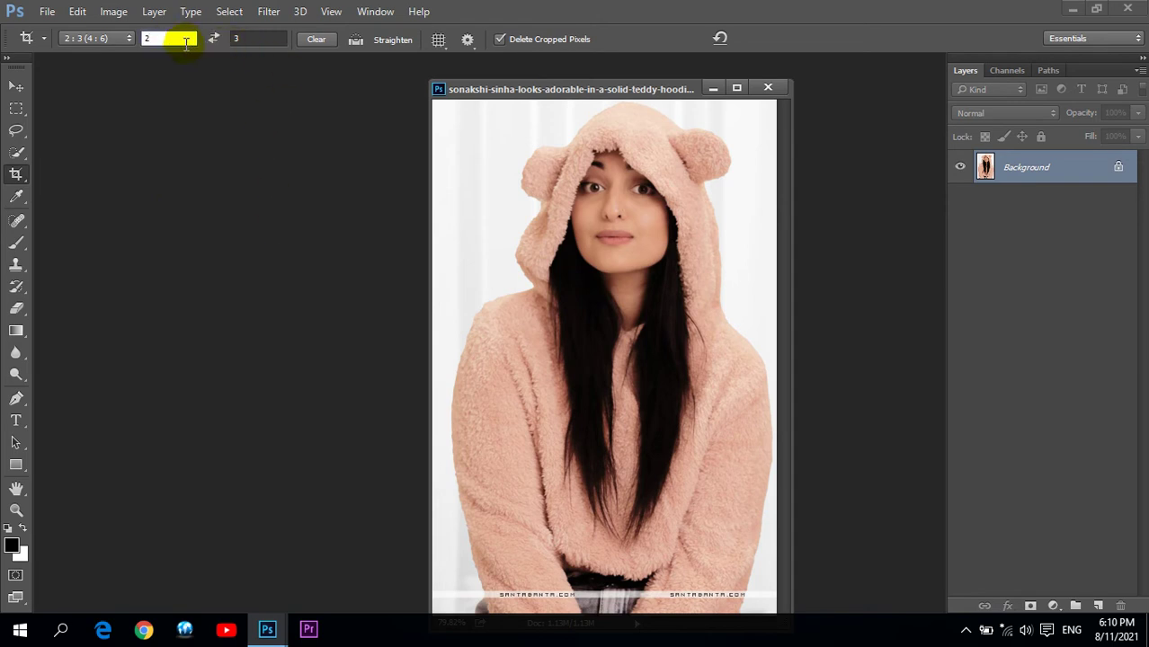
double_click(186, 42)
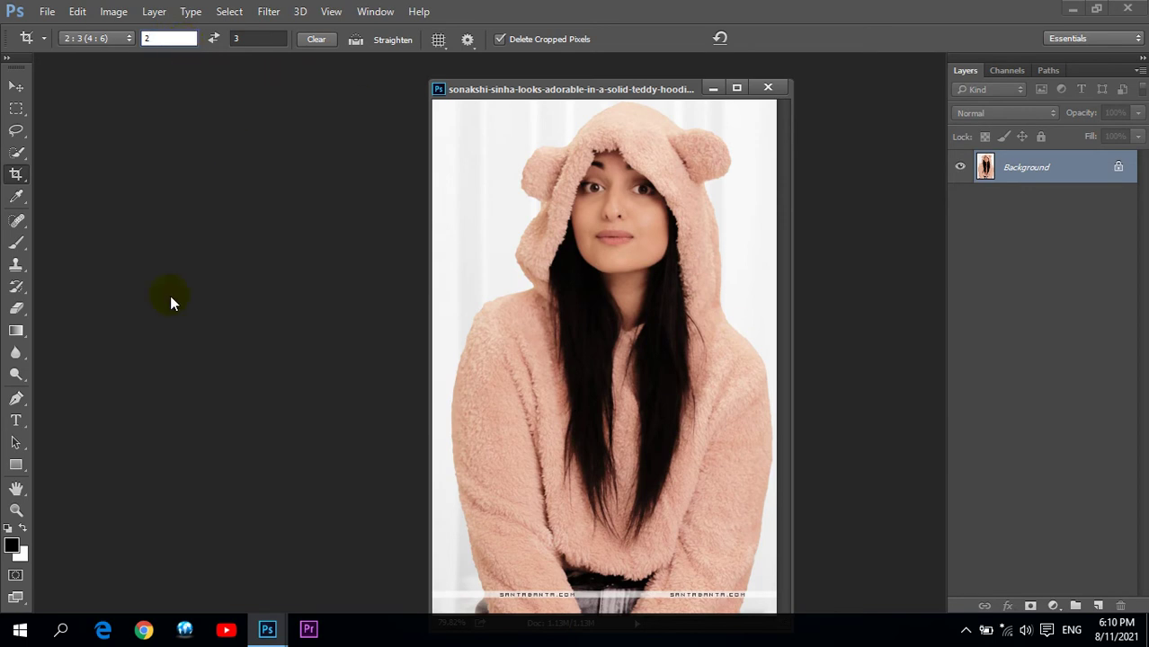
click(18, 85)
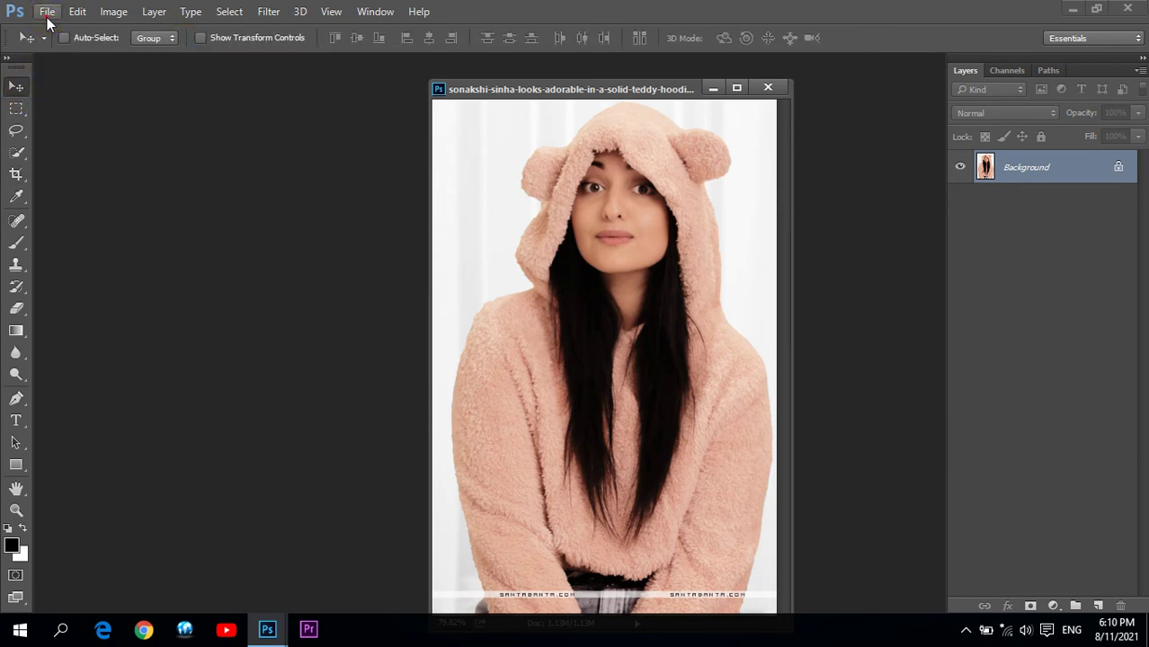
click(47, 10)
click(55, 31)
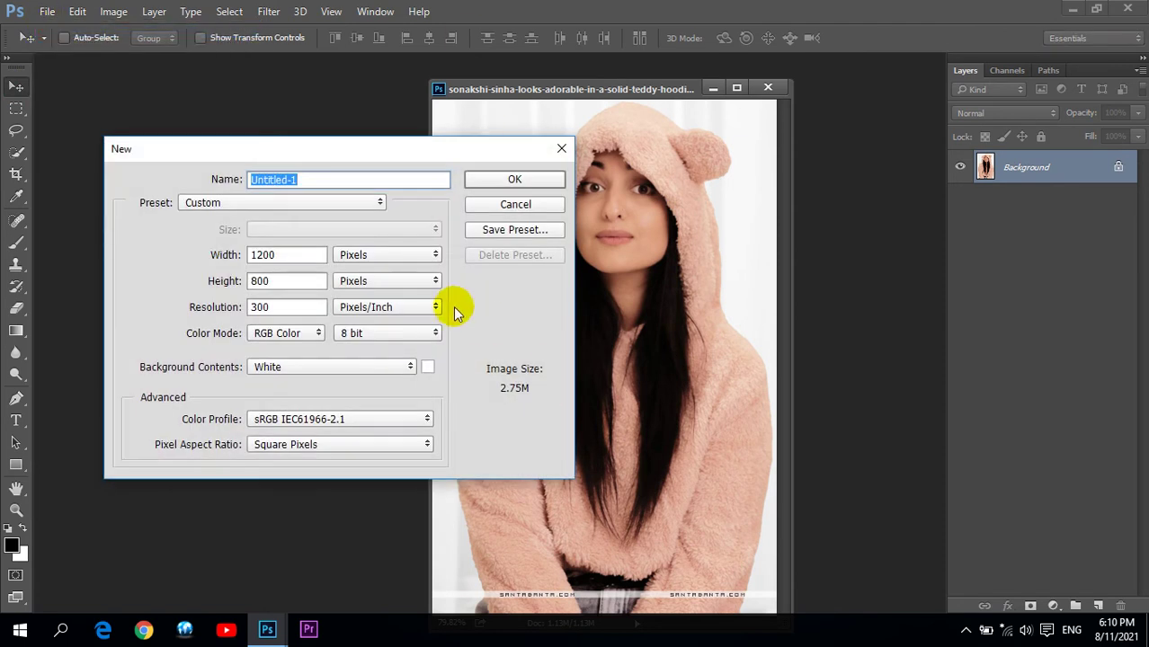
click(421, 254)
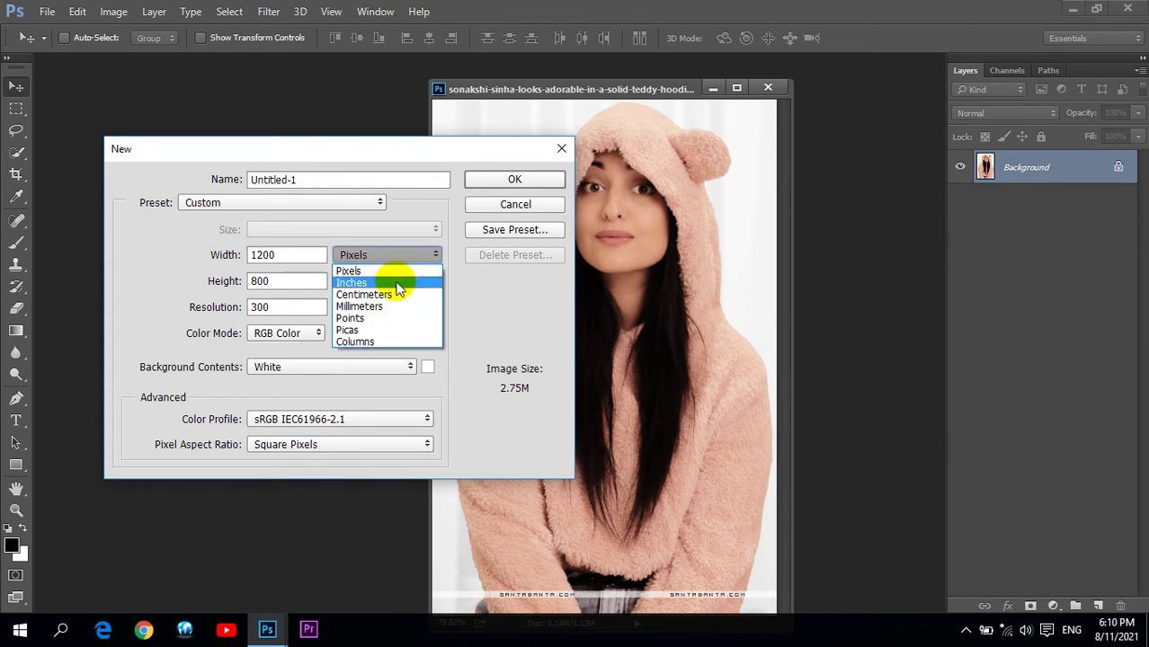
click(402, 283)
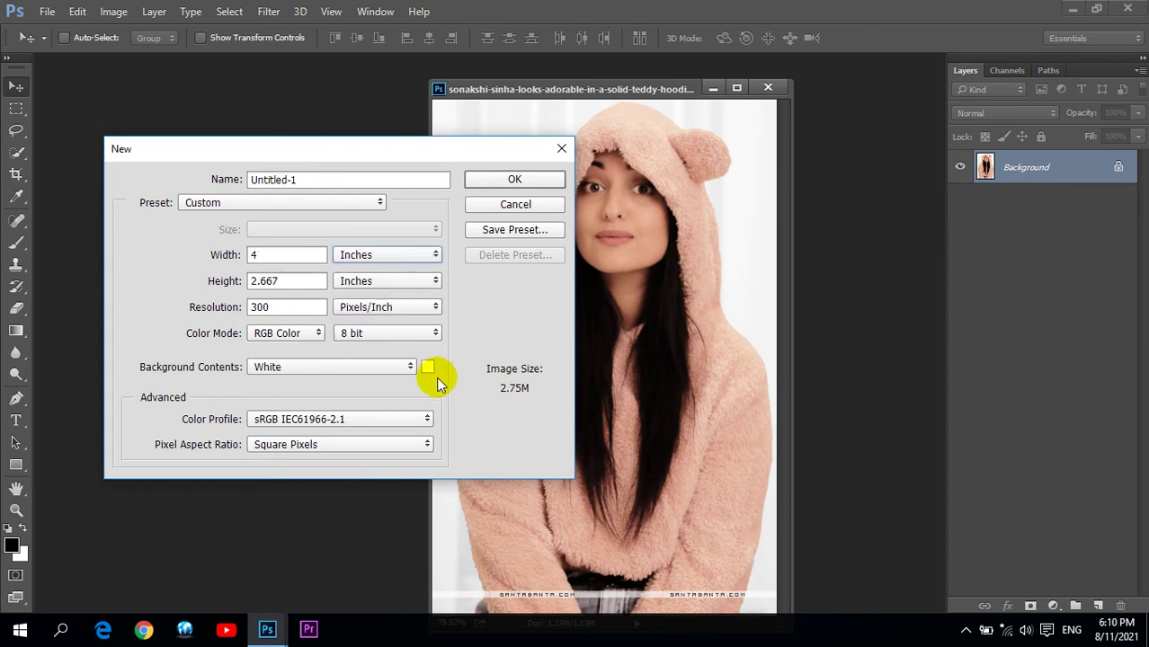
Set the new document to 16 × 20 inches at 300 pixels/inch and create it
click(292, 254)
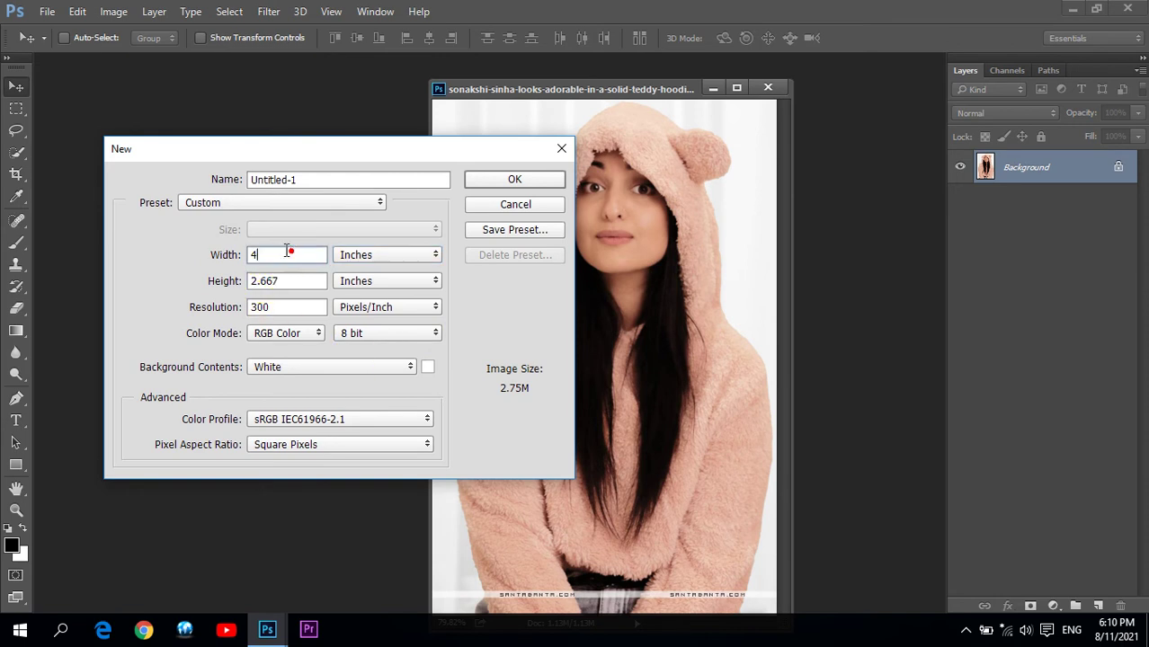
double_click(292, 255)
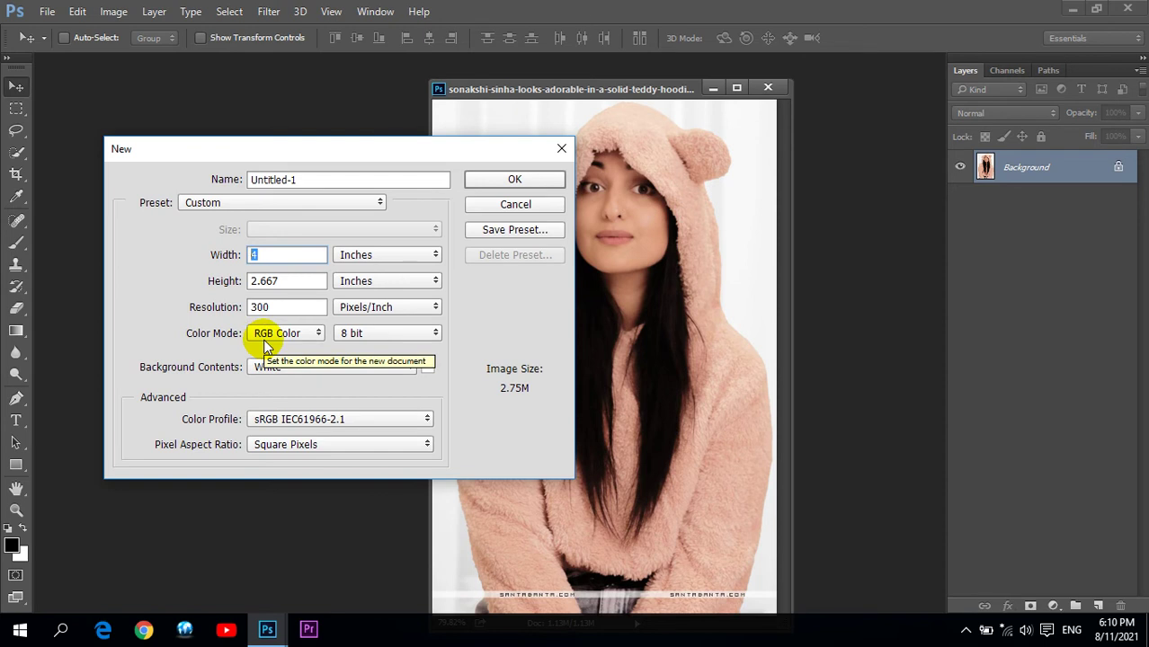
double_click(275, 256)
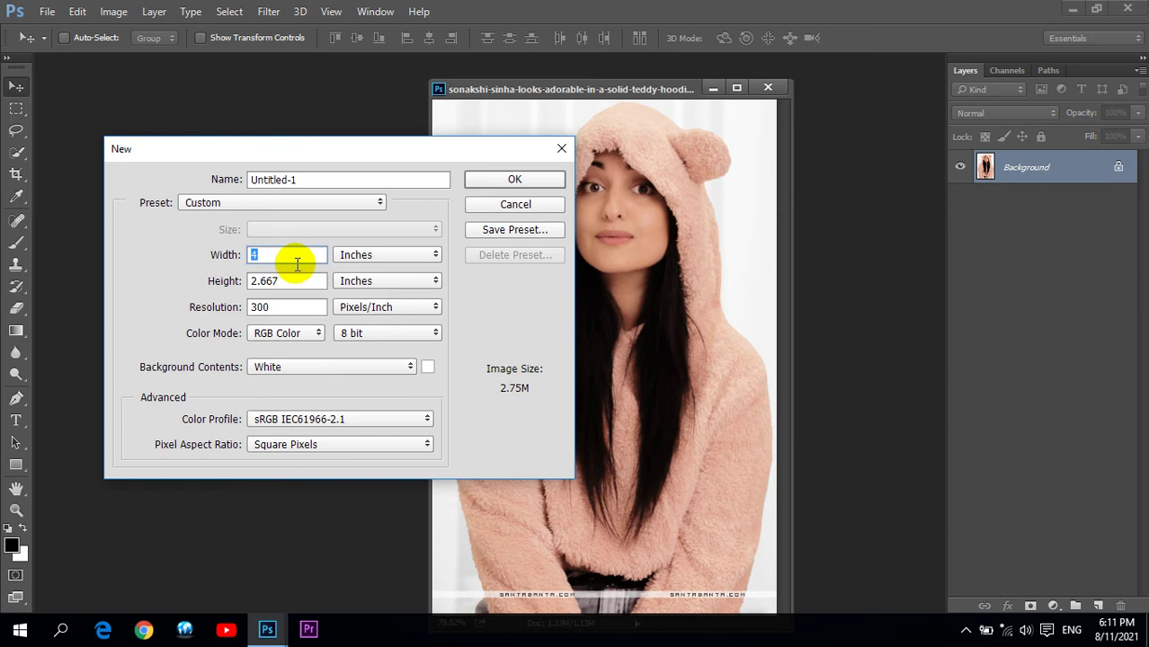
text(16)
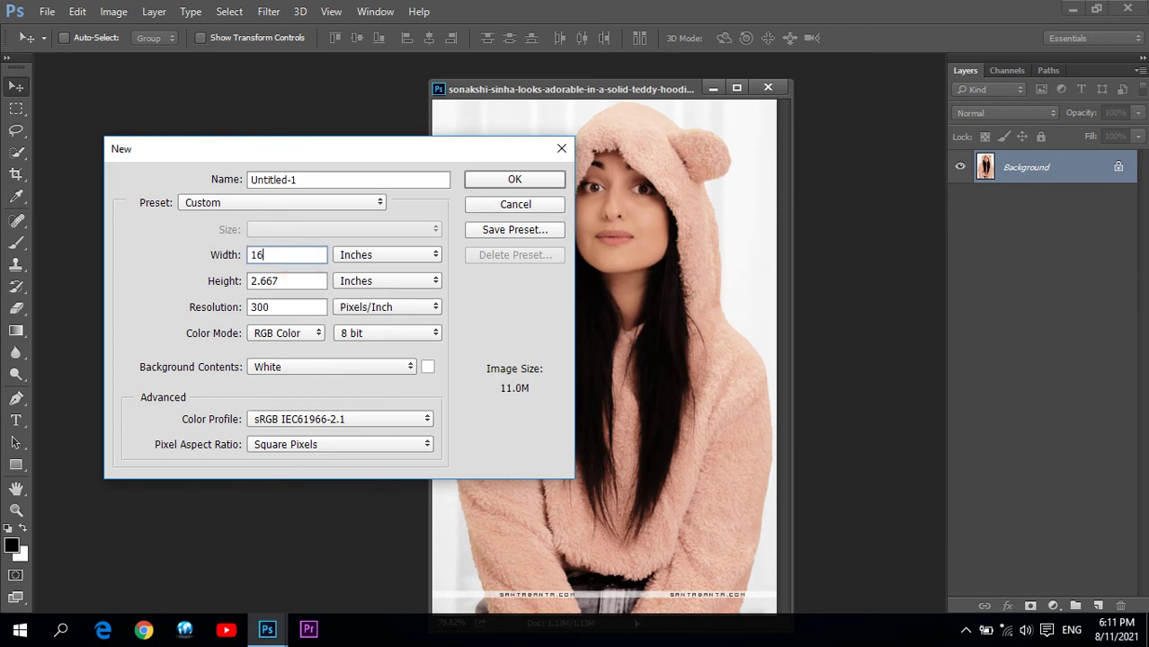
double_click(290, 255)
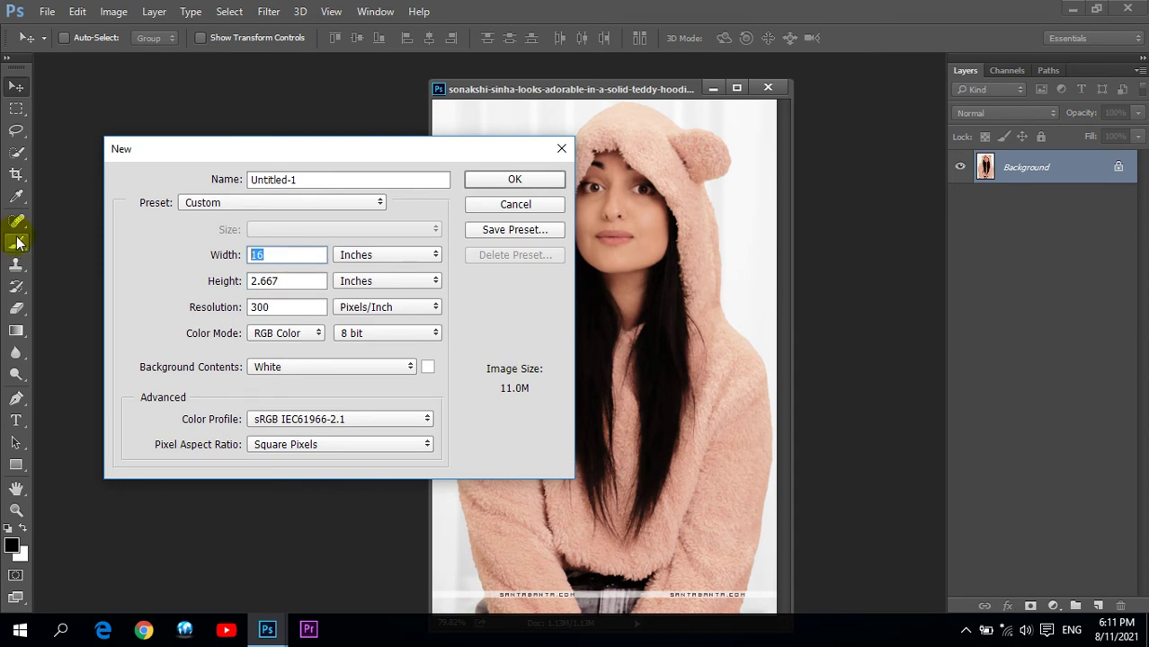
double_click(281, 279)
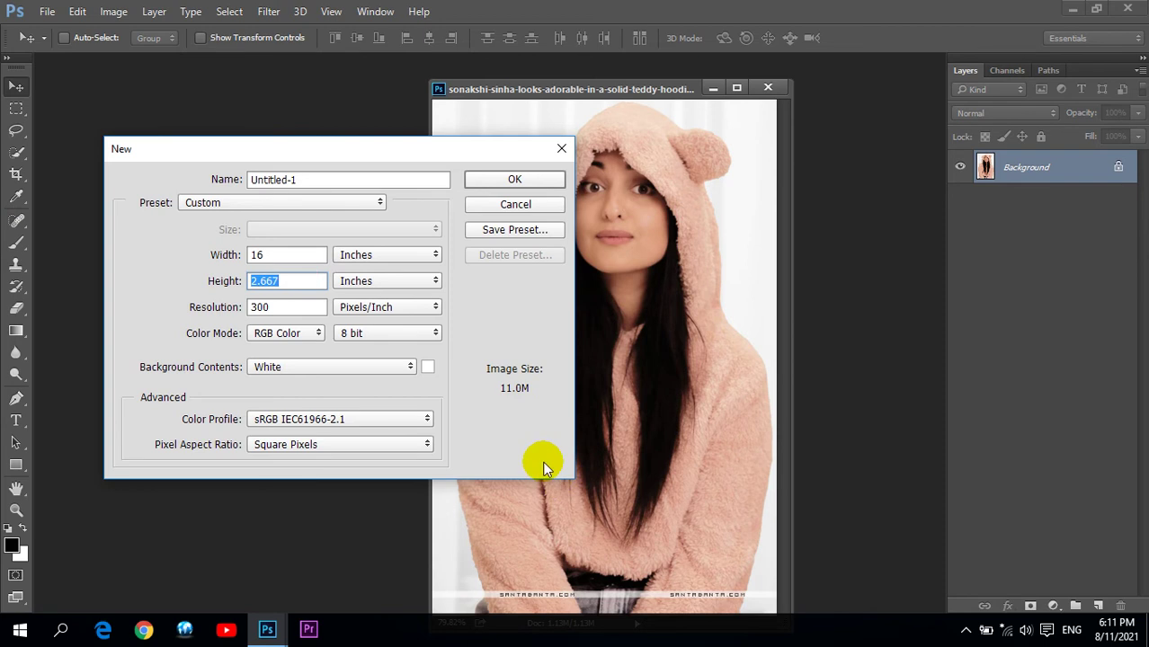
text(20)
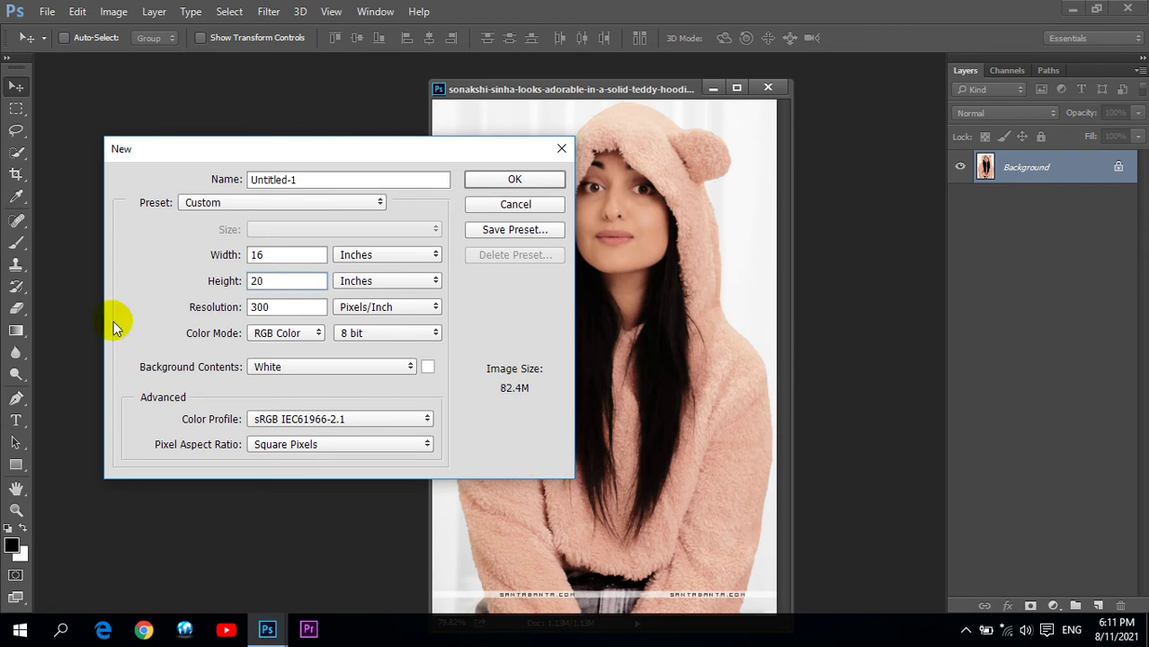
double_click(261, 308)
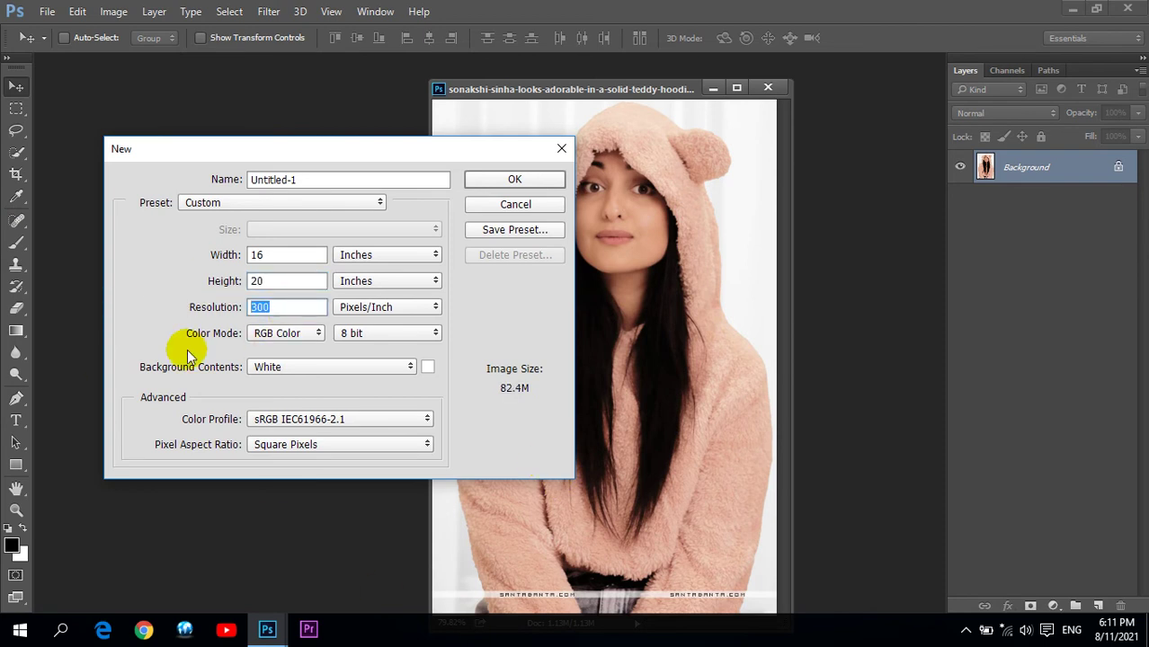
click(309, 307)
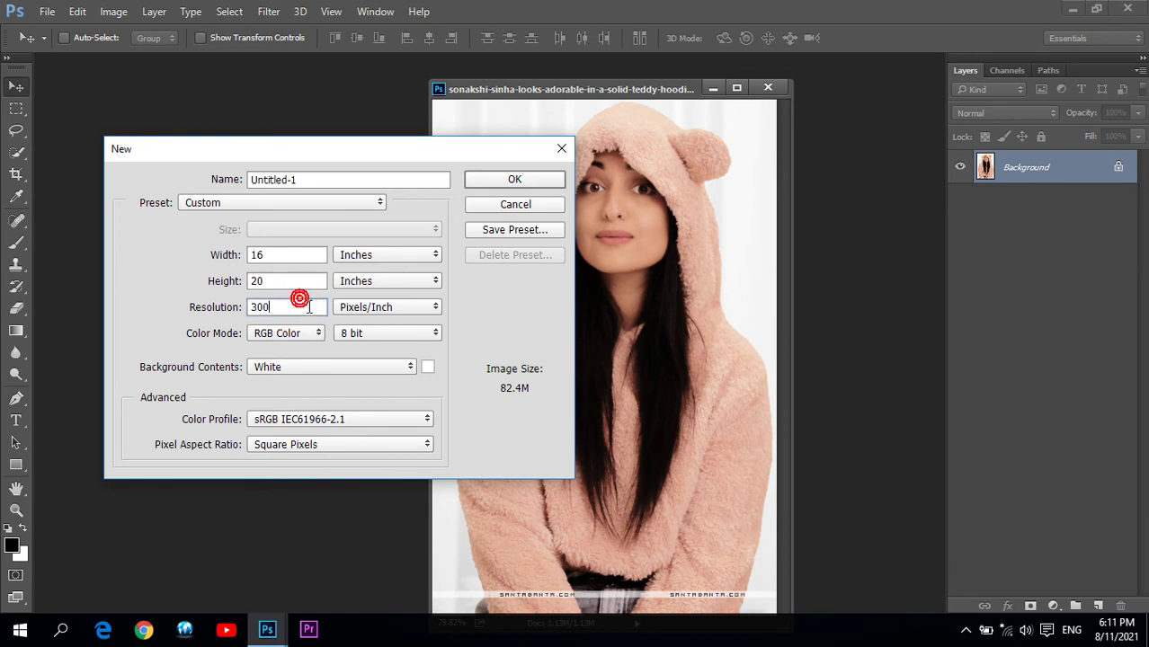
drag(308, 307, 225, 300)
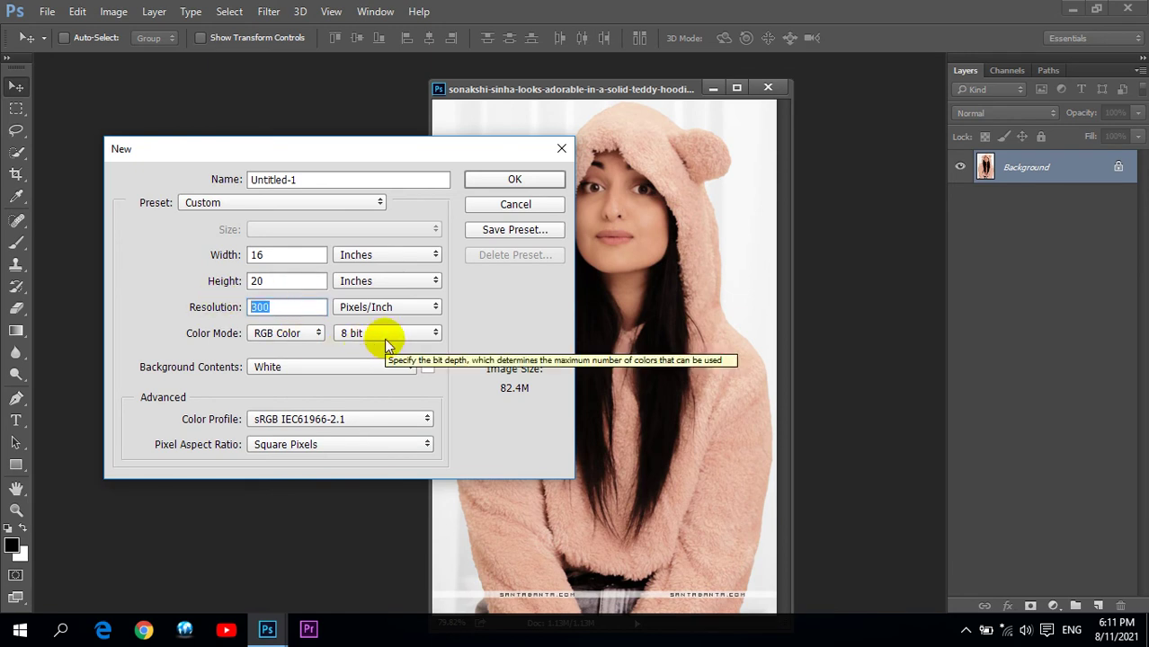
click(514, 181)
Float Untitled-1 and drag the portrait photo into it near the top-left
drag(648, 113, 211, 119)
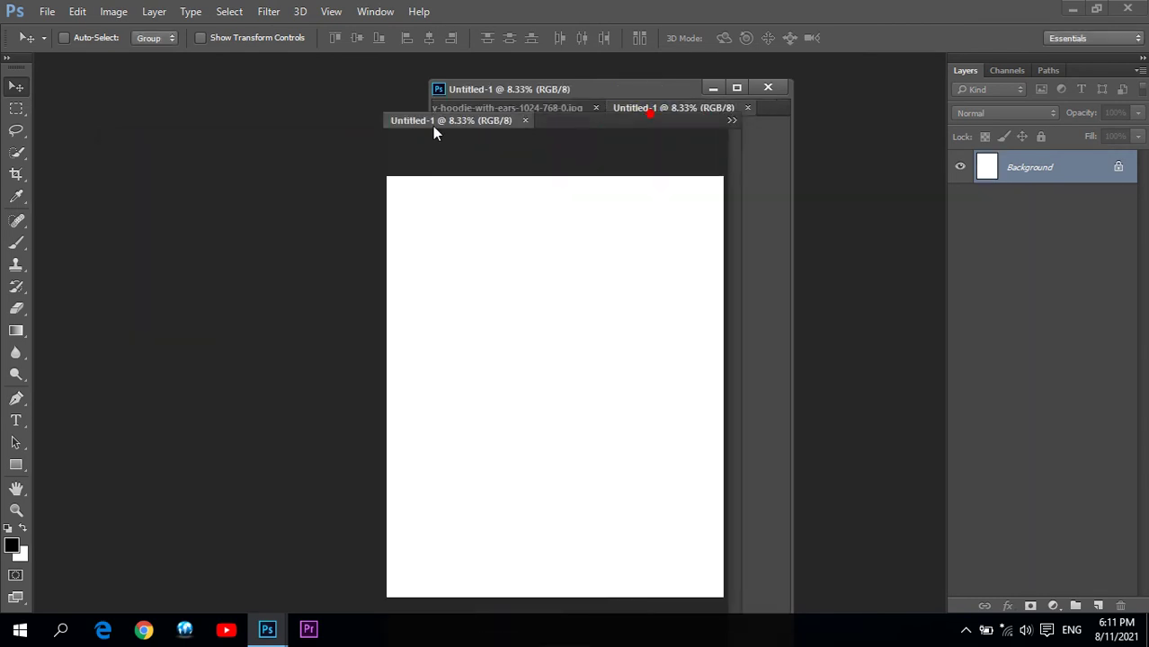
drag(593, 90, 719, 90)
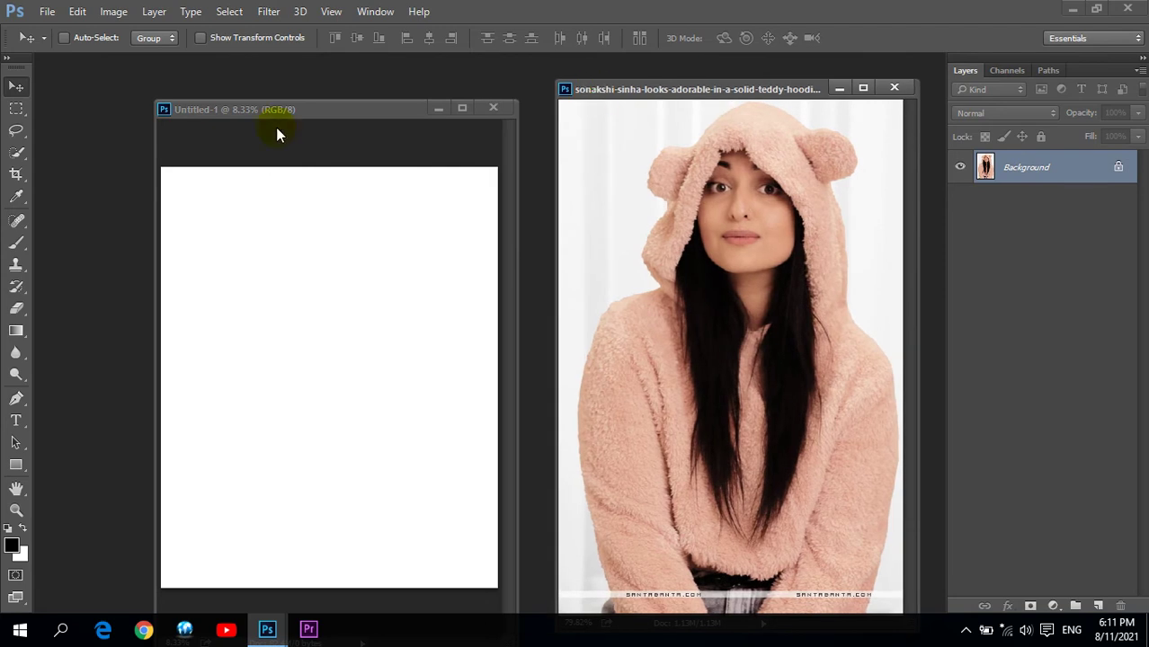
click(16, 86)
drag(709, 252, 436, 372)
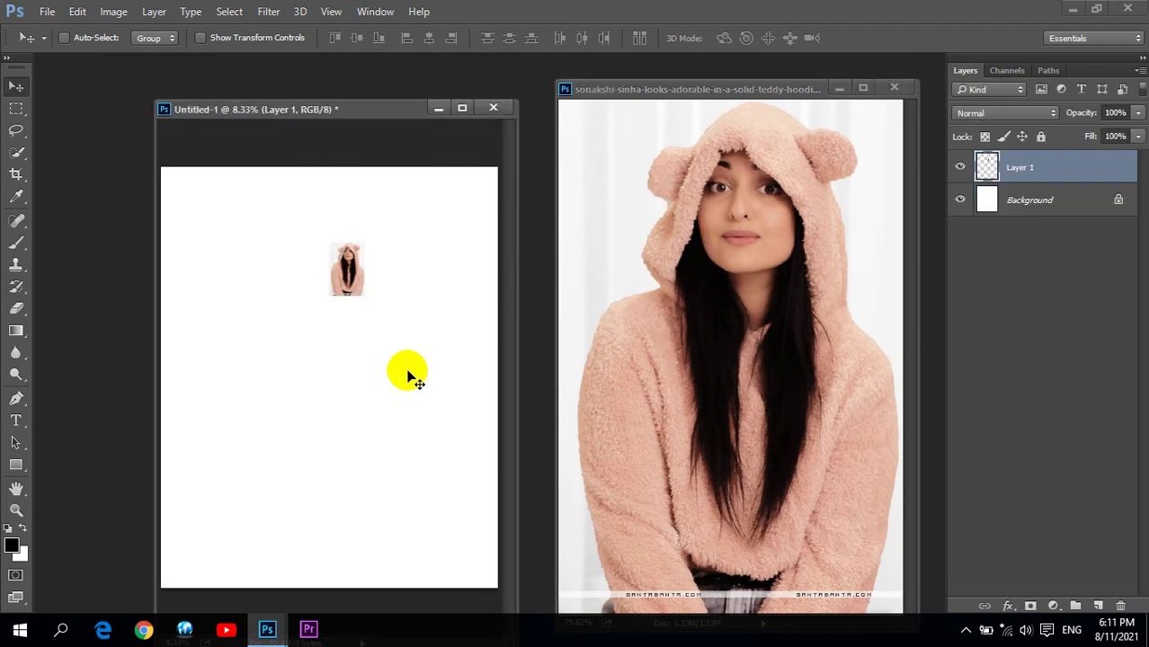
drag(360, 278, 265, 241)
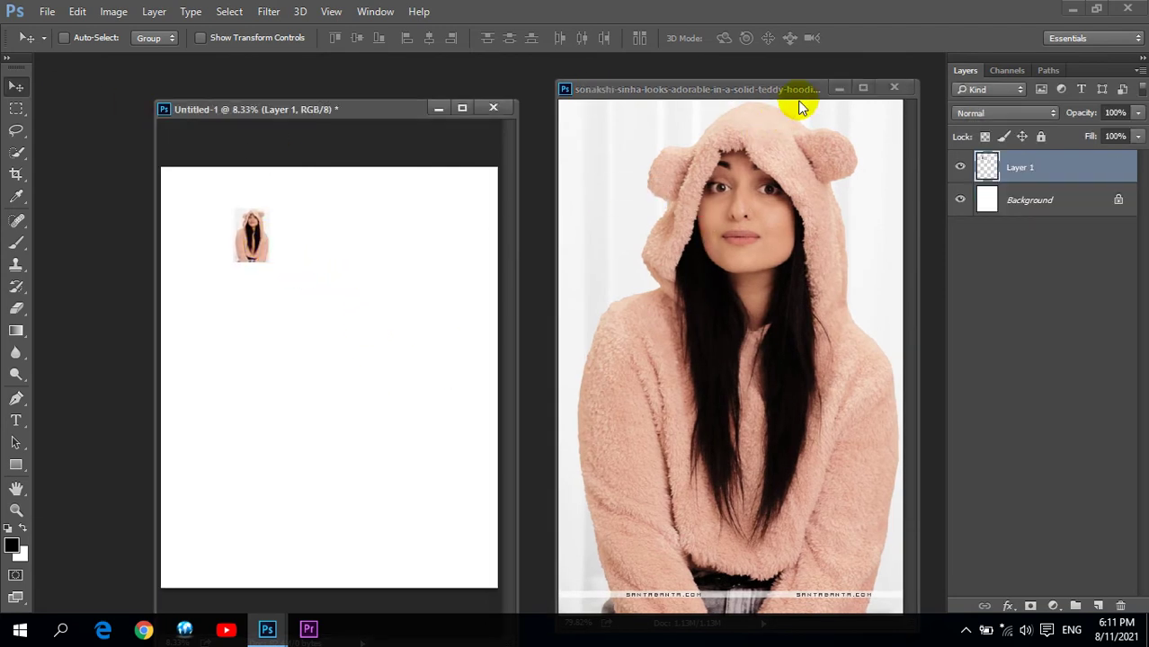
click(836, 89)
drag(378, 109, 406, 109)
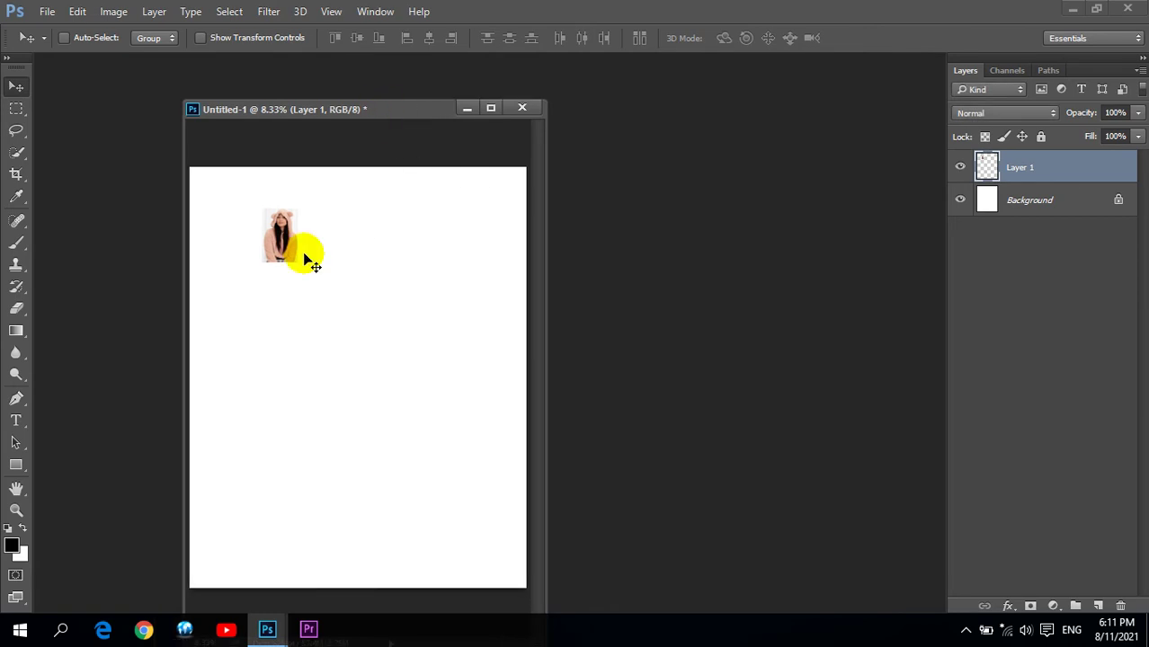
mouse_move(292, 241)
mouse_down()
mouse_move(288, 227)
mouse_move(247, 215)
mouse_up()
Fit Untitled-1 to the screen and move the photo copy toward the canvas top-left
click(17, 510)
click(481, 38)
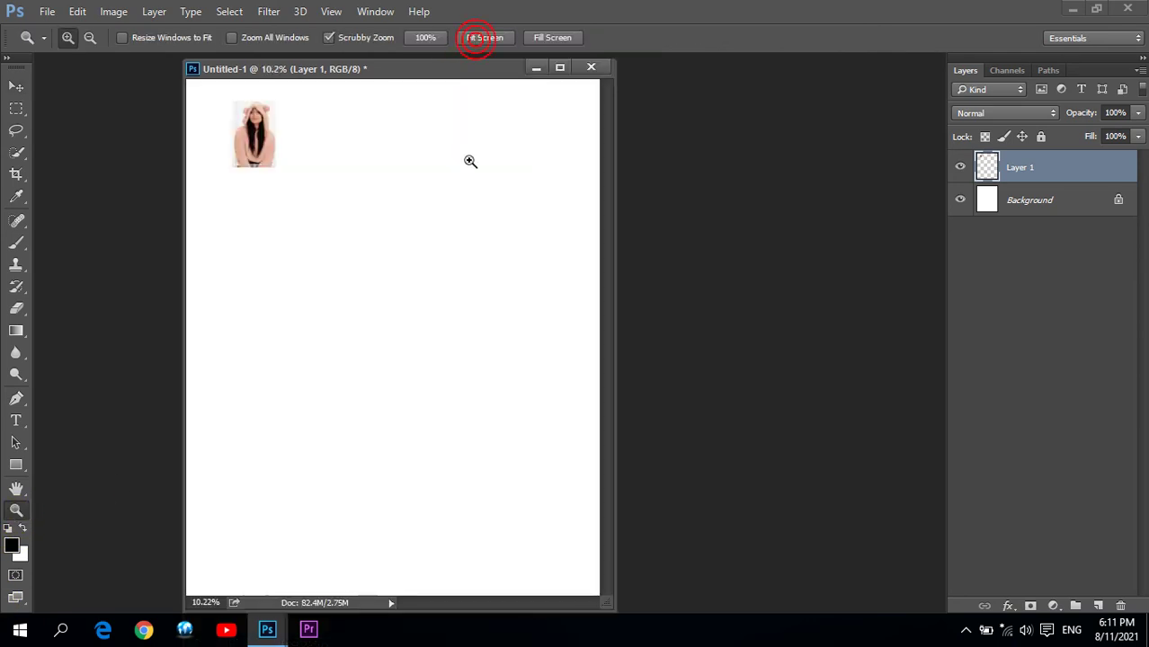
drag(382, 71, 344, 79)
click(15, 85)
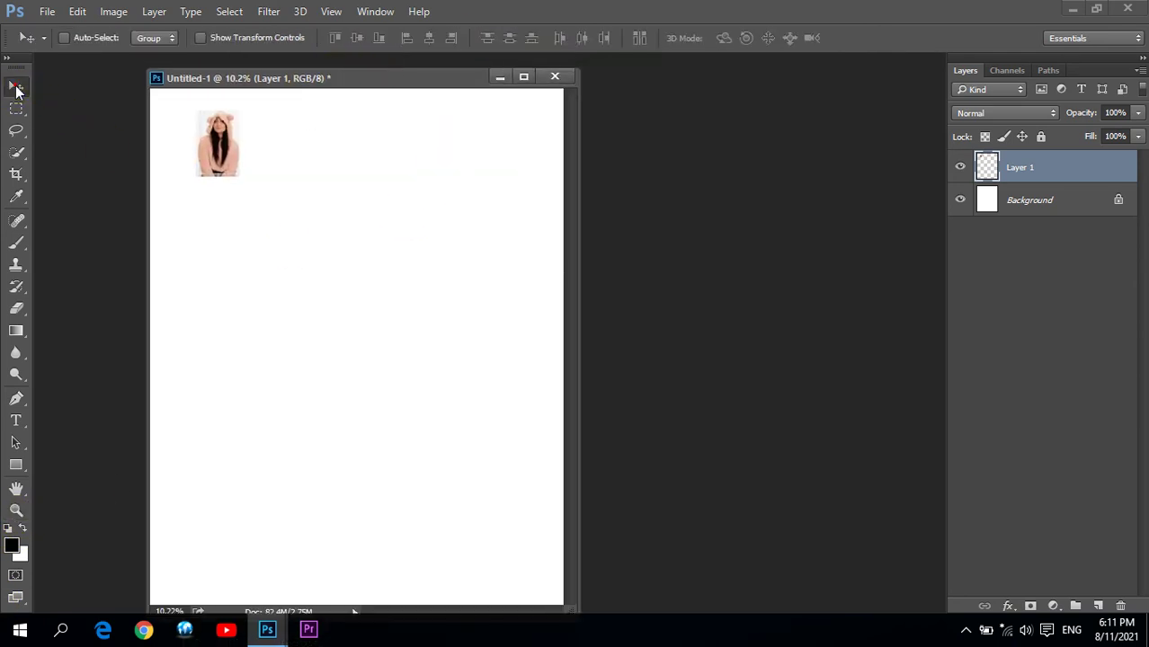
mouse_move(214, 142)
mouse_down()
mouse_move(171, 164)
mouse_move(192, 138)
mouse_move(285, 146)
mouse_up()
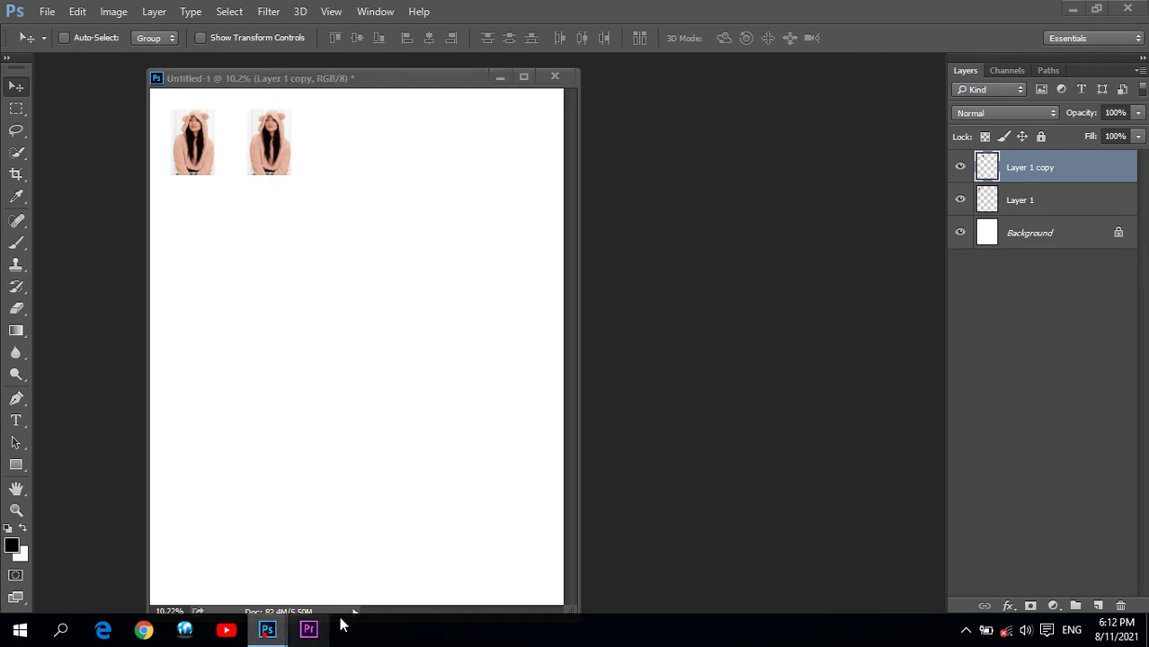
Bring the portrait window back, rearrange both windows, and close Untitled-1
click(331, 566)
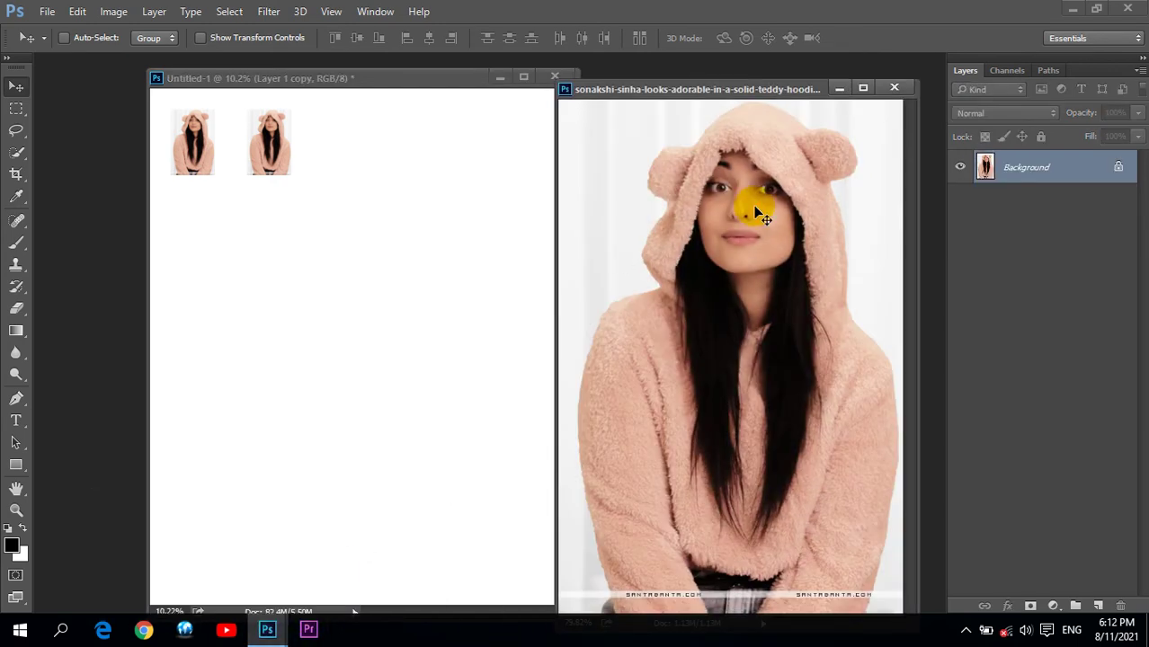
drag(775, 92, 752, 95)
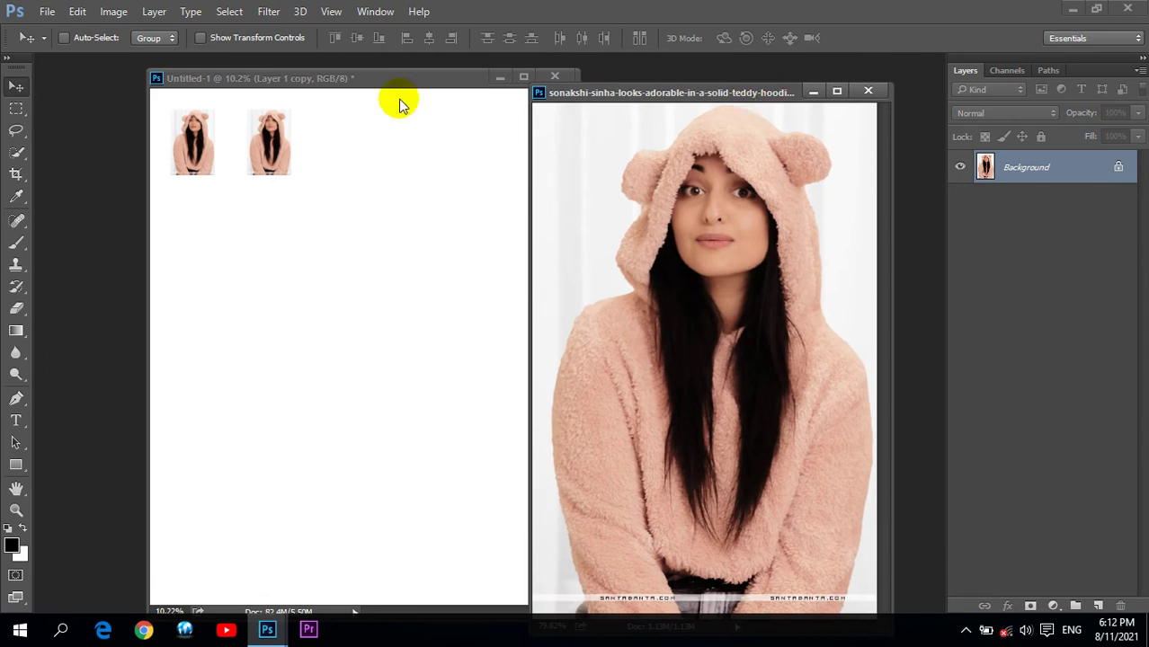
drag(411, 78, 313, 78)
click(459, 77)
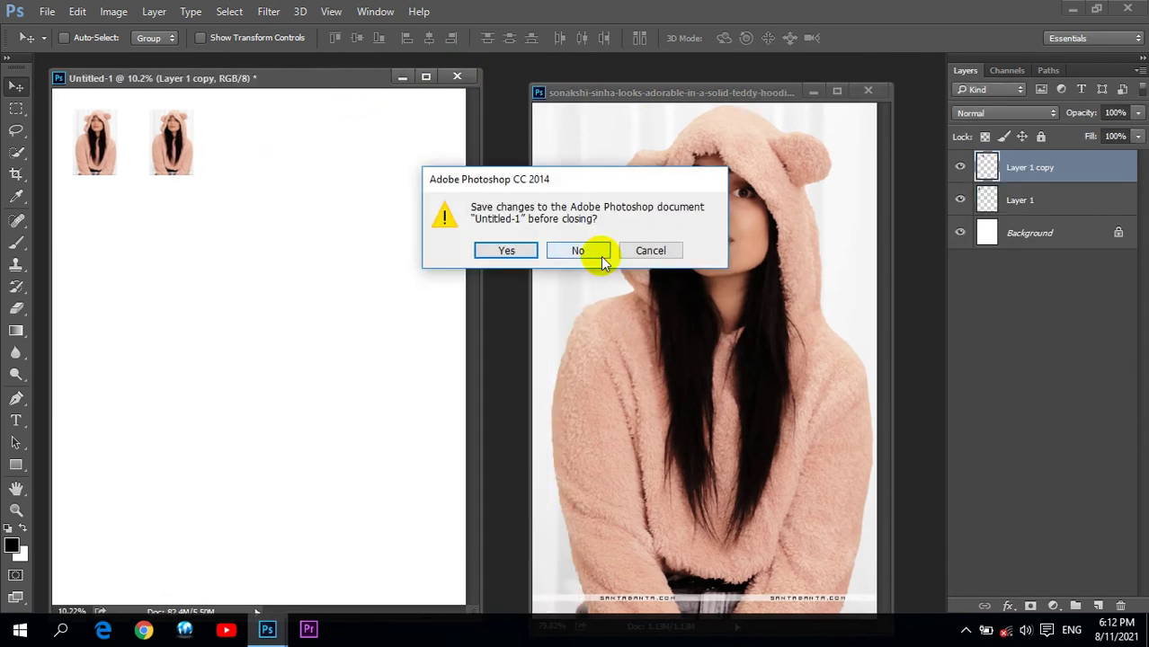
Discard Untitled-1 without saving and centre the portrait photo window
click(577, 249)
mouse_move(611, 90)
mouse_down()
mouse_move(388, 83)
mouse_move(413, 71)
mouse_move(409, 83)
mouse_up()
drag(514, 178, 530, 180)
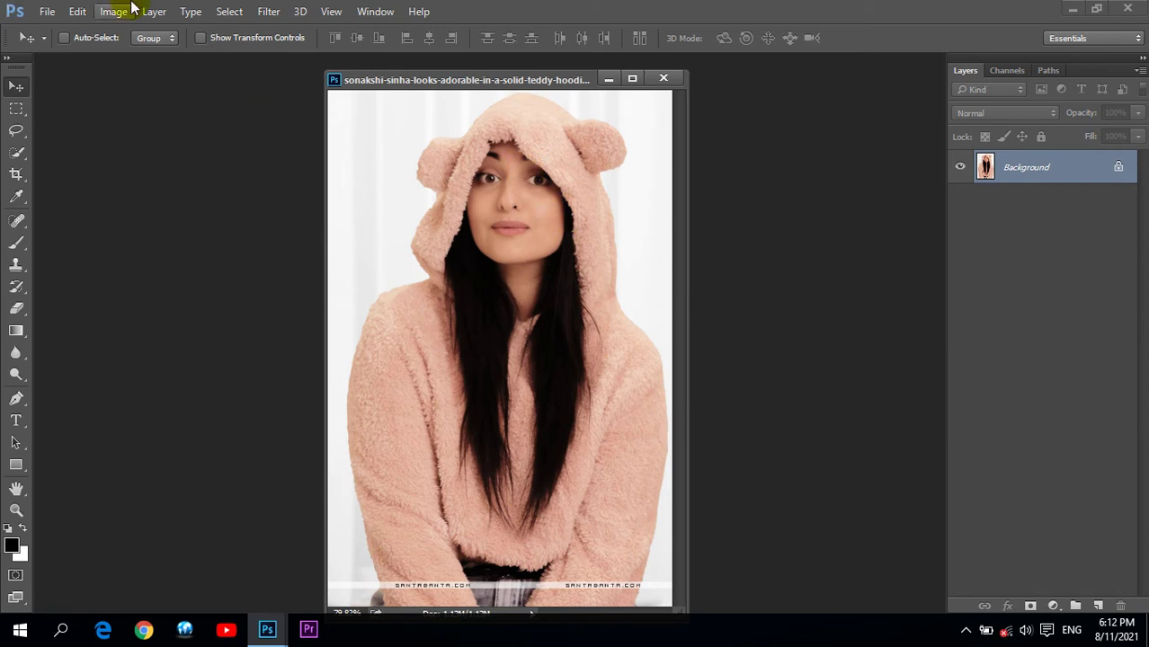
drag(510, 82, 504, 78)
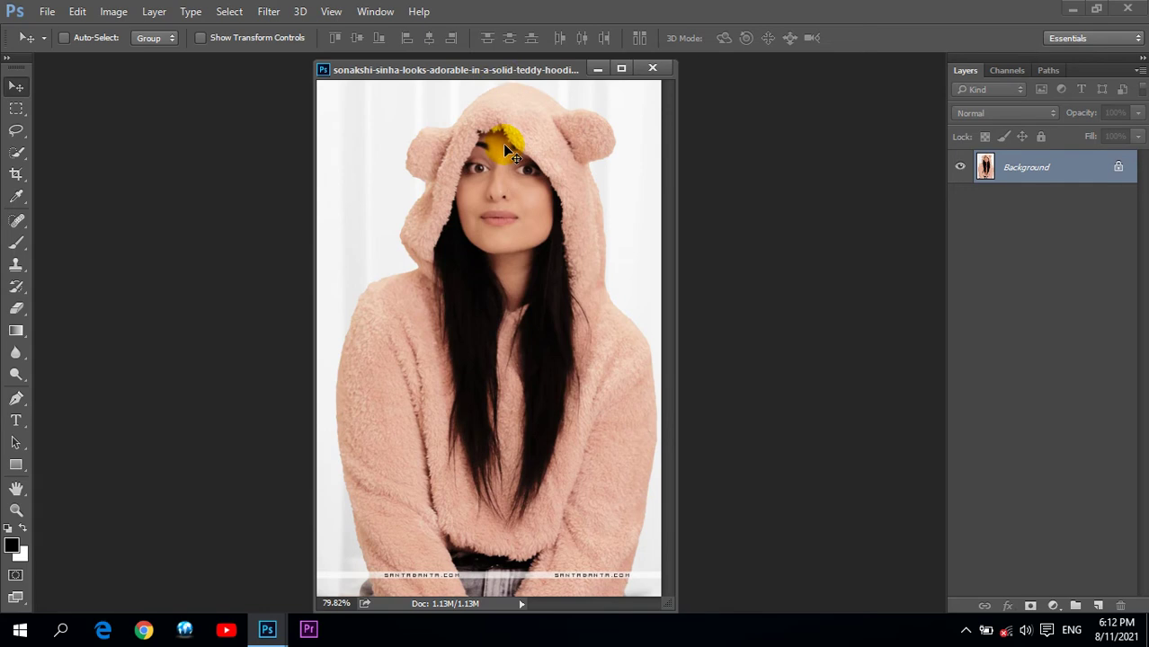
Browse the Select and Edit menus, pick the Rectangular Marquee tool, and shift the window left
click(232, 11)
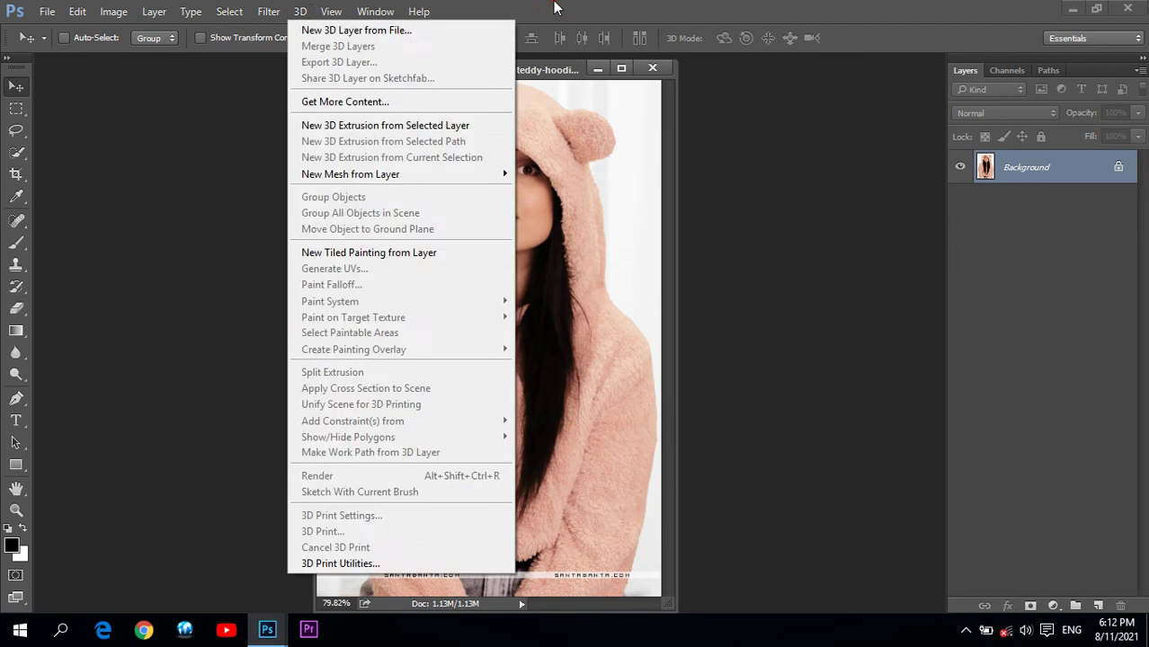
click(555, 7)
click(16, 109)
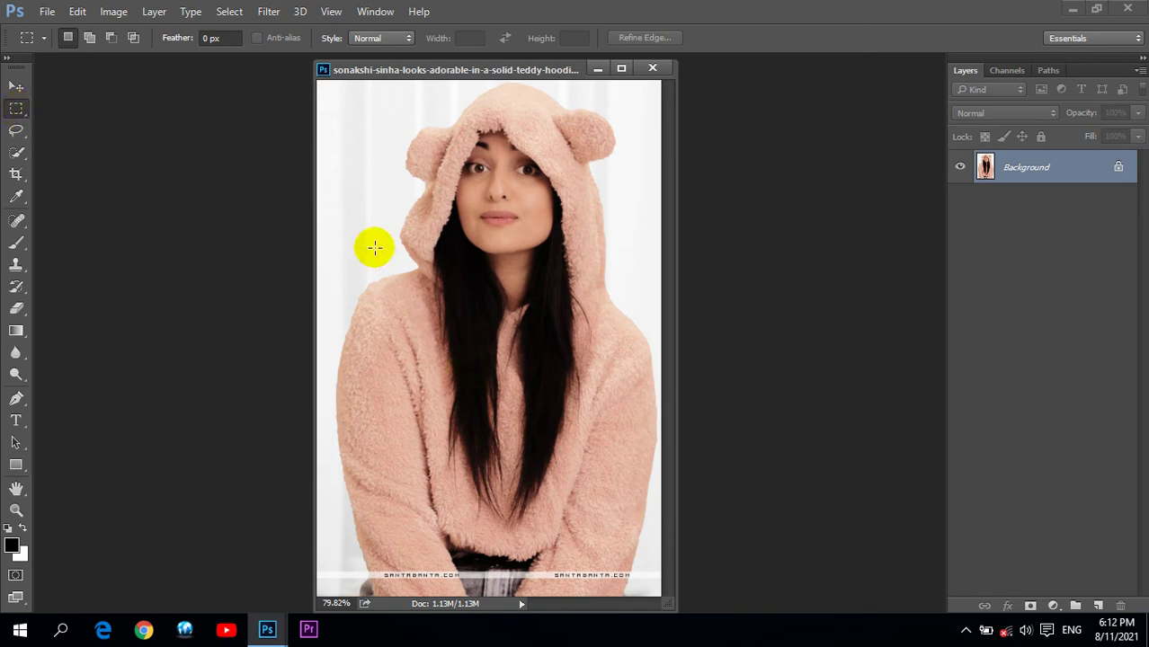
click(349, 224)
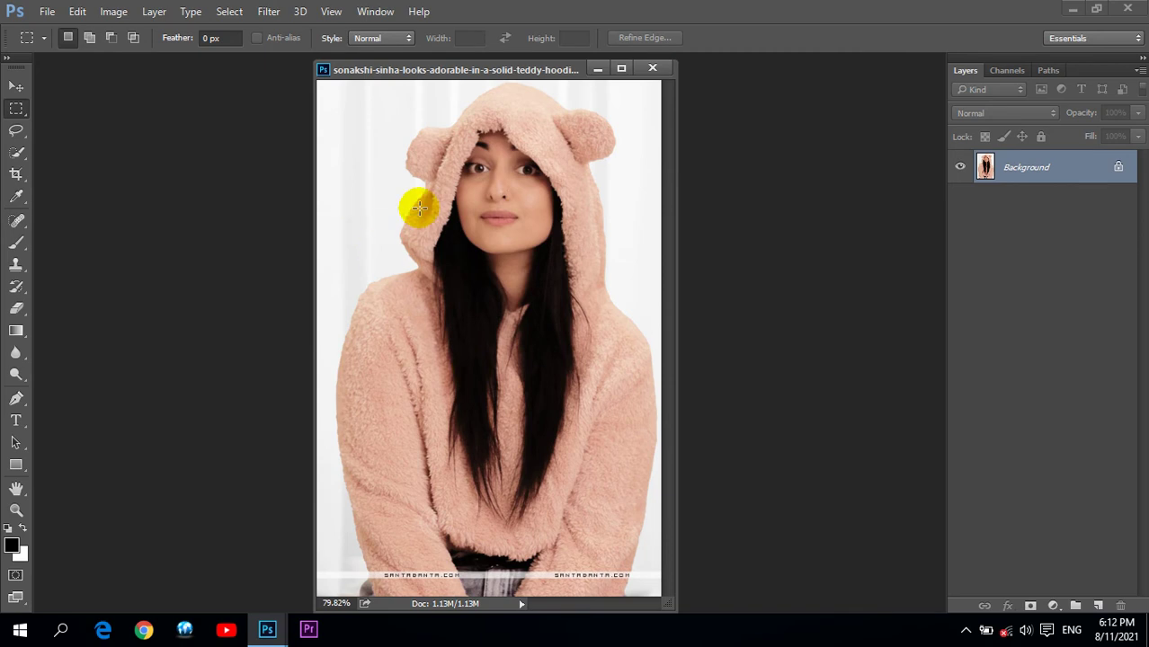
click(78, 13)
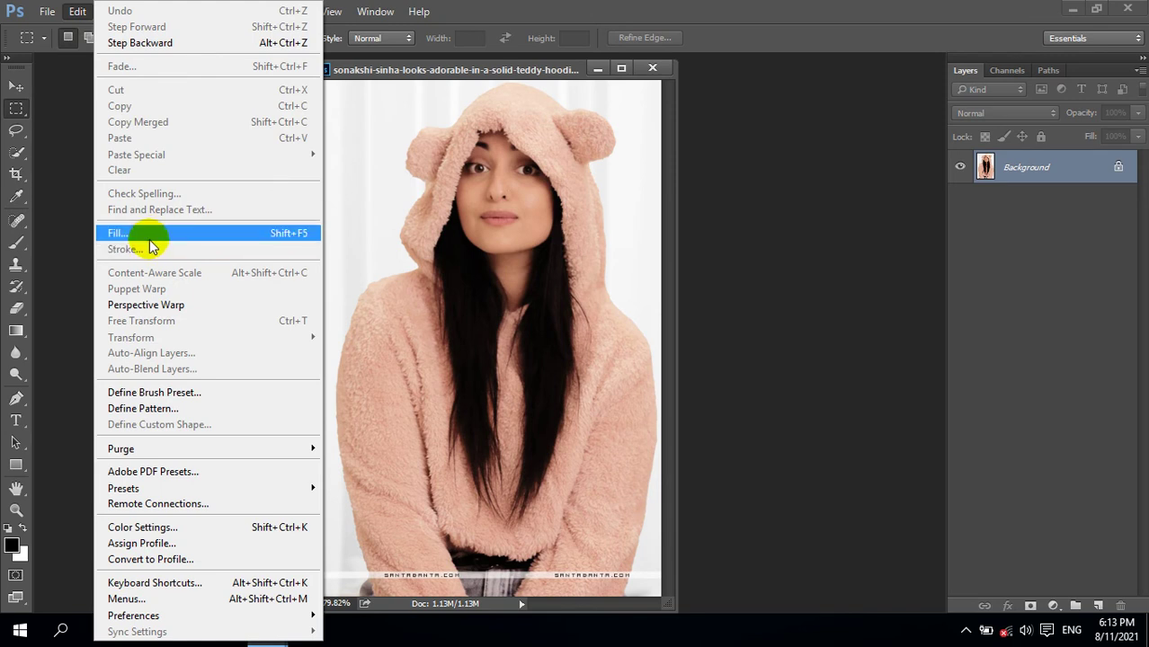
click(400, 77)
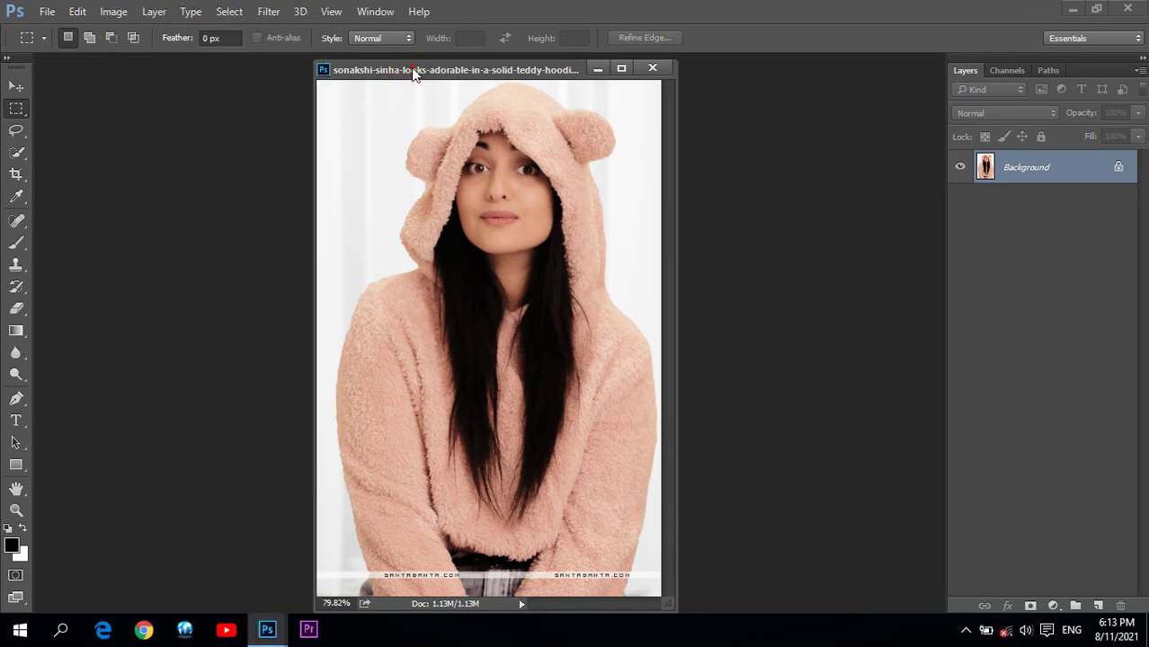
drag(467, 79, 431, 76)
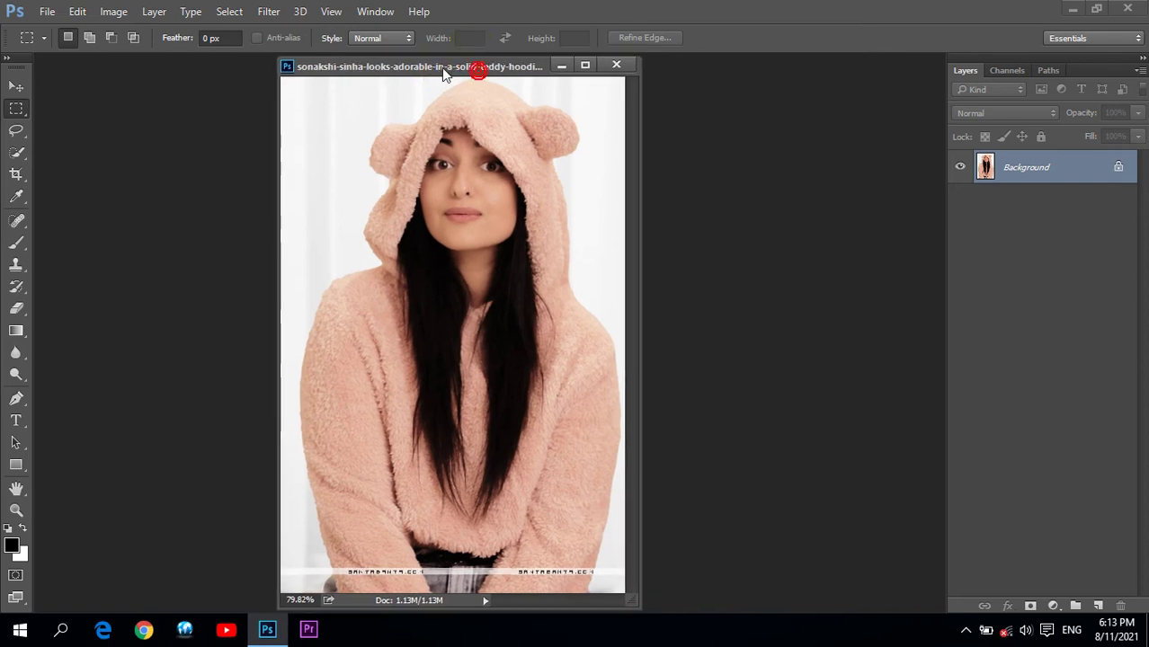
Choose Select > All on the portrait and open the Edit menu
click(232, 12)
click(233, 33)
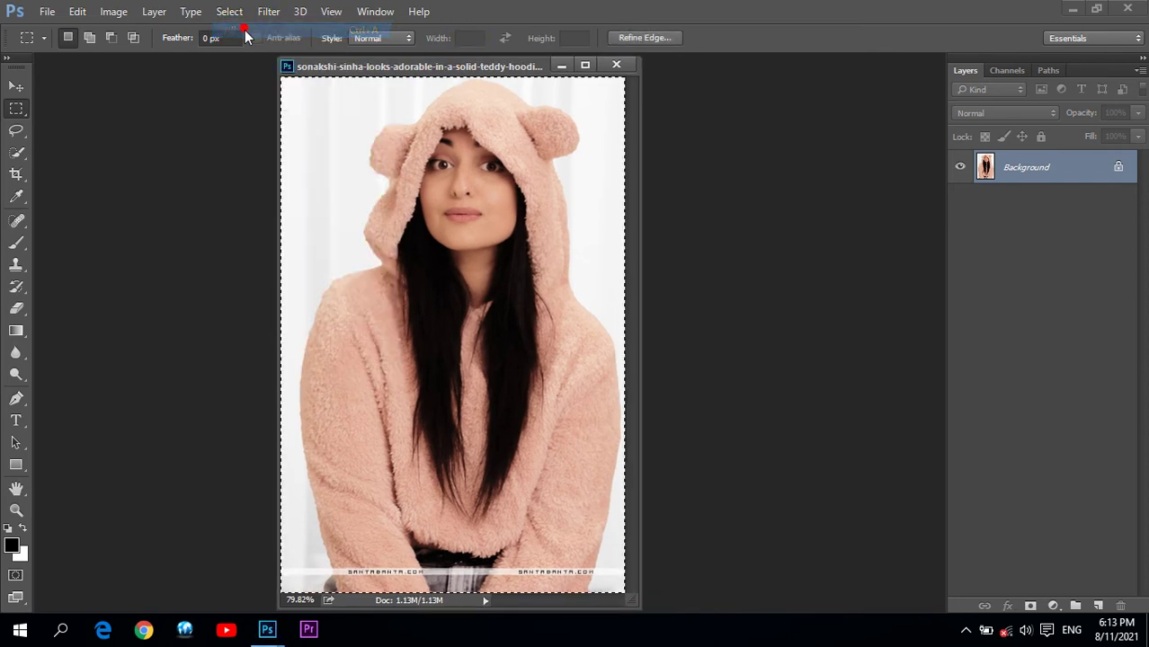
click(77, 12)
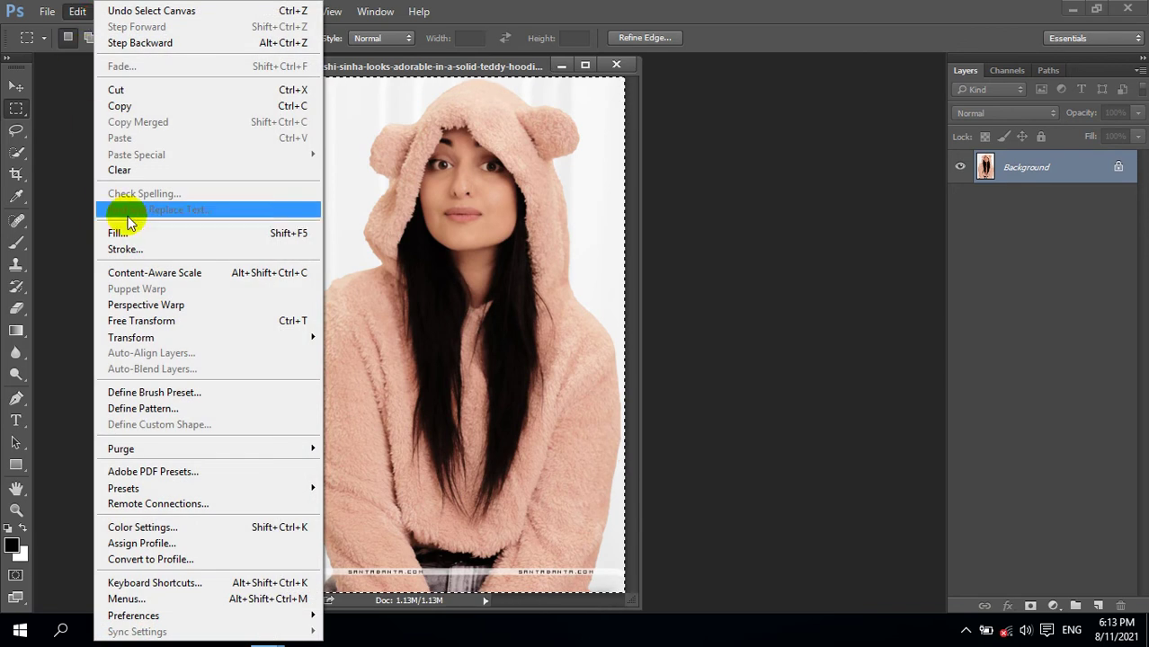
Apply a 10 px white stroke inside the image edge, then deselect
click(149, 251)
drag(765, 36, 809, 46)
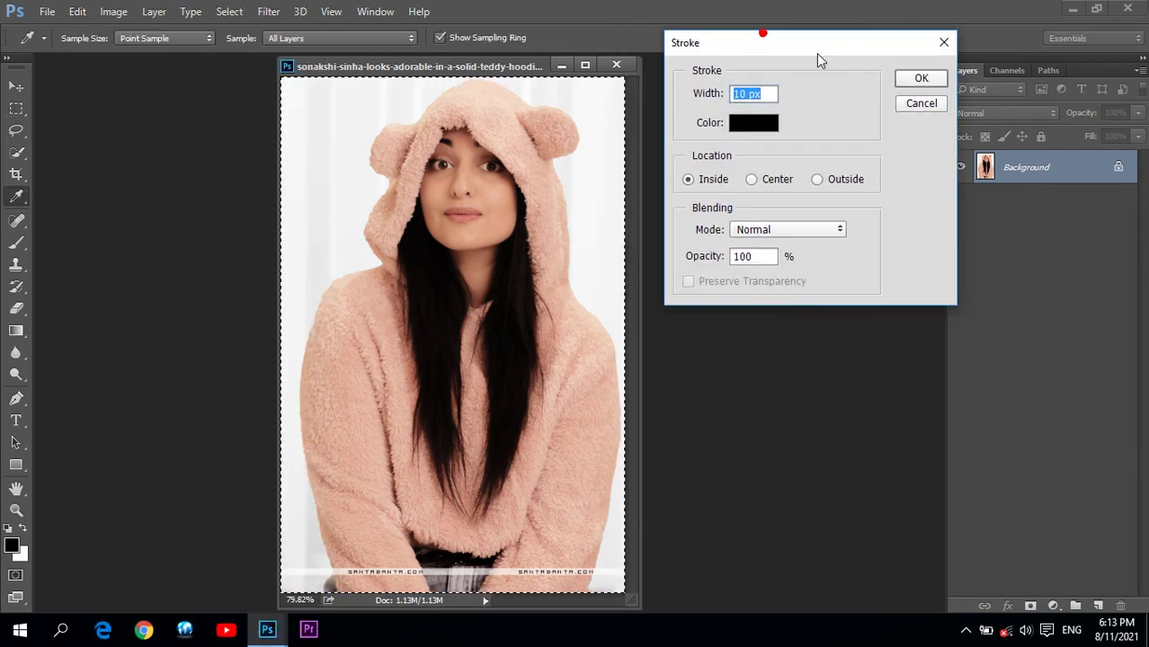
click(758, 131)
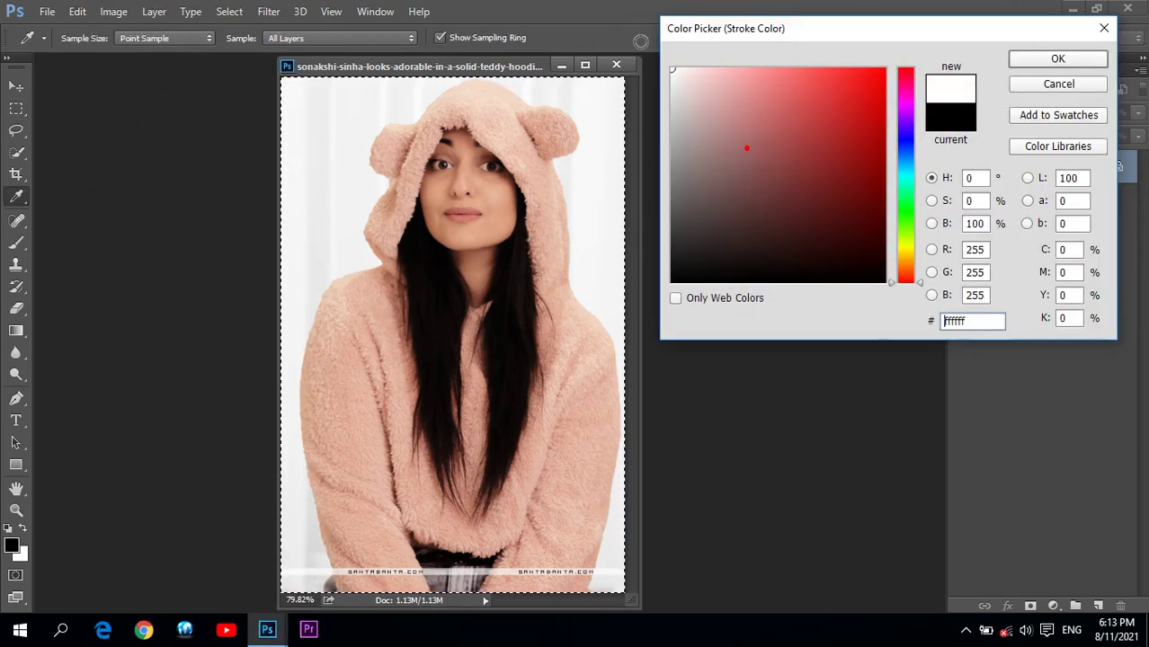
drag(728, 148, 672, 69)
drag(774, 132, 923, 346)
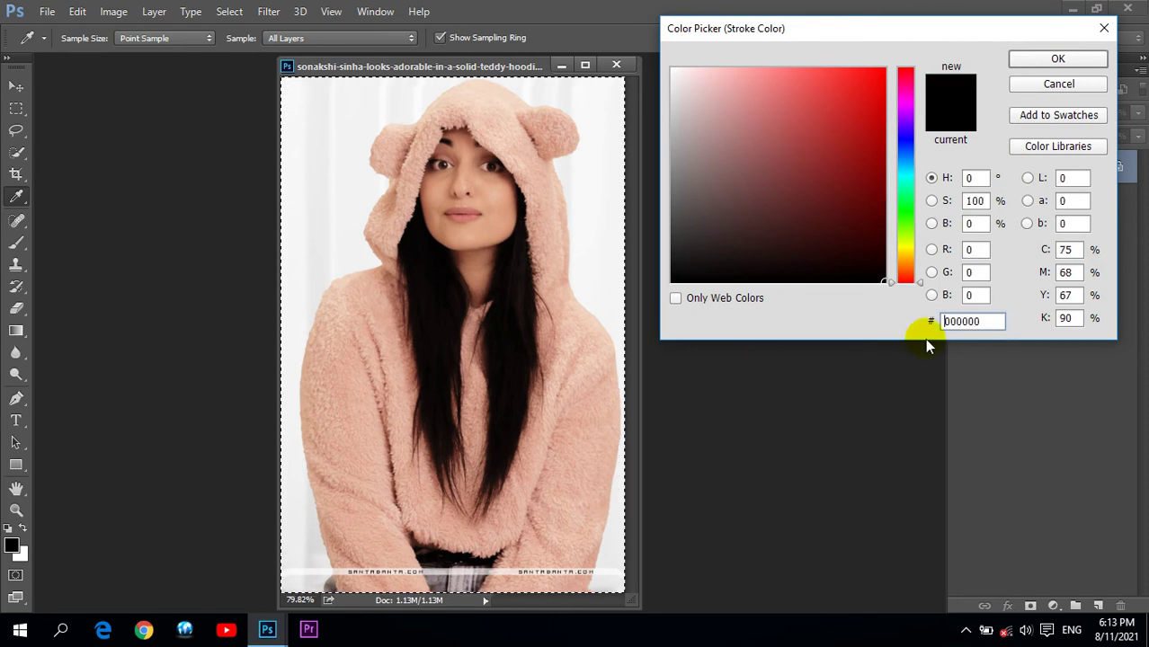
drag(775, 141, 672, 69)
click(1042, 59)
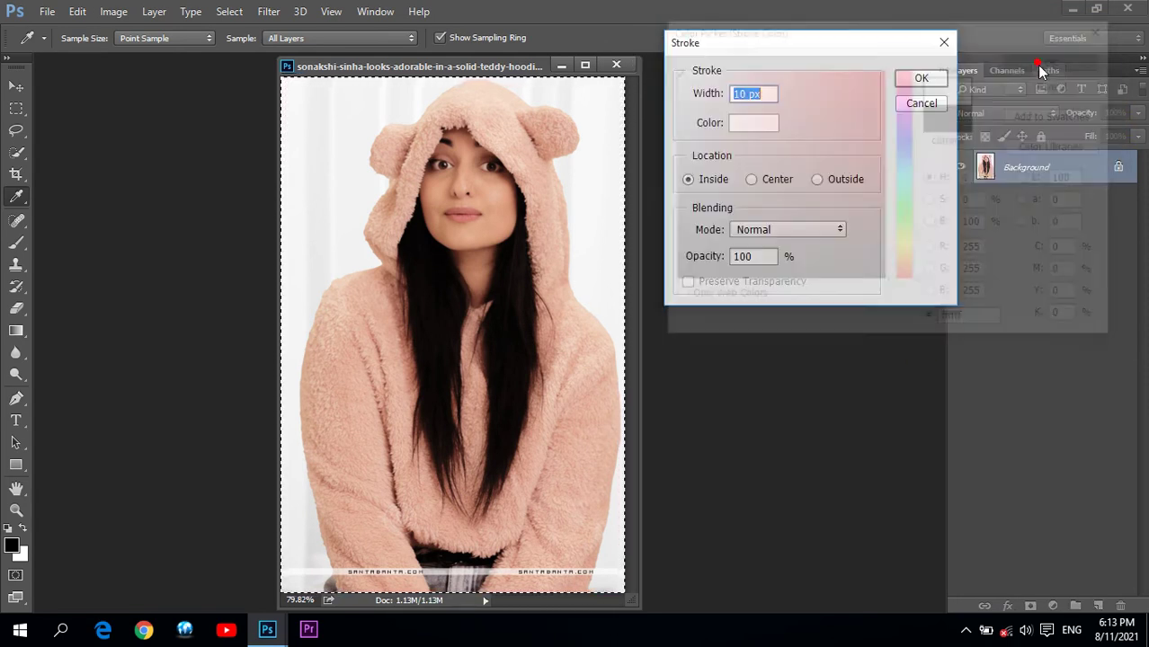
click(762, 181)
click(843, 183)
click(703, 179)
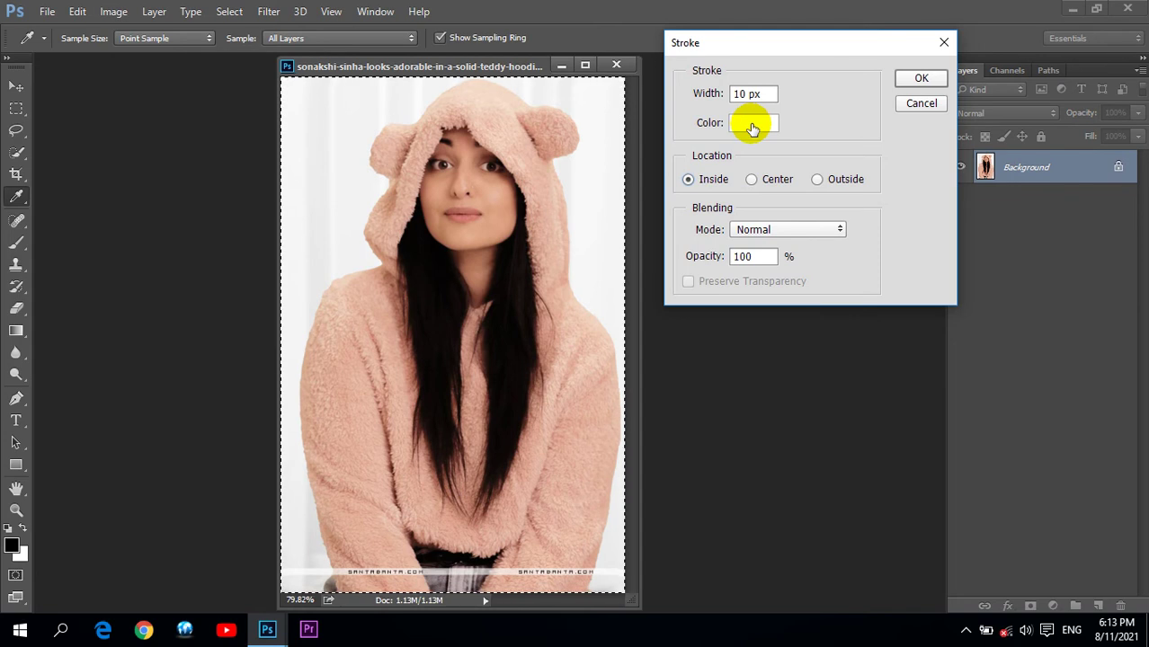
click(916, 80)
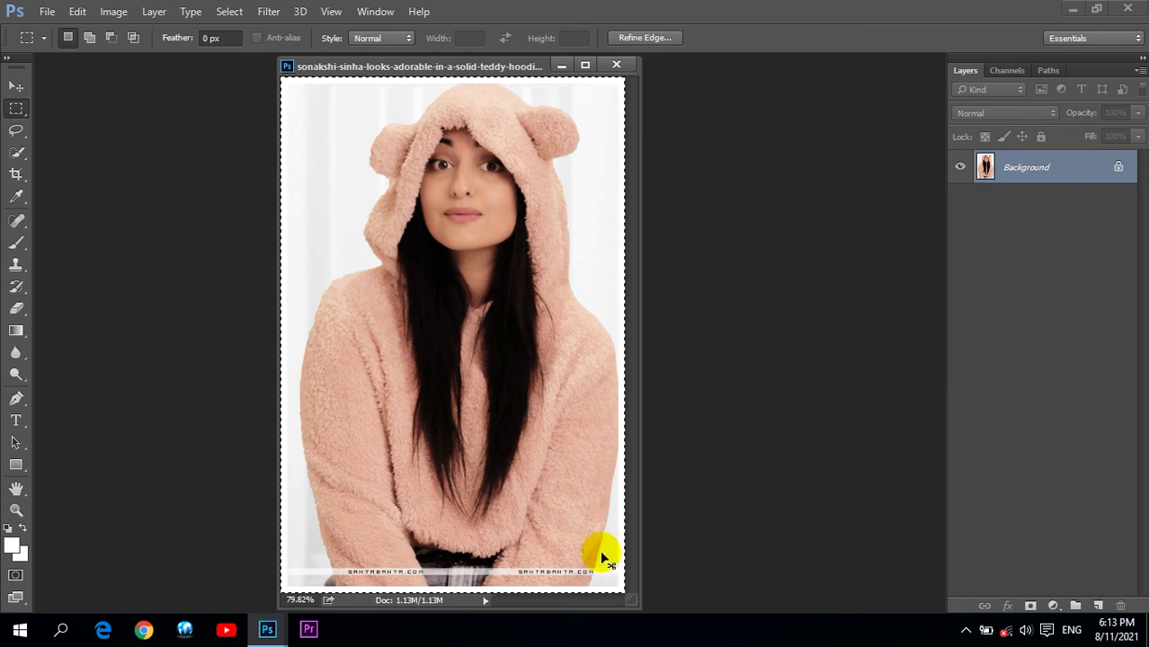
key(ctrl+d)
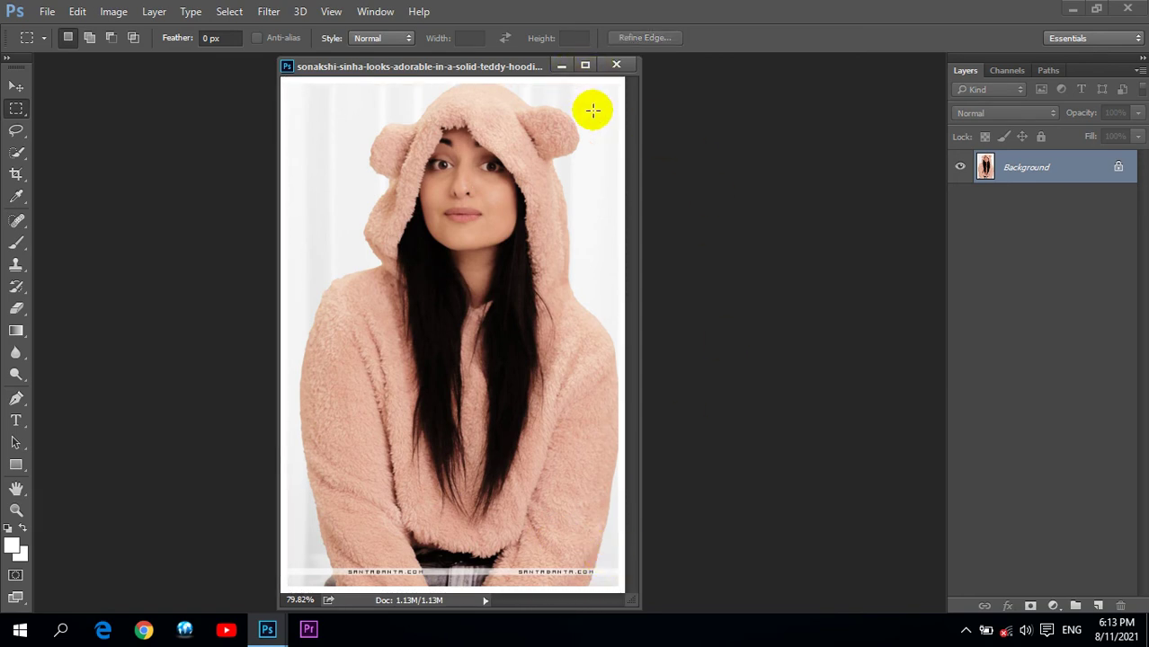
Reselect the whole image and apply the inside stroke in black (000000) instead
key(ctrl+a)
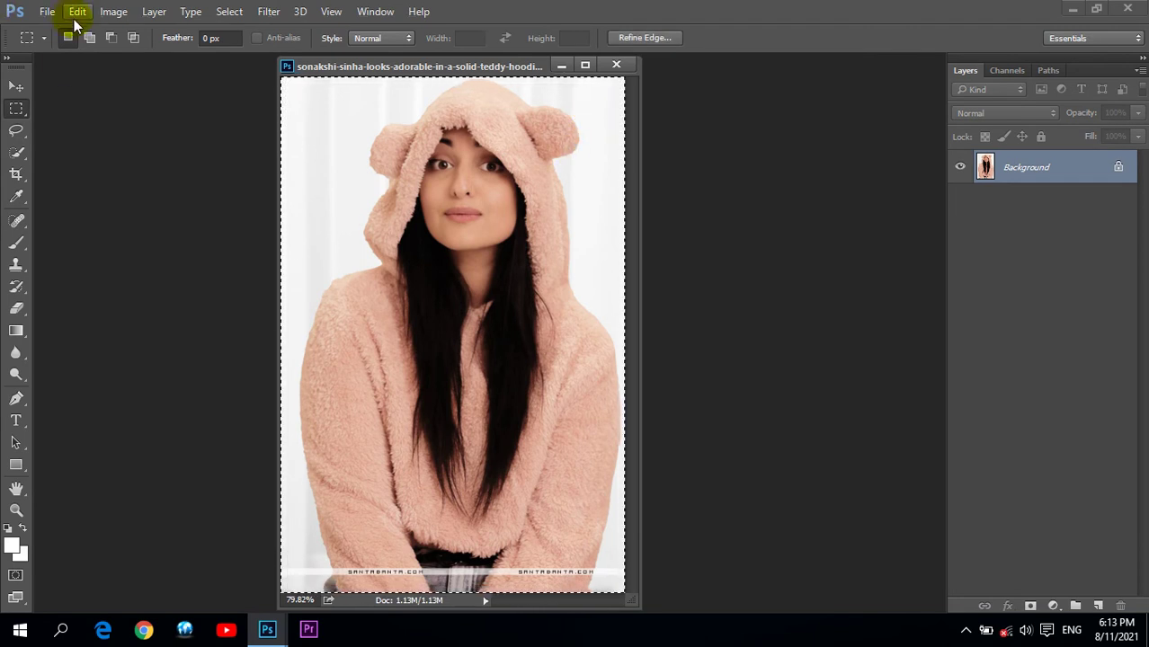
click(77, 11)
click(137, 251)
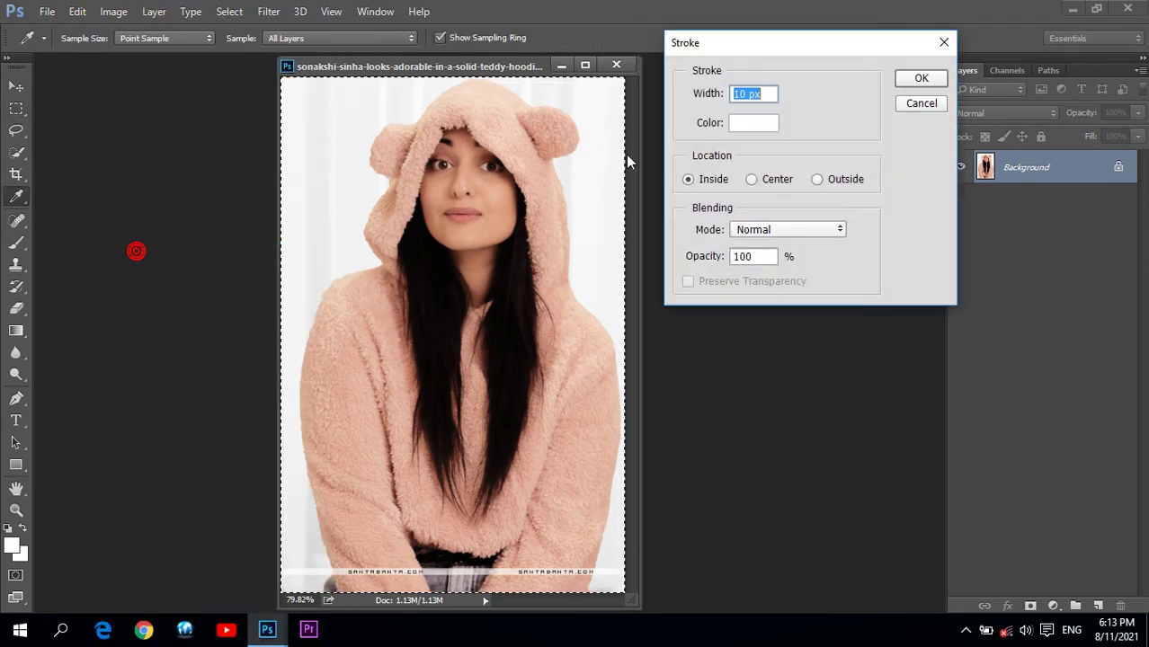
click(753, 120)
text(000000)
click(1057, 59)
click(917, 73)
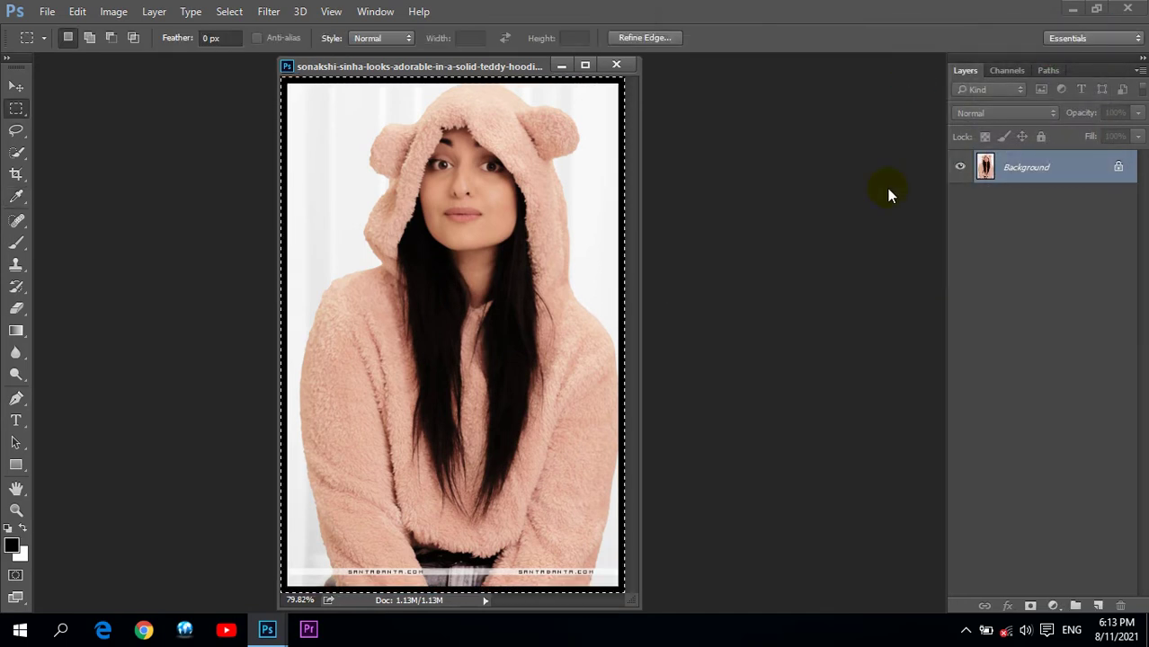
Deselect the portrait and run Auto Tone, Auto Contrast and Auto Color on it
key(ctrl+d)
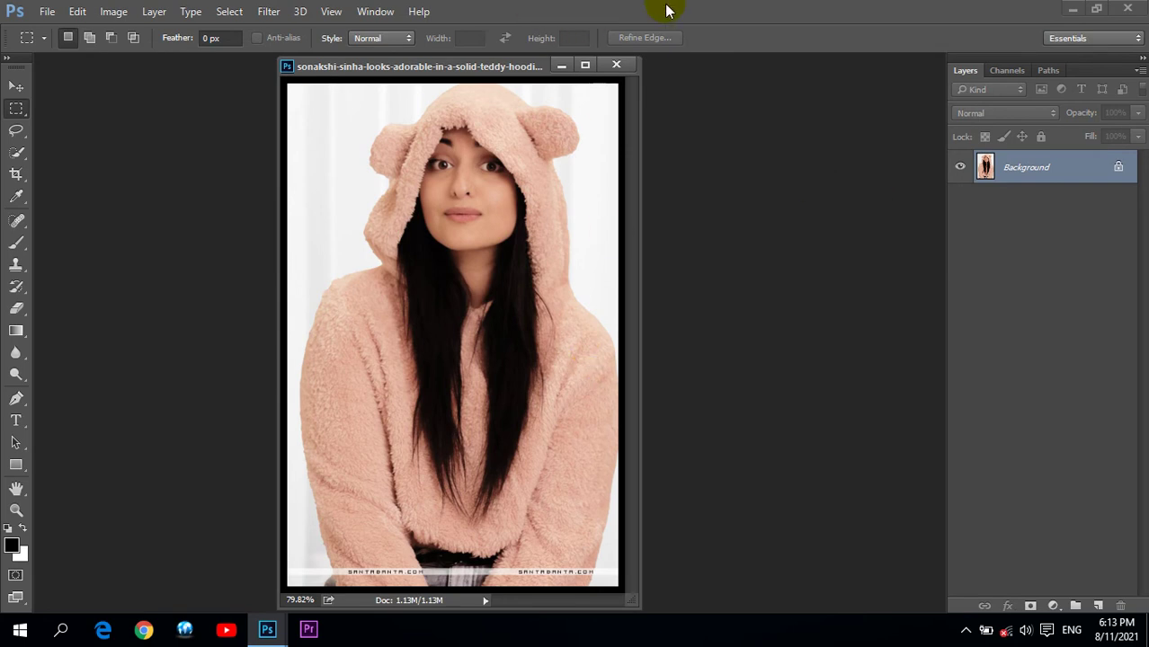
drag(534, 75, 550, 84)
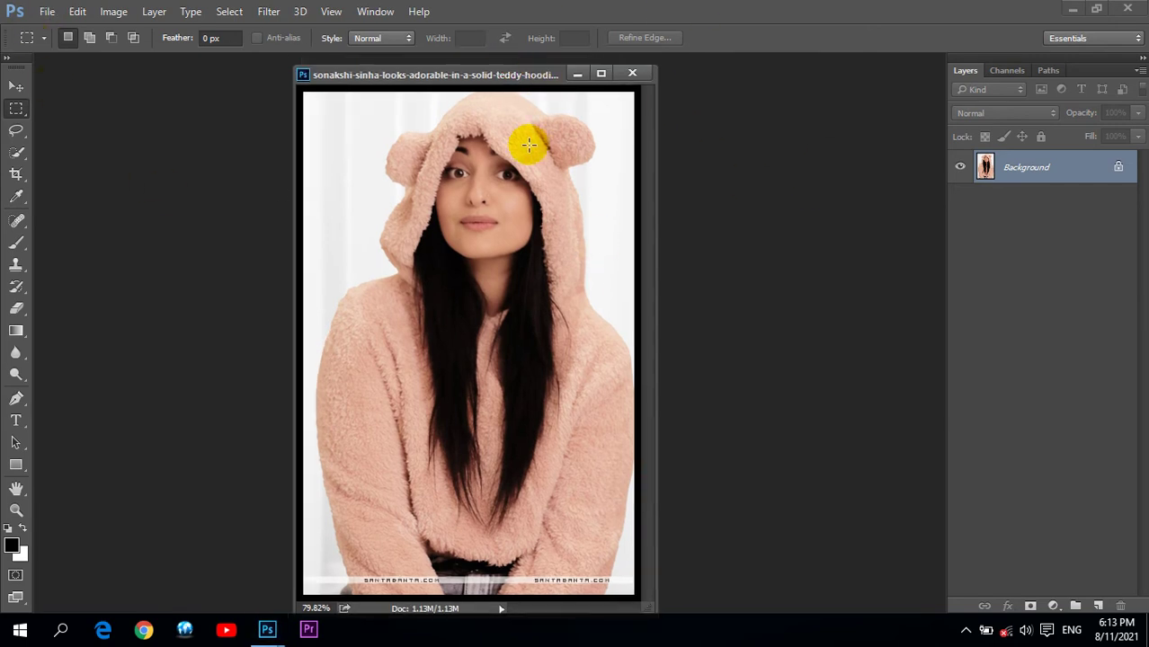
drag(496, 77, 504, 78)
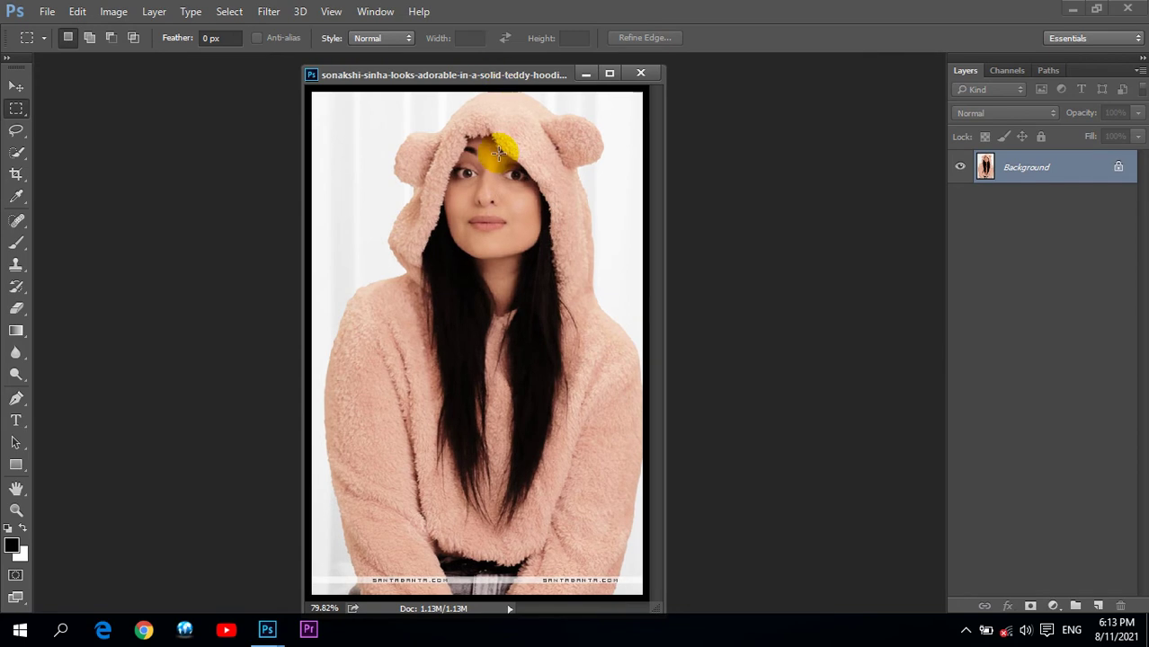
click(117, 13)
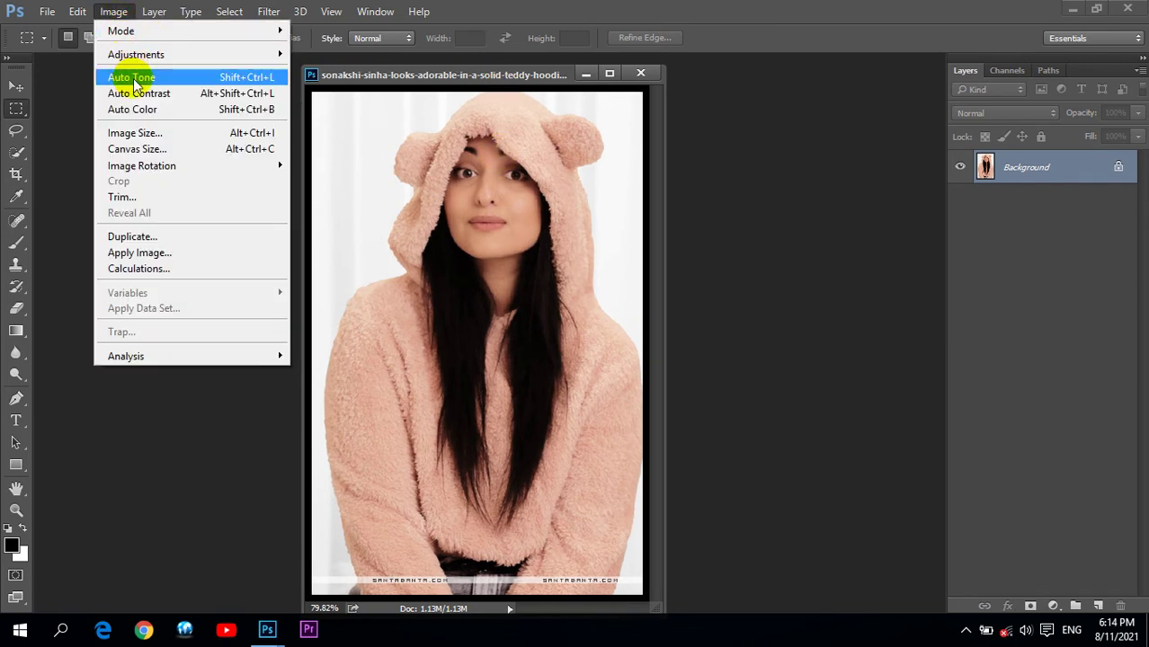
click(133, 78)
click(117, 12)
click(135, 94)
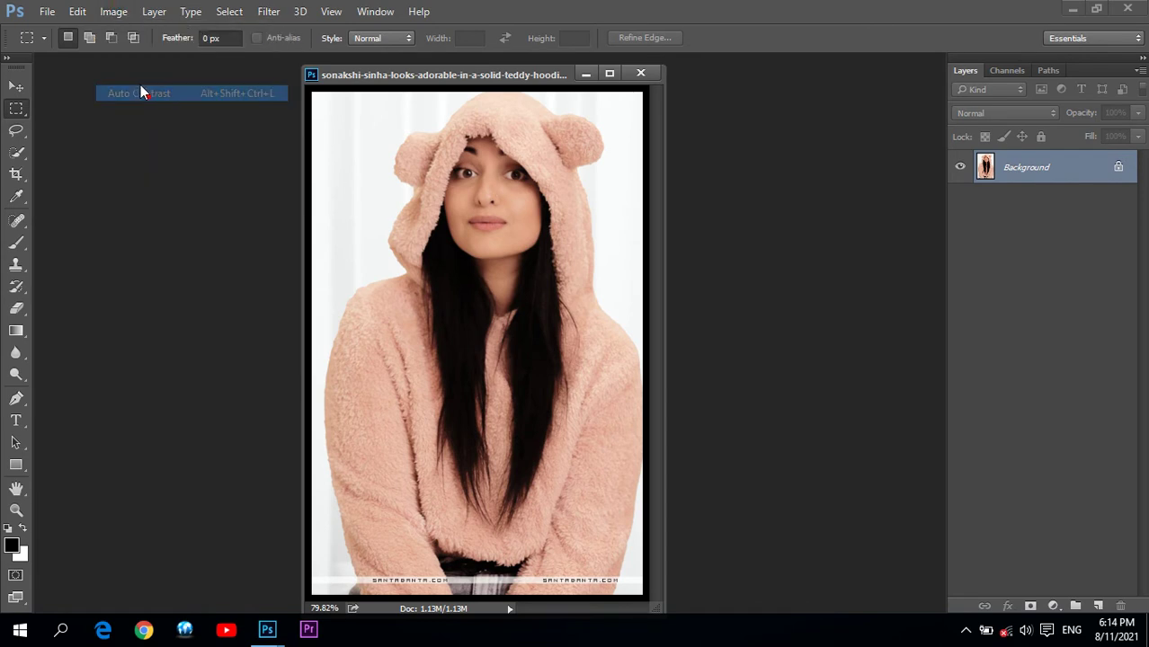
click(115, 12)
click(141, 109)
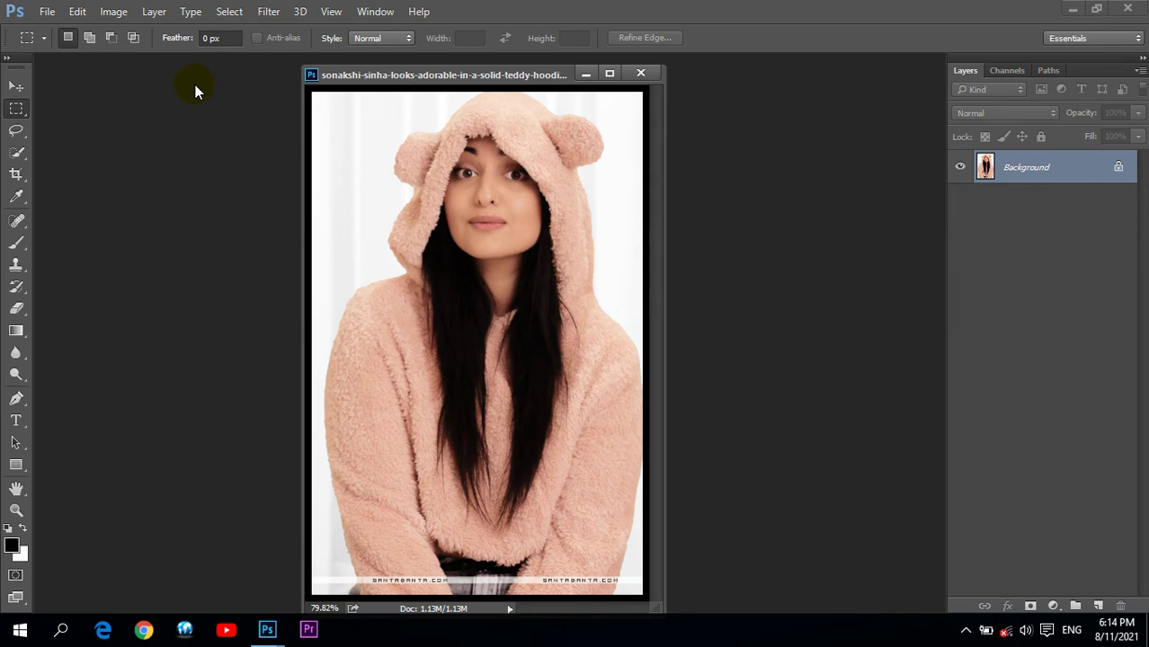
Create a new blank document with height 10 and width 1
click(47, 12)
click(58, 28)
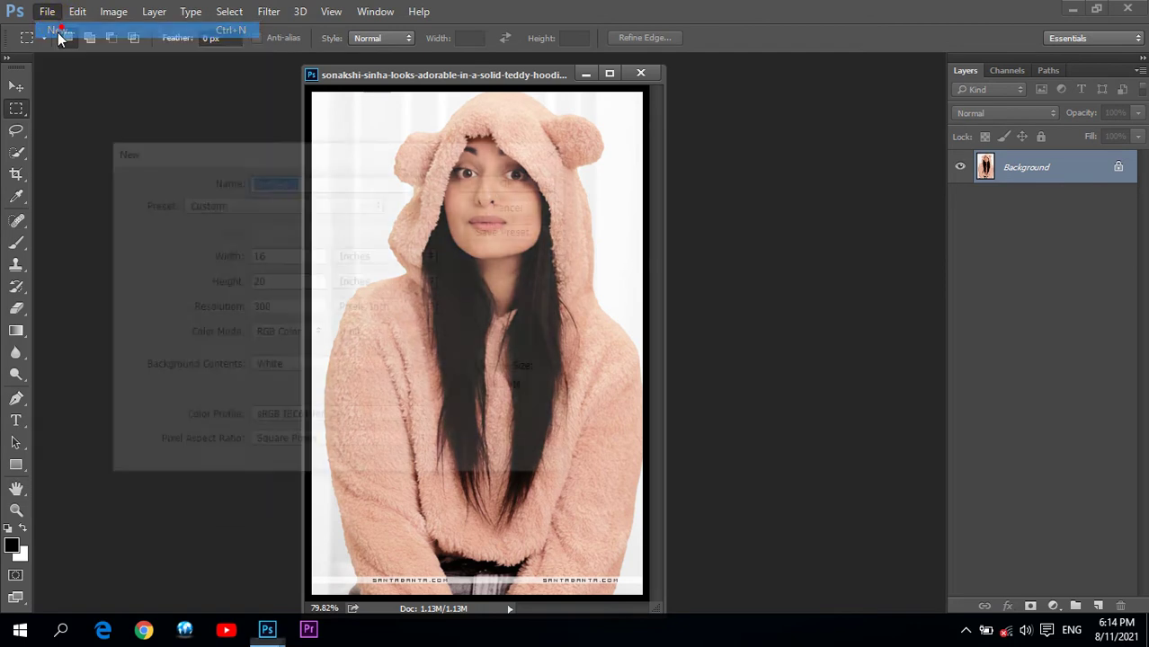
double_click(282, 255)
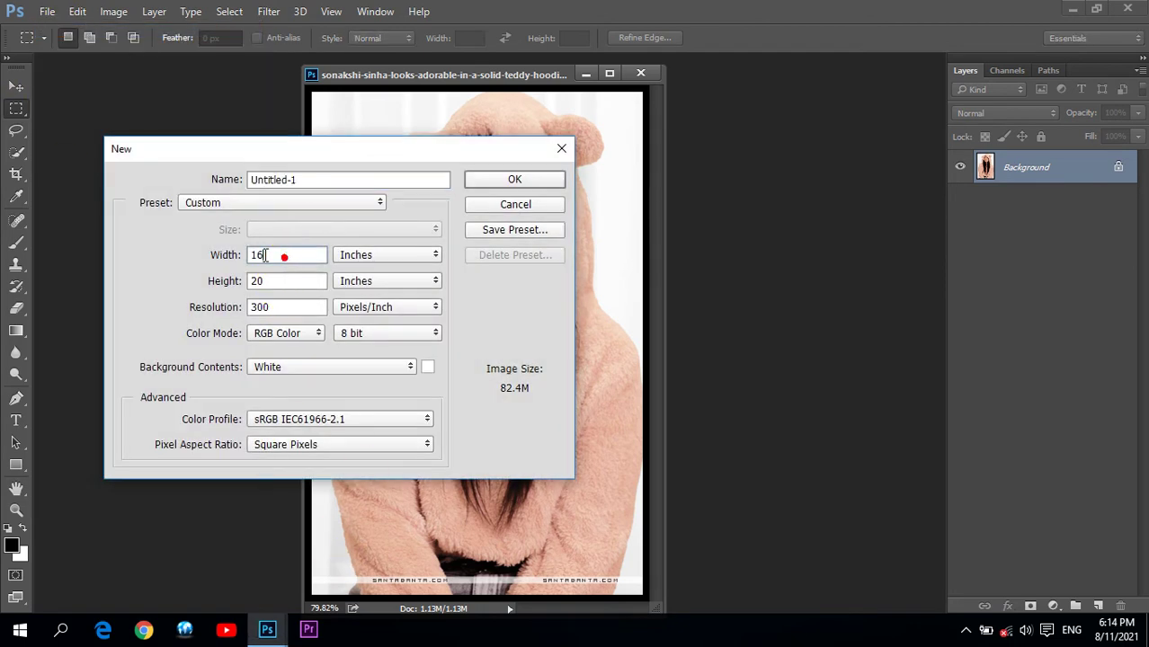
double_click(281, 282)
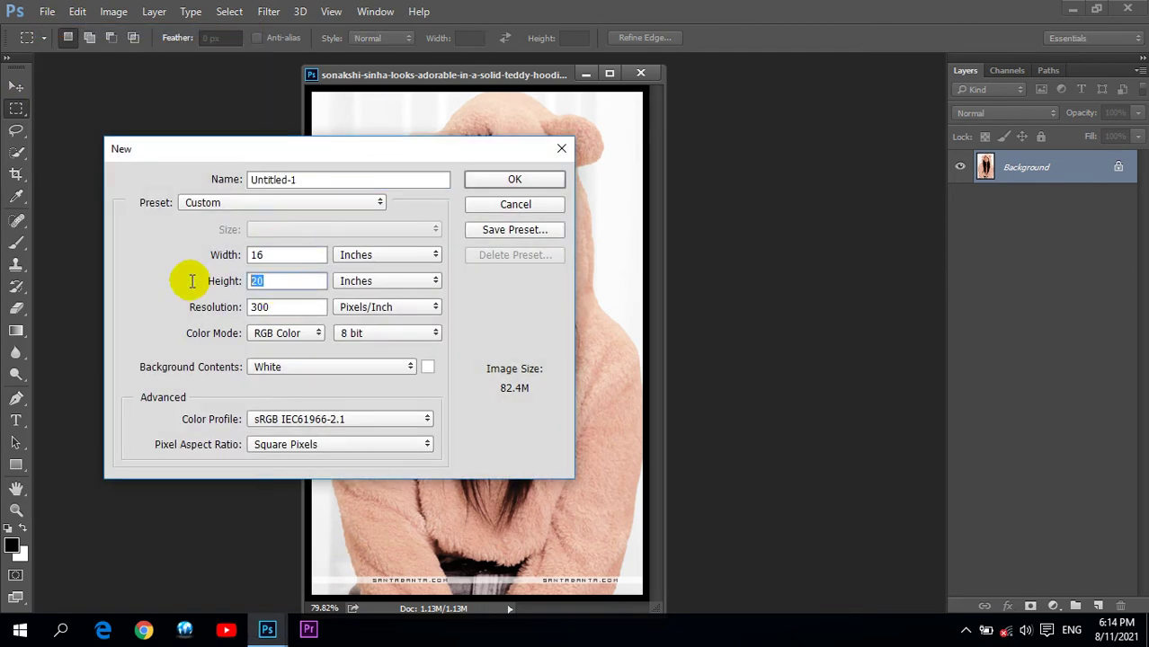
text(10)
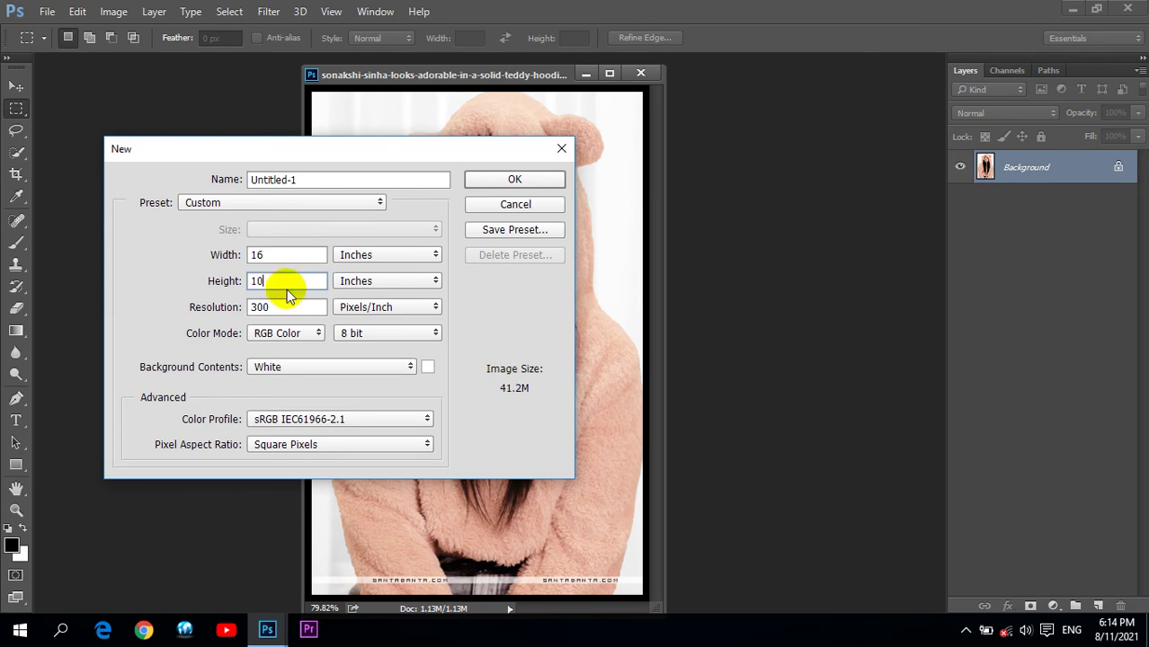
double_click(277, 255)
text(1)
click(503, 182)
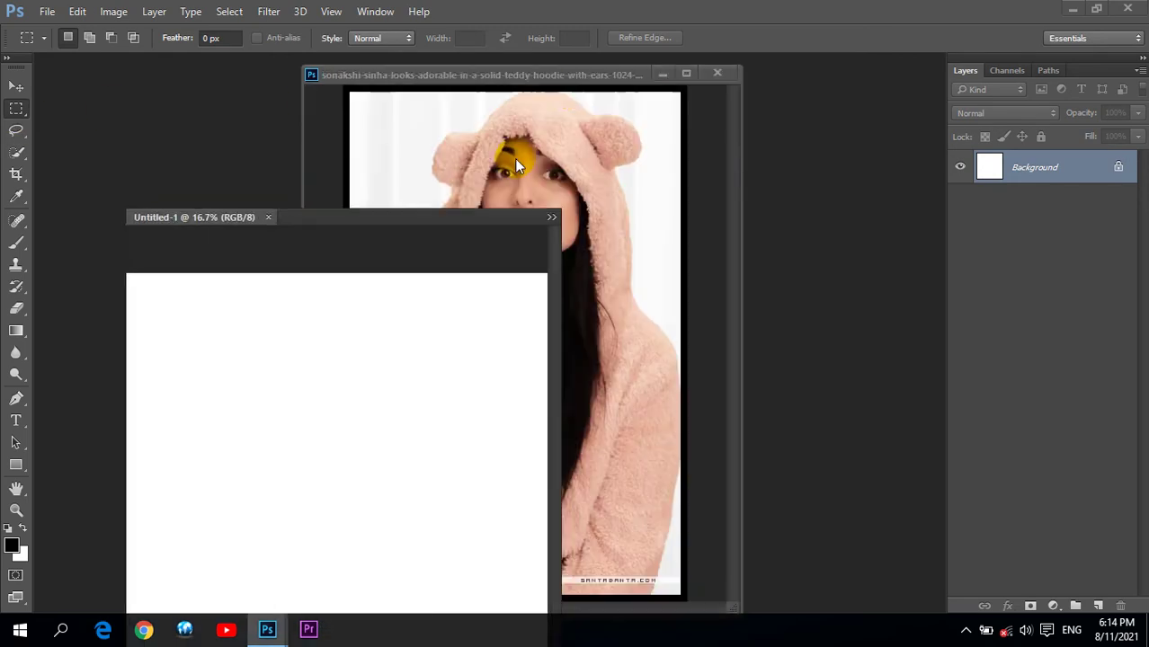
Float Untitled-1, drag the portrait in at top-left, and duplicate it to the right
drag(600, 98, 149, 203)
click(569, 77)
click(17, 86)
drag(444, 198, 200, 340)
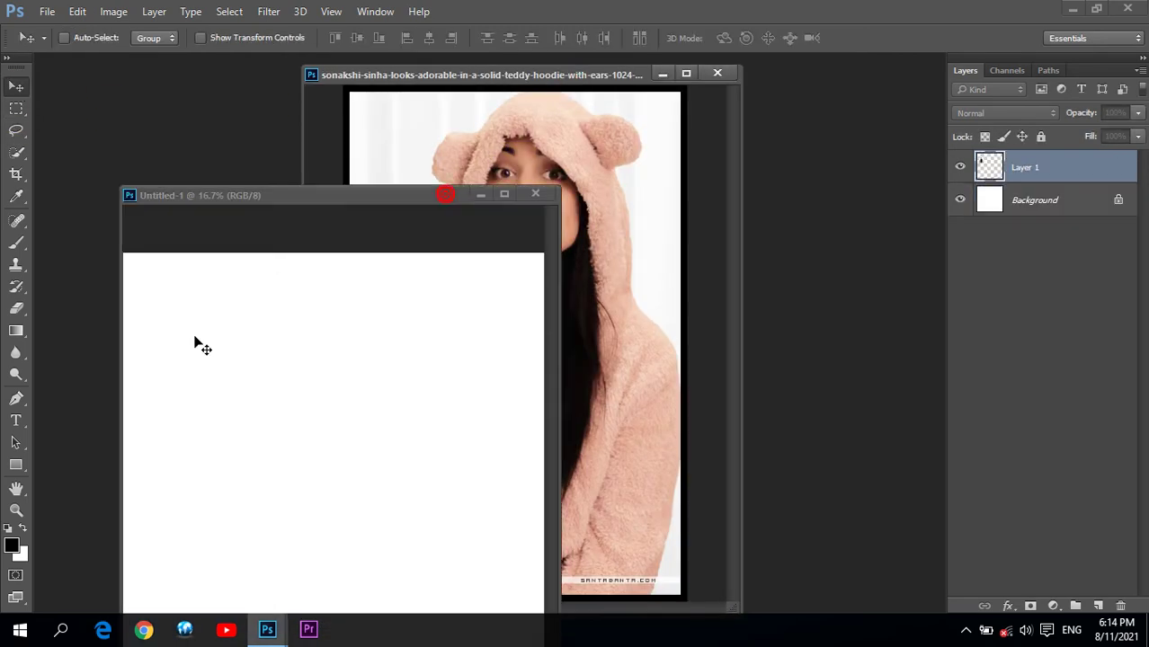
drag(332, 201, 367, 116)
mouse_move(219, 288)
mouse_down()
mouse_move(201, 222)
mouse_move(202, 238)
mouse_up()
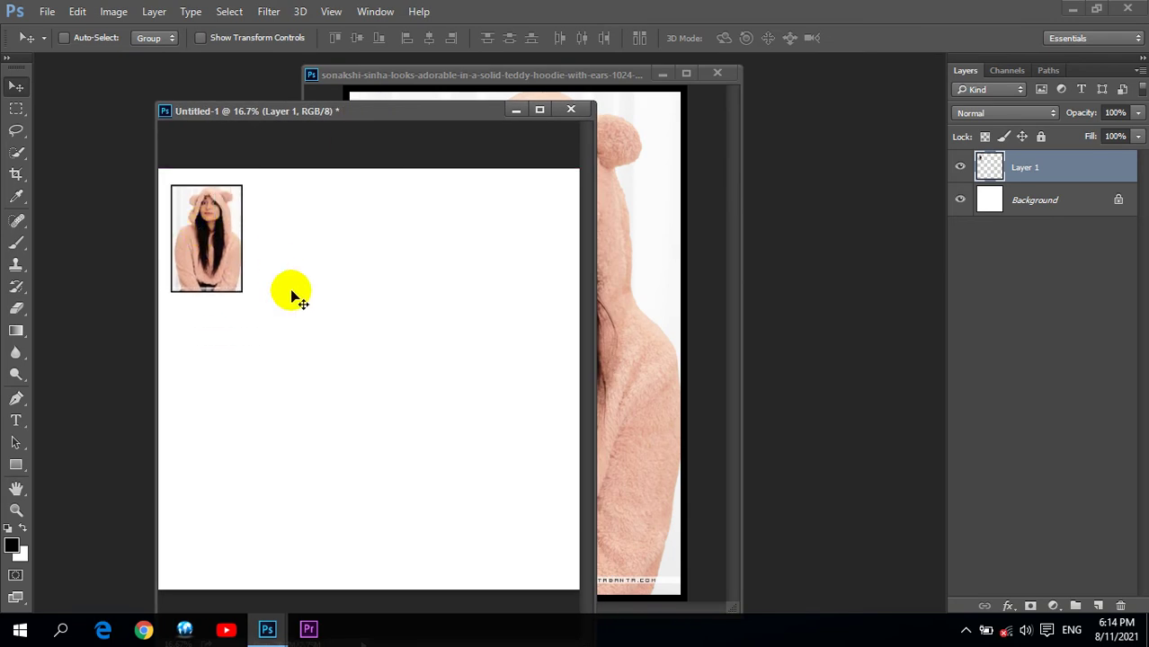
mouse_move(220, 255)
mouse_down()
mouse_move(395, 254)
mouse_move(466, 233)
mouse_up()
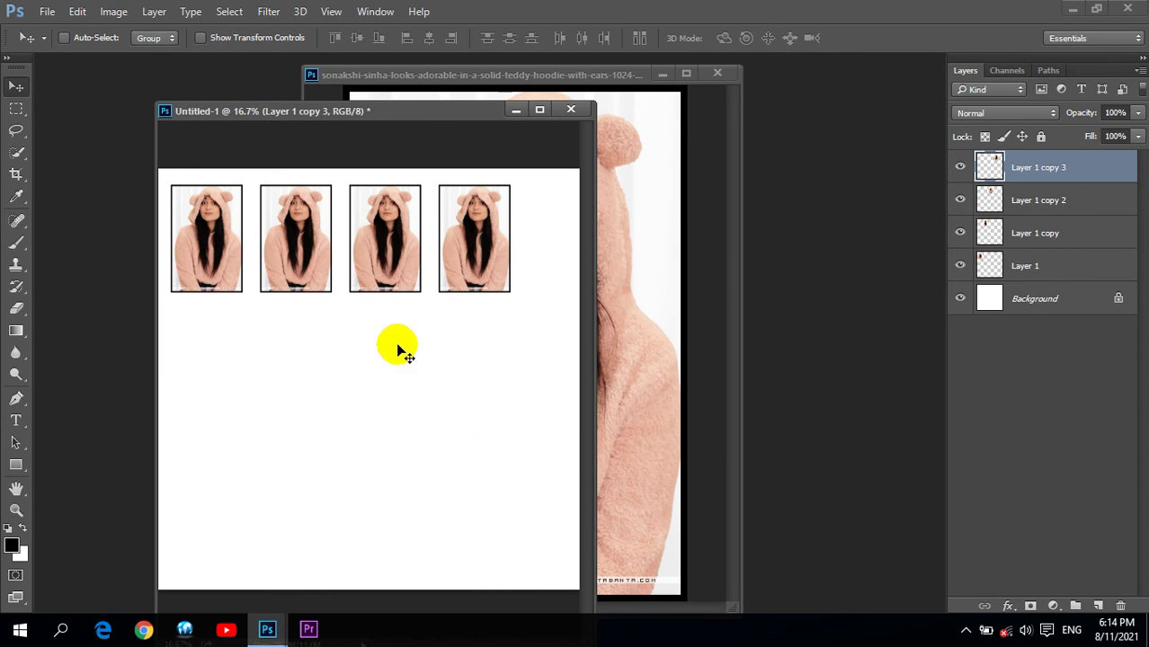
Close Untitled-1 without saving and shift the photo window left
click(570, 109)
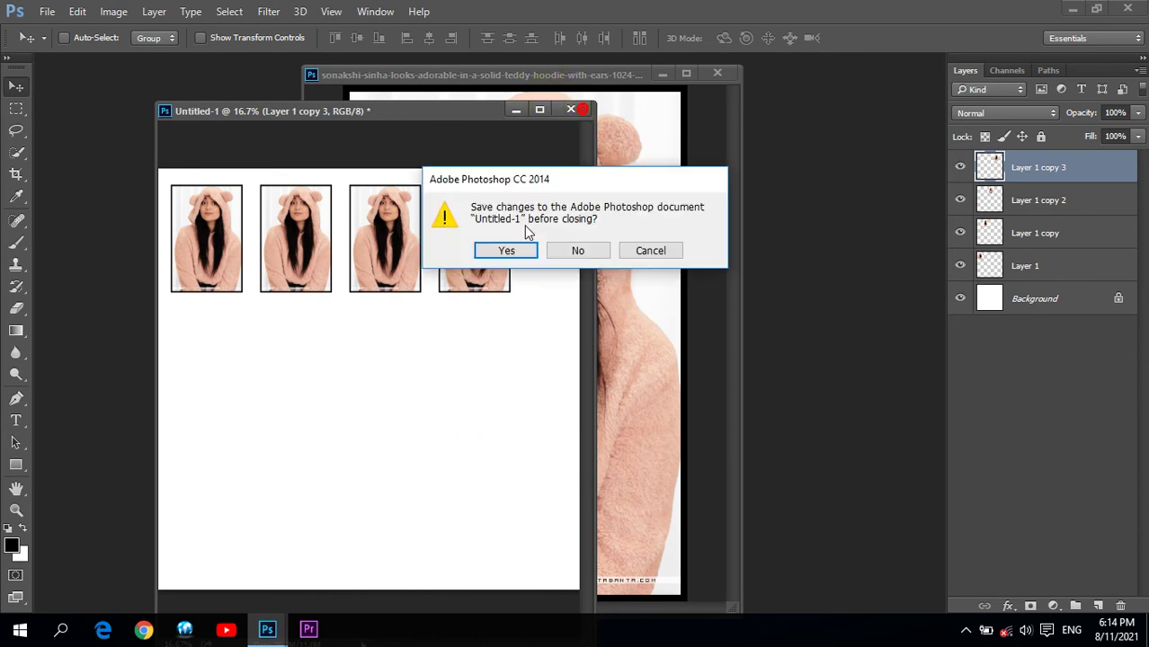
click(577, 249)
drag(545, 78, 530, 78)
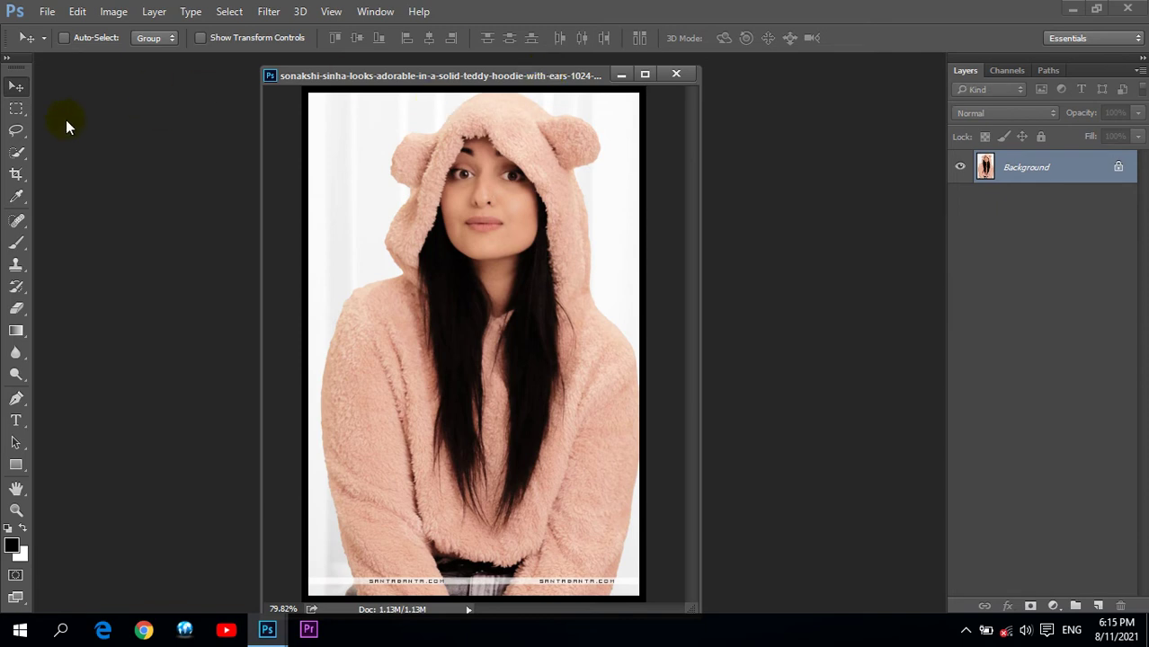
Try cropping off the photo's watermark strip, undo it, and select the Move tool
click(16, 173)
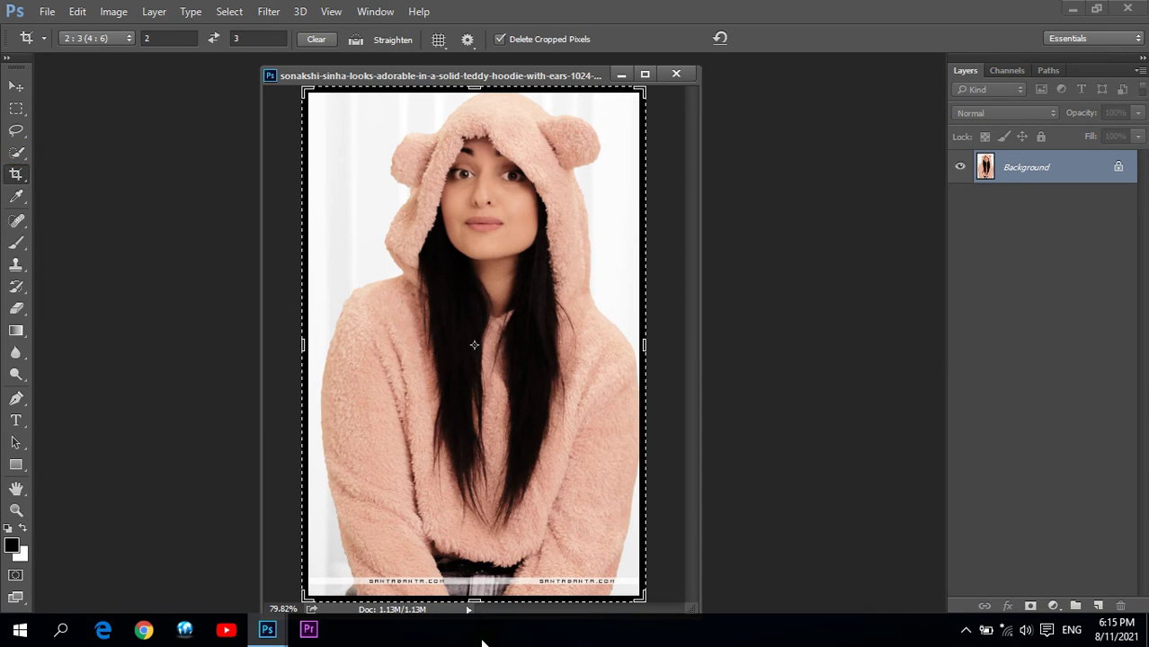
drag(475, 601, 477, 589)
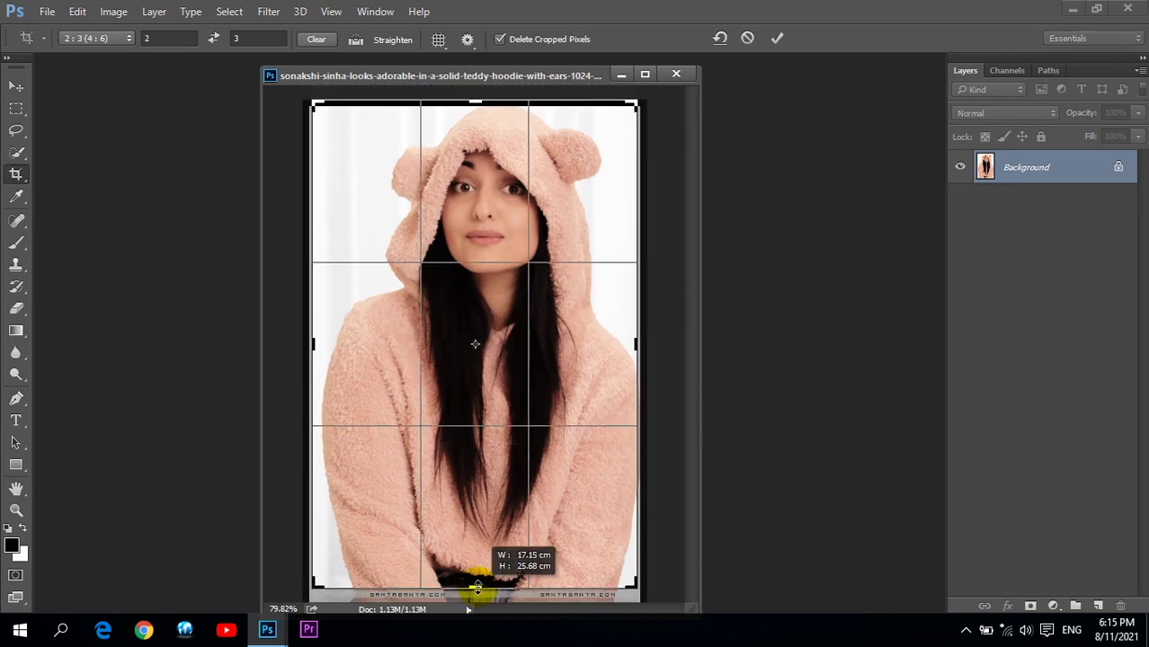
click(776, 36)
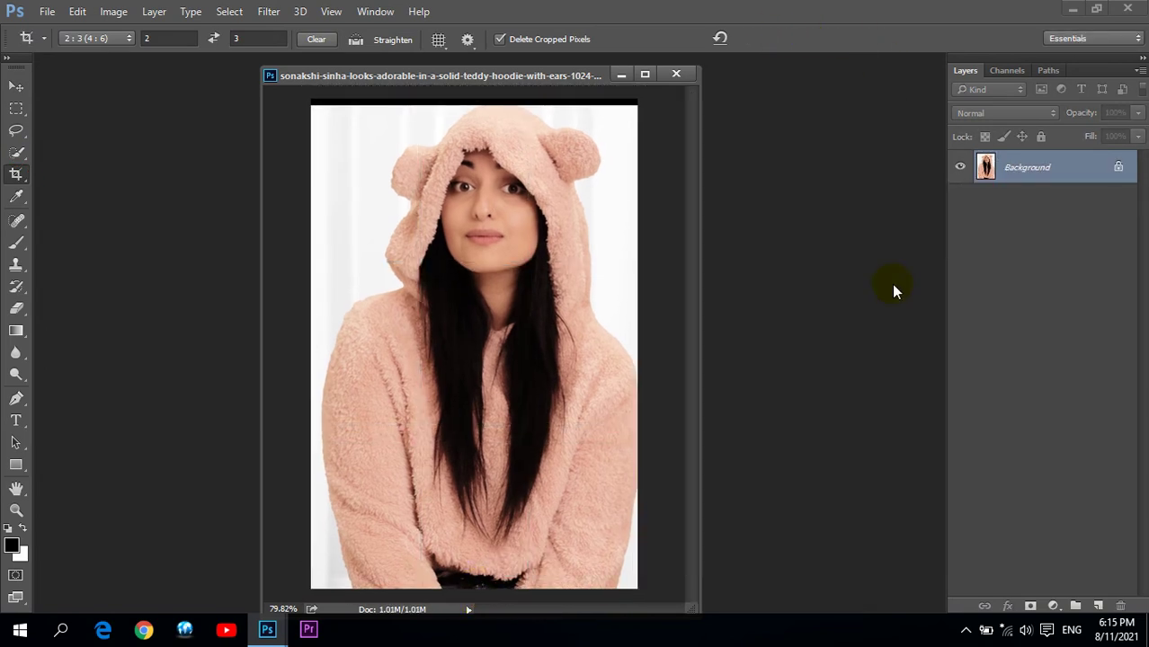
key(ctrl+z)
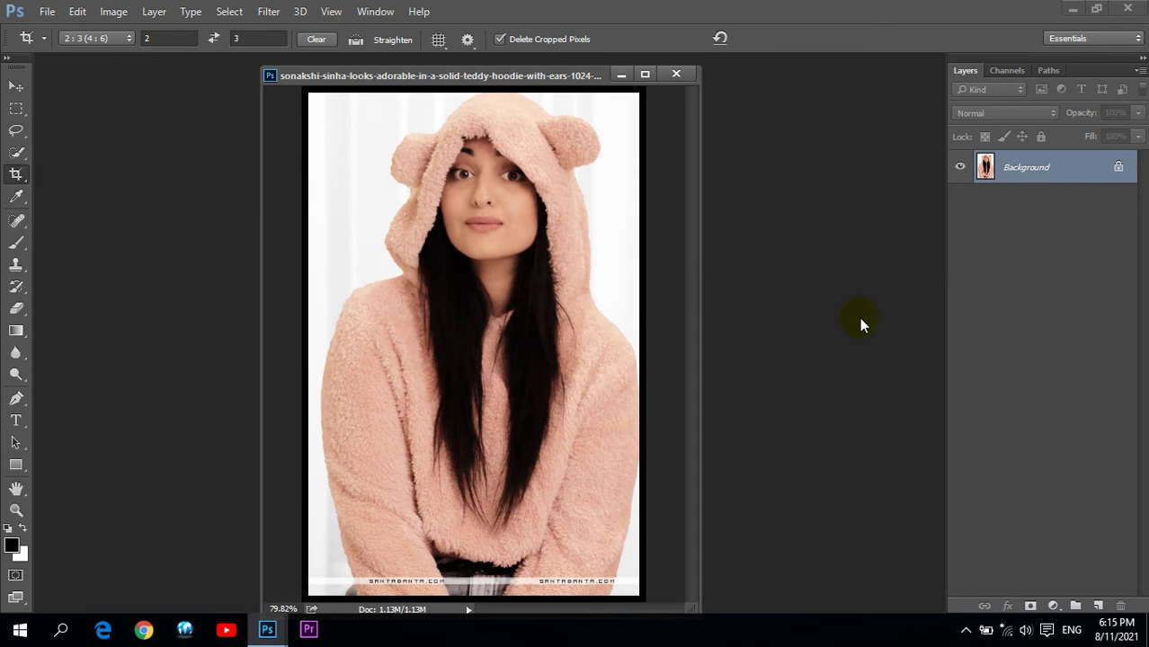
mouse_move(434, 78)
mouse_down()
mouse_move(461, 79)
mouse_move(409, 80)
mouse_move(416, 88)
mouse_up()
click(16, 86)
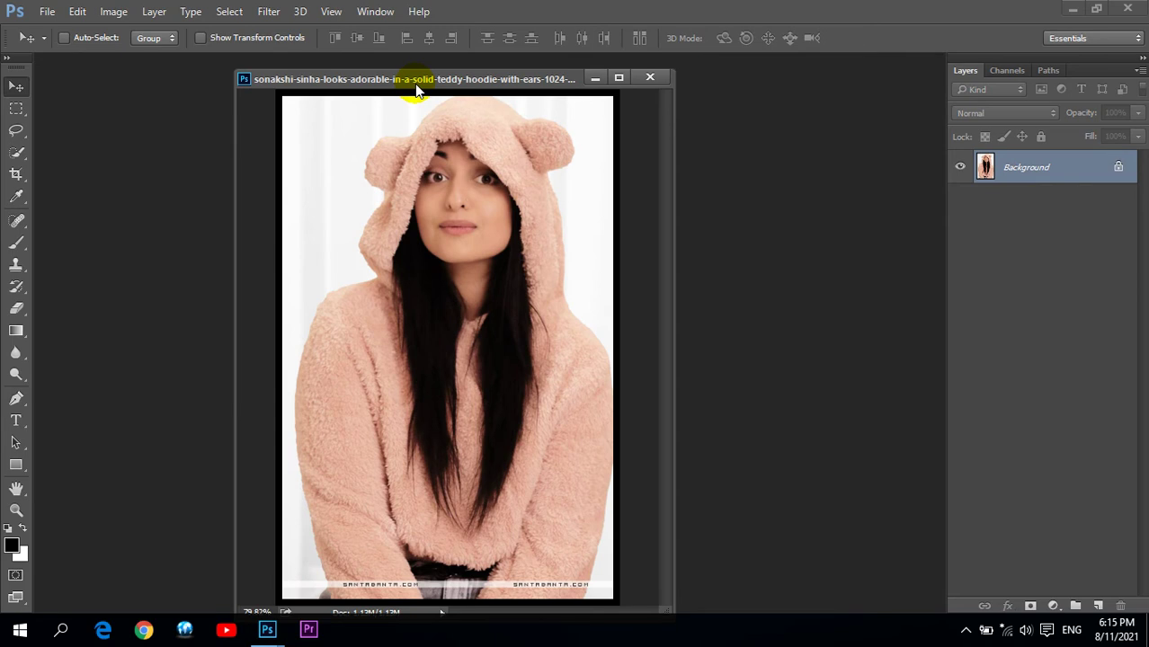
Define the whole photo as a pattern named 'abc'
click(78, 18)
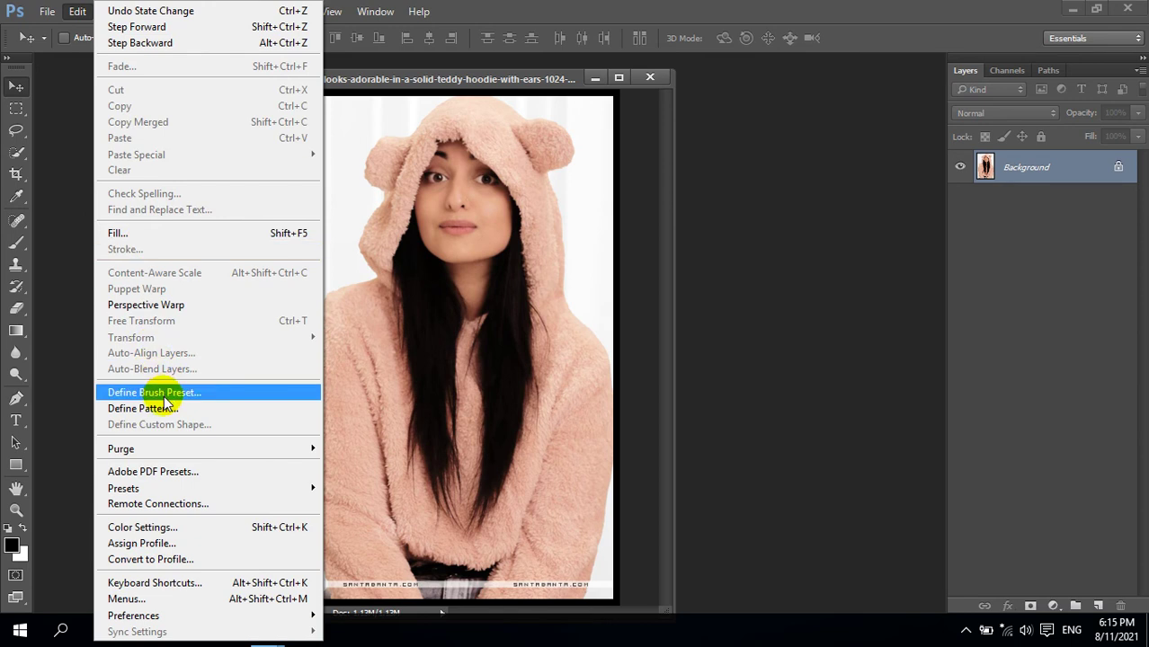
click(166, 408)
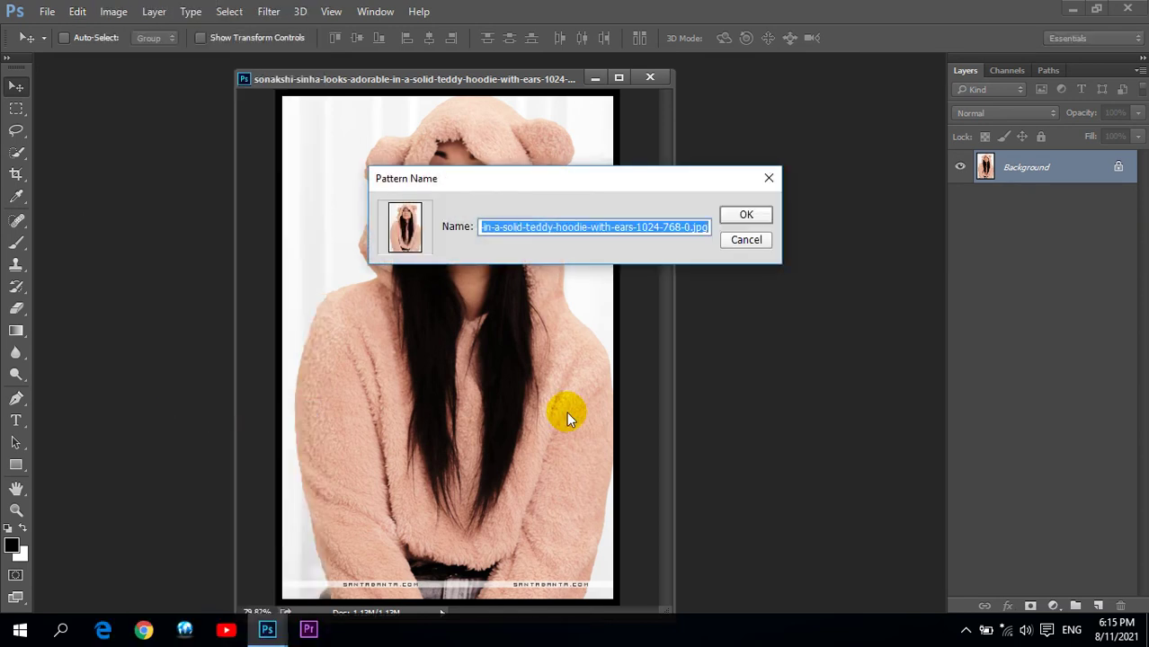
key(BackSpace)
text(abc)
key(Return)
Create a new blank document 11 inches wide by 10 inches high
click(45, 10)
click(40, 25)
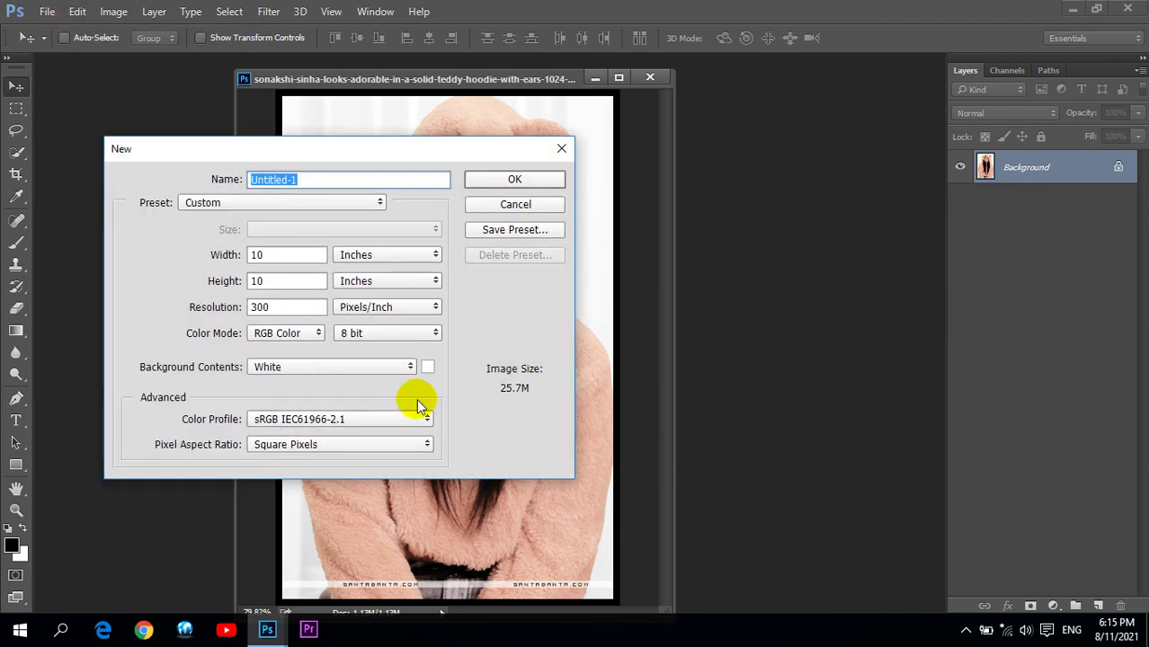
drag(358, 147, 443, 138)
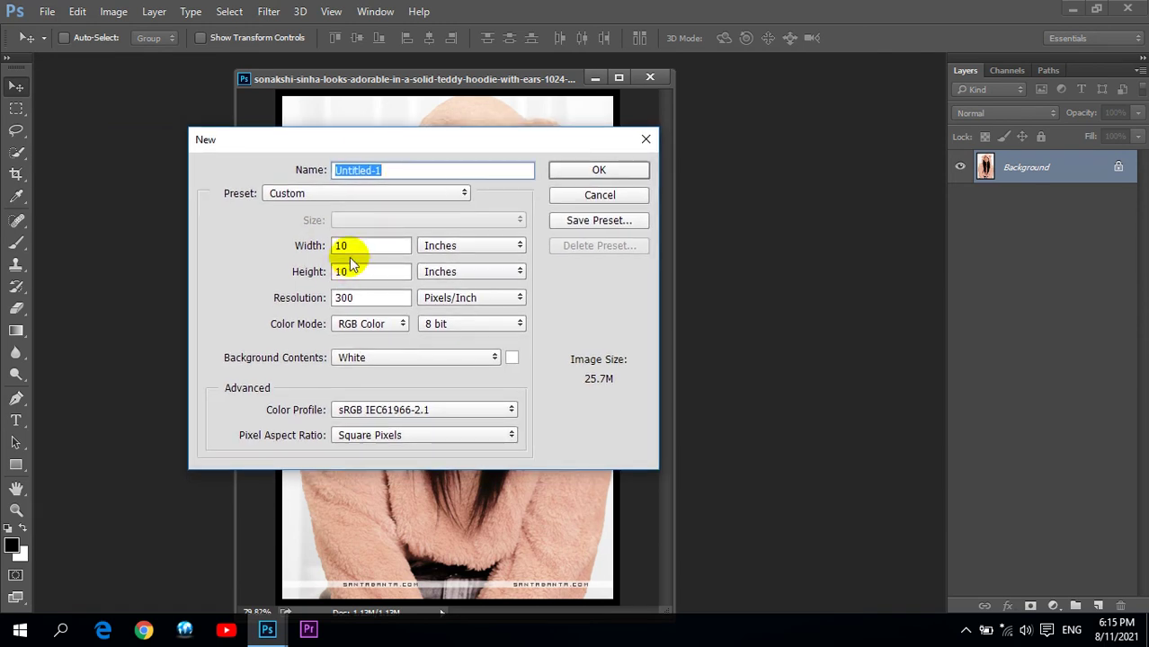
double_click(350, 245)
click(358, 271)
double_click(364, 248)
text(11)
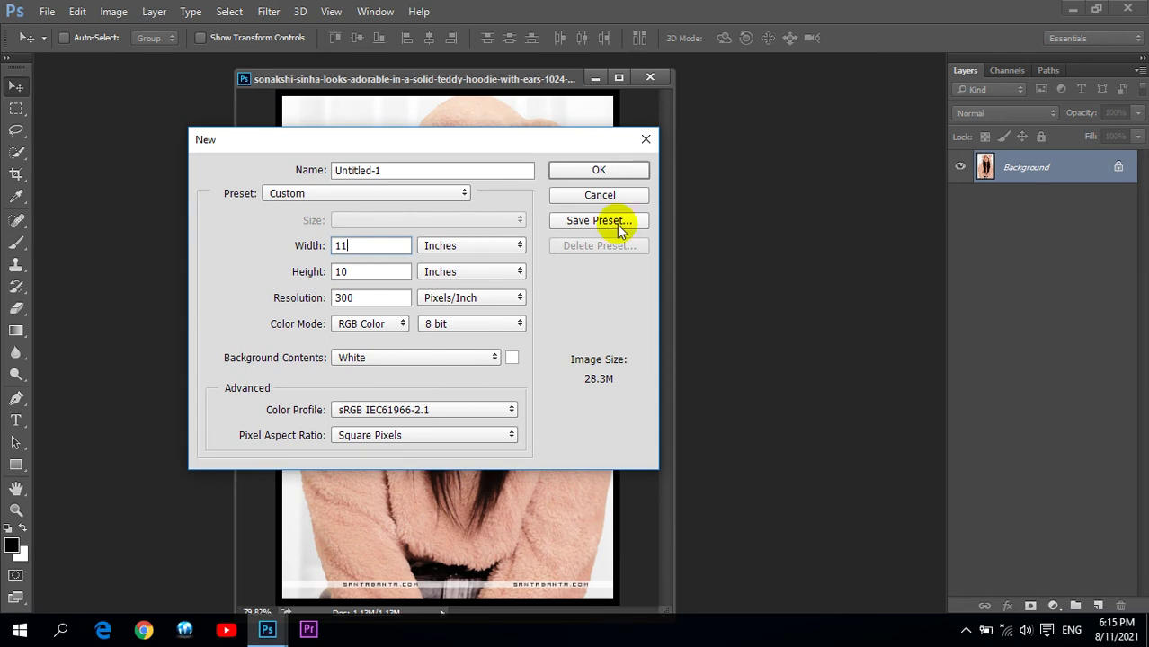
click(635, 168)
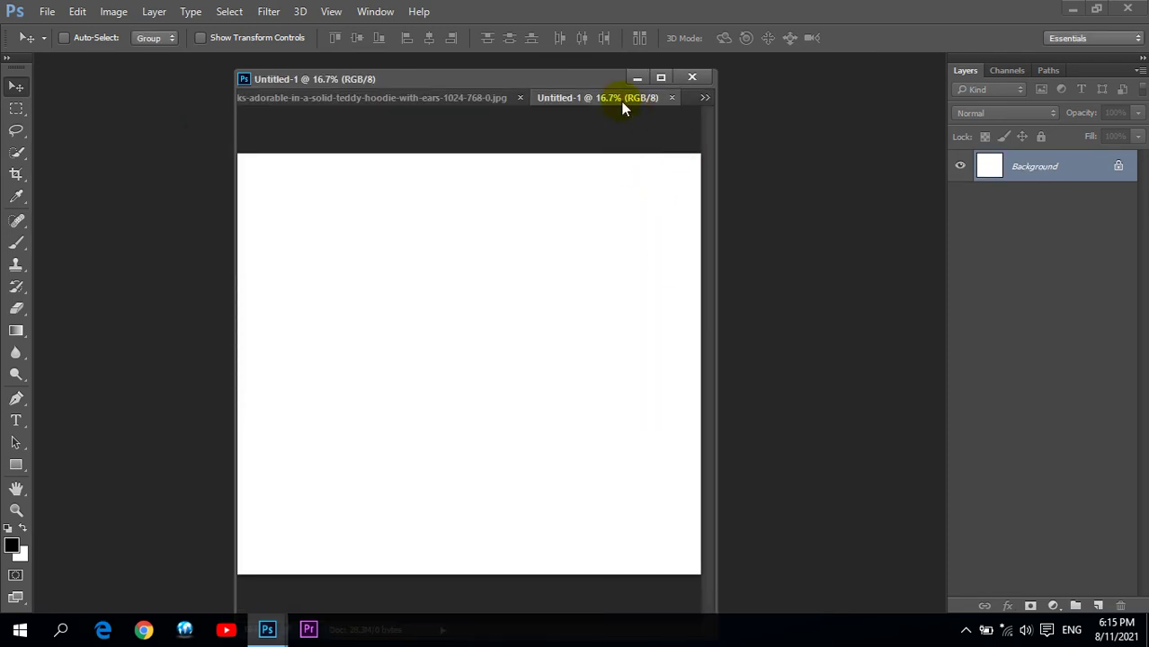
click(78, 12)
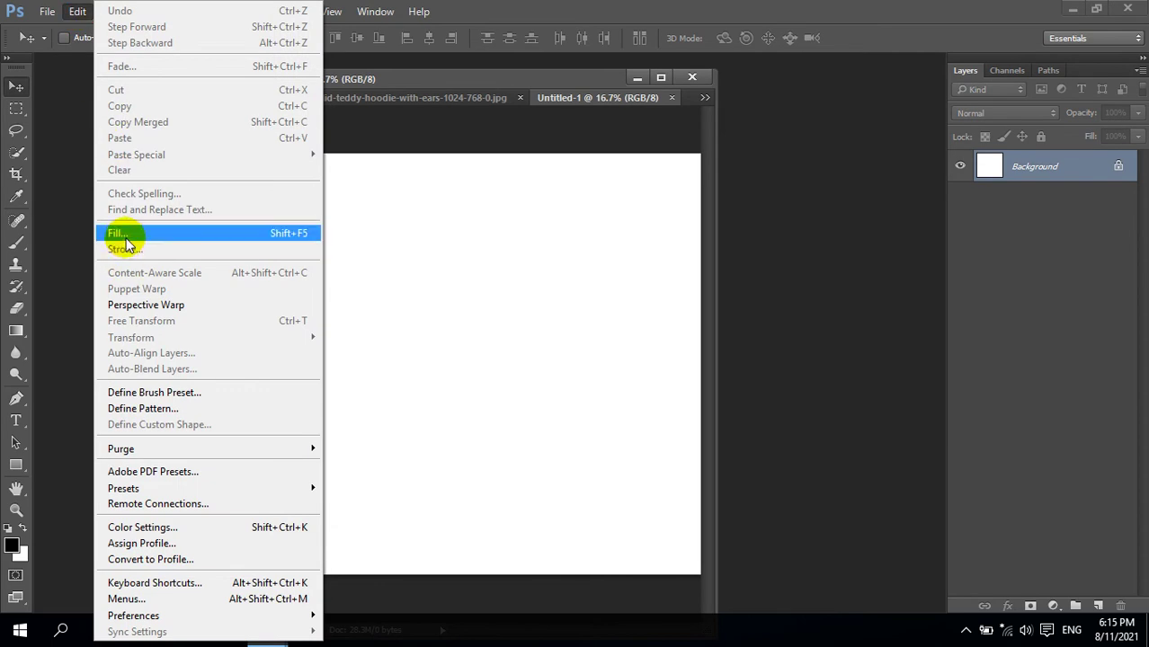
click(125, 235)
drag(528, 101, 954, 76)
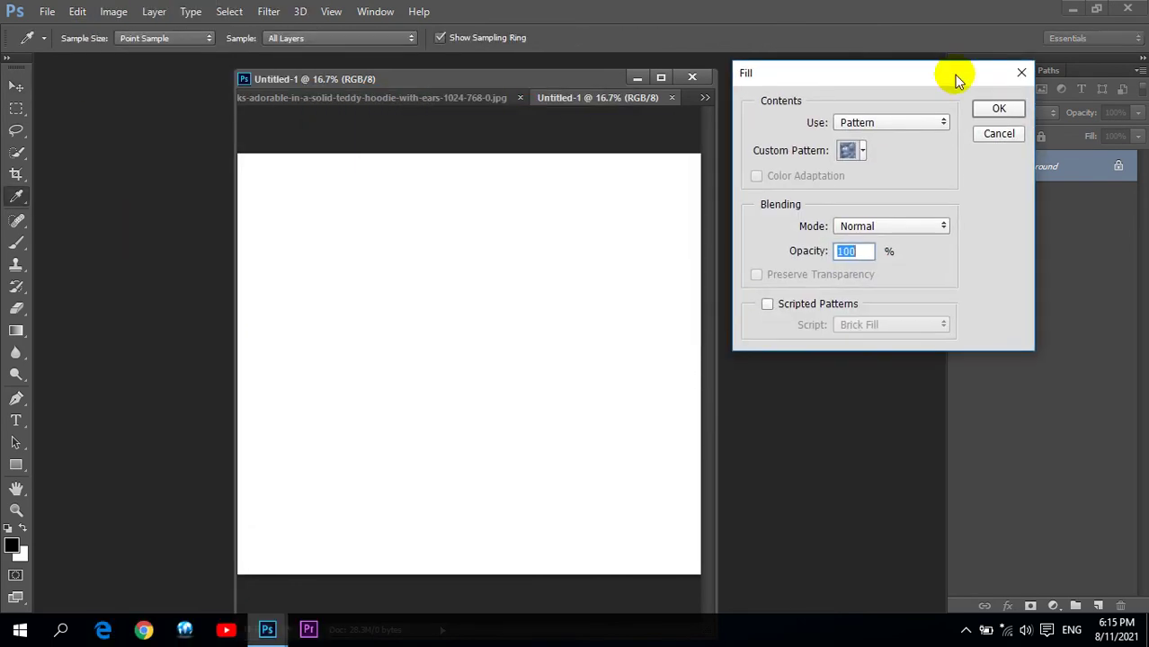
click(938, 123)
click(866, 195)
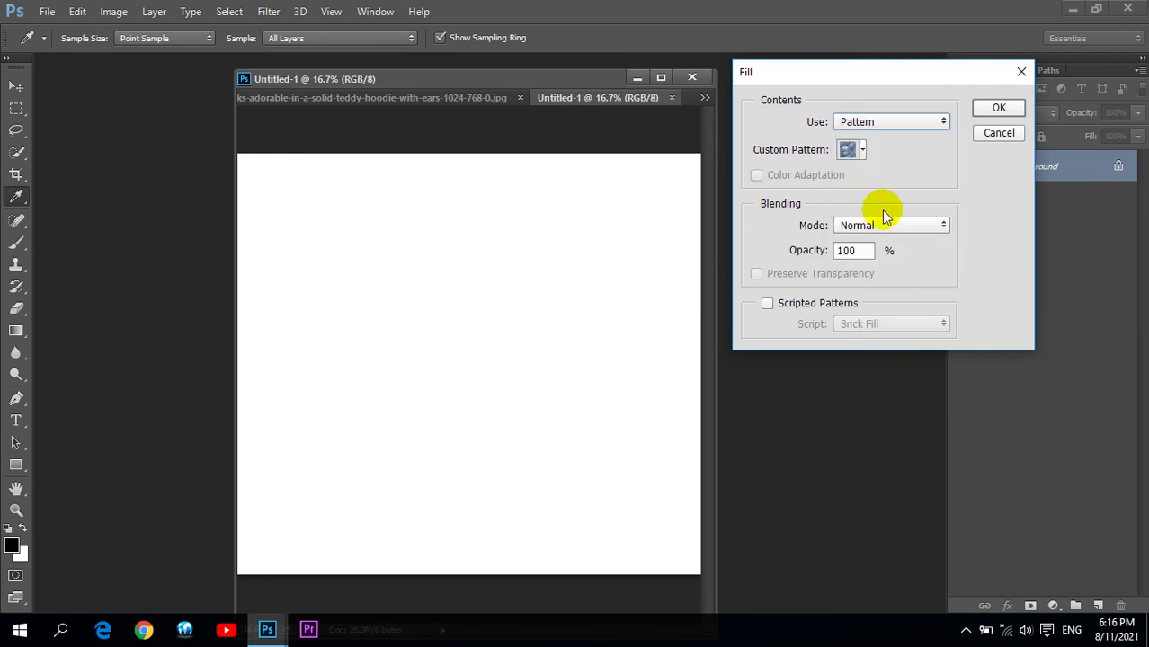
click(863, 151)
double_click(898, 181)
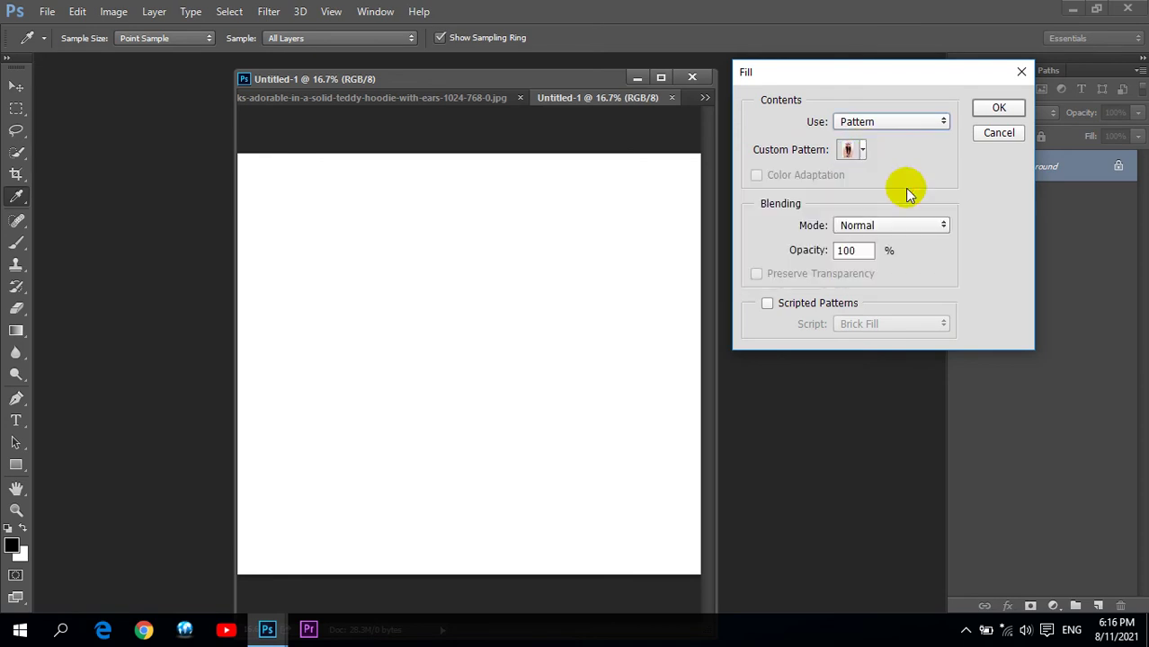
click(992, 109)
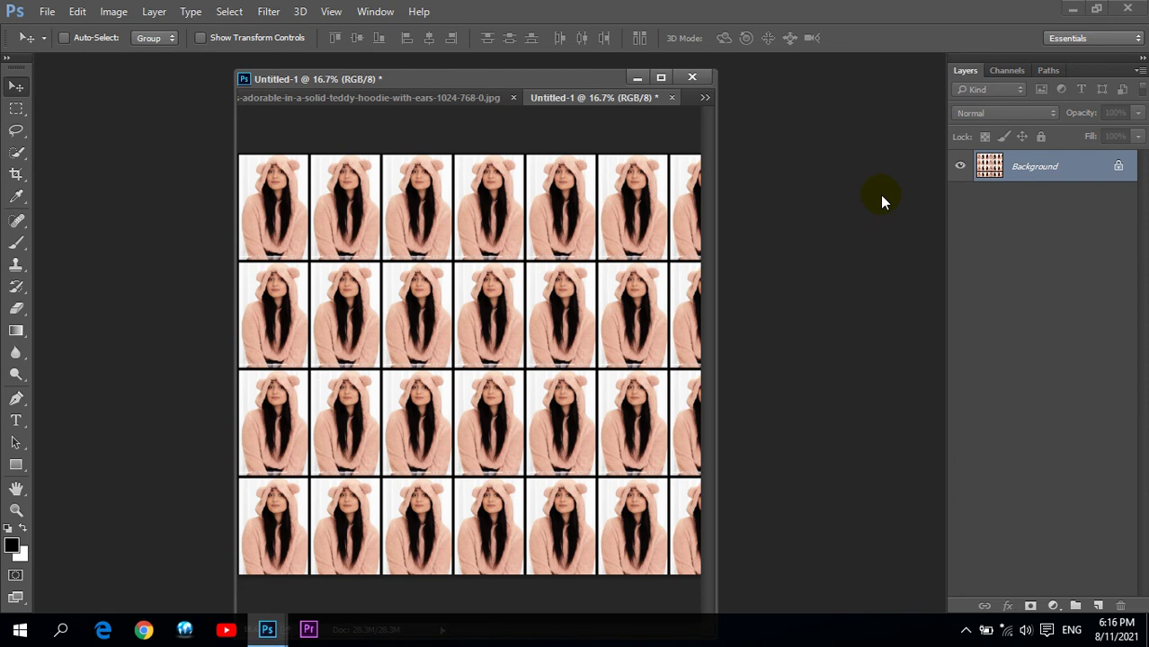
Undo the previous fill and refill Untitled-1 with the hoodie pattern at 100% opacity
key(ctrl+z)
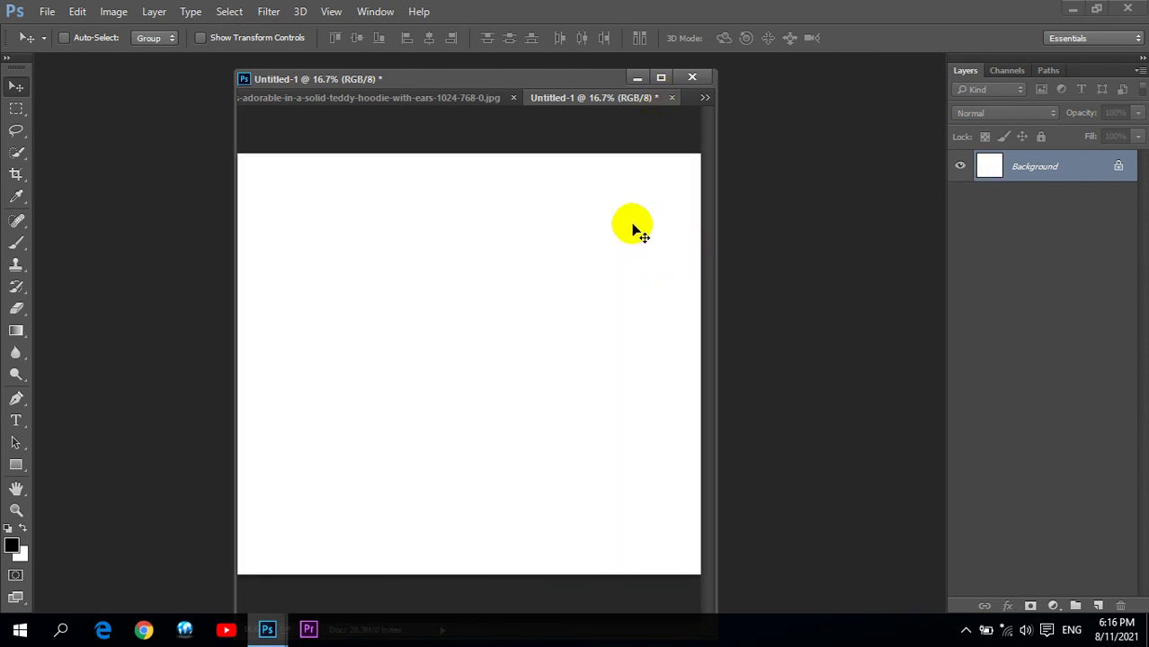
click(77, 11)
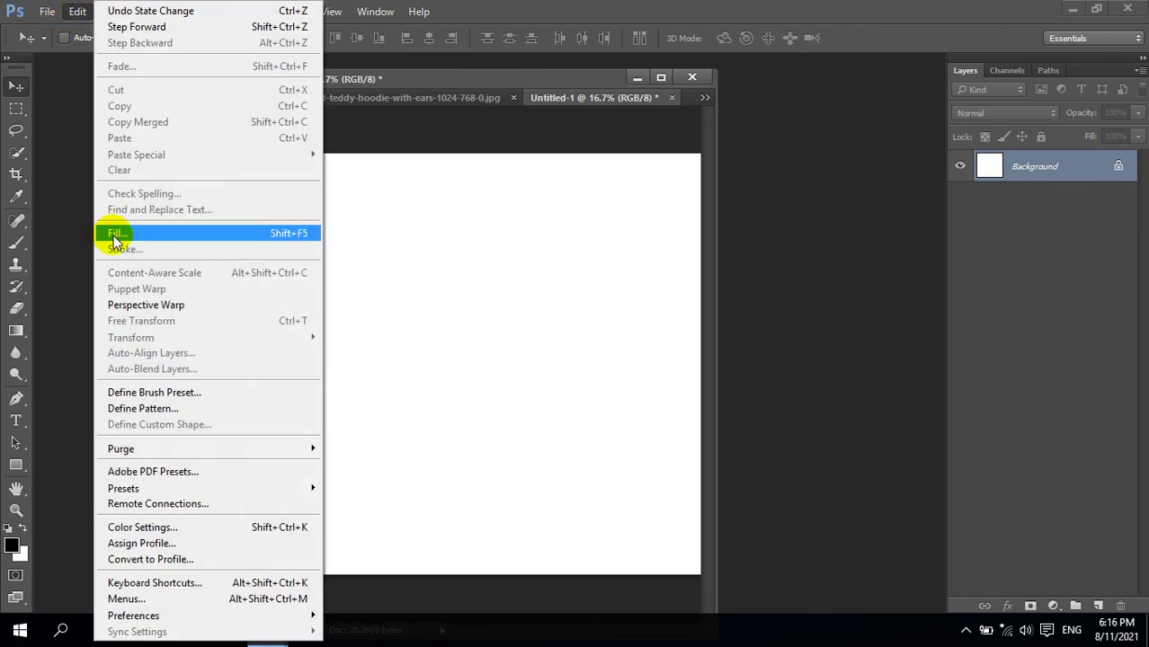
click(112, 232)
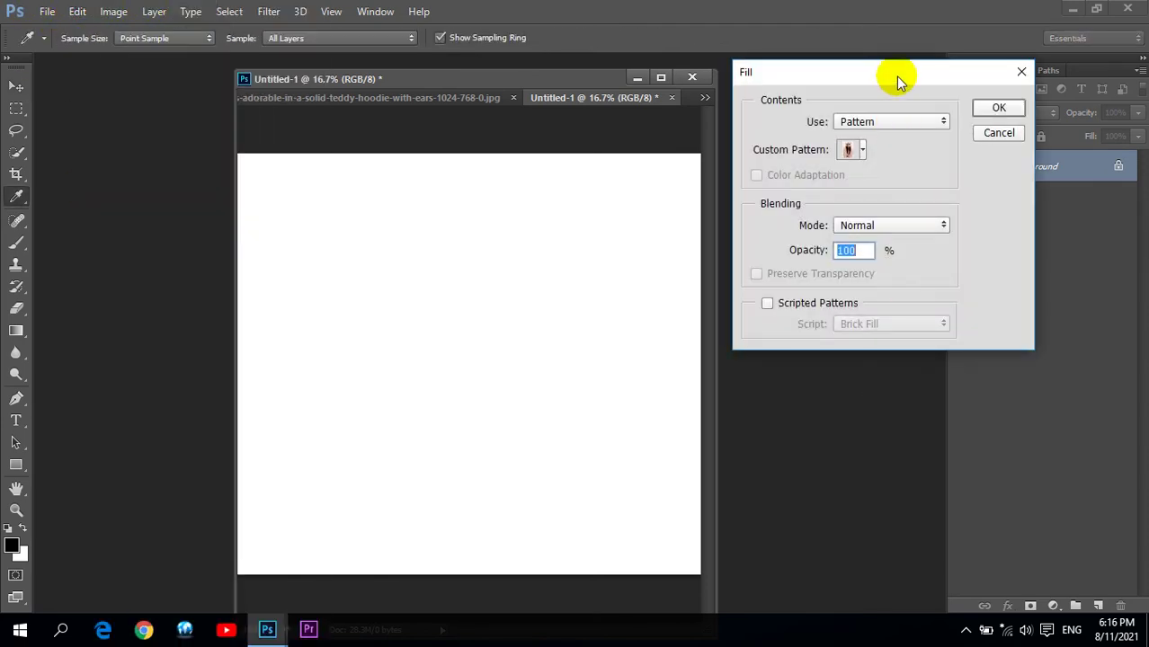
drag(895, 75, 582, 91)
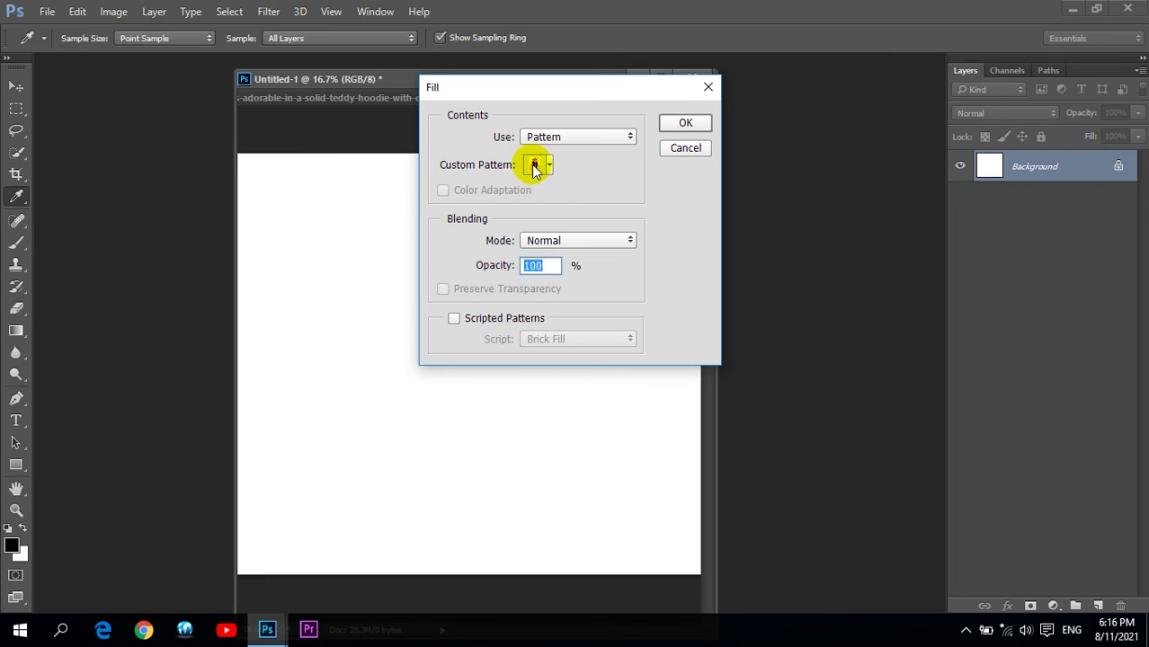
click(553, 267)
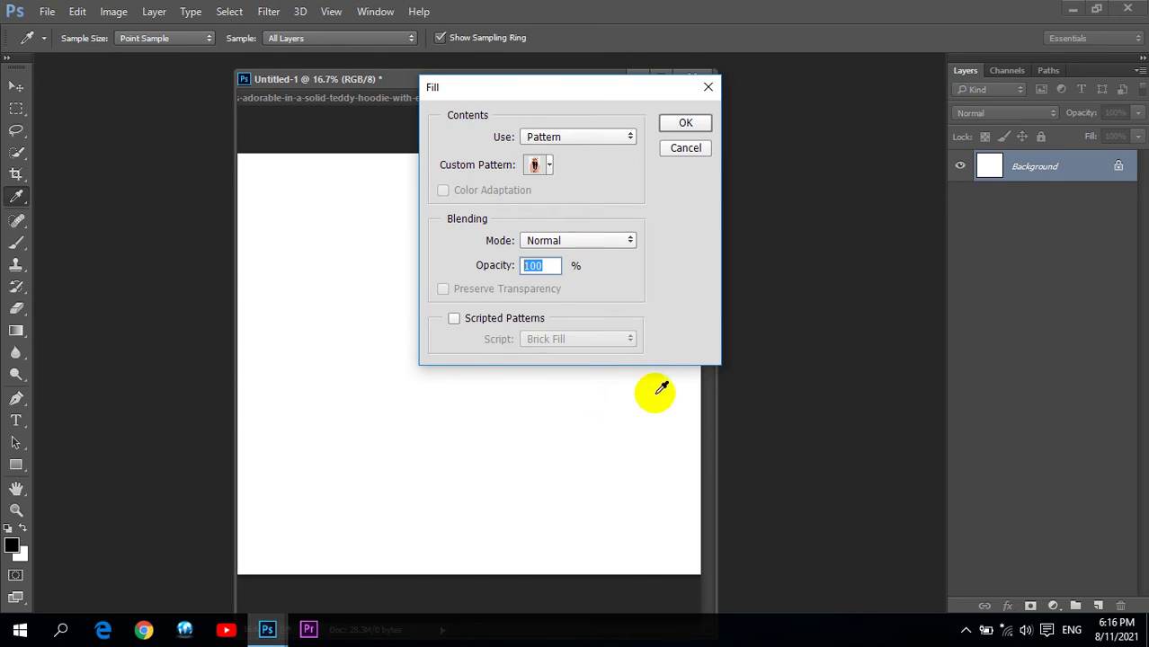
click(682, 131)
key(v)
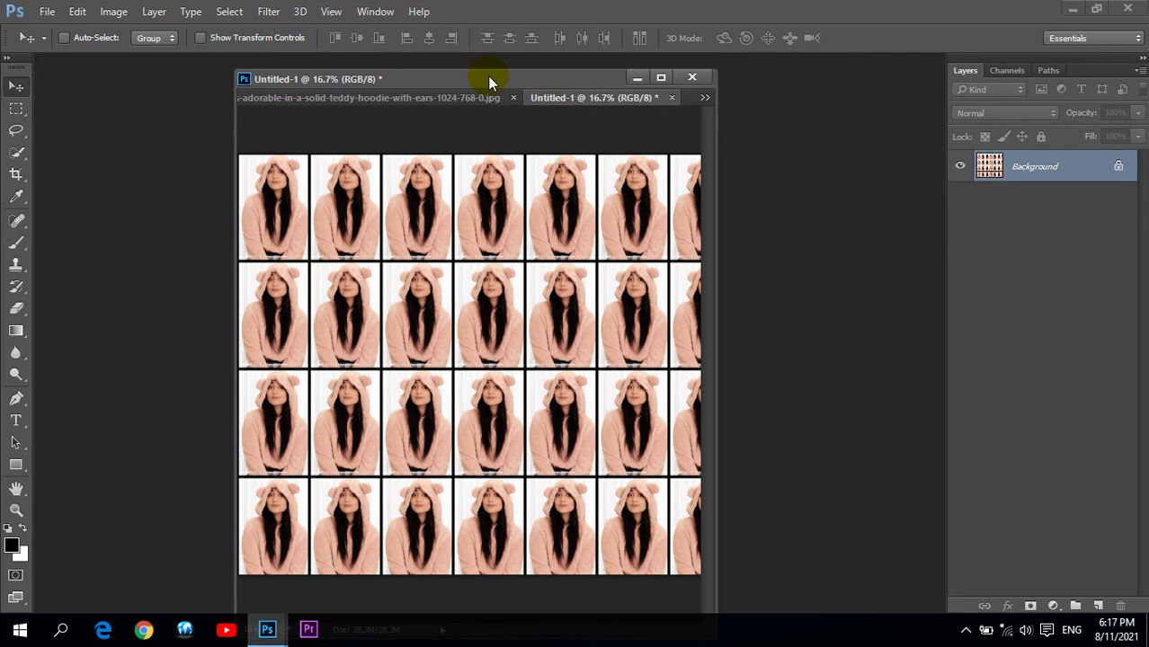
Discard the tiled document and create a new 10 × 10 inch canvas
click(673, 98)
click(576, 250)
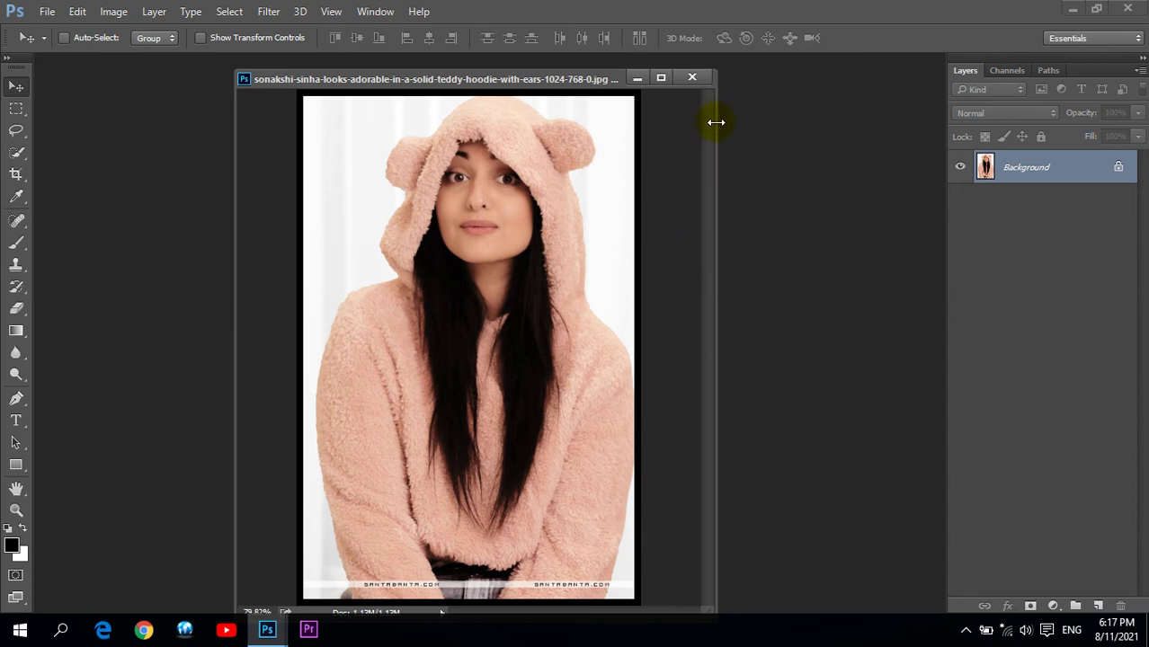
click(47, 11)
click(58, 30)
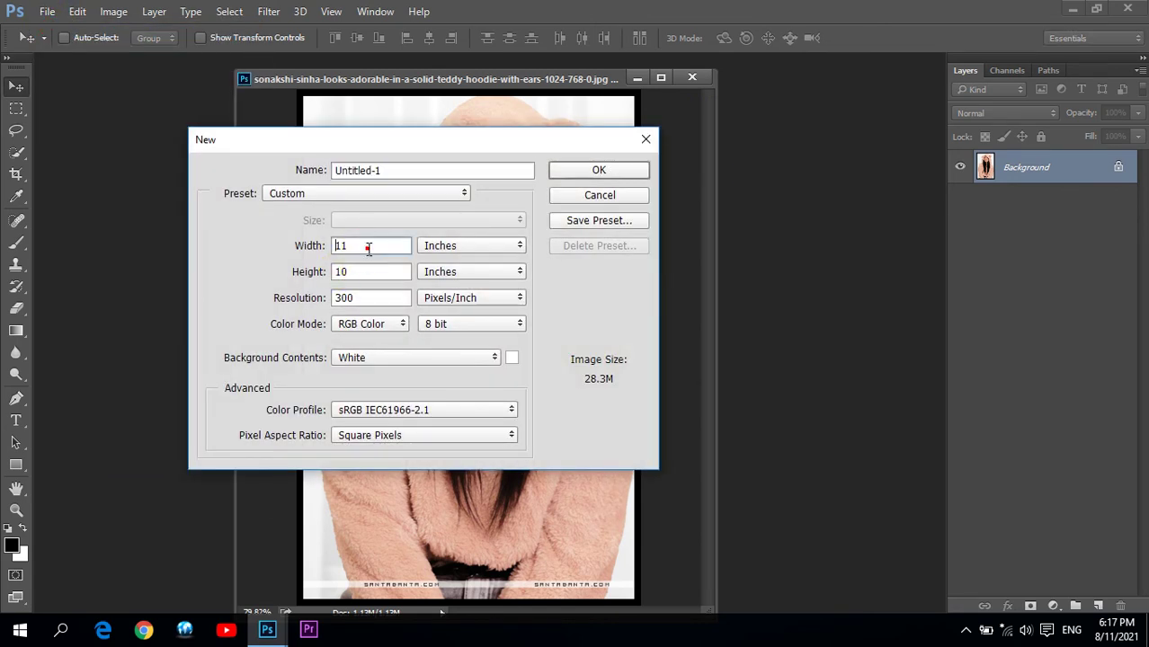
double_click(367, 246)
text(10)
click(607, 167)
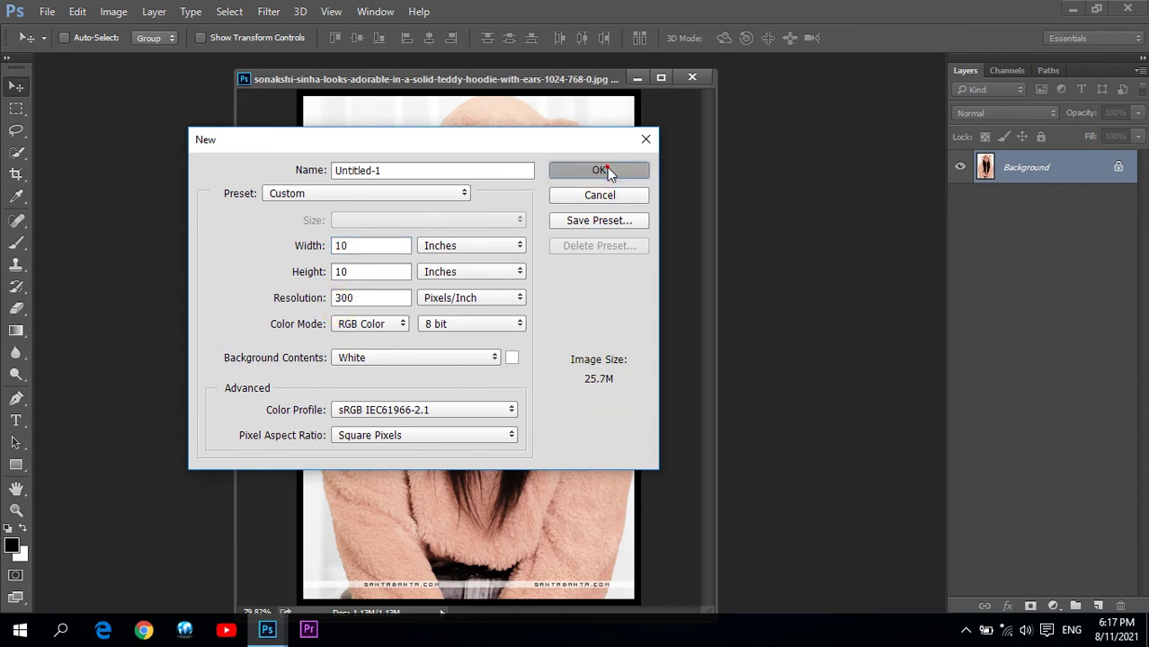
Fill the new canvas with the hoodie pattern, then undo the fill
click(76, 12)
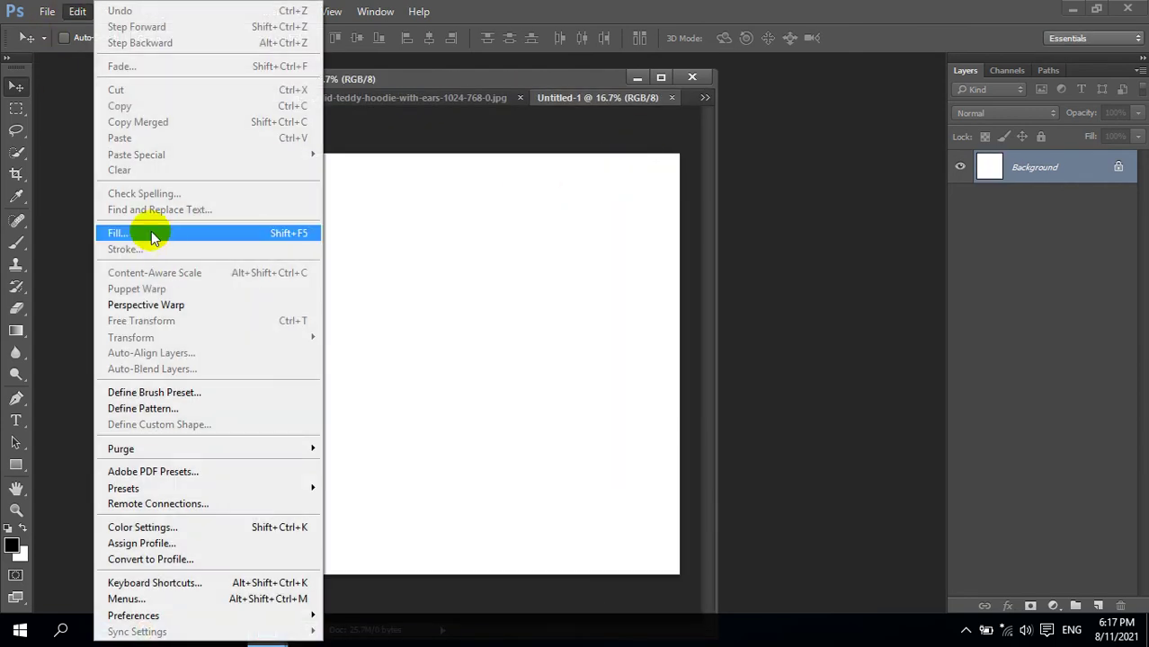
click(151, 231)
drag(587, 87, 557, 87)
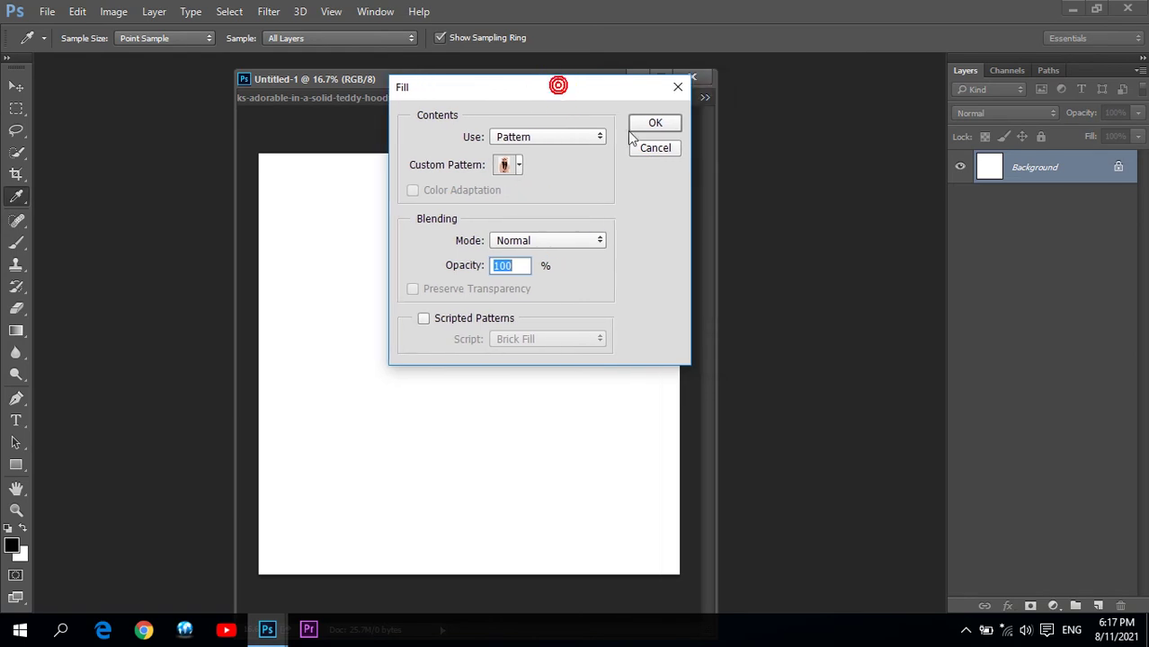
click(653, 123)
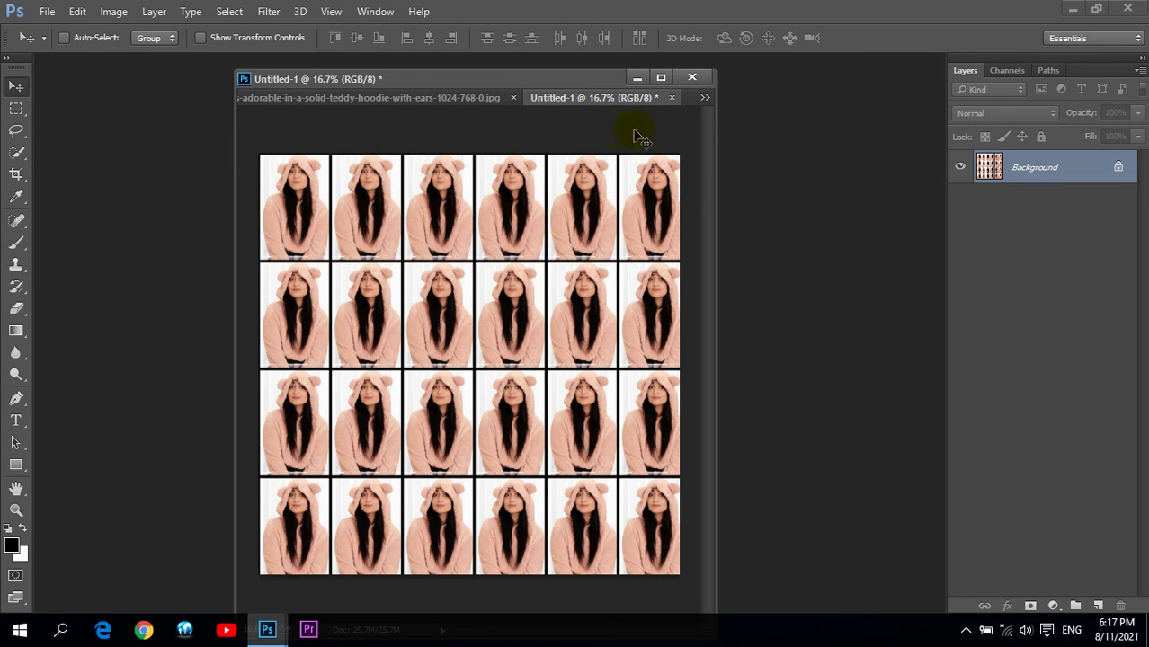
key(ctrl+z)
Discard the test document and create a new canvas 9 inches wide
click(673, 98)
click(596, 249)
click(45, 12)
click(54, 24)
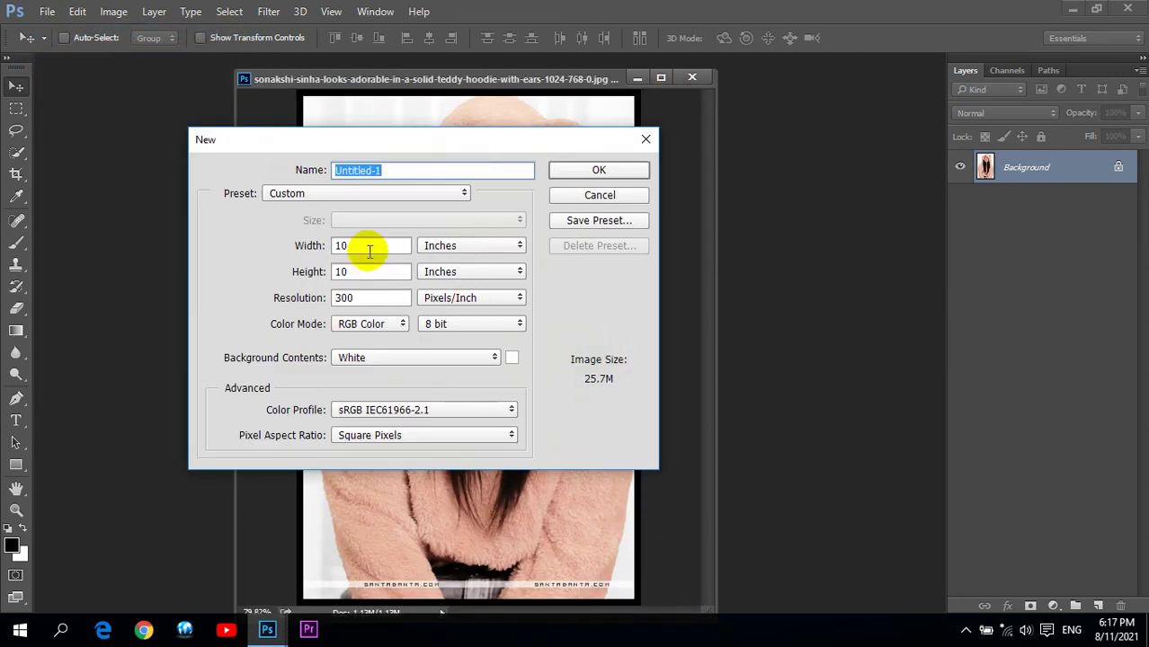
double_click(368, 248)
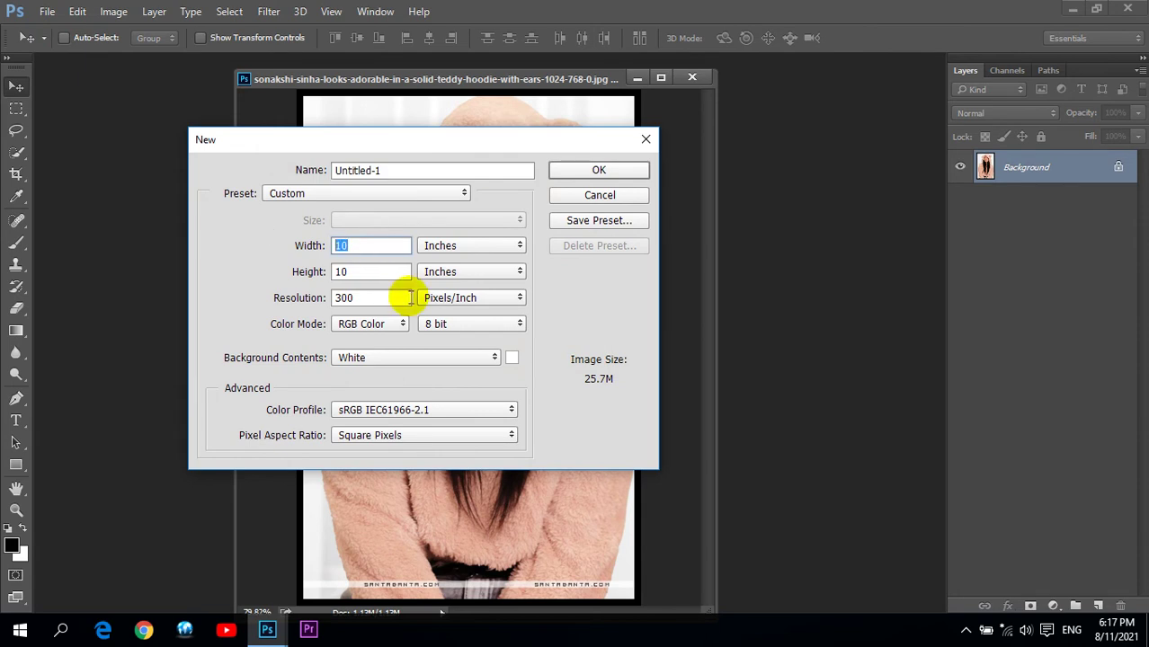
text(9)
click(597, 170)
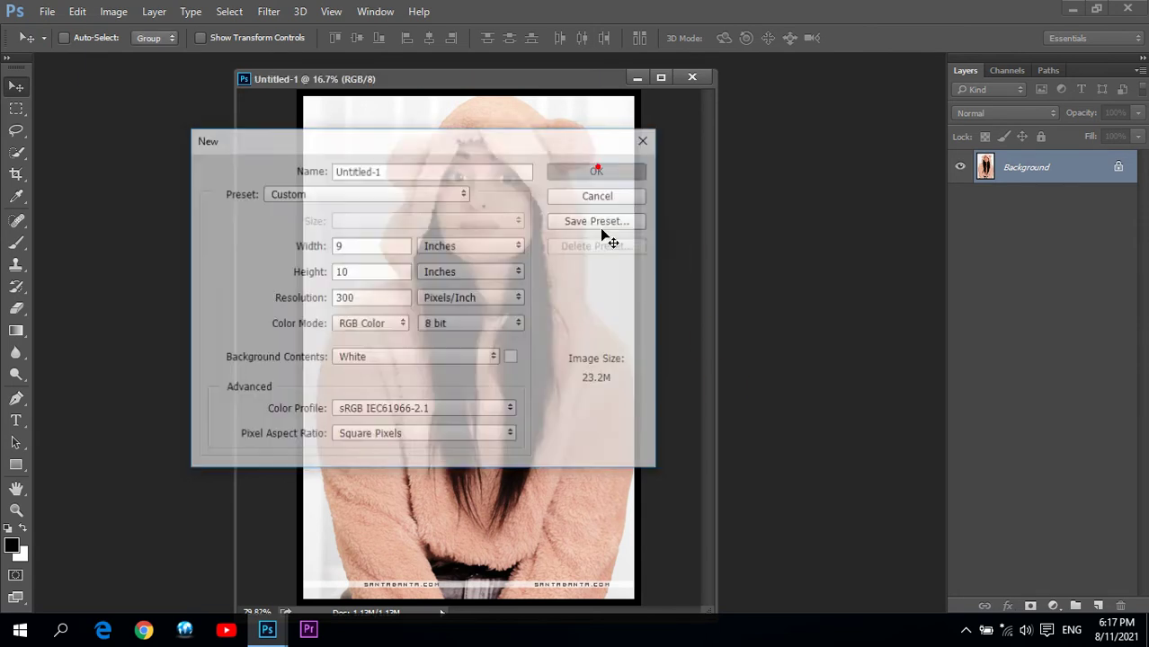
Fill the 9 × 10 inch canvas with the hoodie photo pattern
click(78, 12)
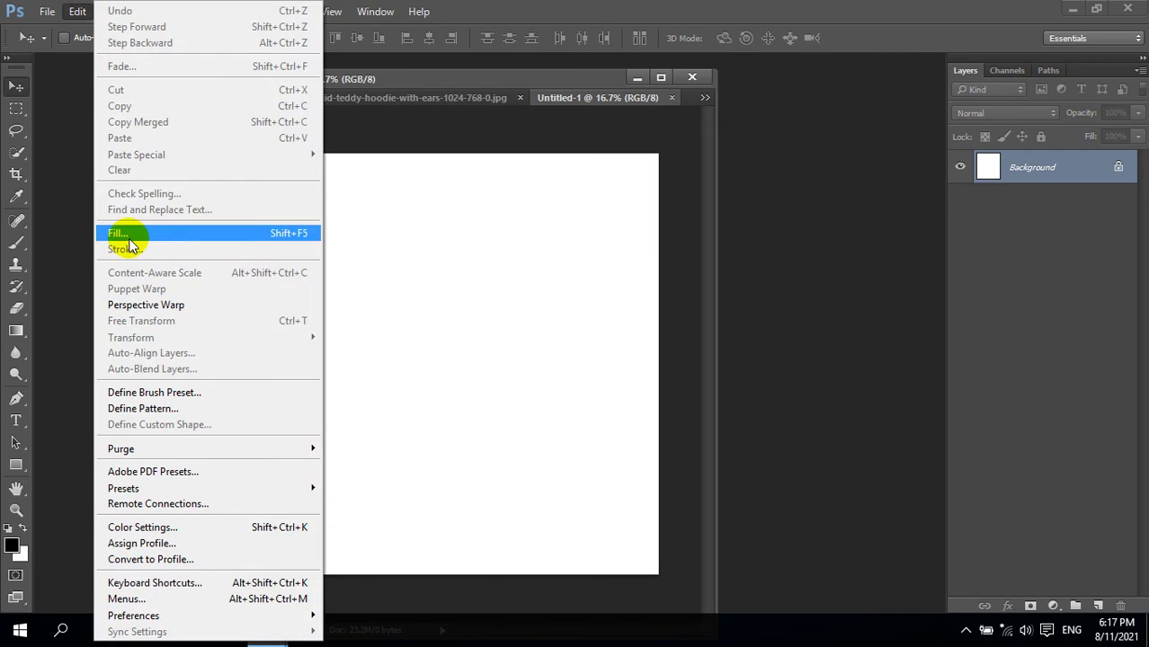
click(128, 235)
click(651, 122)
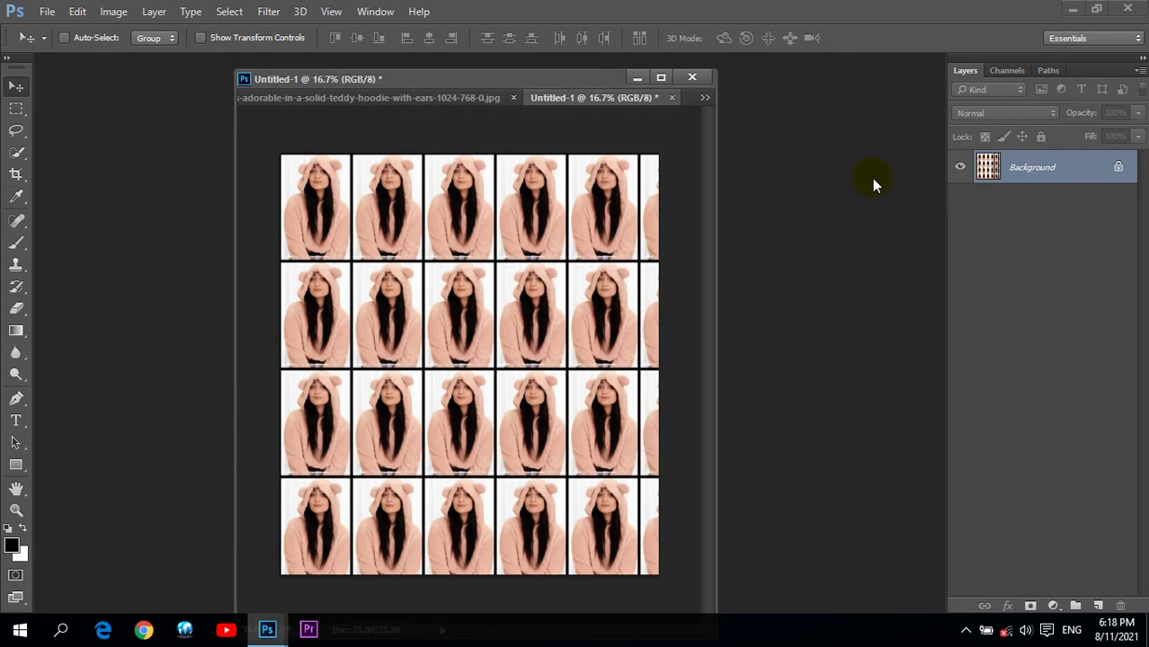
Discard the tiled document and create a new canvas 8.5 inches wide
click(672, 97)
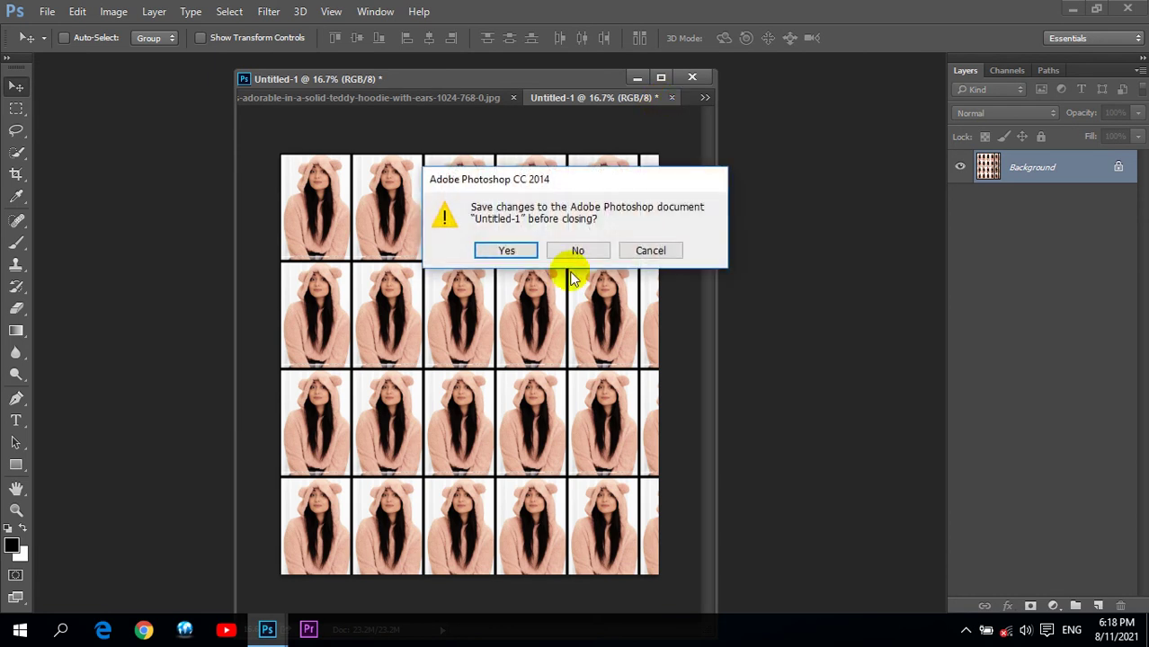
click(578, 251)
click(47, 10)
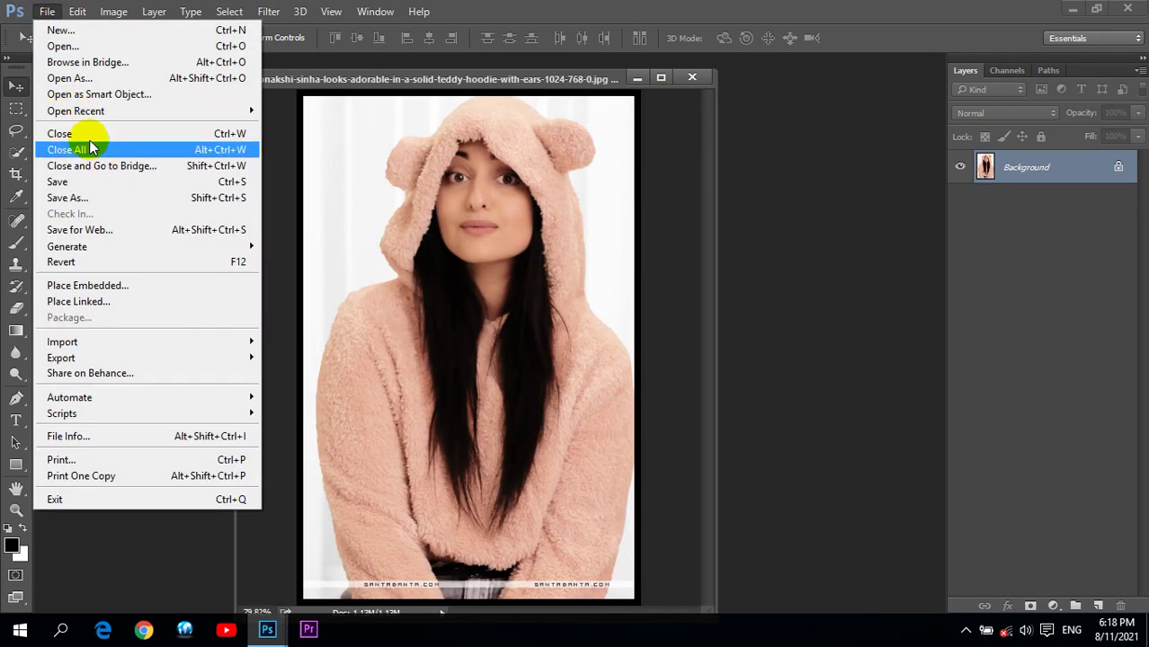
click(59, 32)
double_click(345, 245)
text(9)
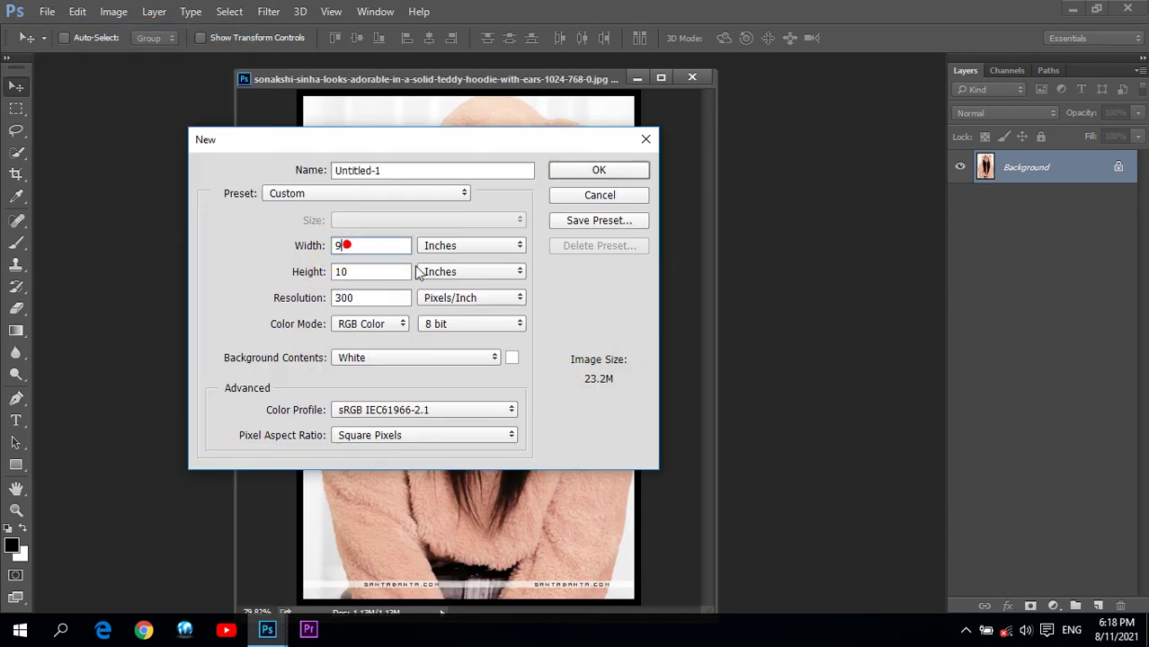
key(BackSpace)
text(8)
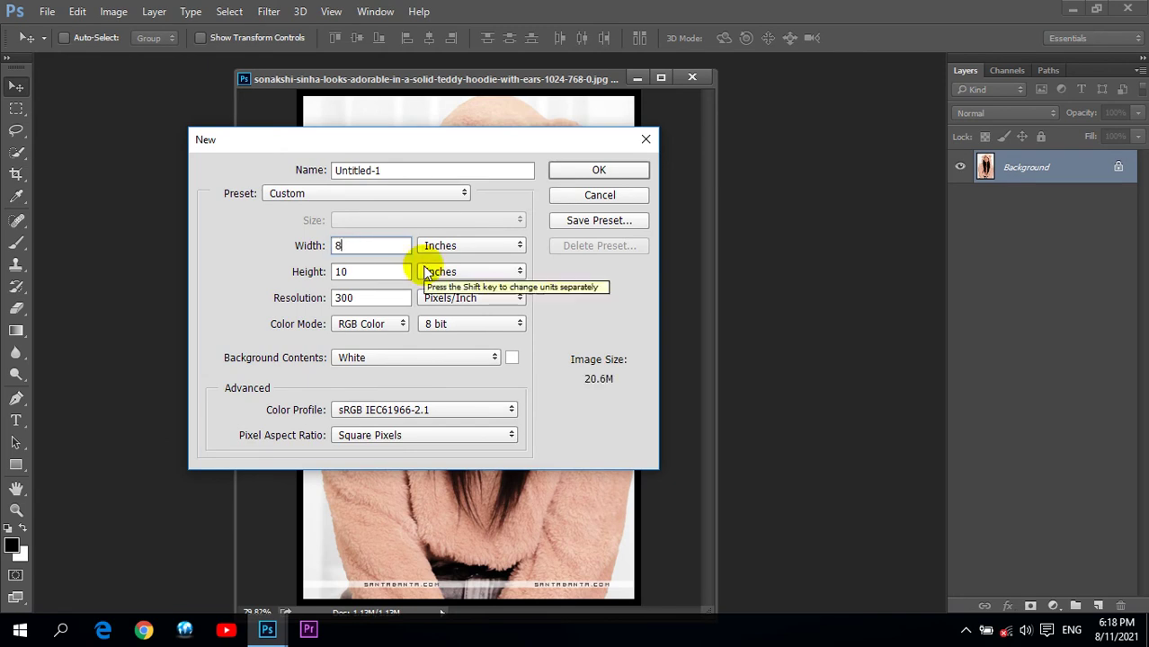
text(.5)
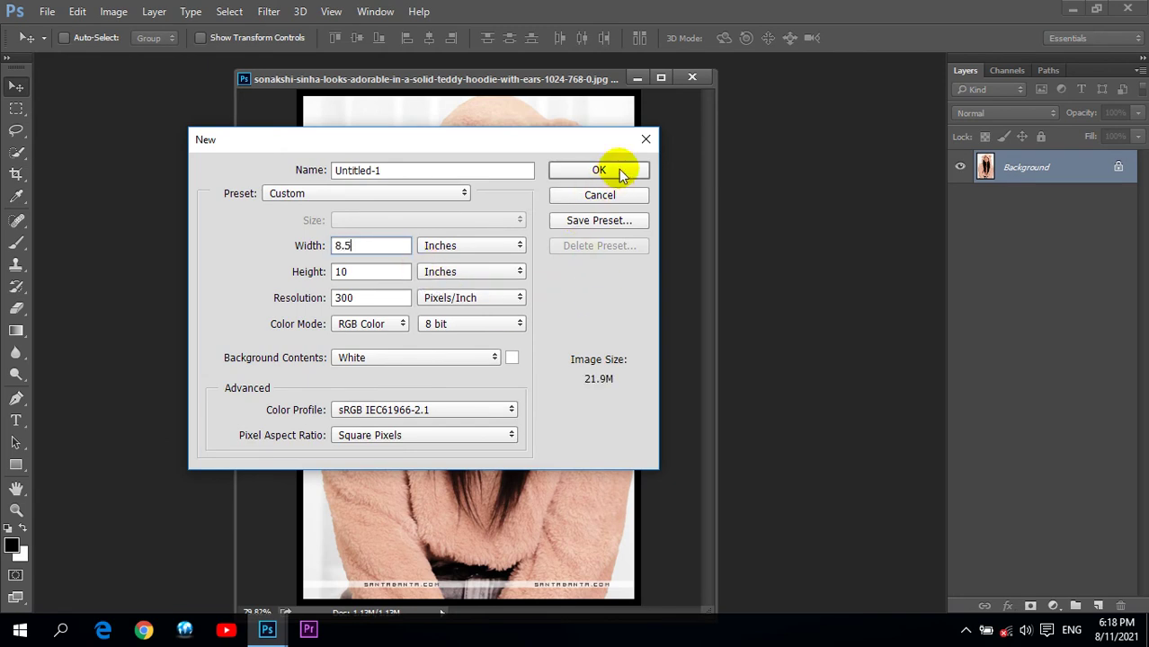
click(619, 169)
Fill the 8.5-inch canvas with the tiled portrait pattern
click(80, 11)
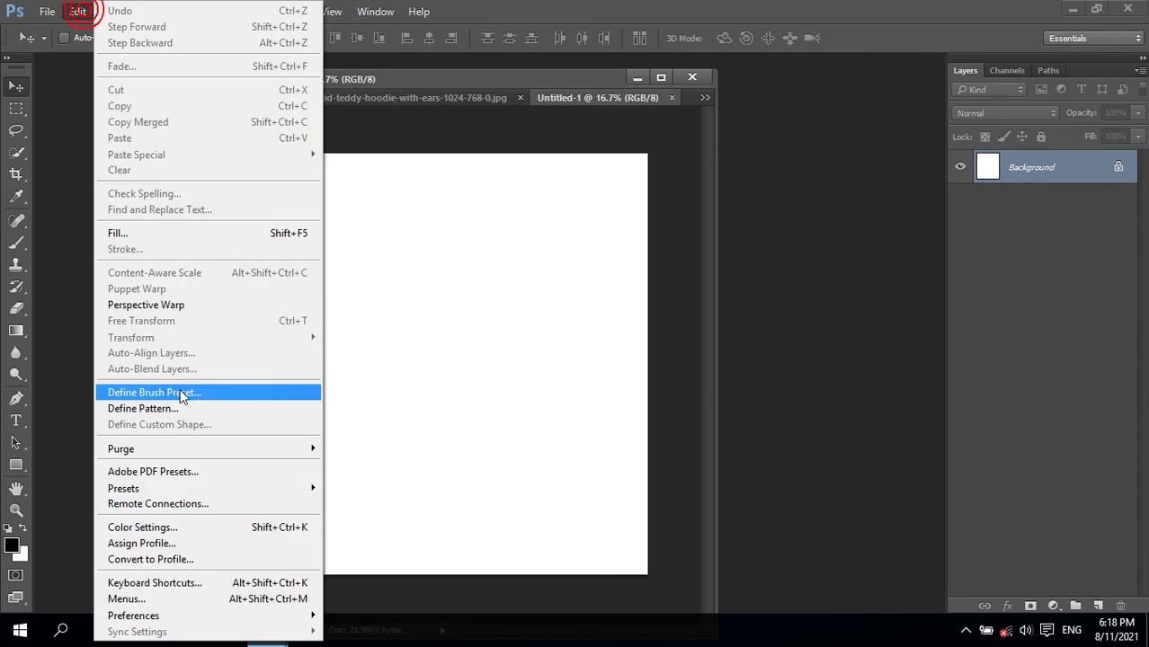
click(177, 233)
click(653, 121)
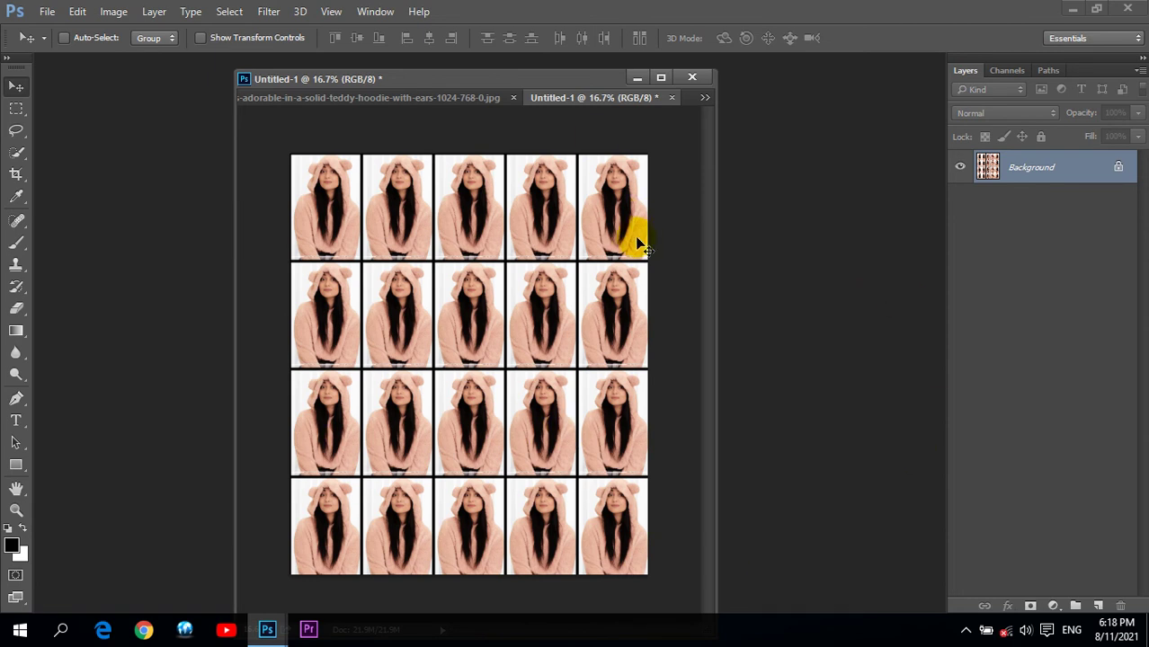
Discard the grid document and create a new 8.5 × 5 inch canvas
click(673, 98)
click(586, 249)
click(45, 11)
click(53, 32)
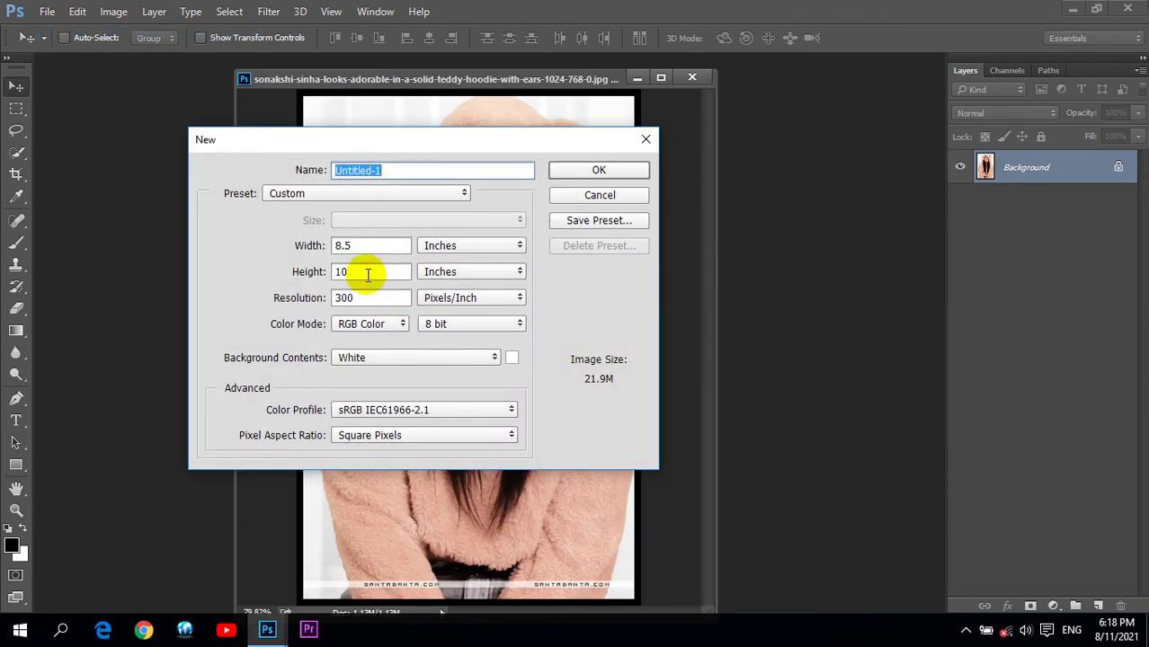
double_click(366, 272)
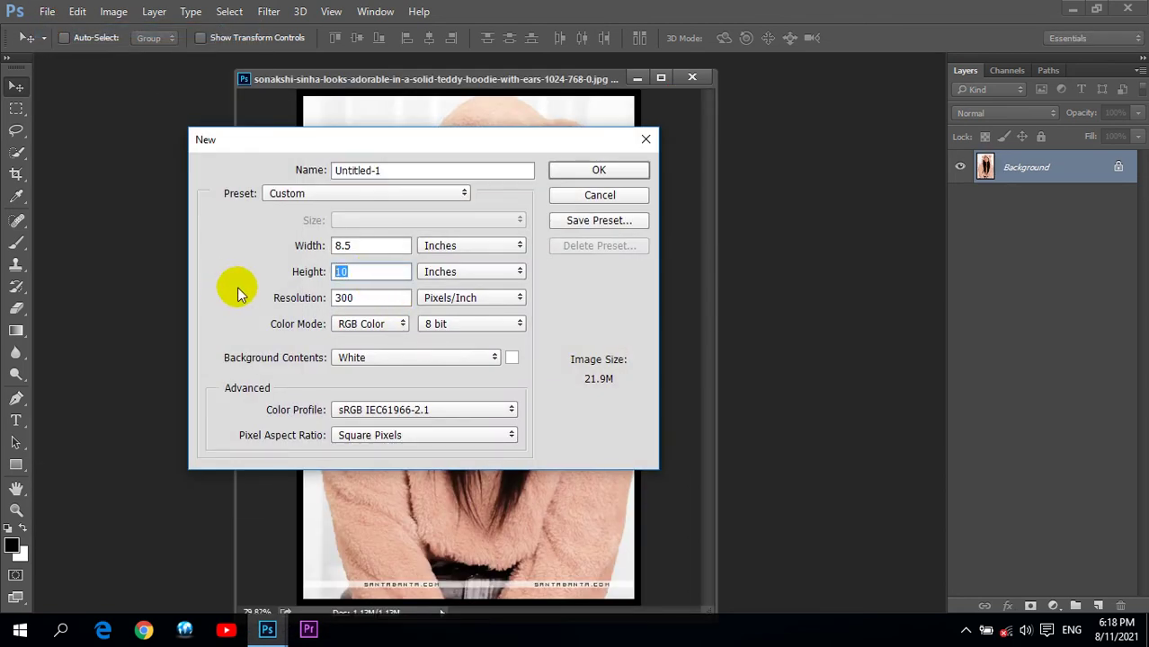
text(5)
click(593, 171)
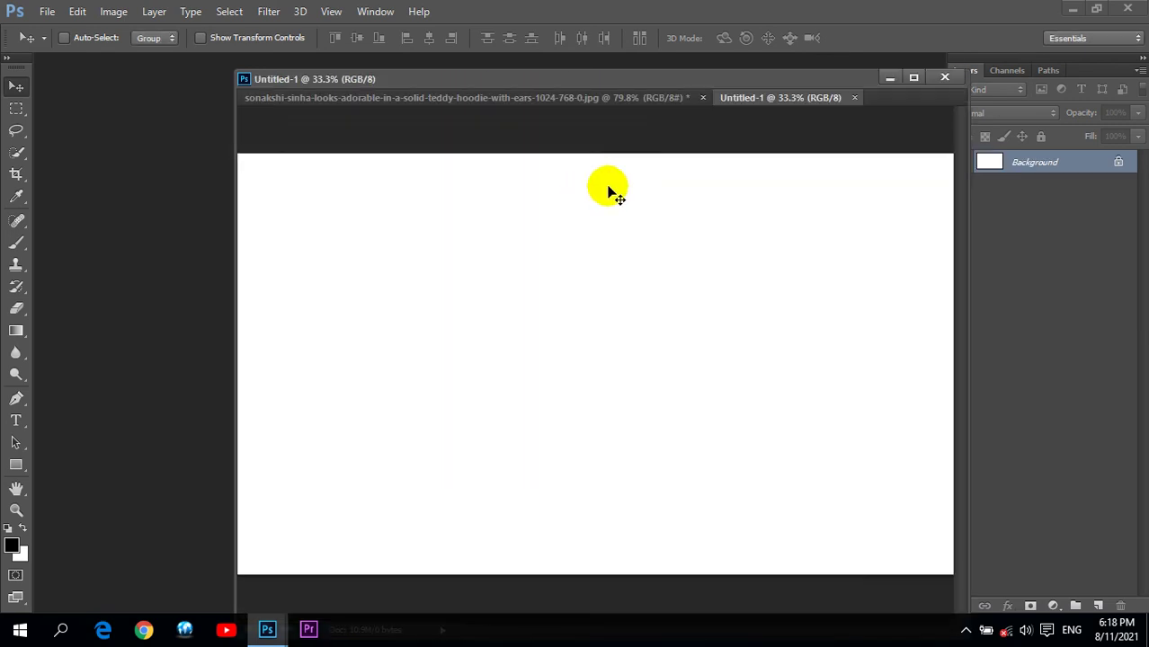
Fill the canvas with the portrait pattern and float it in its own window
click(77, 12)
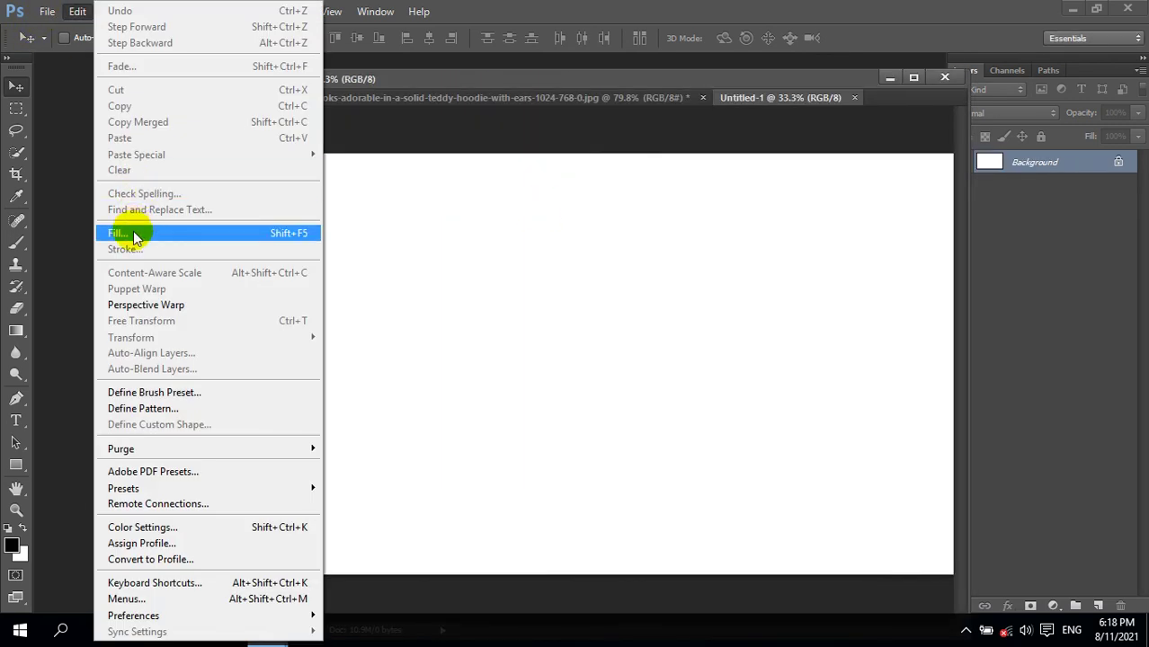
click(135, 234)
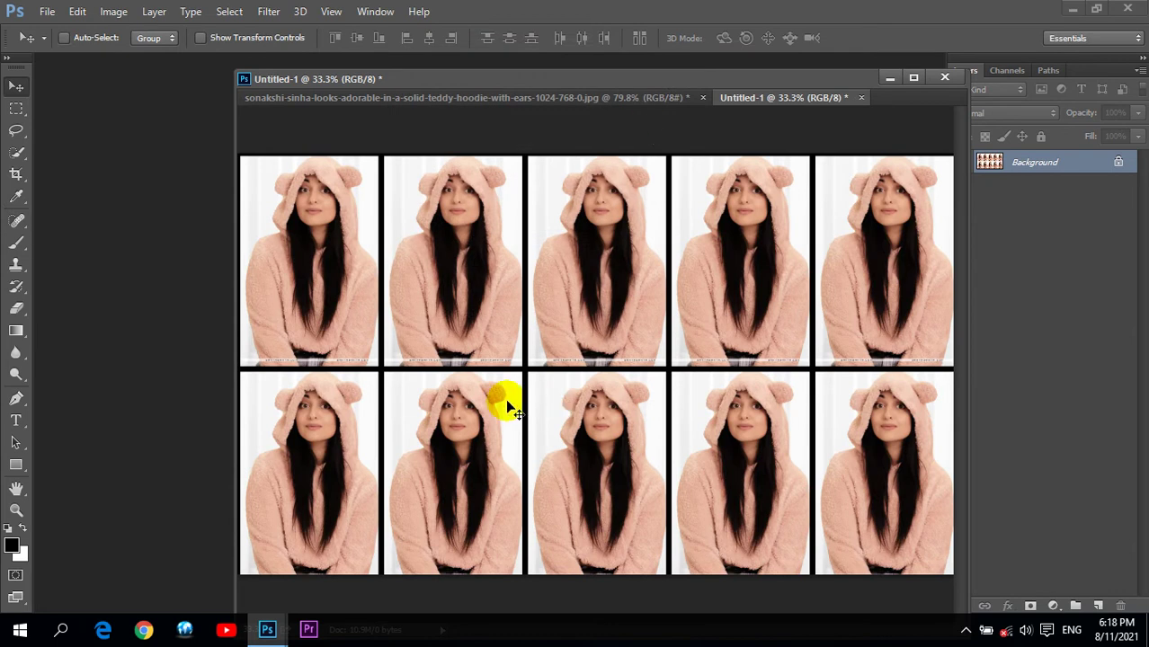
click(745, 97)
drag(680, 146, 451, 129)
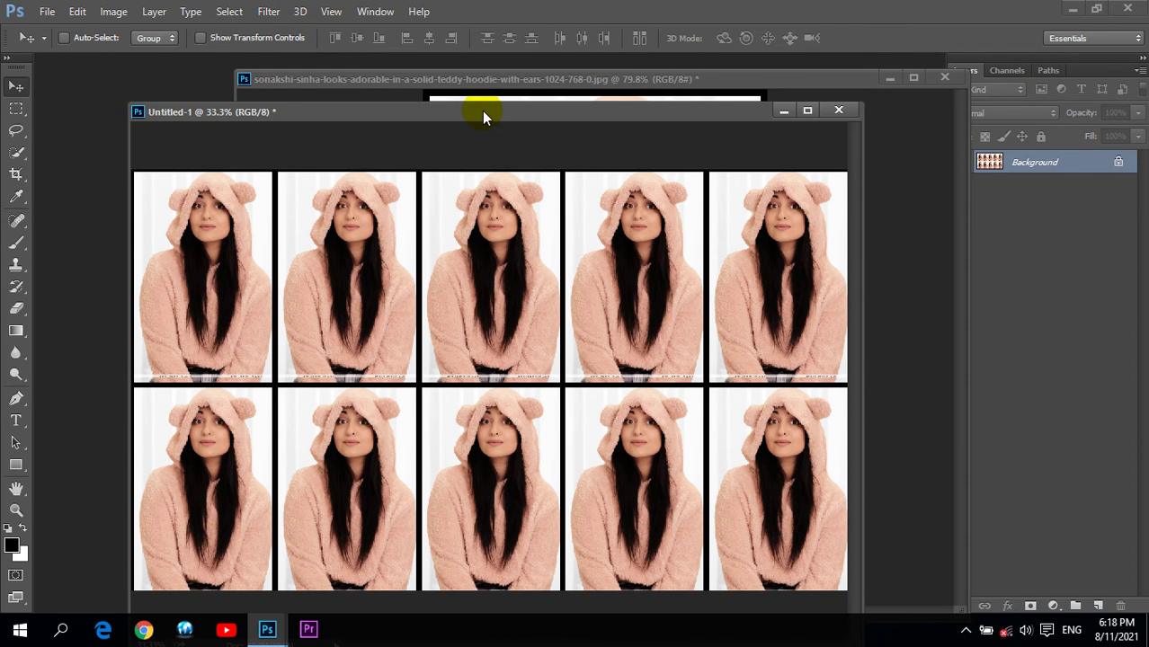
mouse_move(451, 124)
mouse_down()
mouse_move(496, 119)
mouse_move(455, 77)
mouse_up()
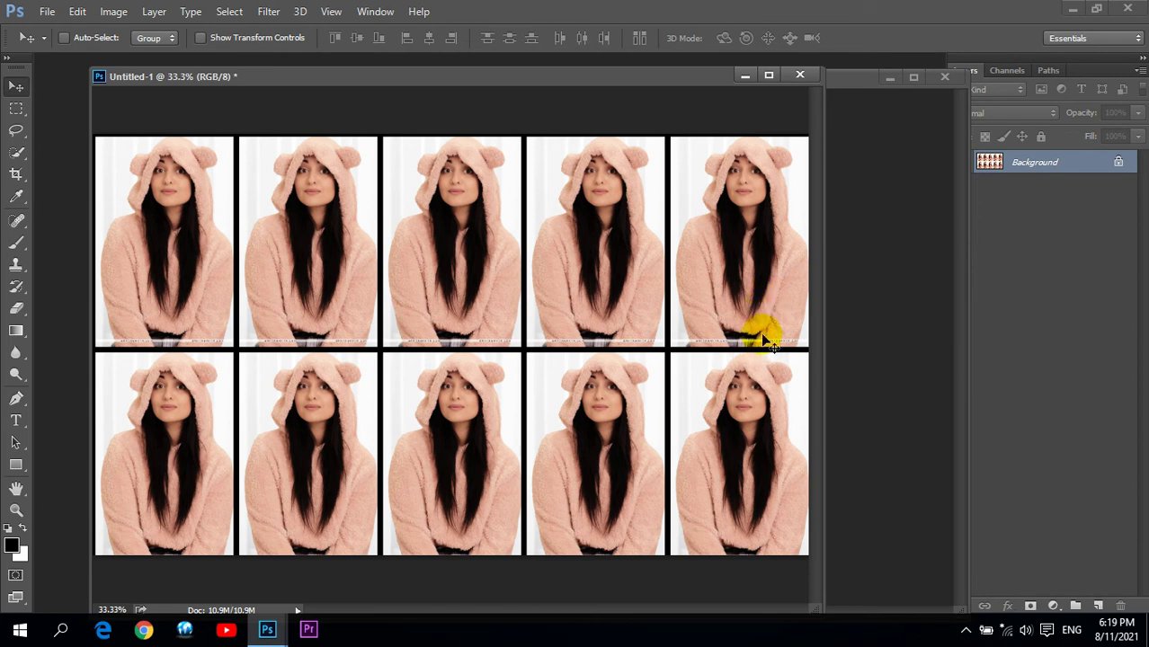
Close the grid document without saving and create a new 8.6 × 5 inch document
click(799, 75)
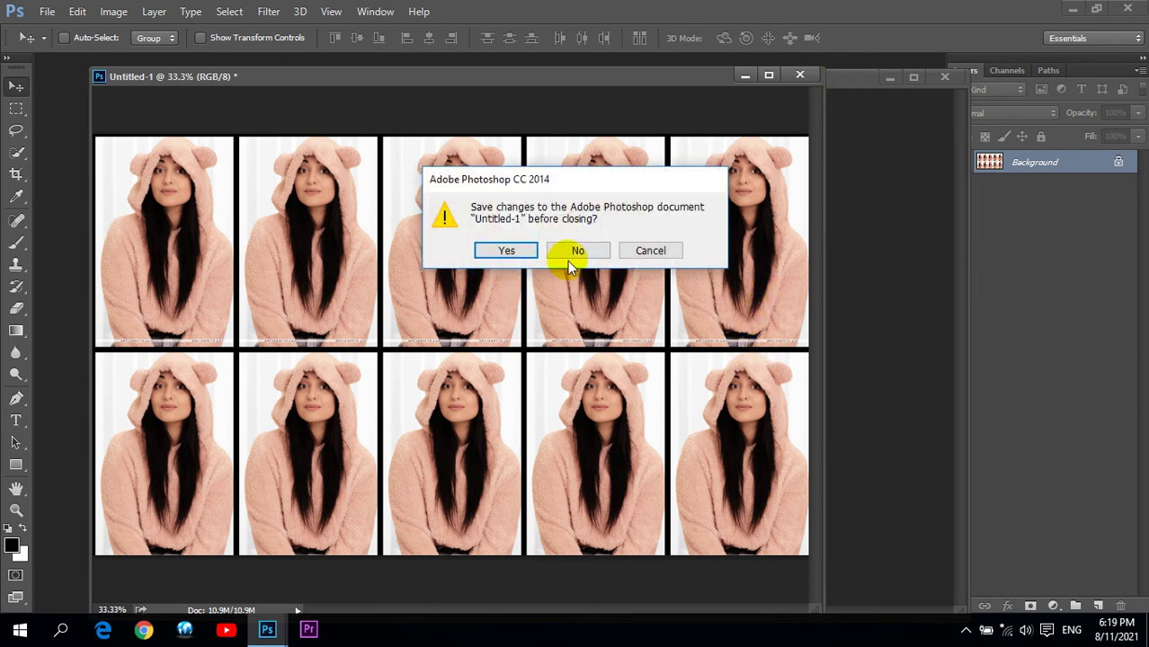
click(577, 250)
click(47, 11)
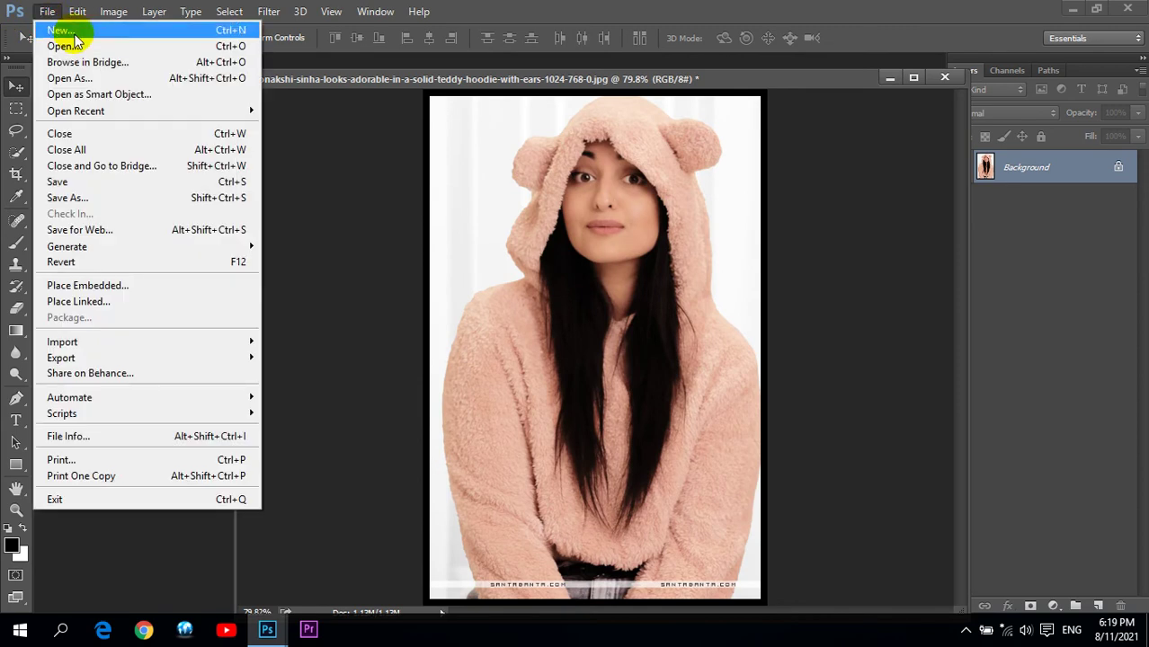
click(40, 28)
click(362, 247)
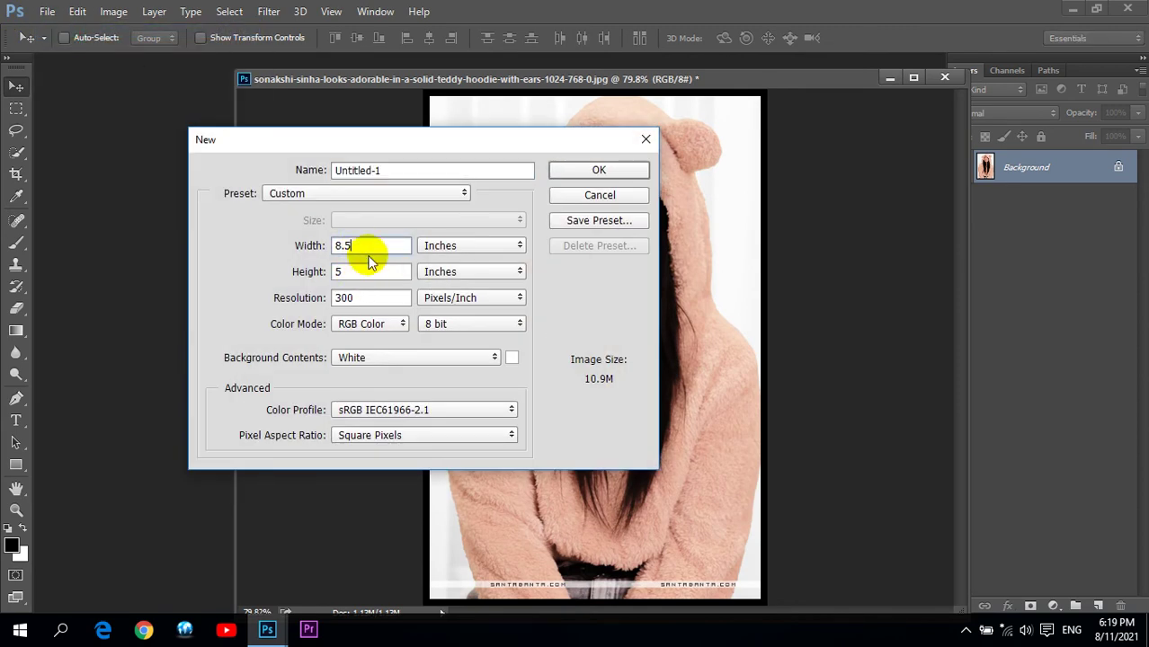
key(BackSpace)
text(8)
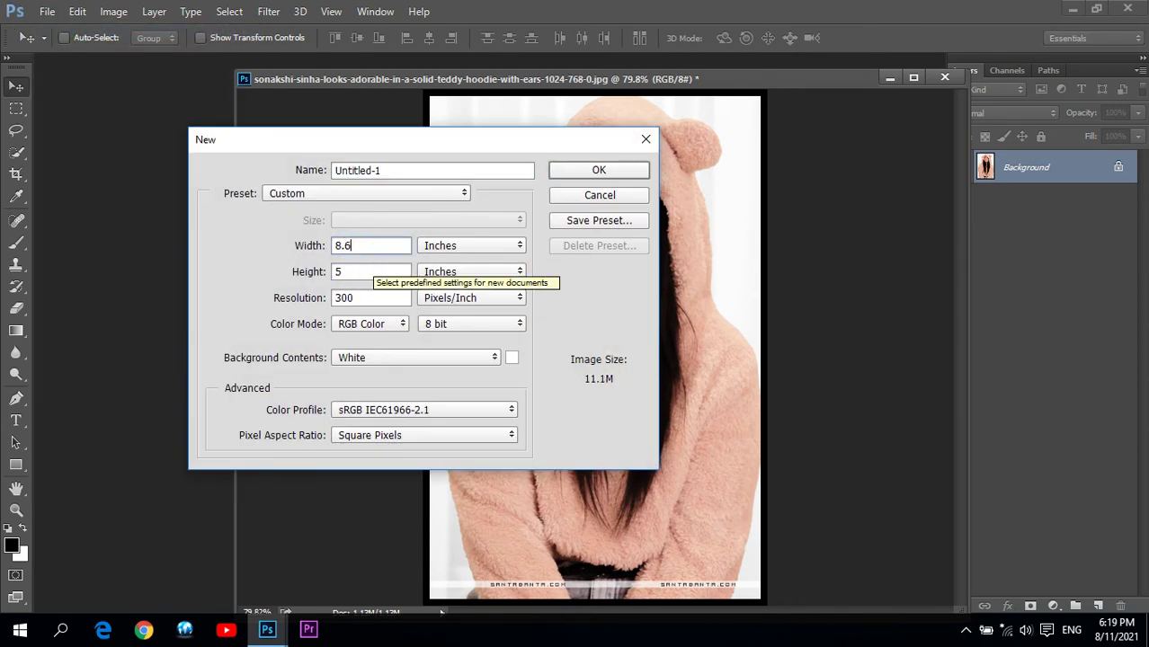
click(571, 171)
Fill the new document with the photo pattern, float it, then close it unsaved
click(77, 11)
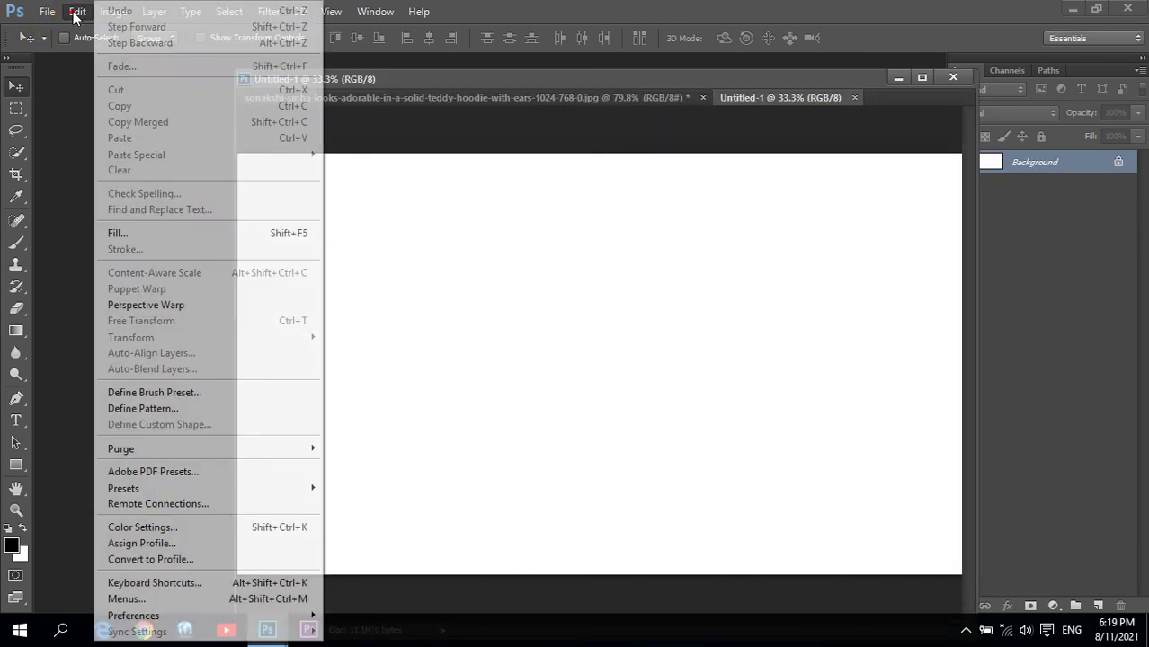
click(126, 230)
click(656, 123)
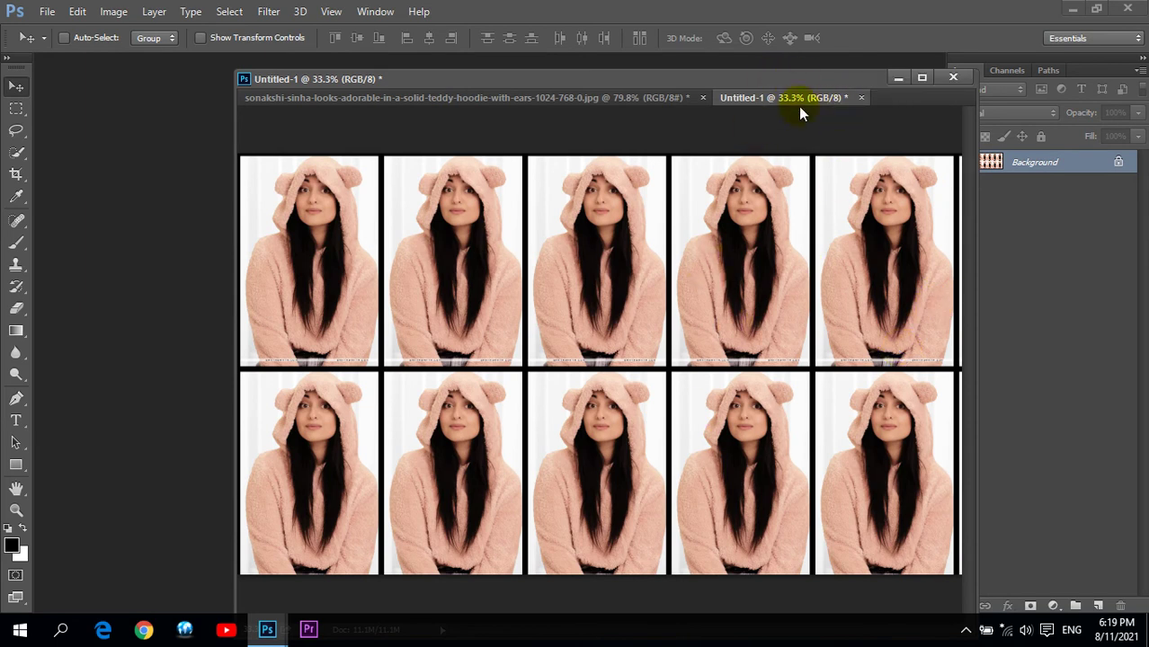
drag(802, 99, 298, 168)
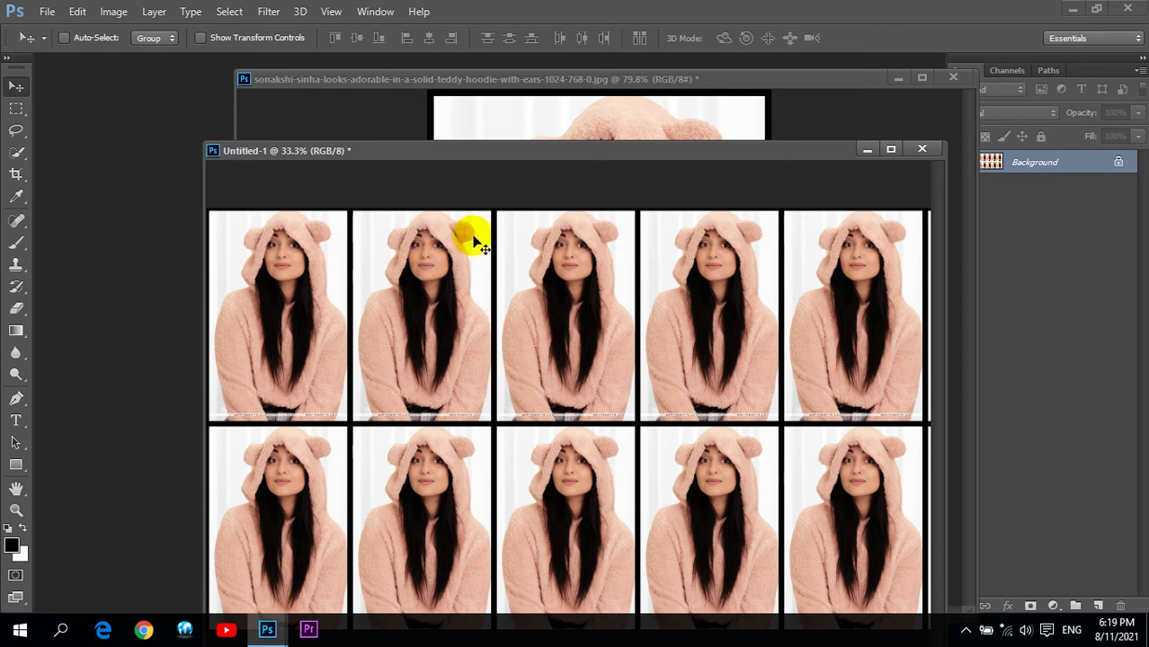
click(923, 151)
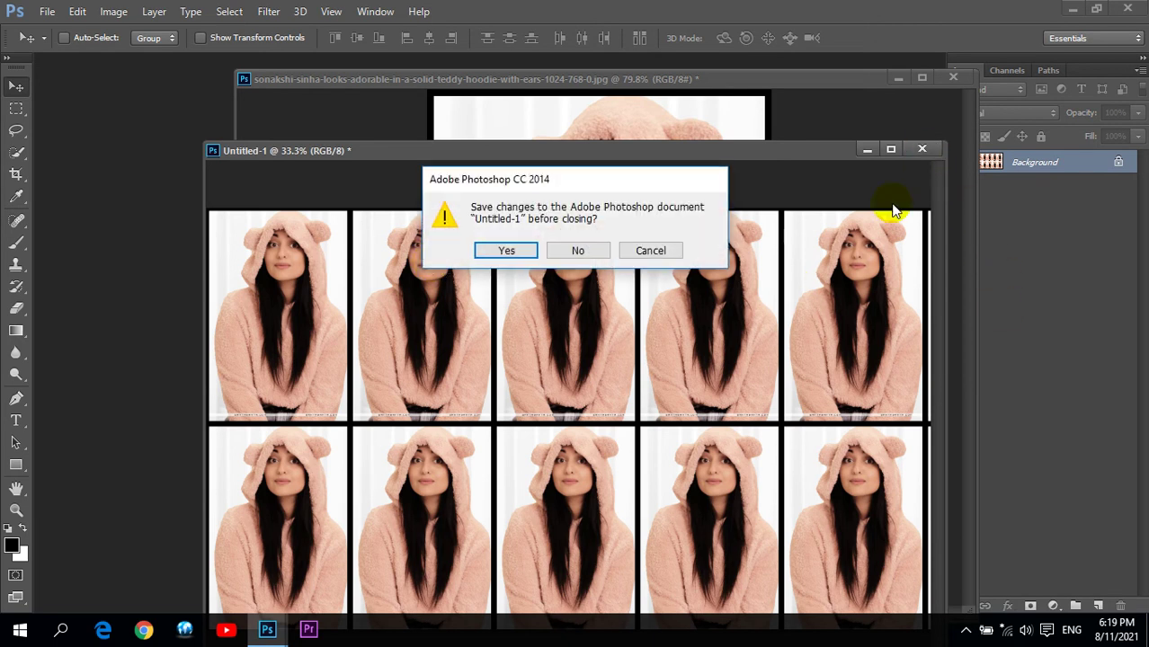
click(592, 251)
drag(779, 84, 744, 84)
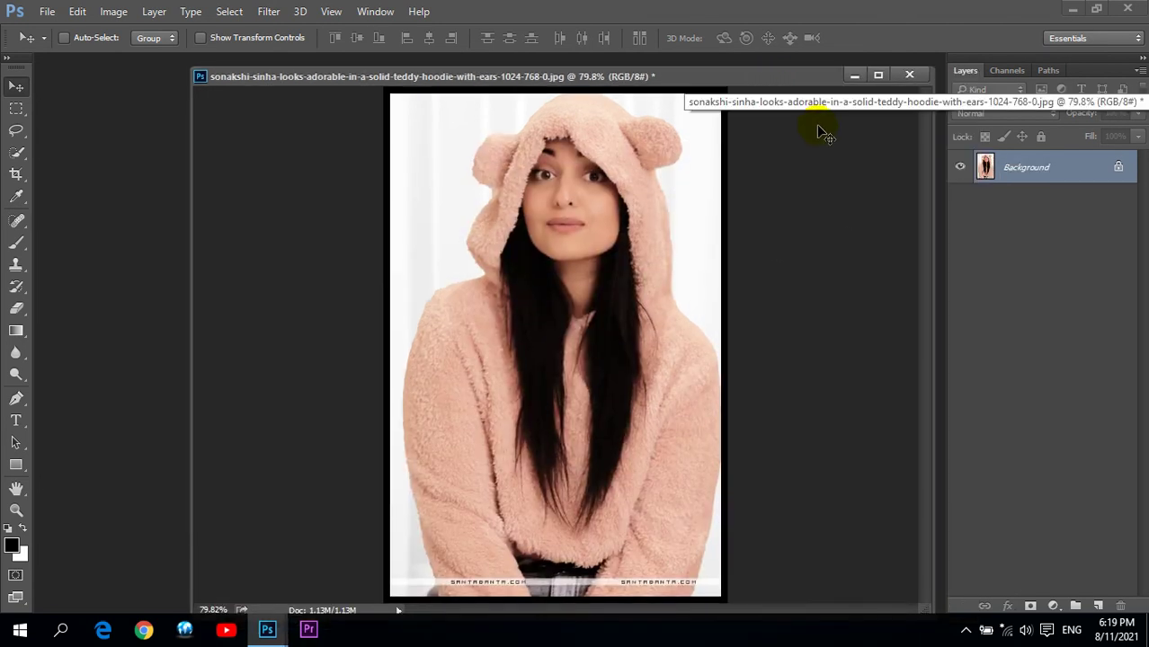
Close the hoodie portrait, answering No to saving its changes
click(910, 77)
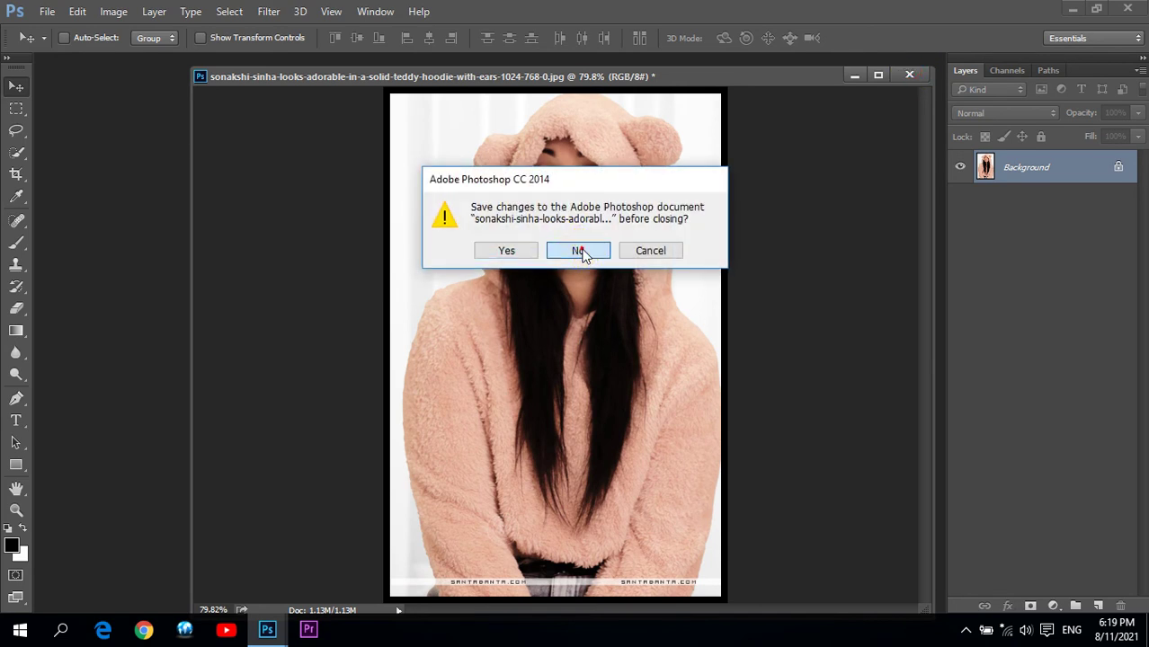
click(580, 249)
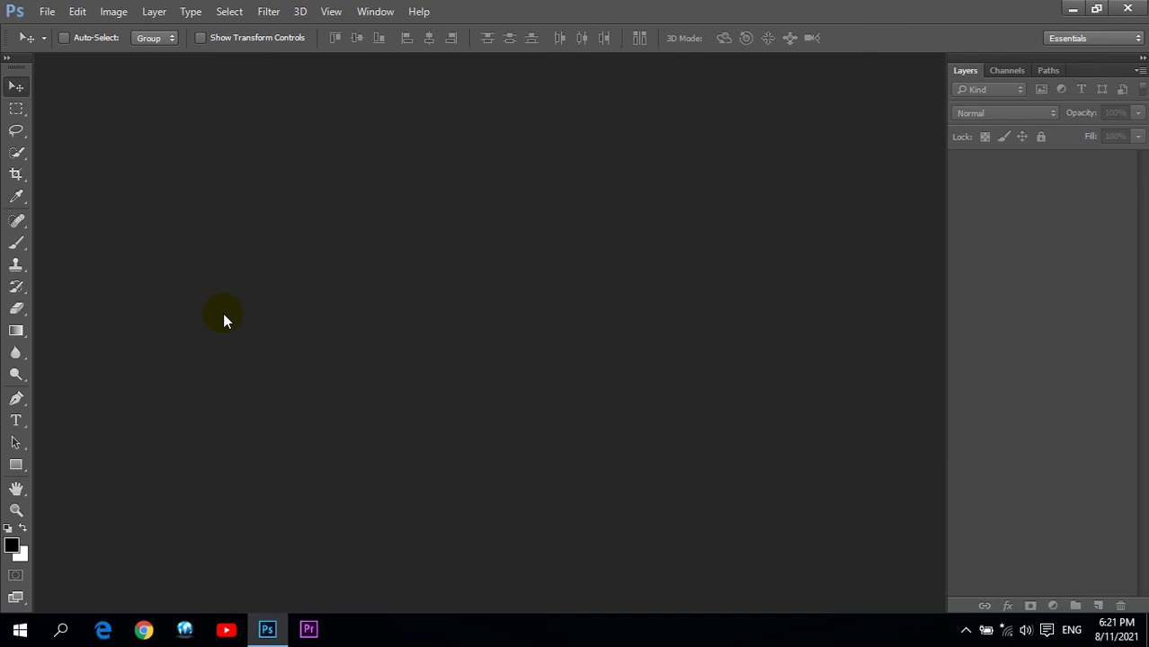
click(47, 12)
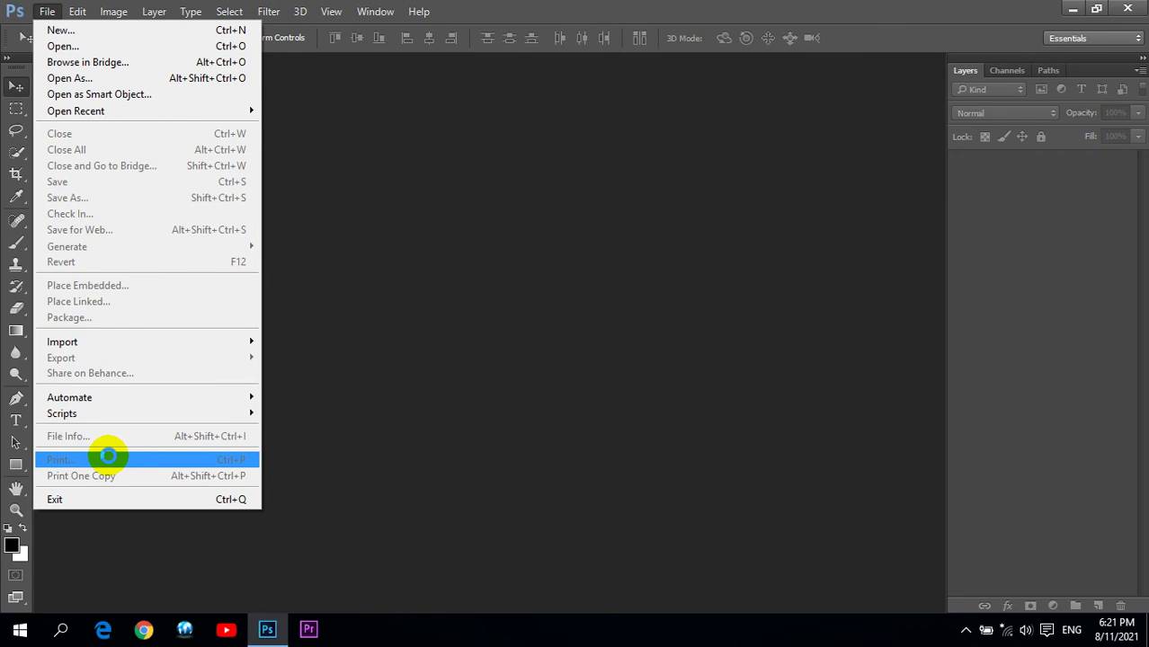
click(589, 8)
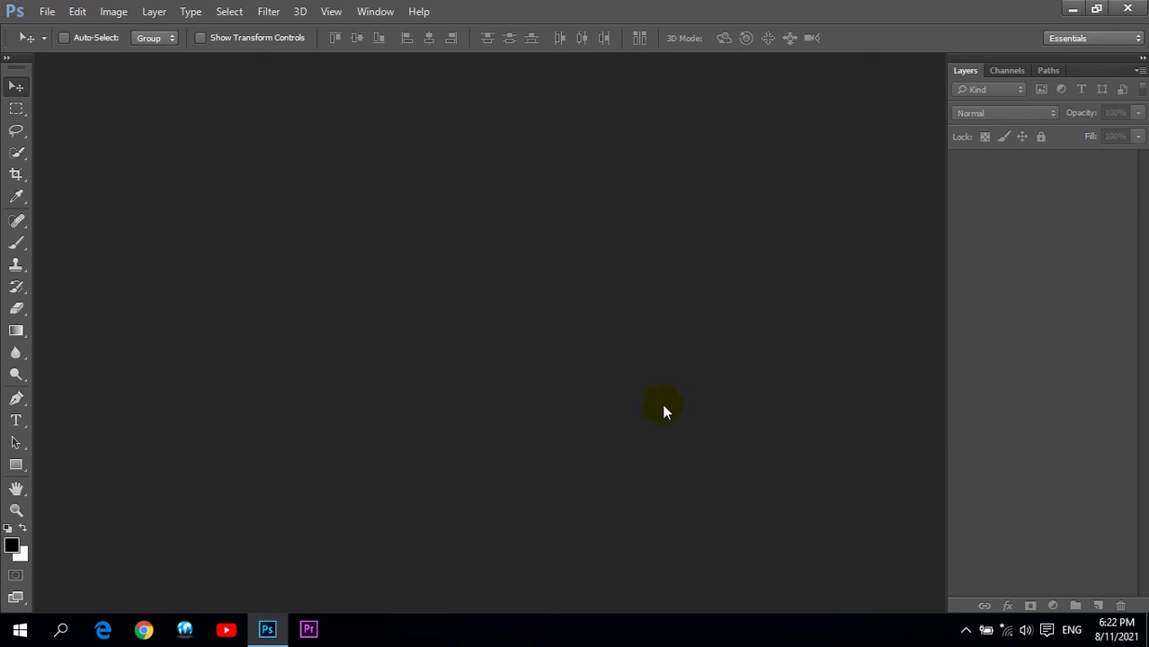
Start a new document using the Web preset at 1024 x 768
click(46, 11)
click(689, 256)
click(47, 11)
click(61, 29)
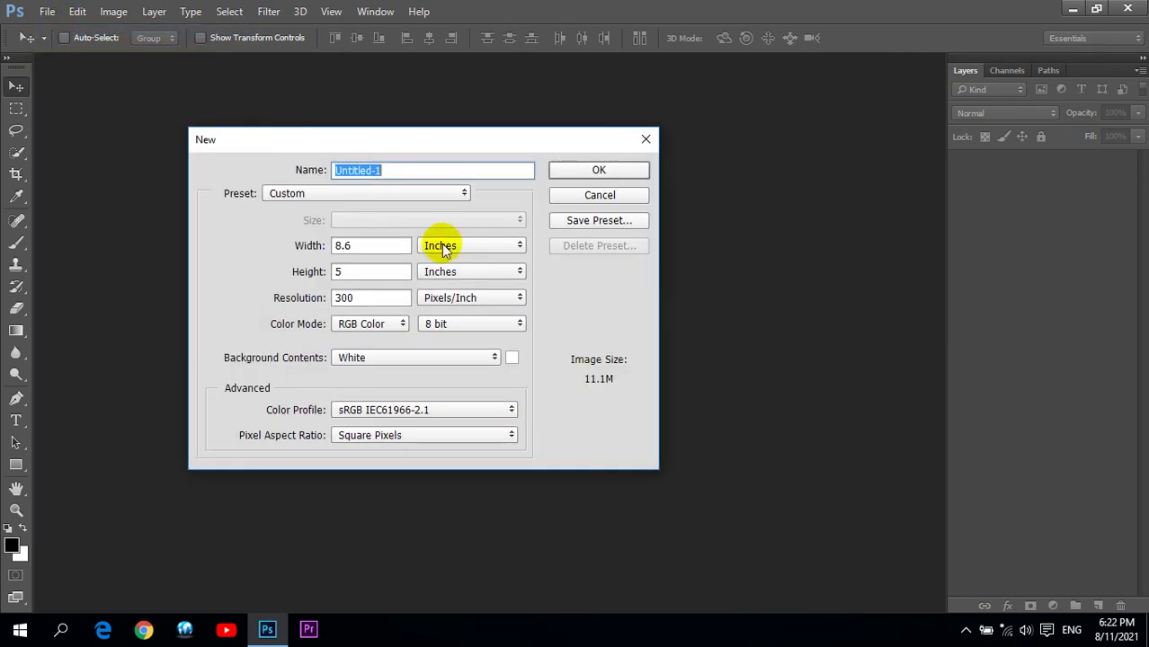
click(367, 194)
click(449, 162)
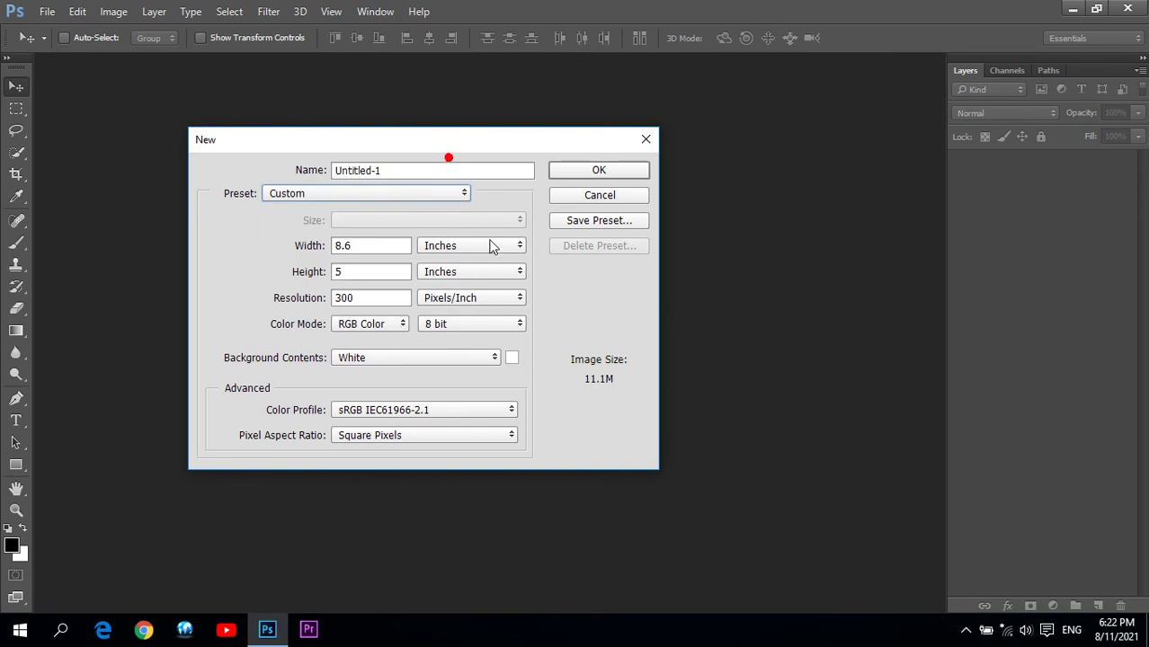
click(490, 245)
click(450, 261)
click(384, 194)
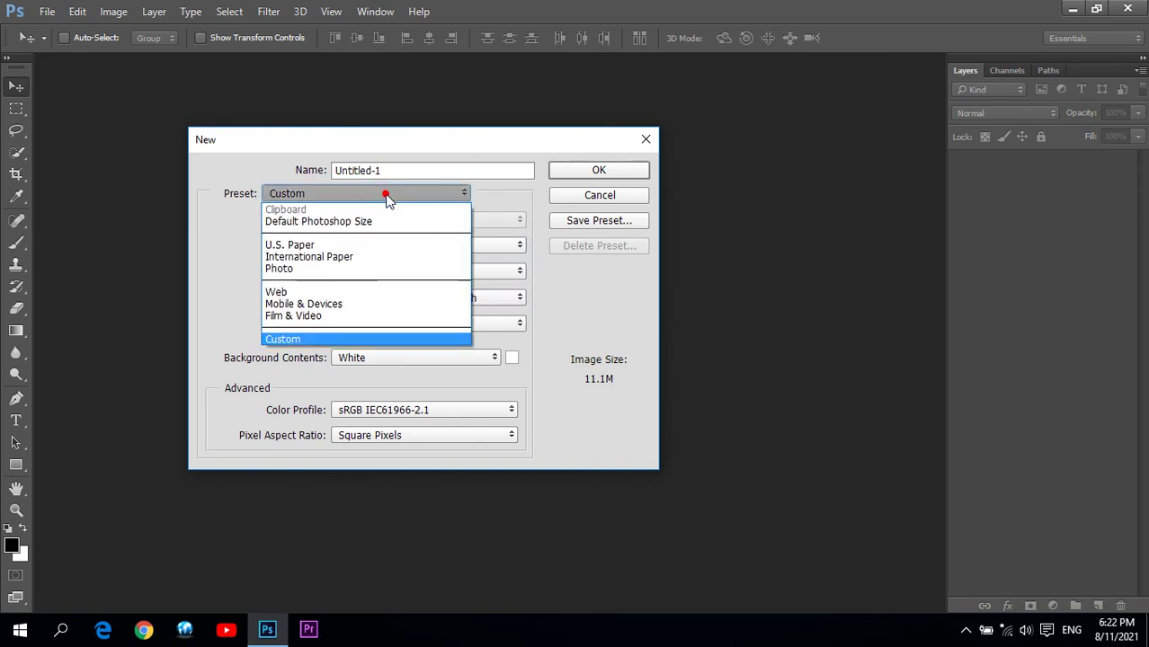
click(297, 289)
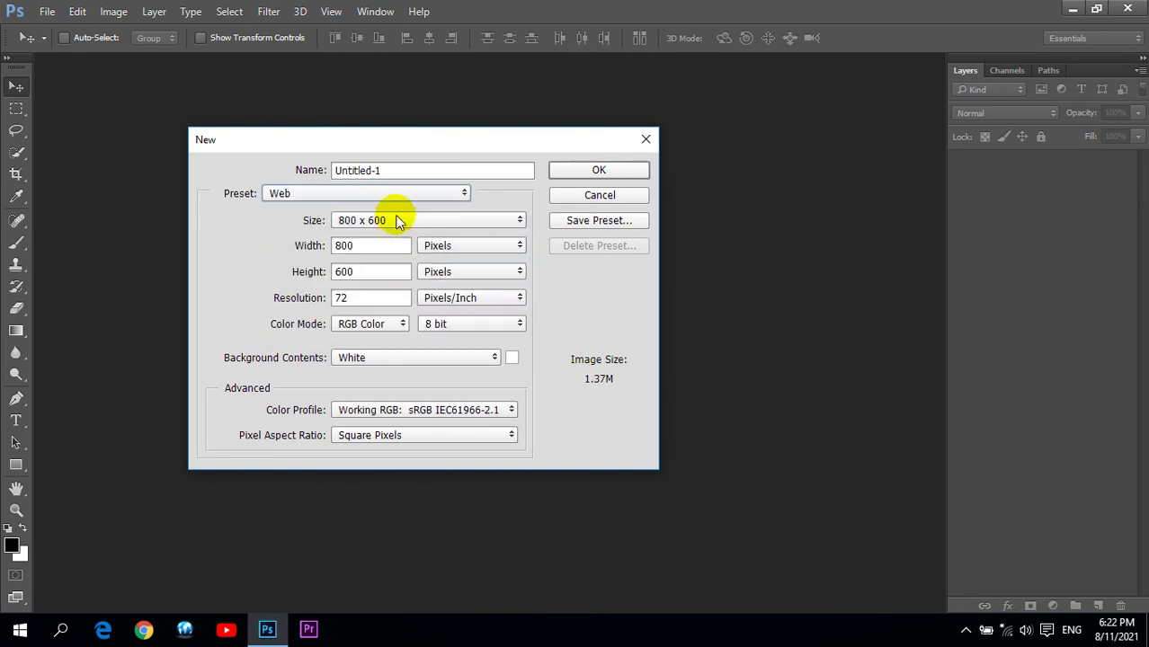
click(393, 222)
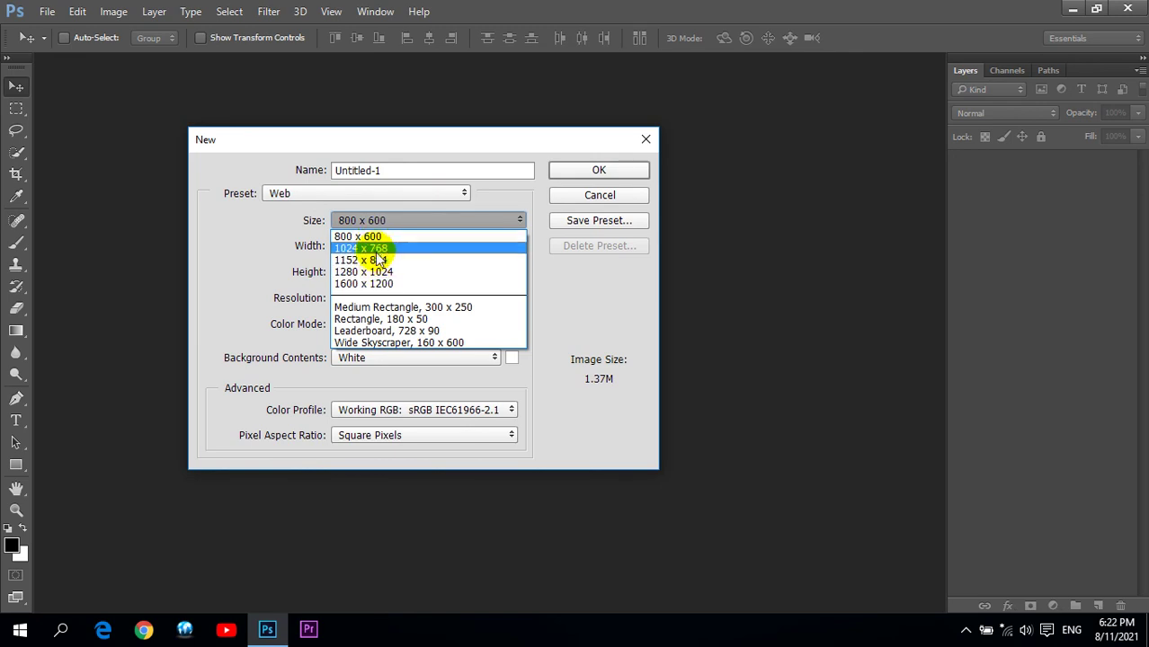
click(377, 250)
Set resolution to 300 and the colour profile to Don't Color Manage, then create it
double_click(360, 300)
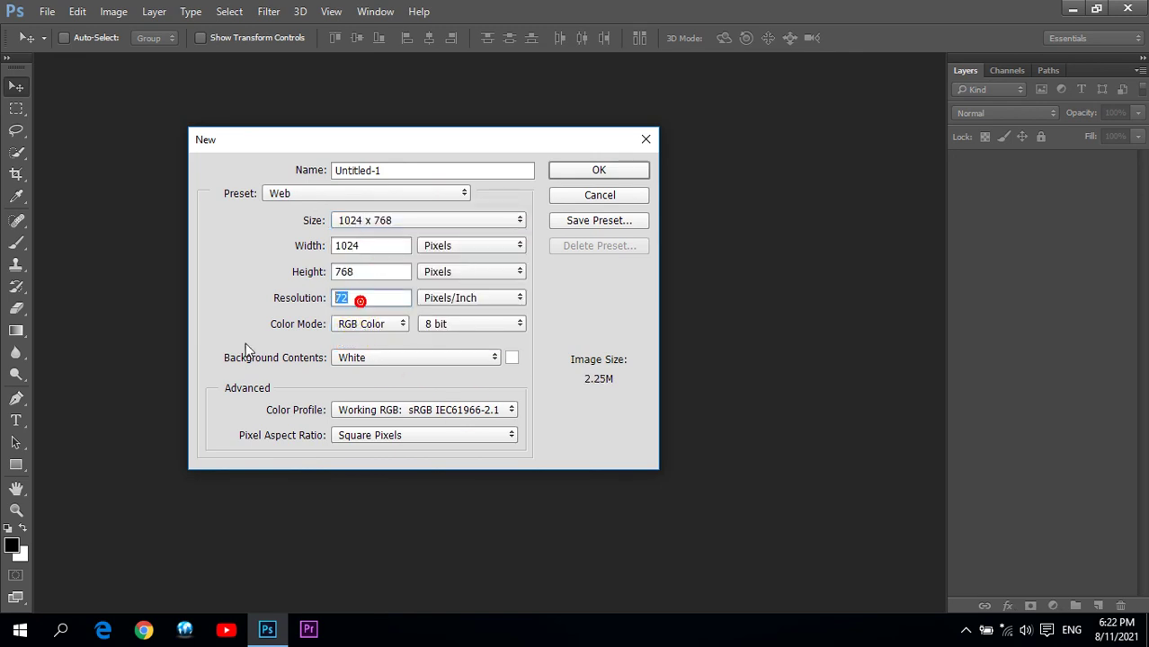
text(300)
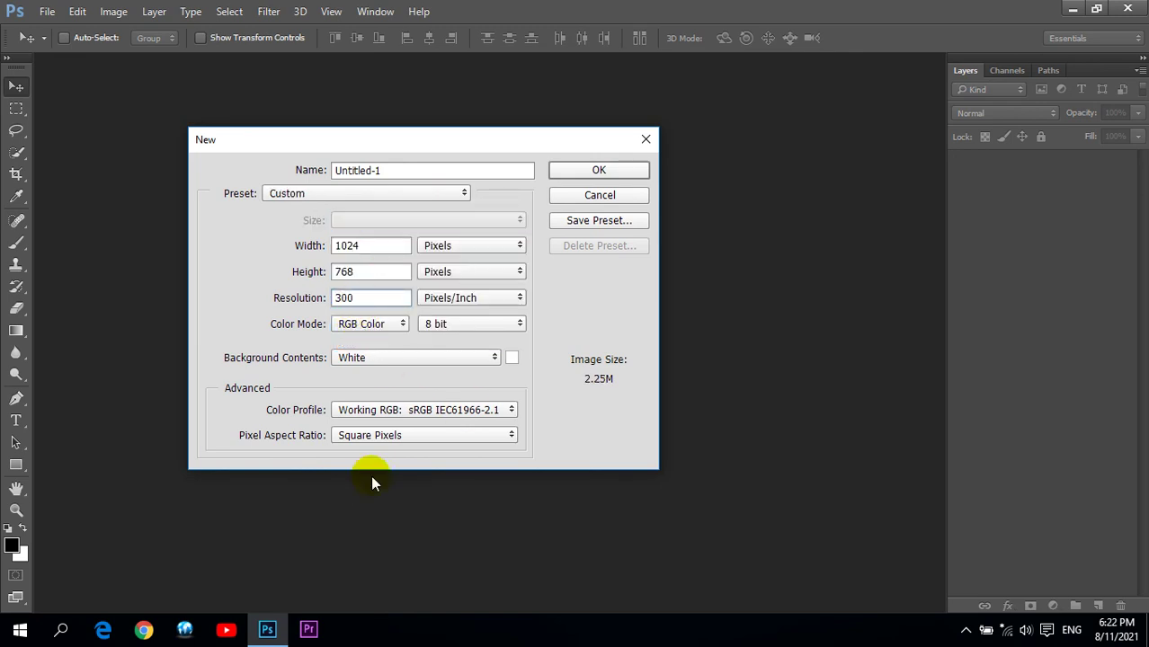
click(456, 411)
click(392, 168)
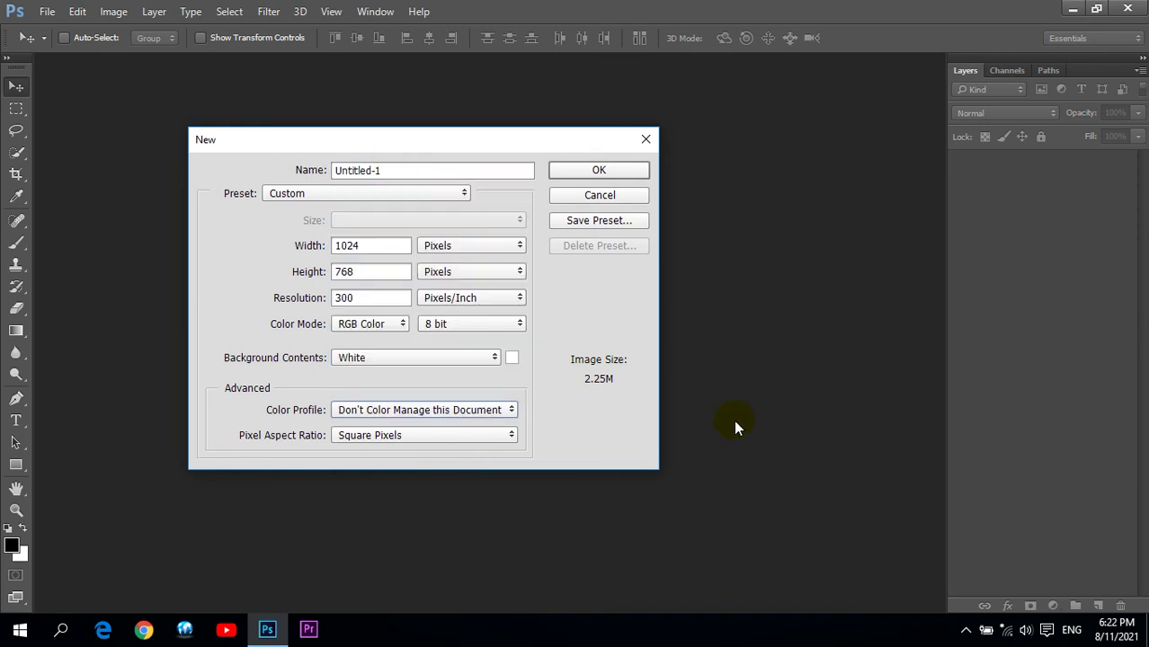
click(378, 299)
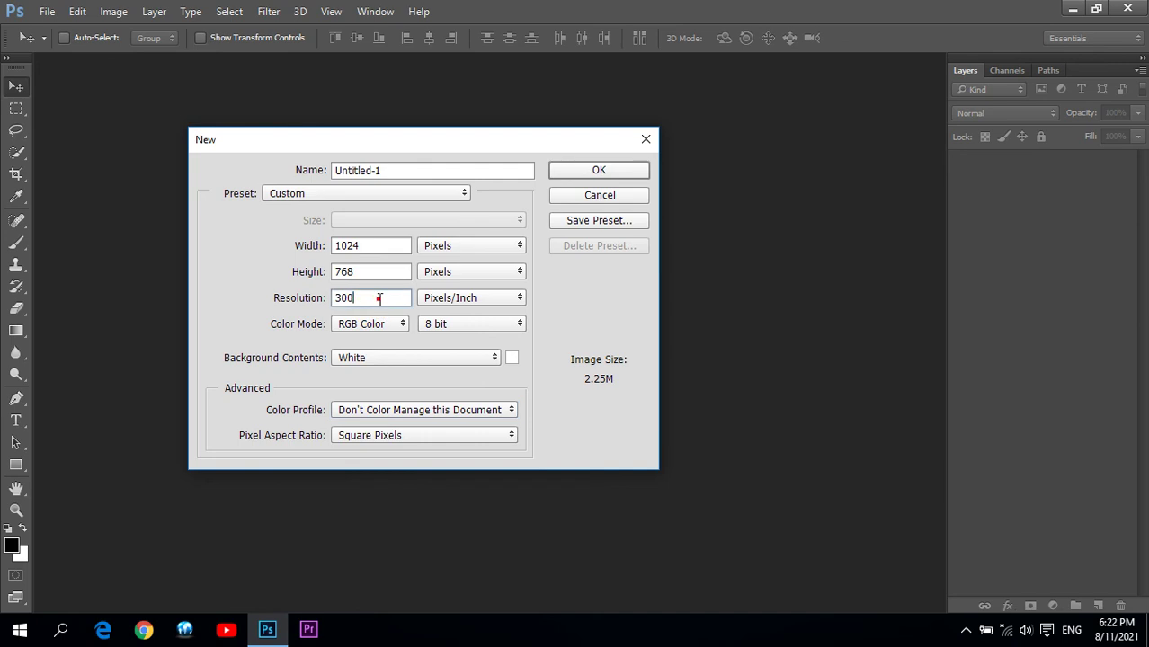
drag(397, 141, 414, 140)
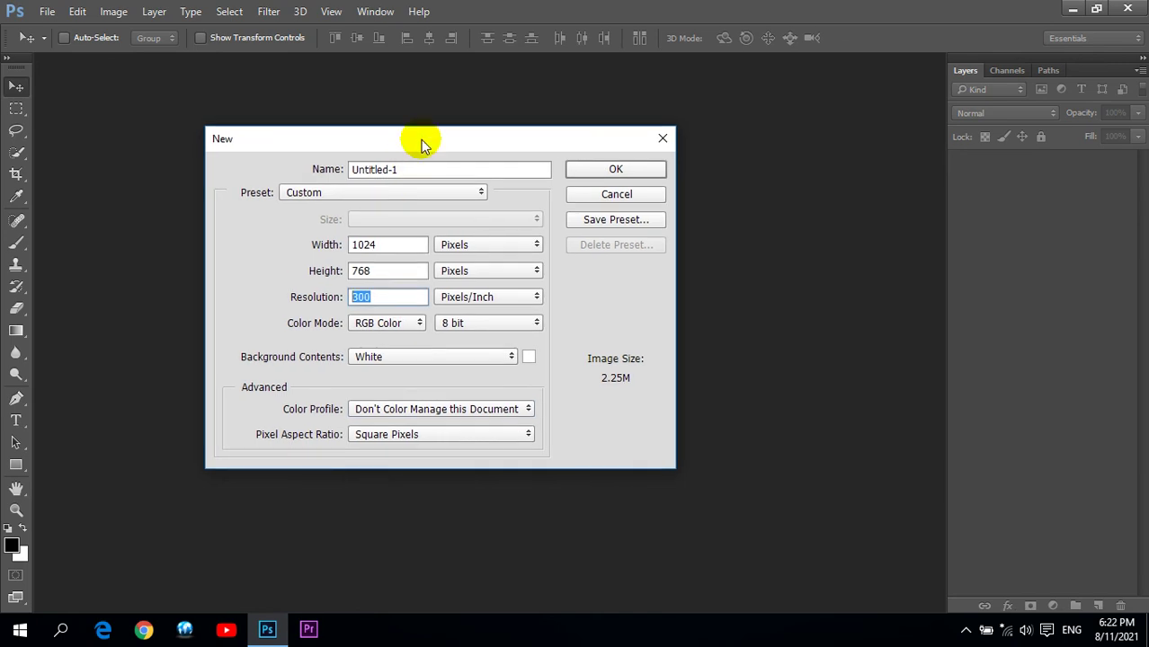
double_click(384, 297)
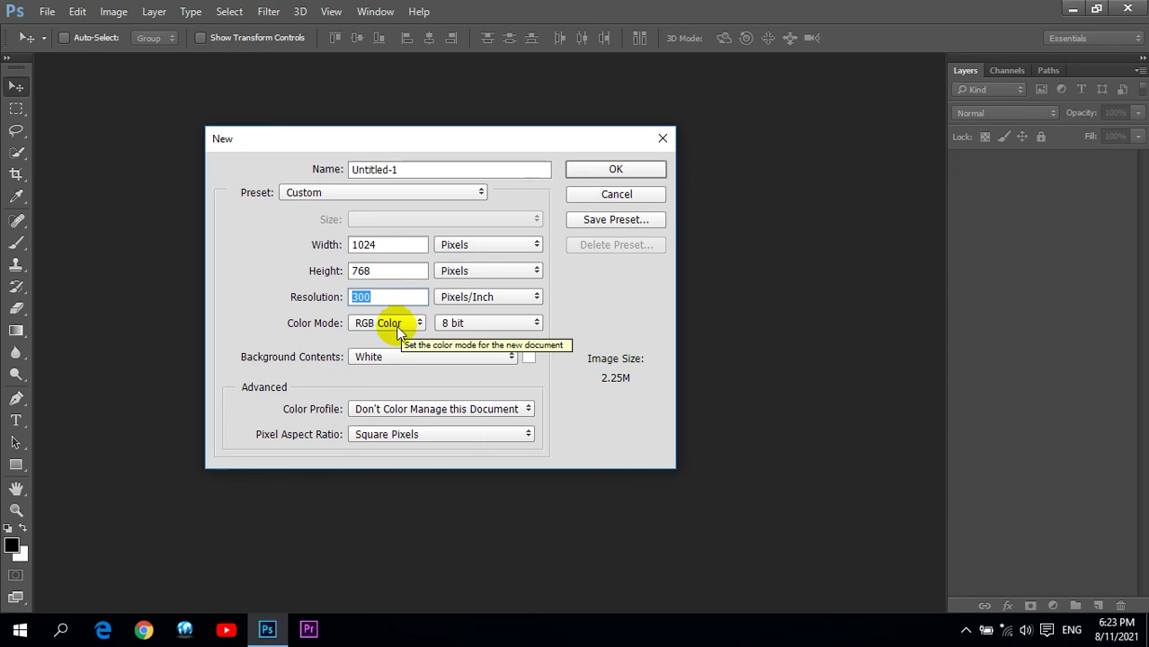
click(593, 174)
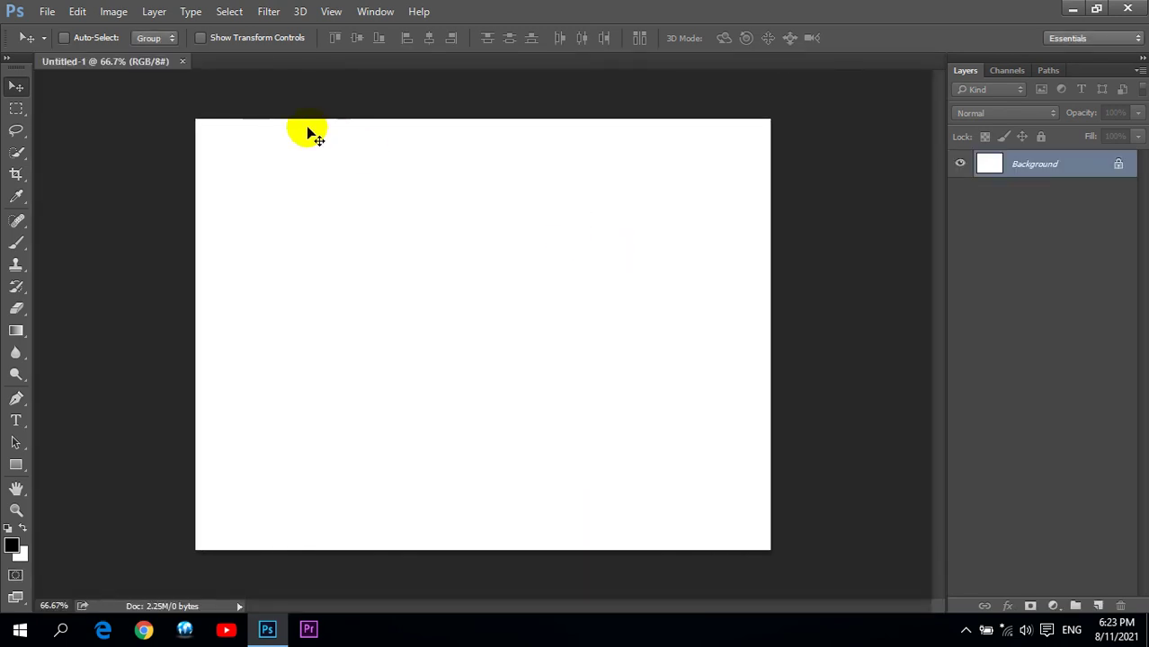
Float the document window, fit it to the screen, and add a new empty layer
drag(119, 62, 193, 121)
drag(368, 86, 464, 86)
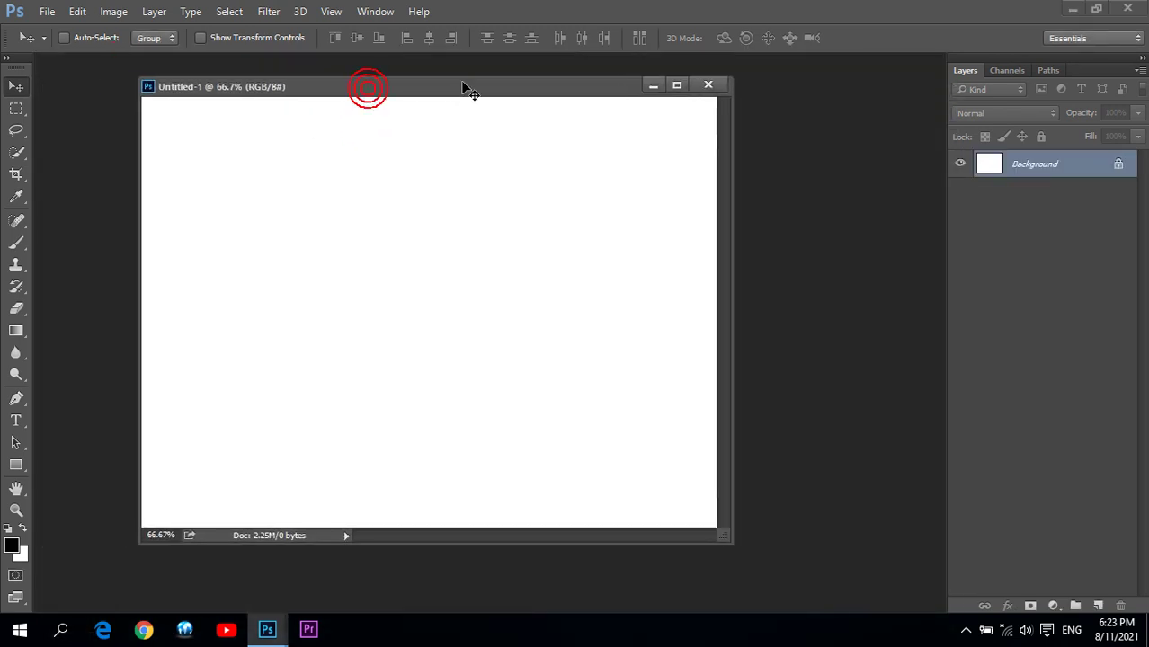
click(16, 510)
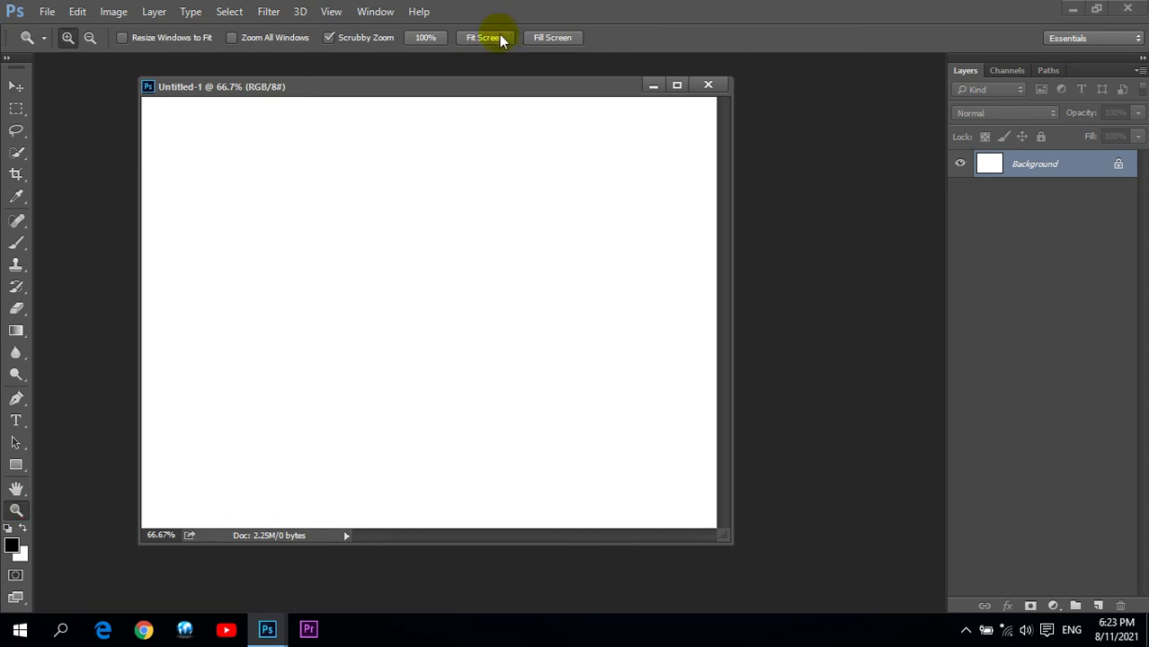
click(485, 38)
drag(550, 70, 540, 69)
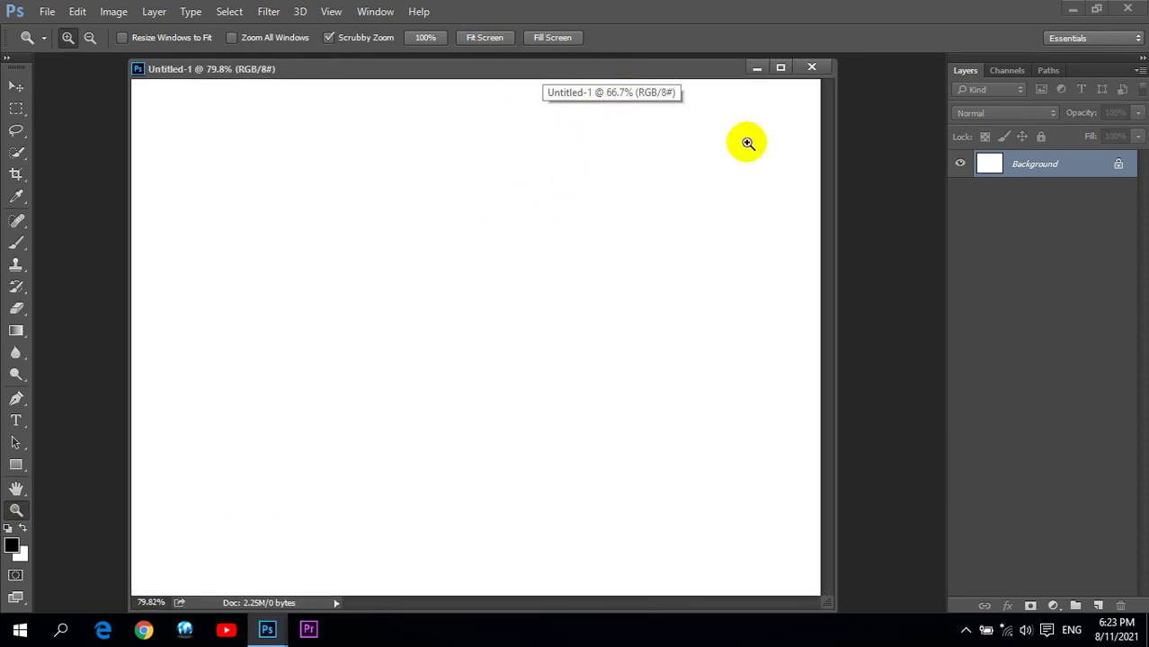
click(1098, 606)
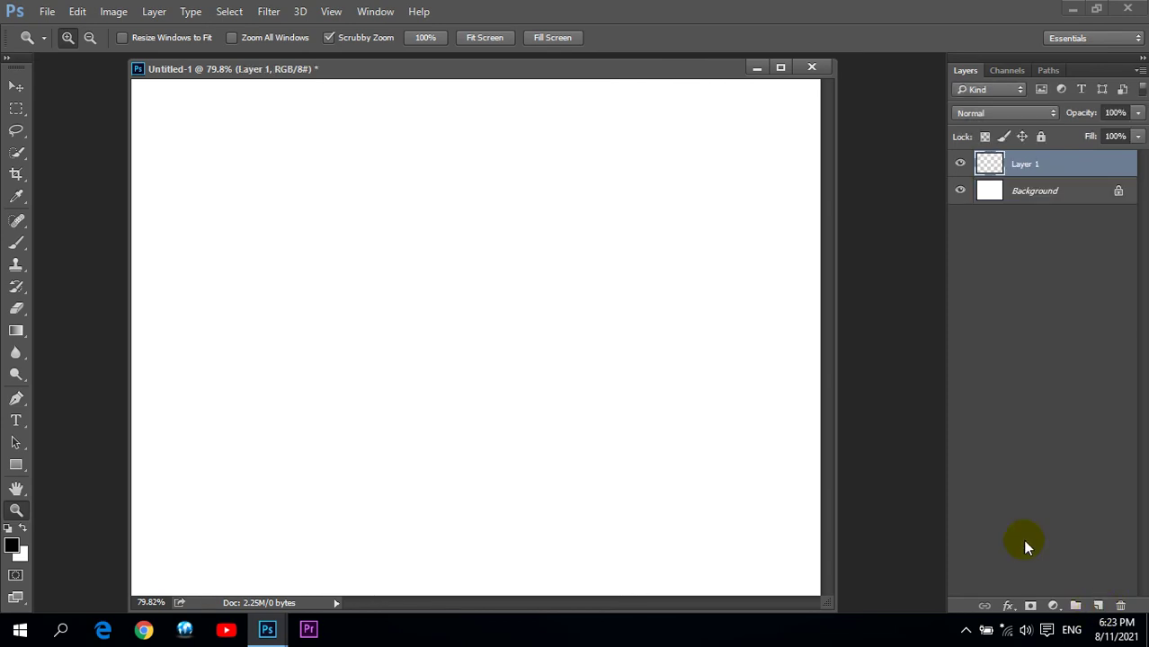
Set the foreground colour to bright yellow #f0ff00 and fill Layer 1 with it
click(11, 545)
click(906, 241)
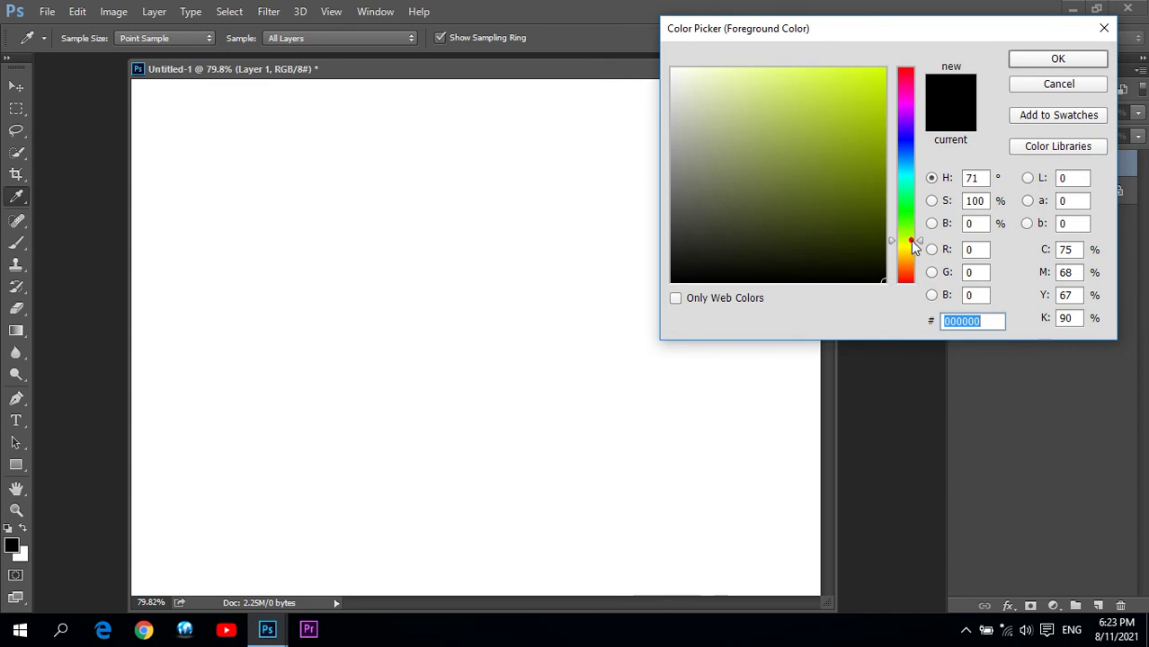
drag(894, 243, 890, 243)
click(852, 92)
drag(852, 91, 887, 68)
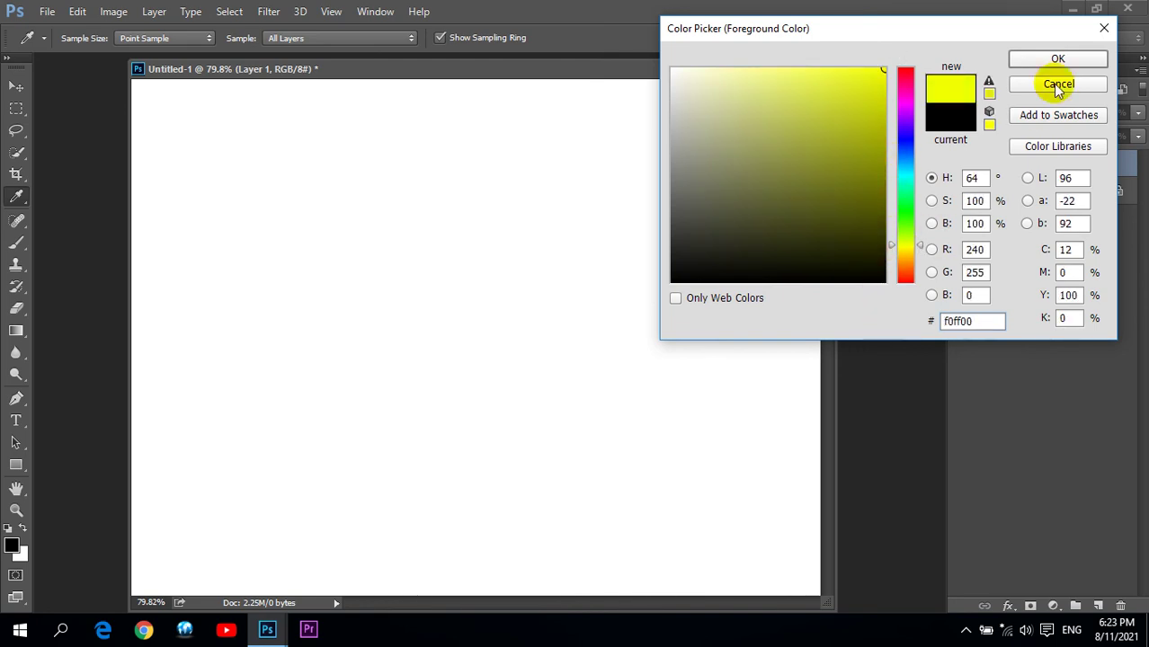
key(Return)
key(z)
key(alt+BackSpace)
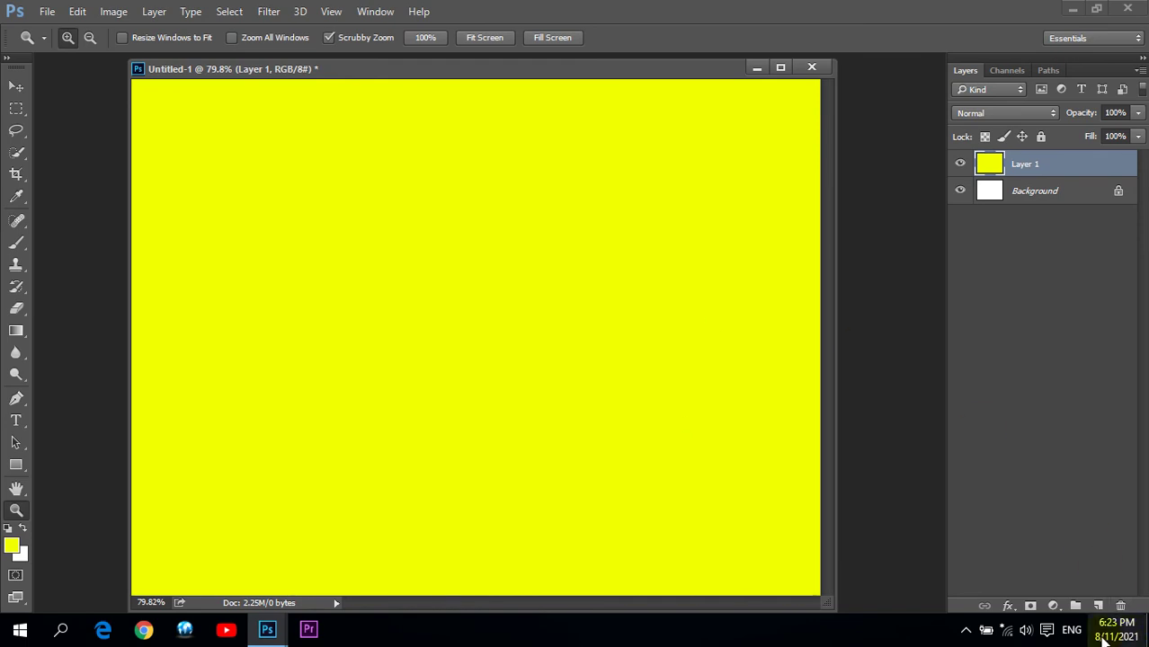
Remove an extra empty layer and start an Edit > Stroke with white as its colour
click(1094, 606)
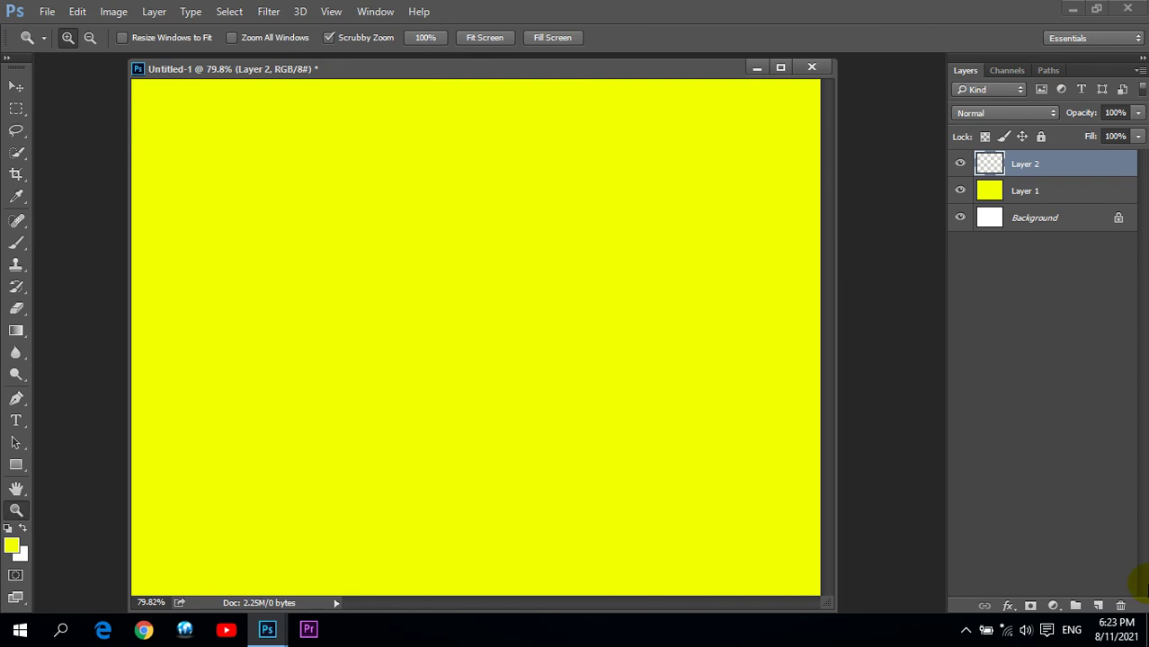
click(1120, 606)
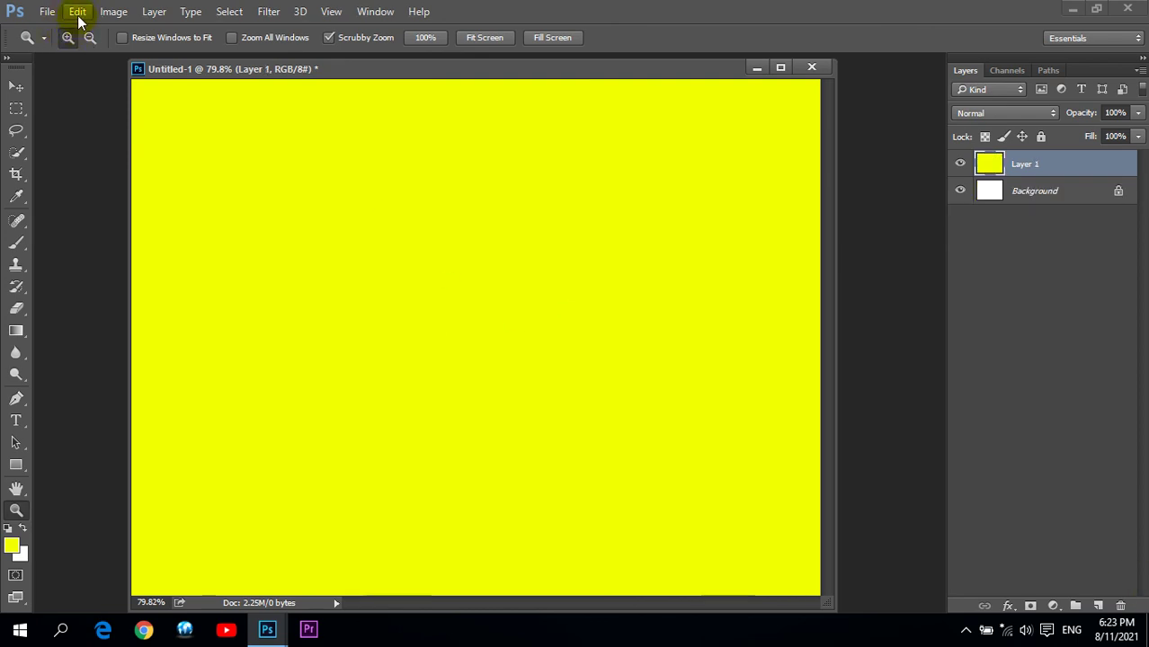
click(79, 20)
click(135, 252)
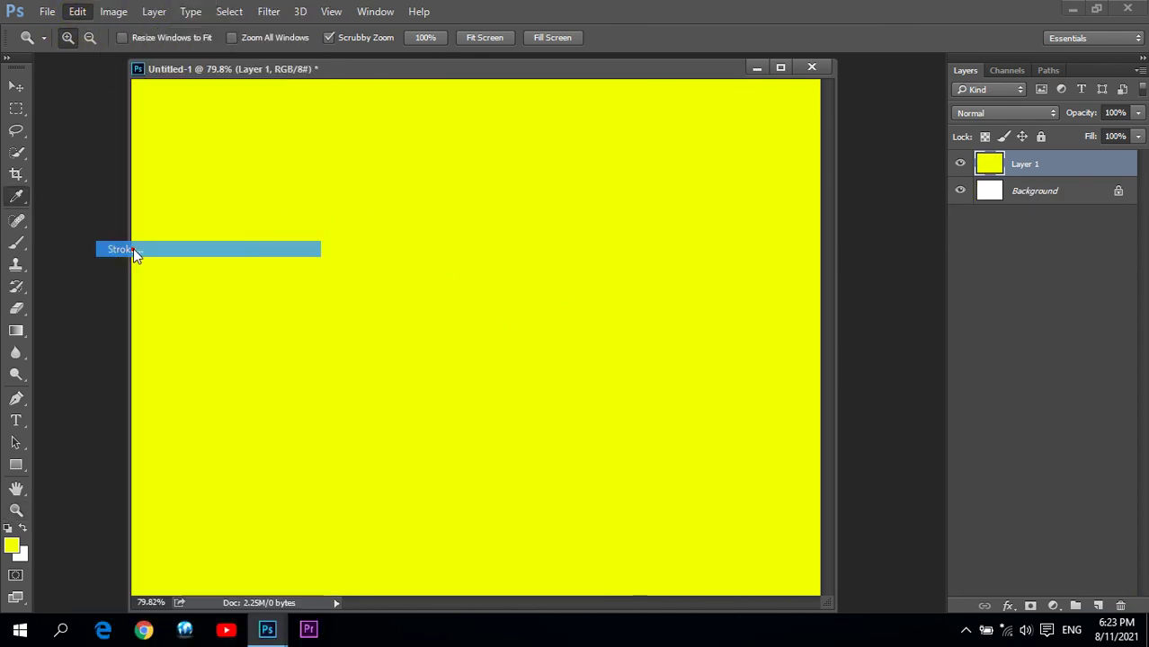
click(772, 122)
drag(744, 152, 672, 68)
click(1052, 58)
click(753, 94)
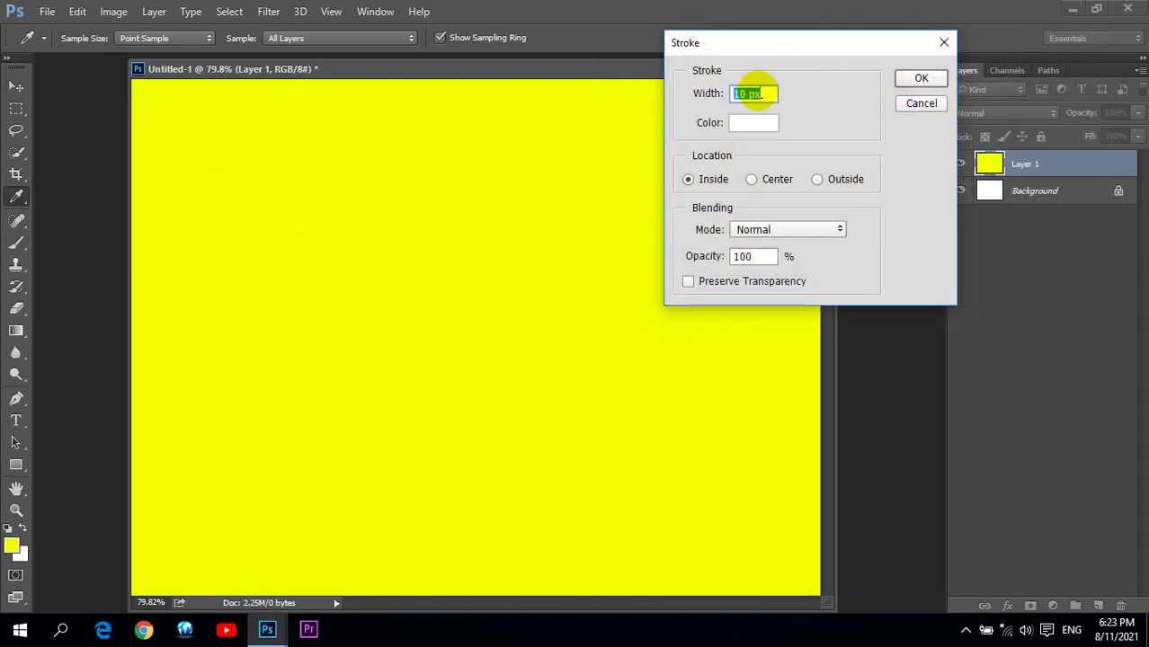
Set the stroke location to Inside and apply the 10 px white border
click(692, 182)
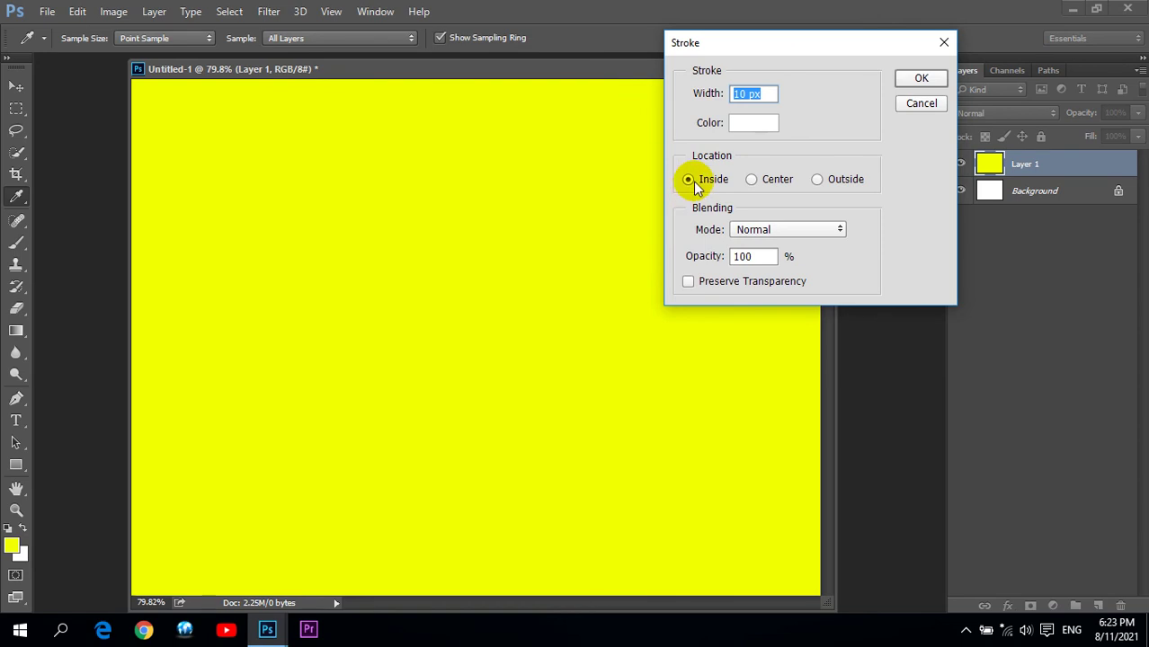
click(777, 182)
click(847, 181)
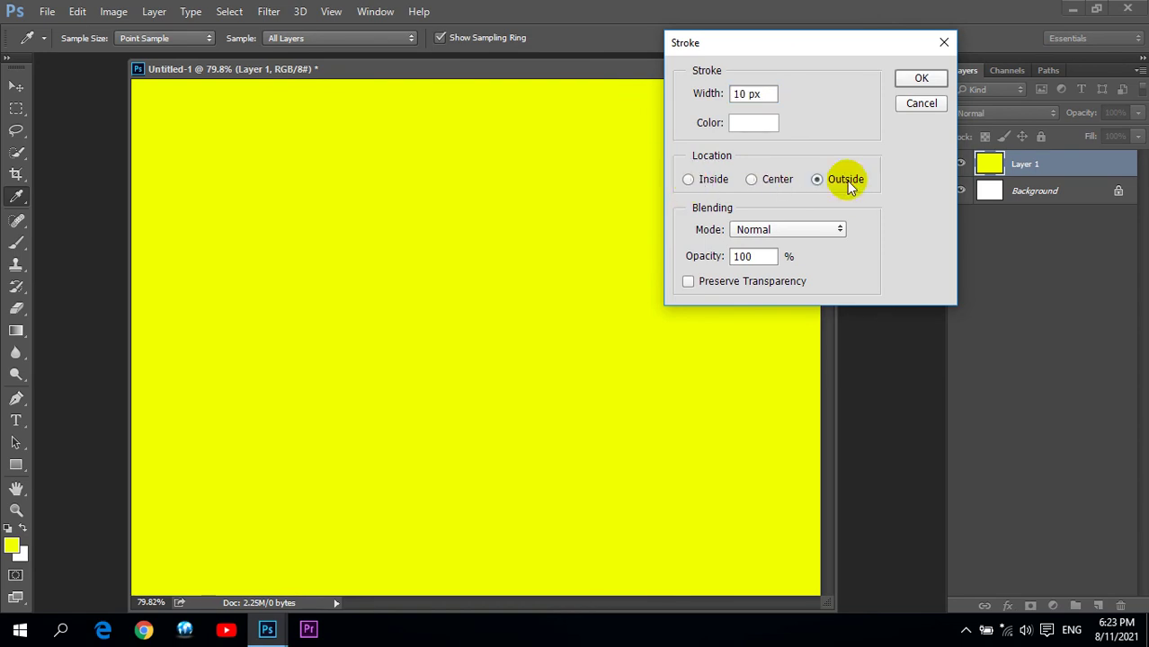
click(701, 182)
click(921, 79)
key(z)
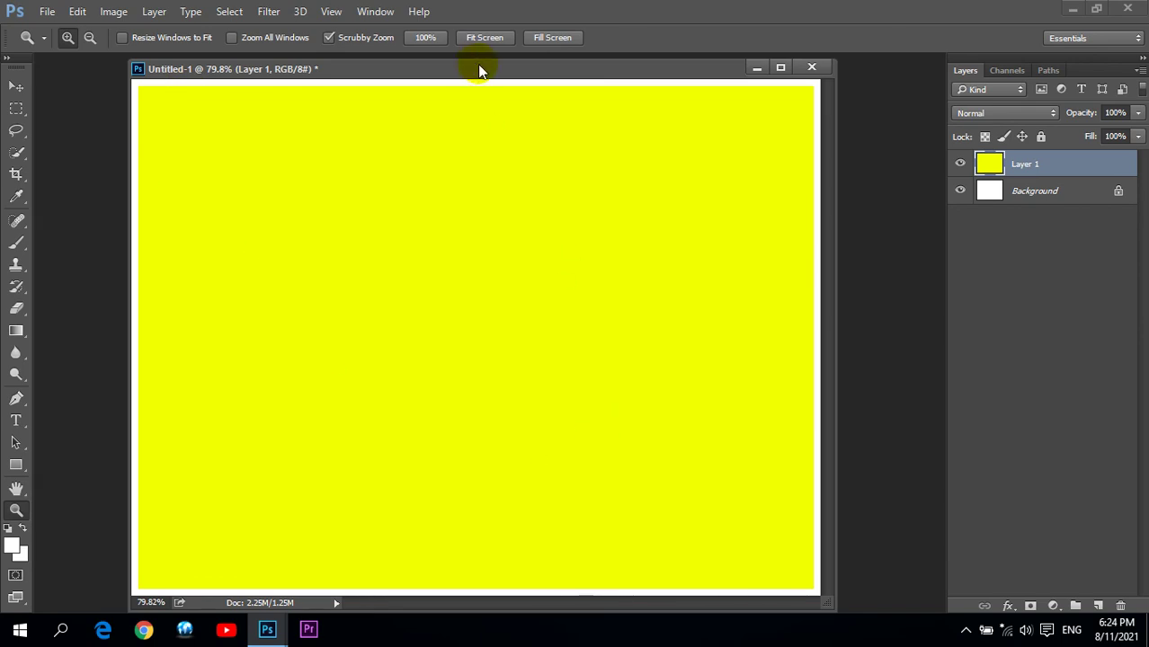
drag(477, 69, 485, 71)
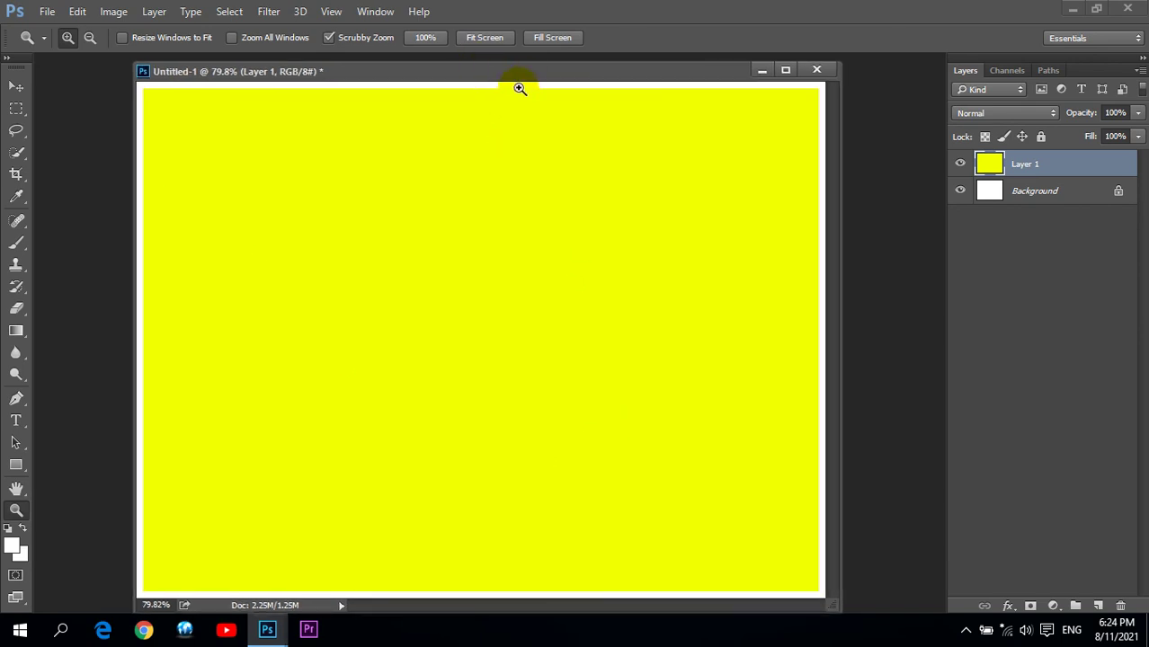
Add Layer 2 and make a wide elliptical selection centred across the canvas
click(1098, 605)
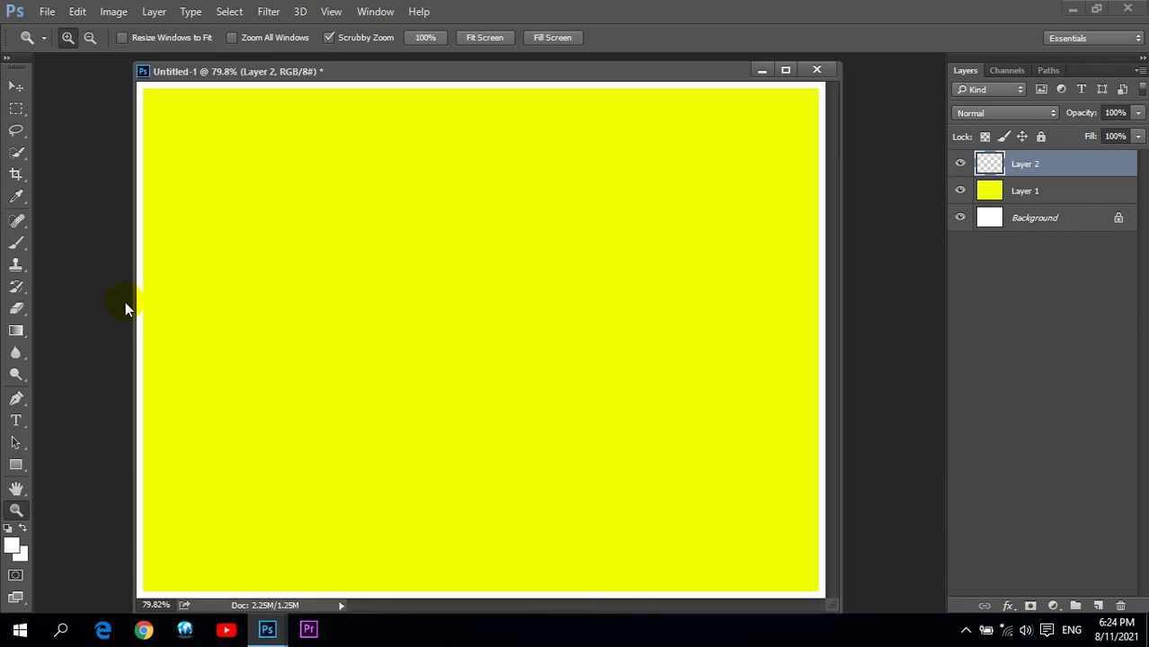
drag(18, 113, 90, 126)
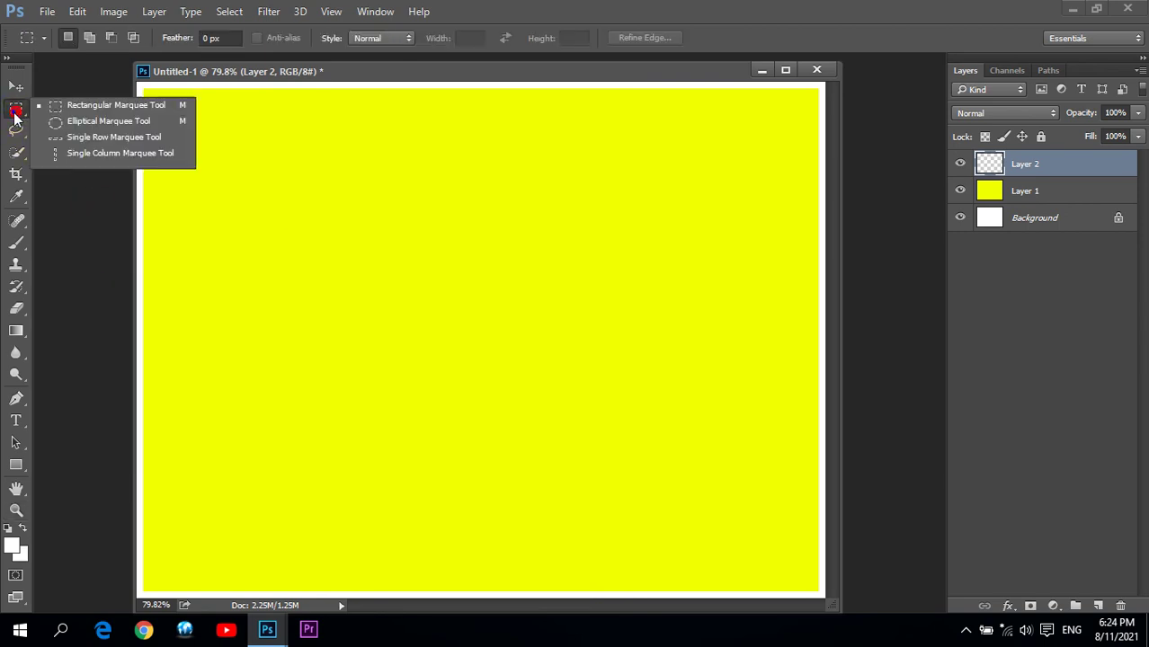
click(93, 124)
drag(144, 257, 814, 463)
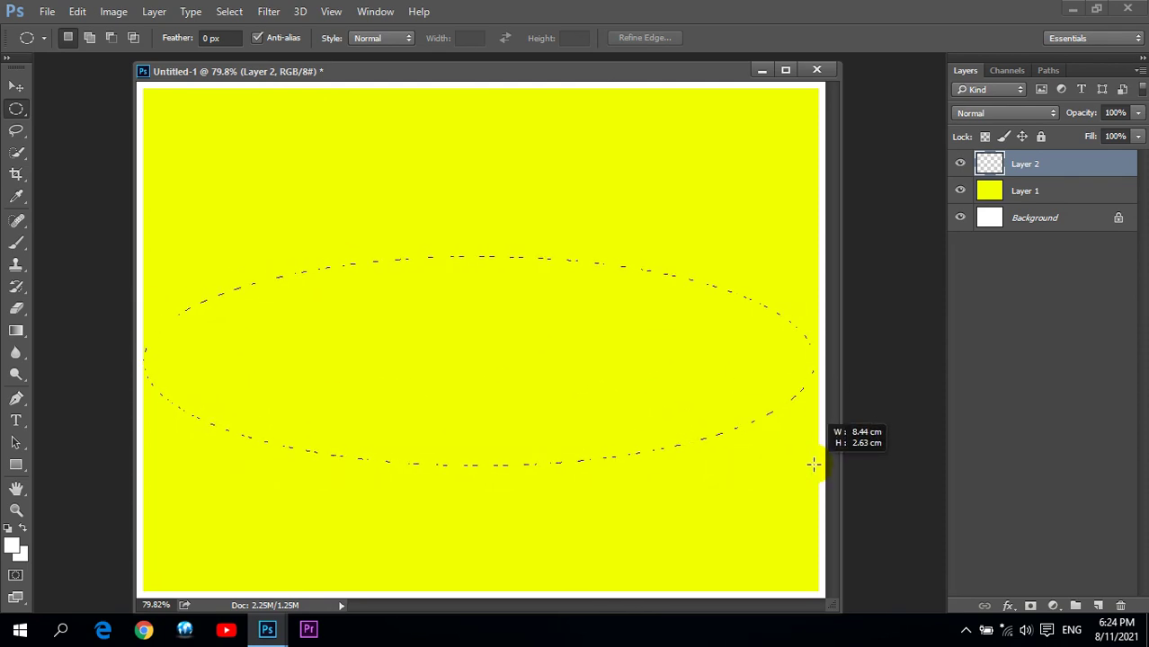
drag(813, 464, 808, 464)
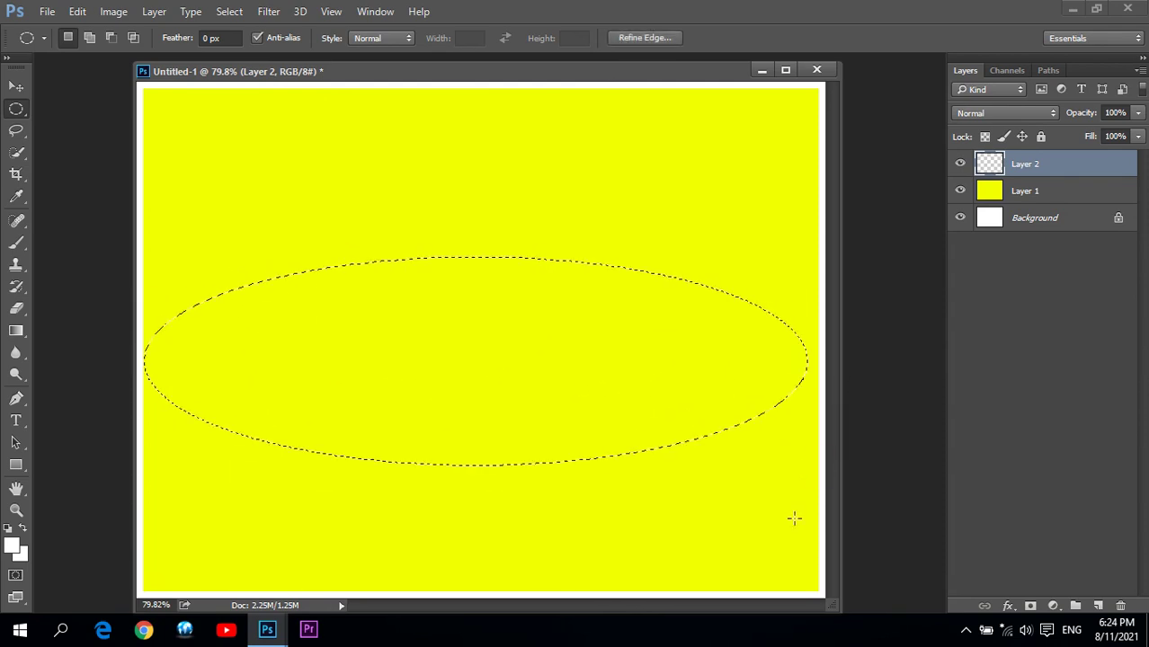
drag(529, 338, 530, 334)
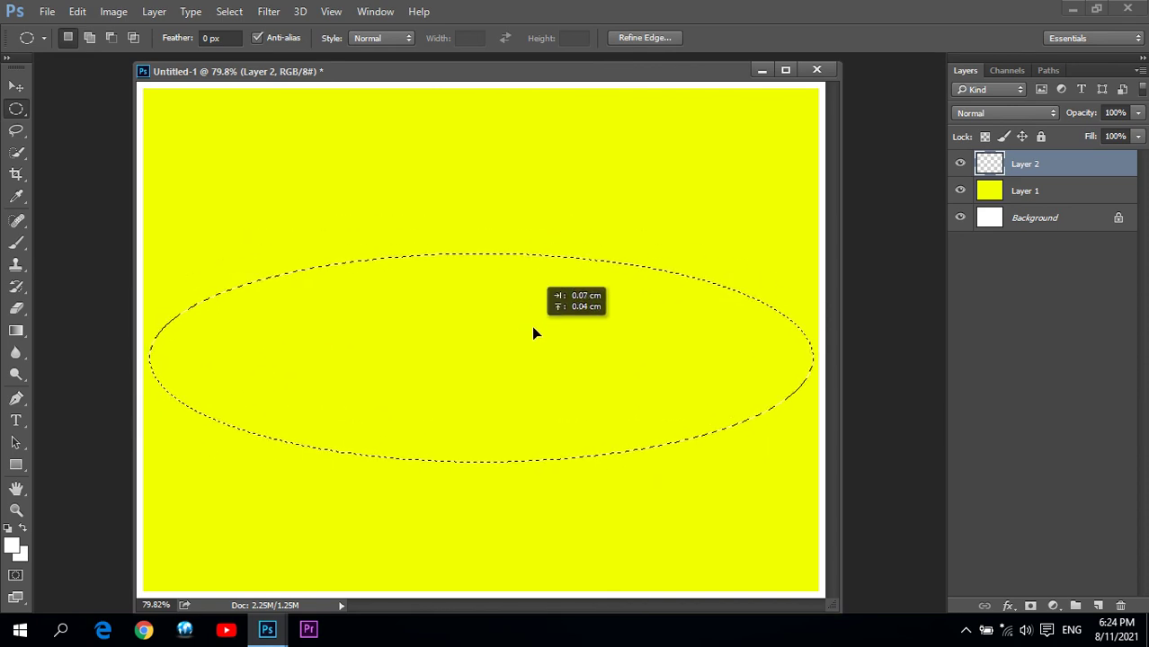
drag(530, 333, 532, 330)
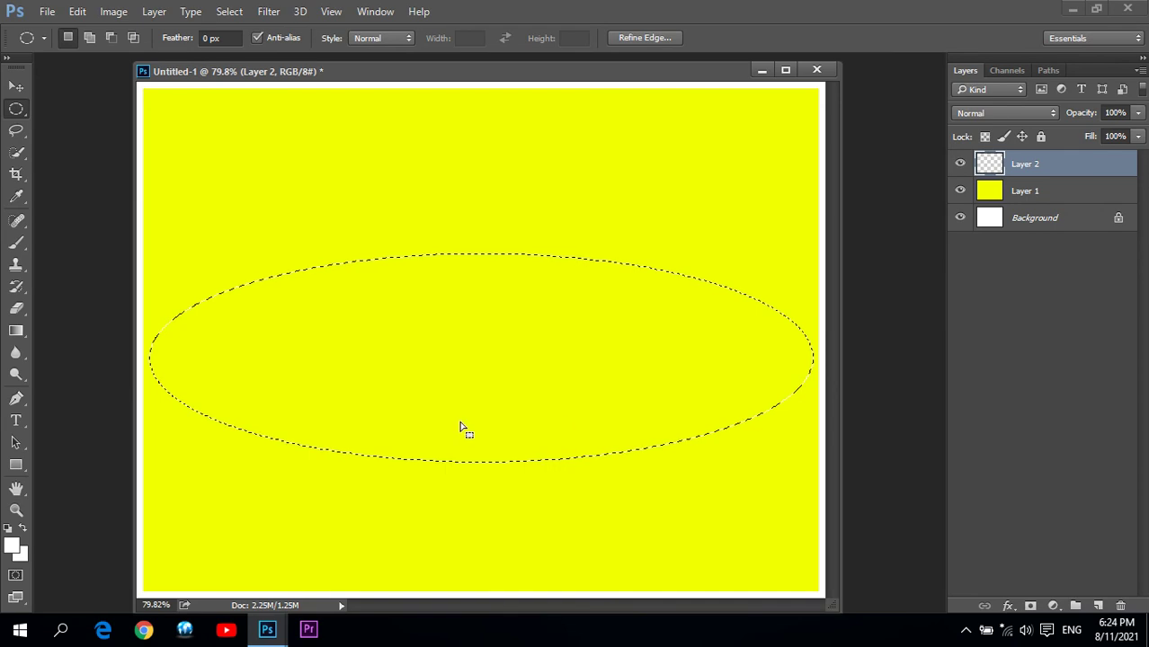
Fill the ellipse with dark navy blue and deselect it
click(11, 545)
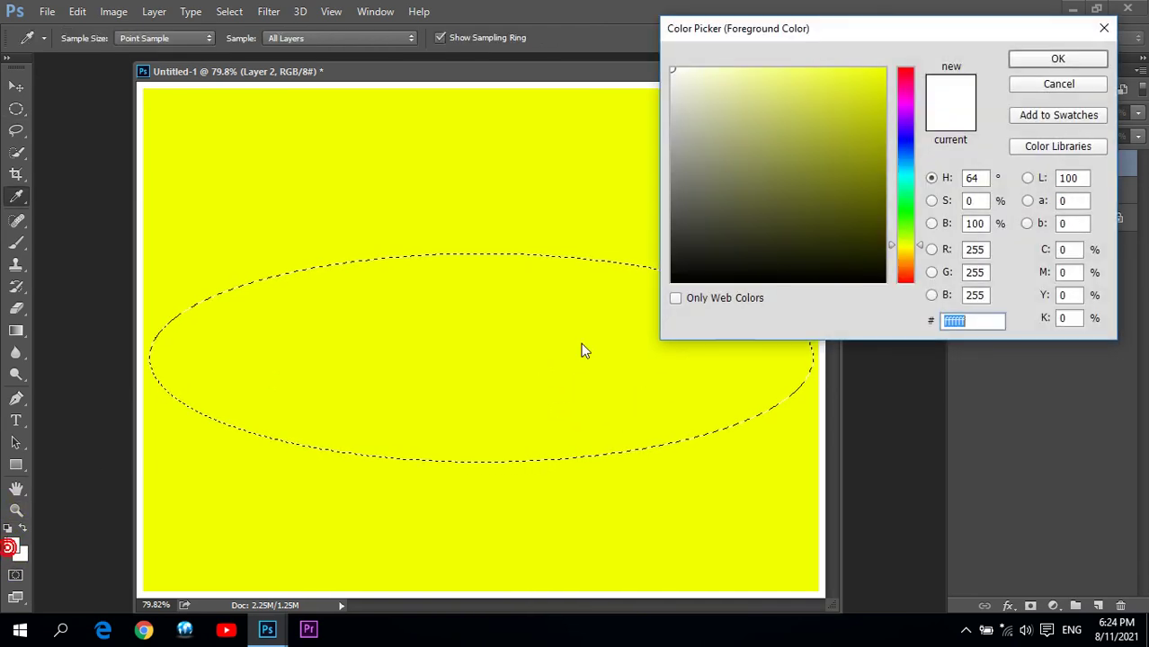
click(908, 134)
click(872, 155)
click(871, 221)
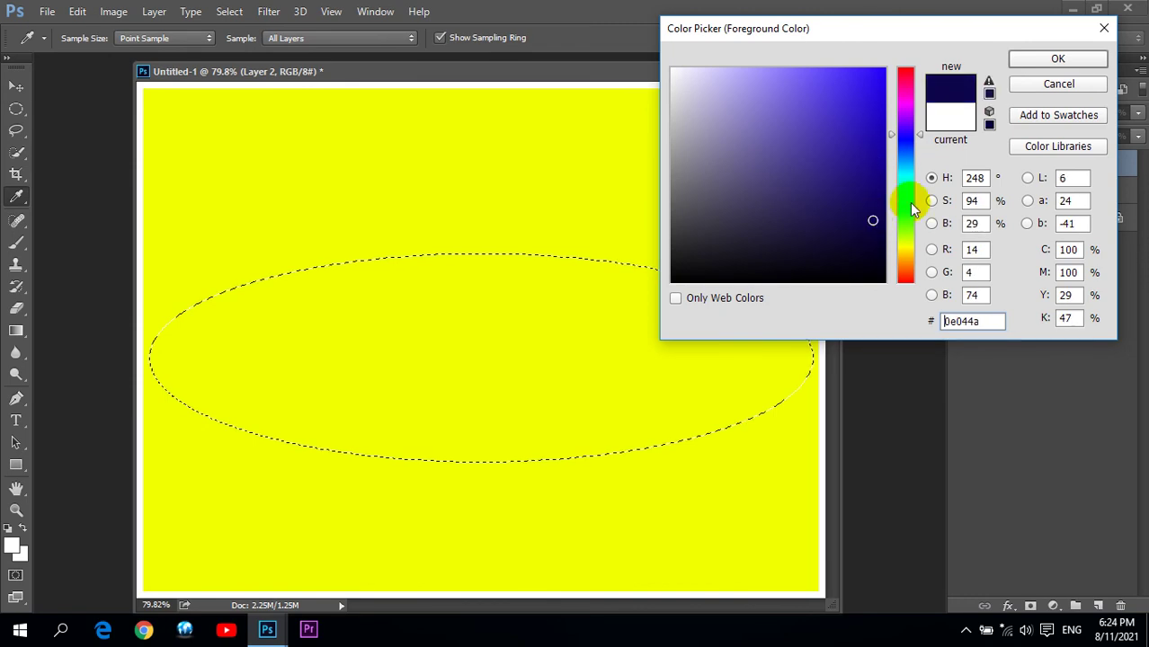
click(1058, 59)
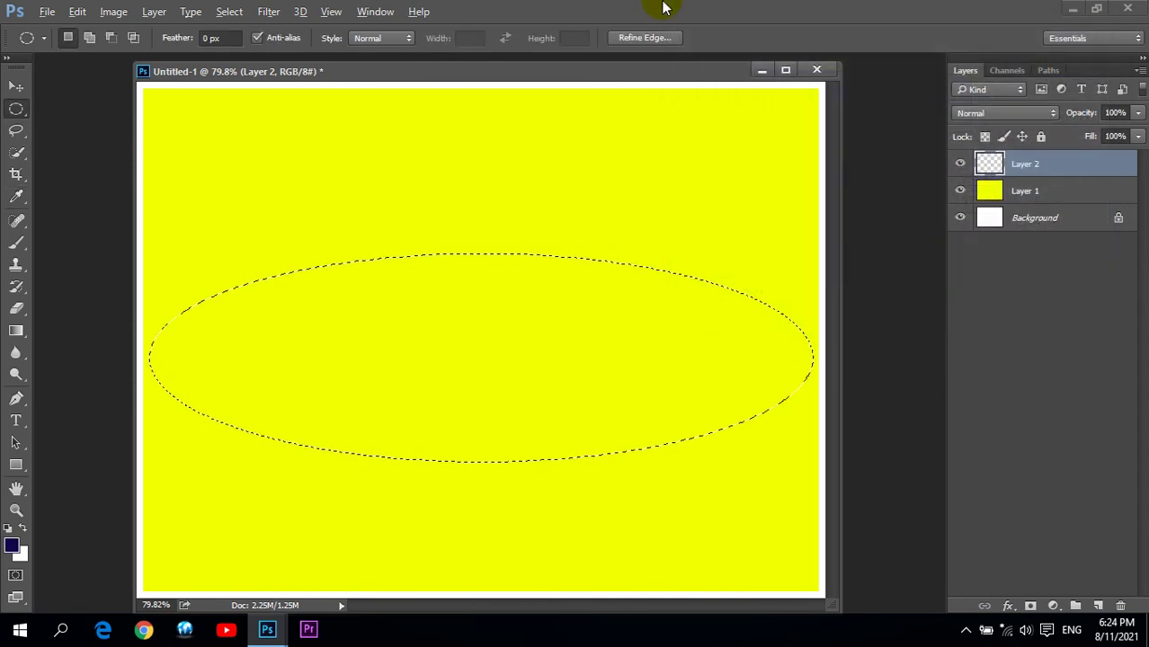
key(alt+BackSpace)
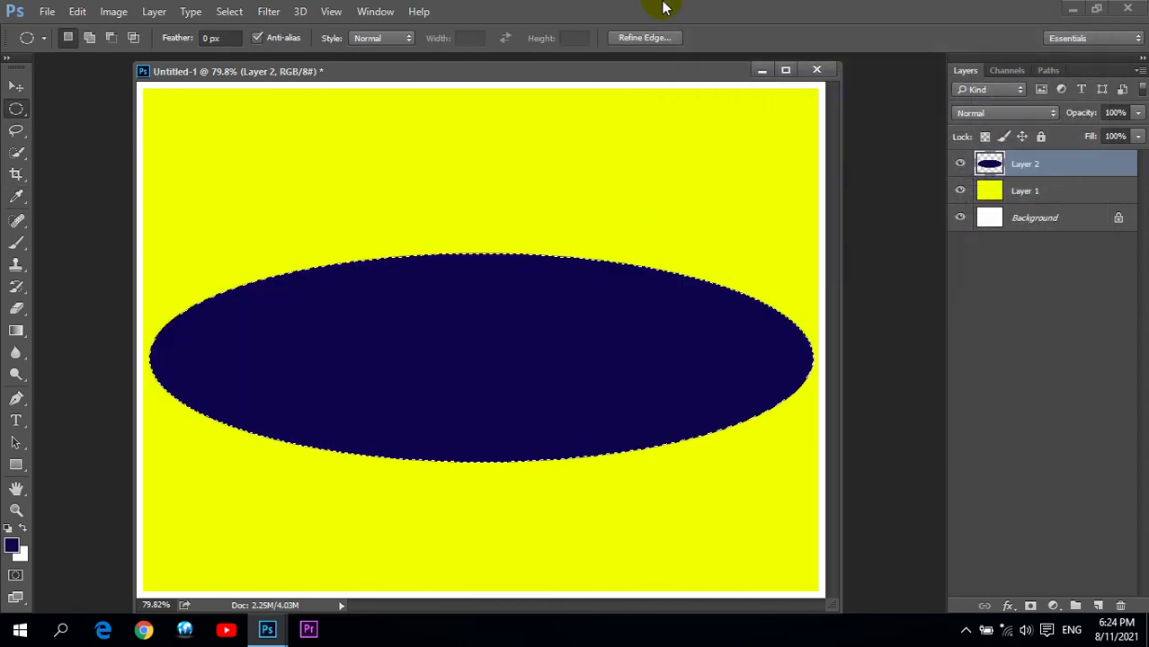
key(ctrl+d)
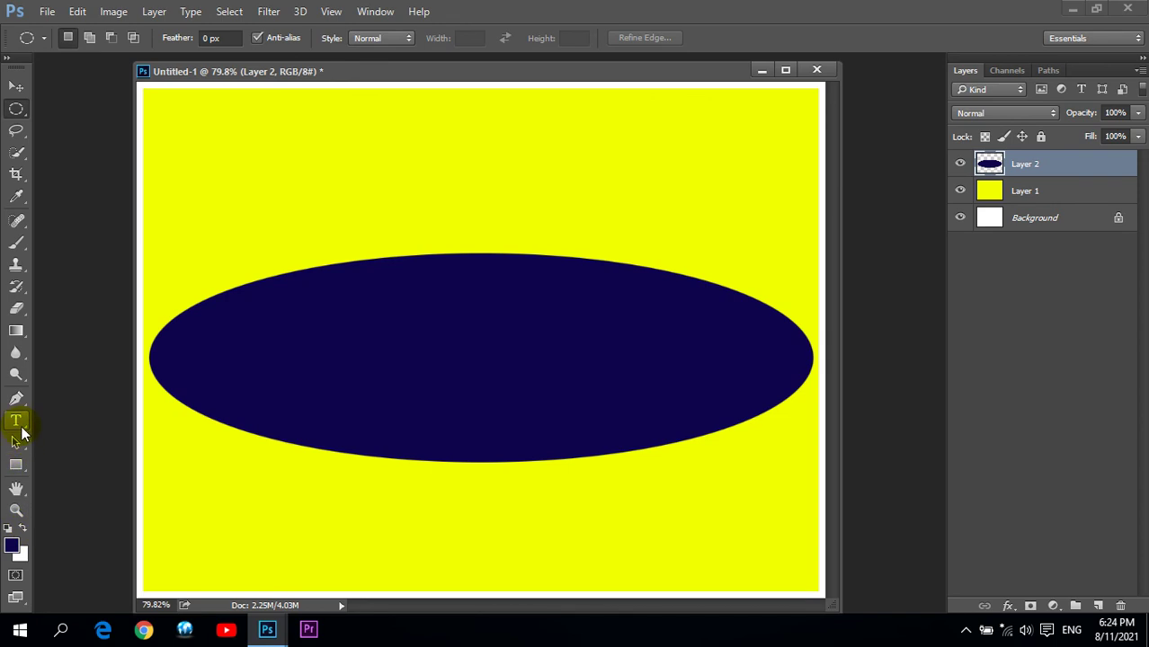
Type the MTN text on the ellipse with the Type tool and commit it
click(16, 420)
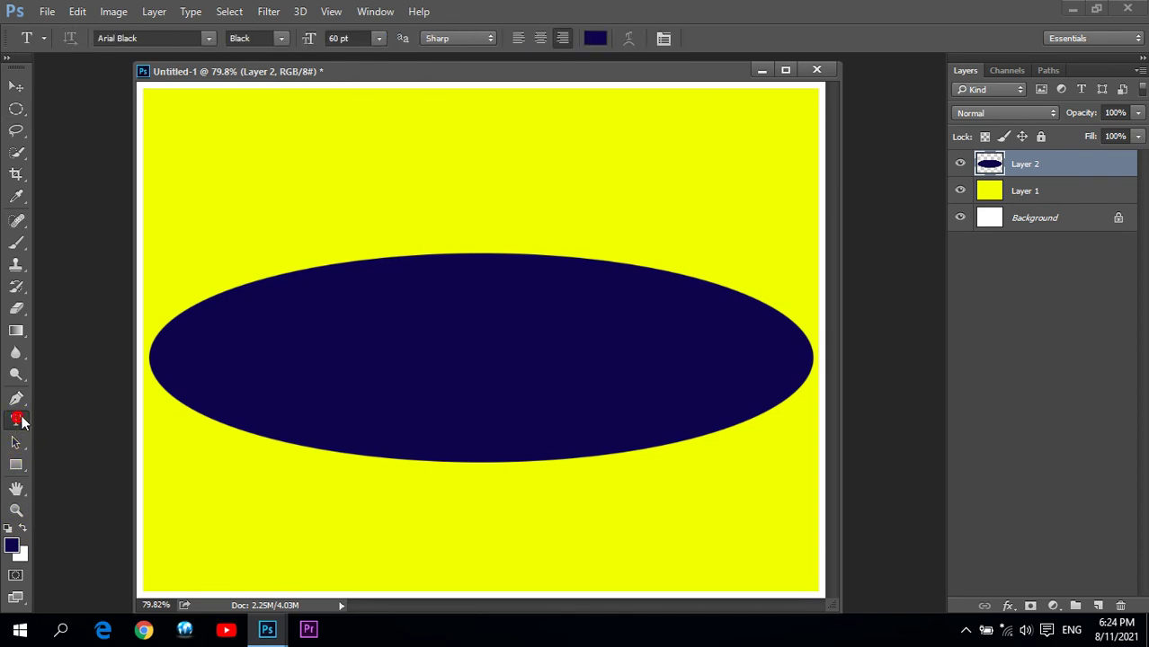
click(269, 350)
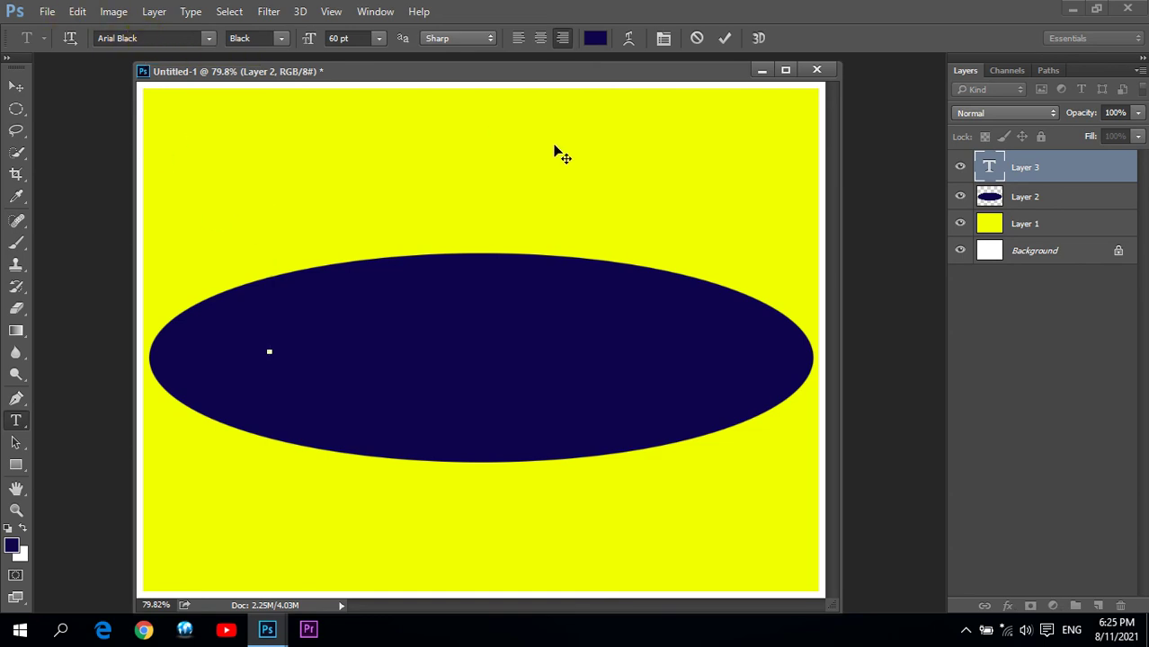
text(MN)
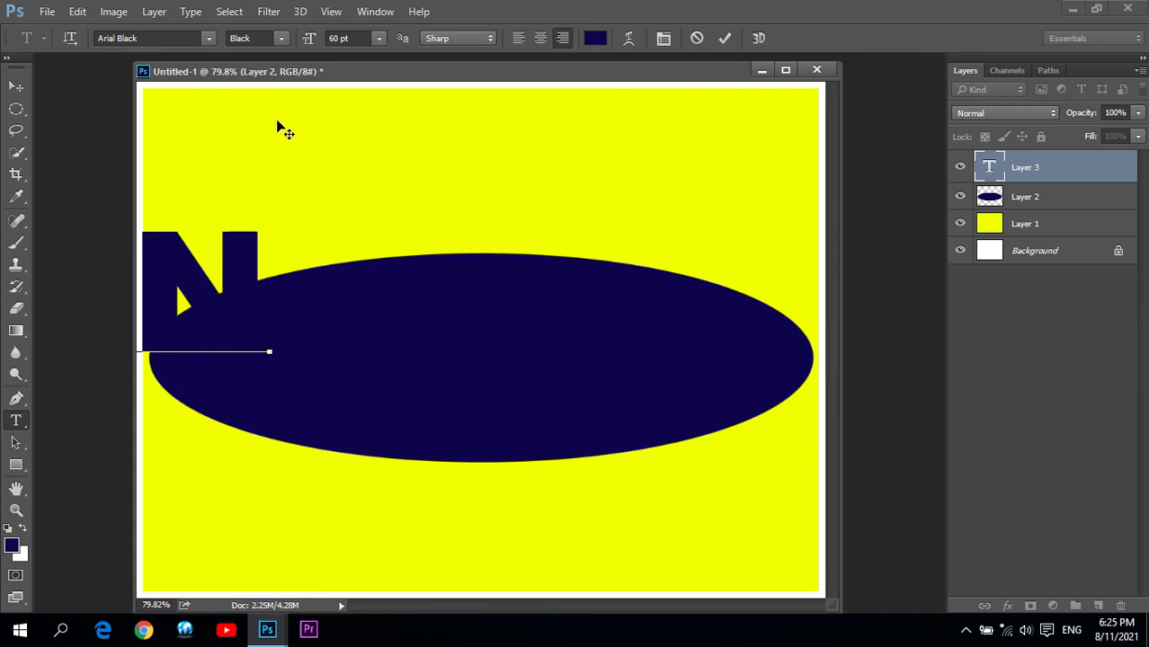
click(15, 87)
drag(137, 202, 667, 328)
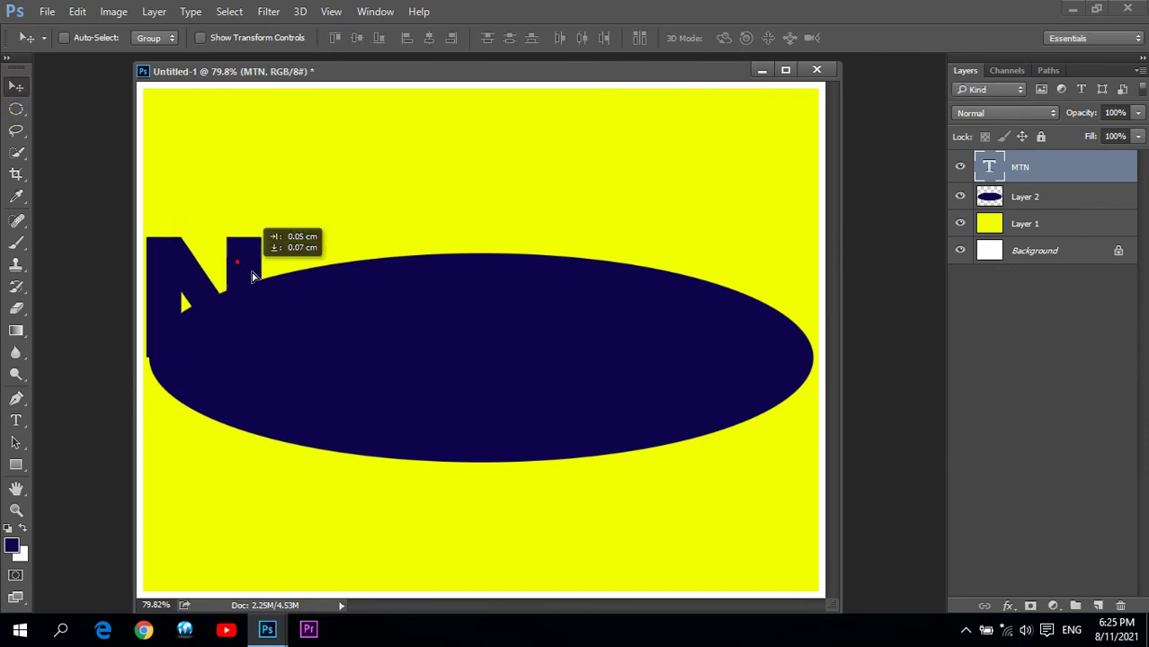
Make the MTN text white (ffffff) and centre it on the ellipse
click(15, 398)
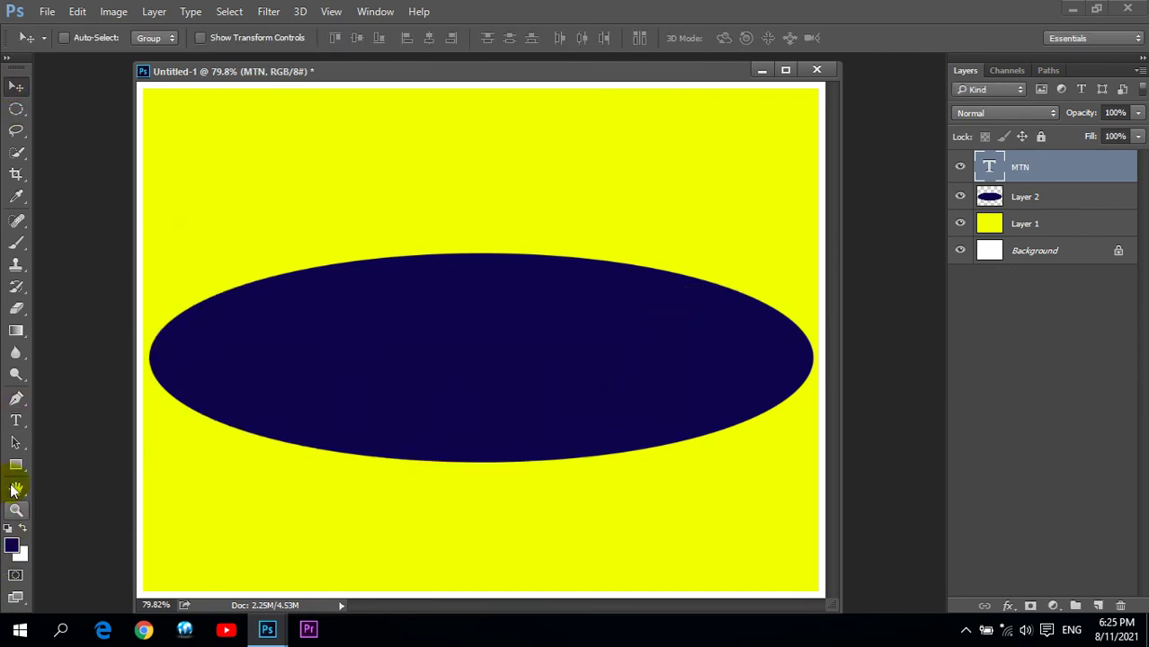
click(15, 420)
click(596, 39)
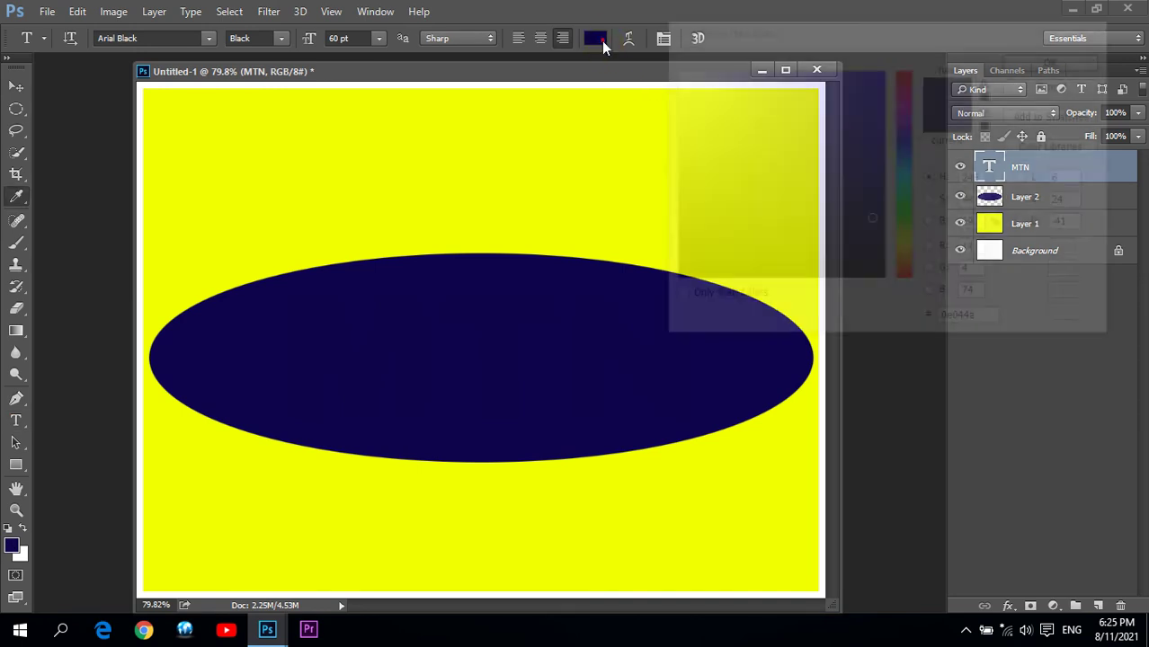
text(ffffff)
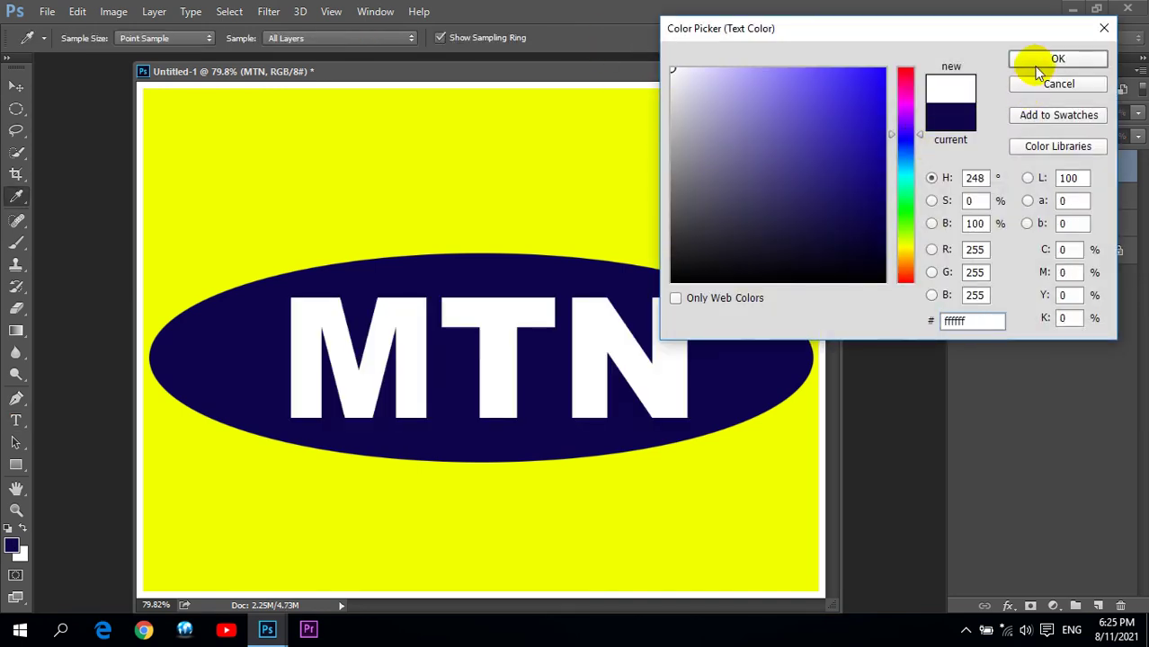
click(1024, 63)
click(22, 89)
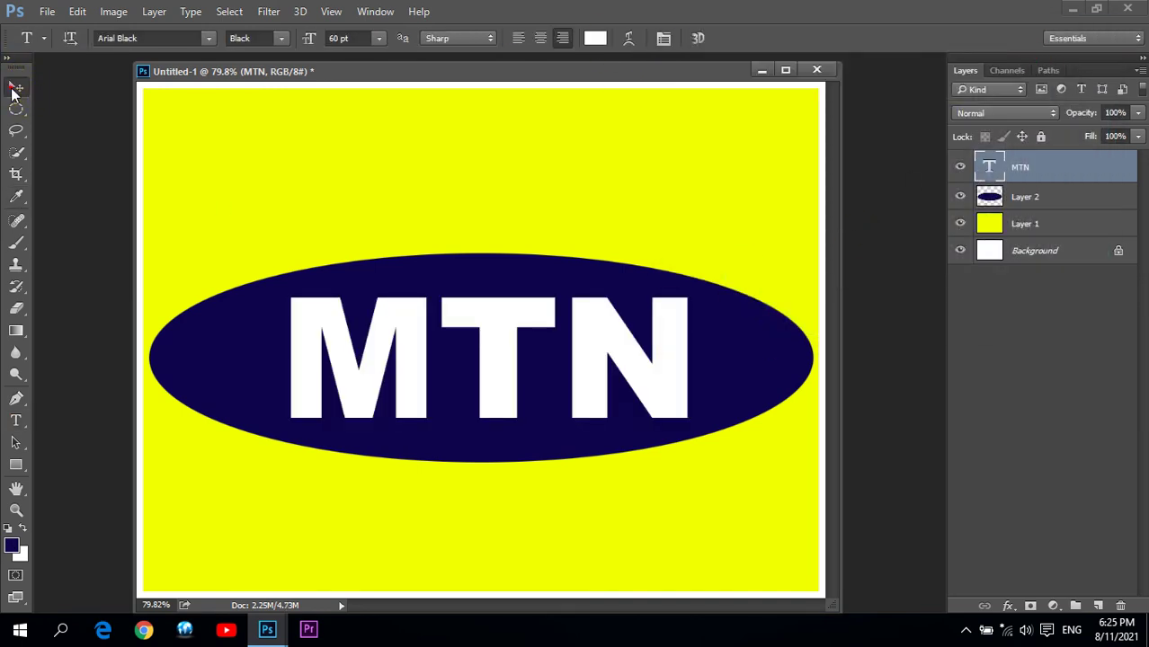
drag(598, 343, 590, 348)
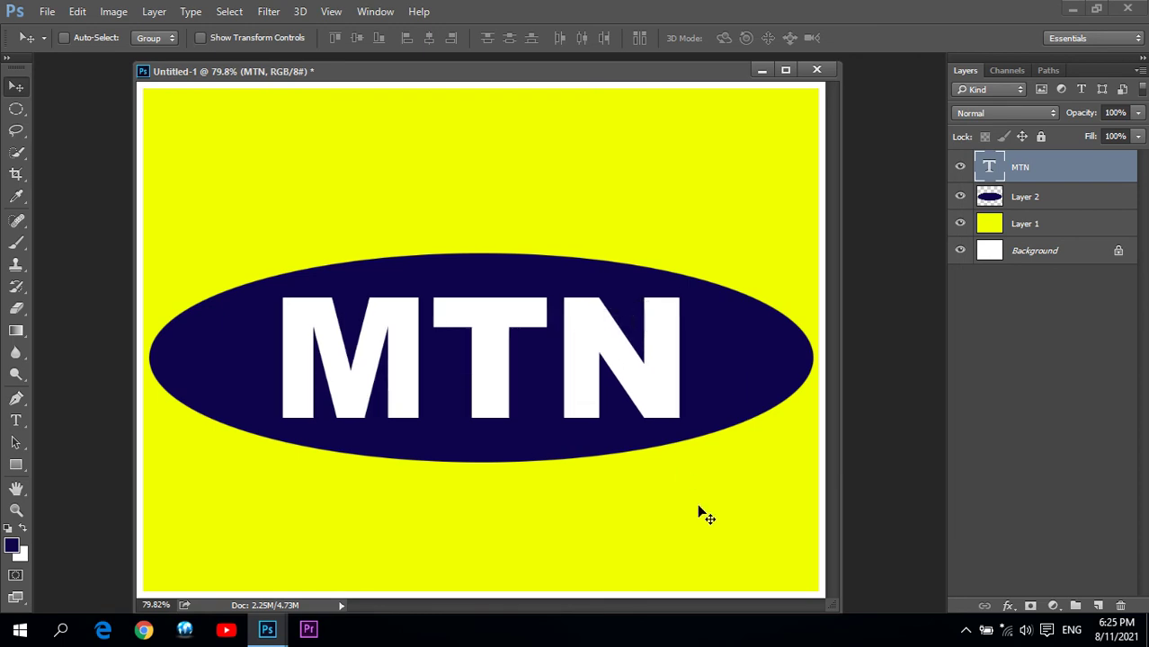
Open the MTN text layer for editing and highlight only the letter T
click(495, 334)
click(477, 409)
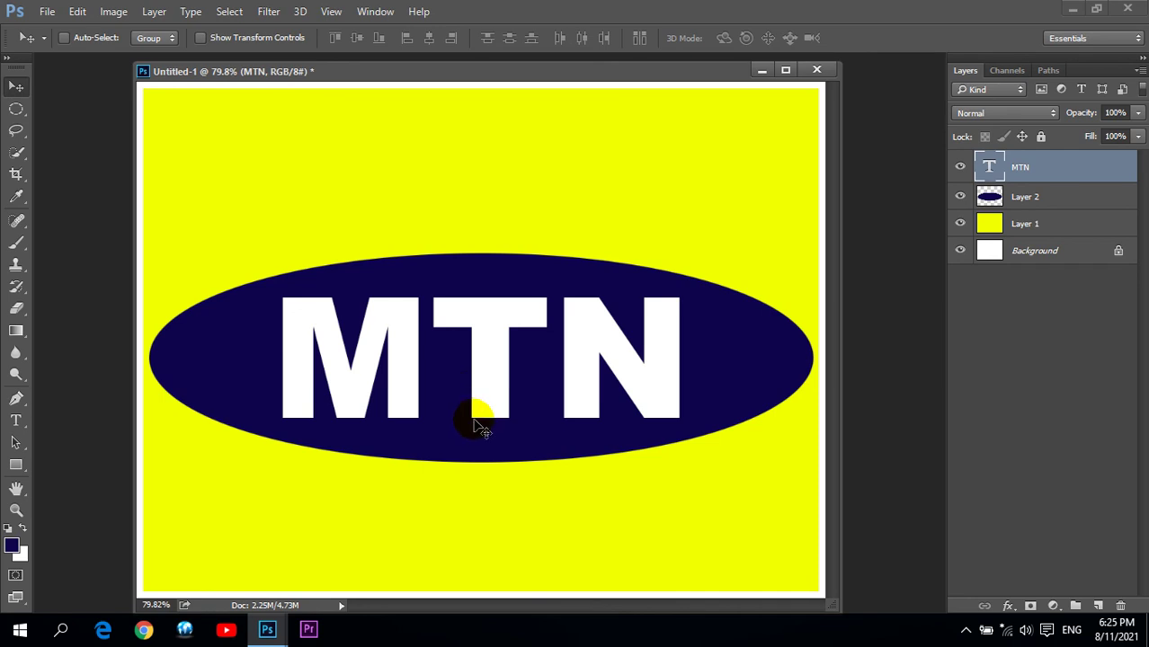
click(990, 169)
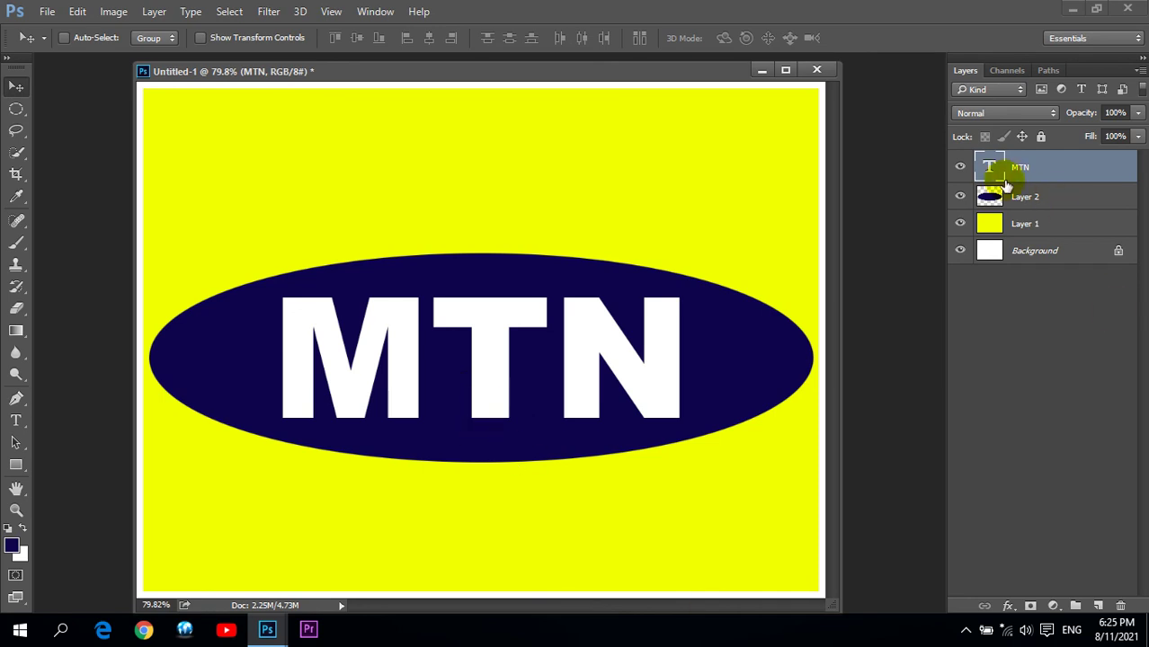
double_click(989, 171)
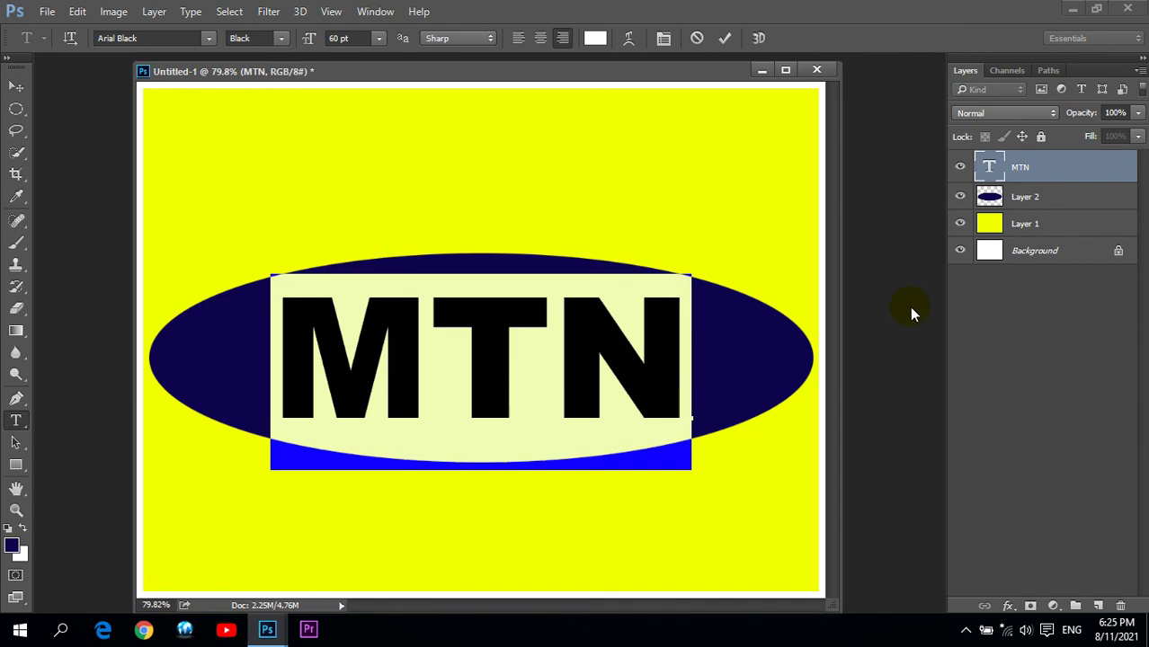
click(483, 303)
drag(536, 341, 468, 339)
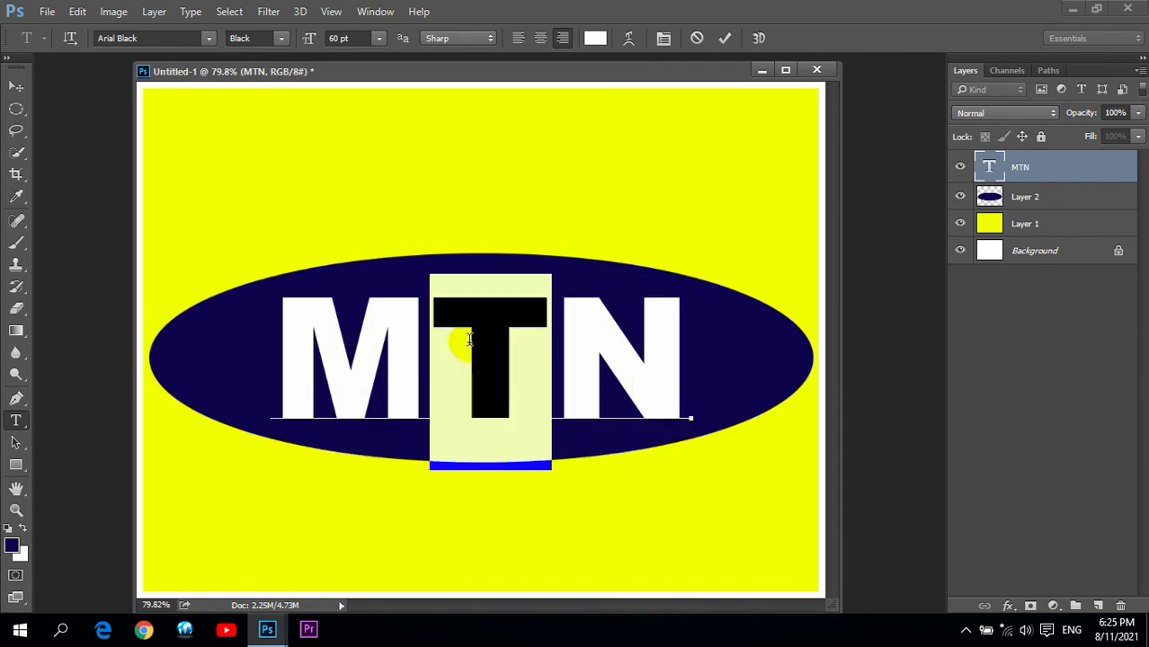
Colour the T bright yellow f0ff00 and commit the text edit
click(15, 550)
click(1023, 84)
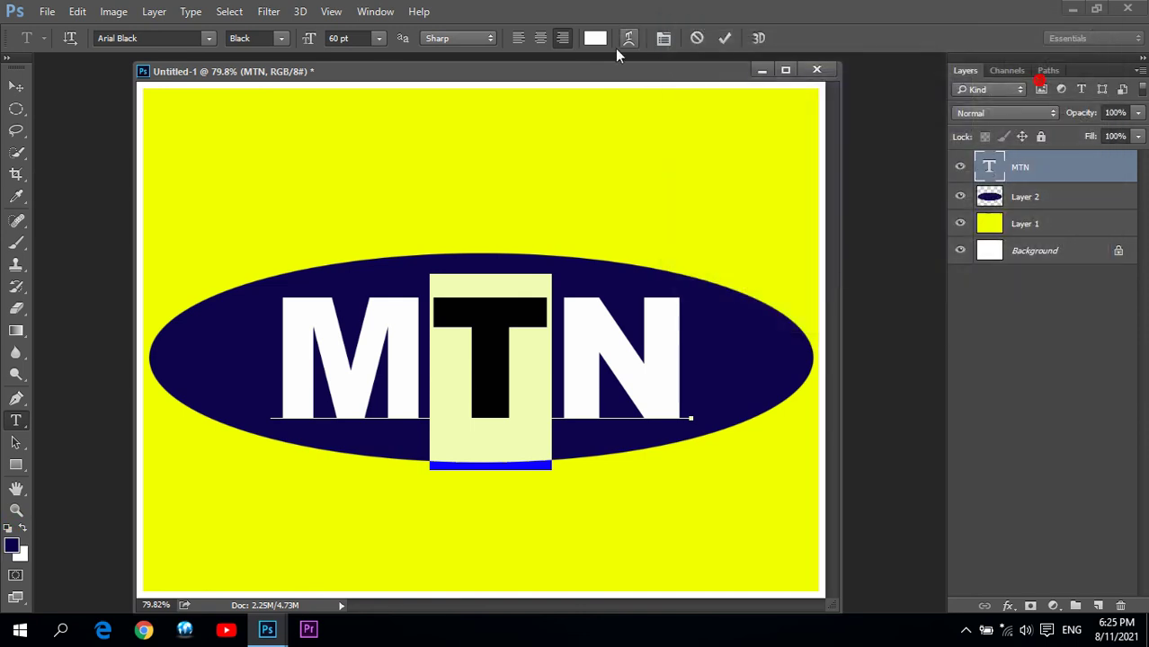
click(595, 38)
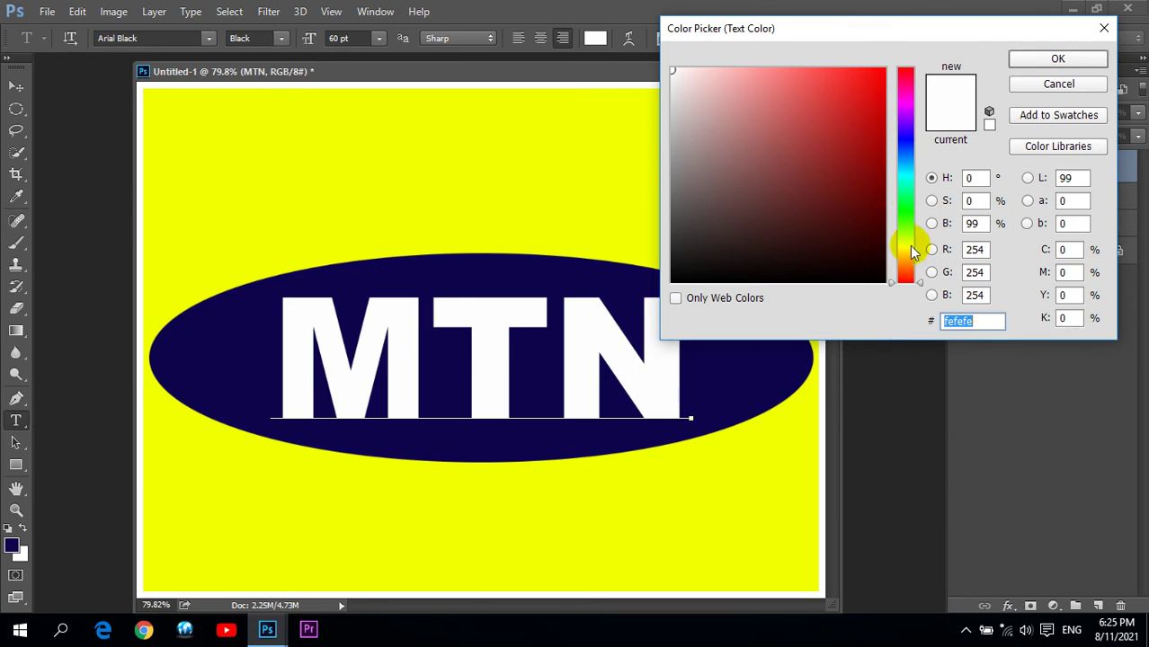
click(906, 246)
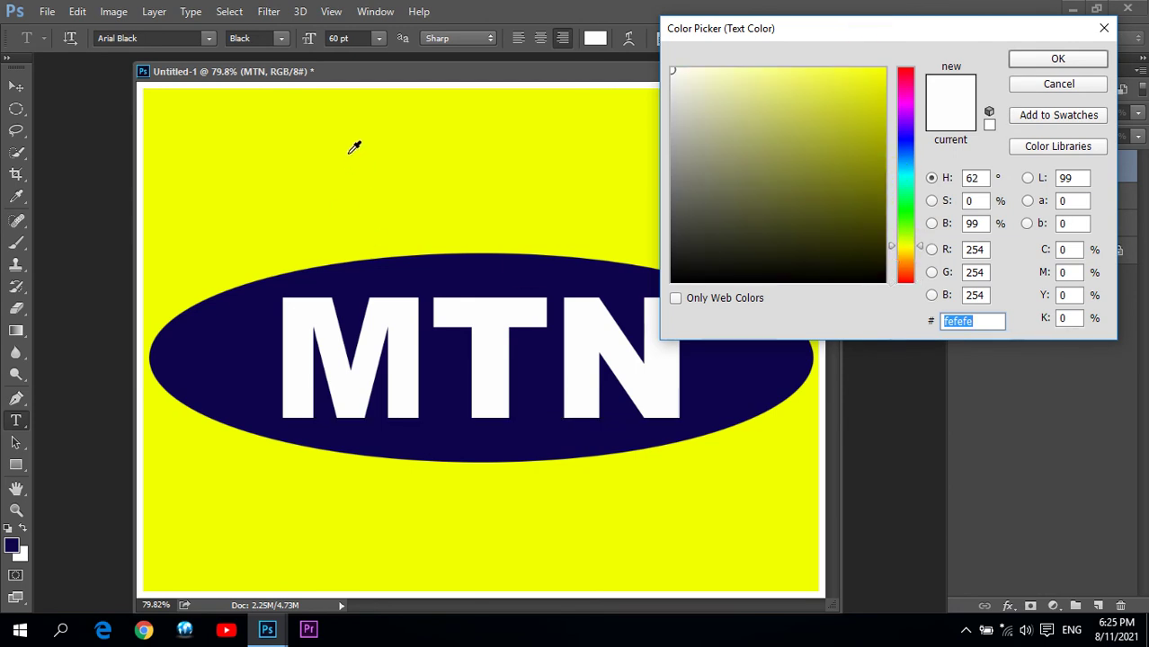
click(262, 154)
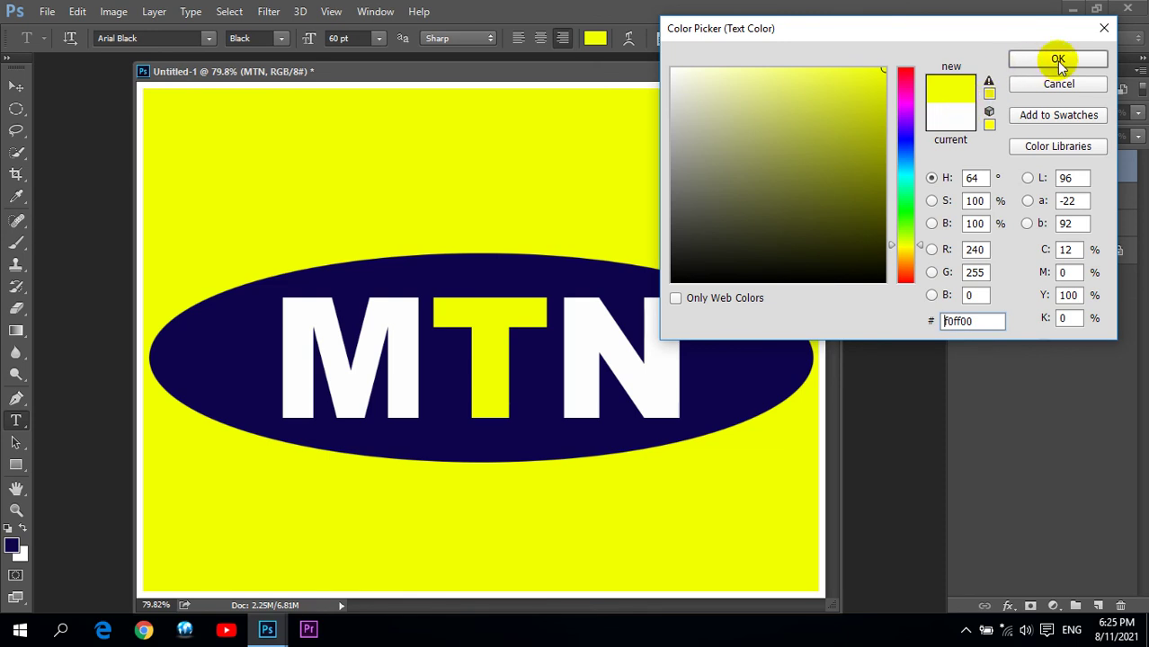
click(1057, 58)
click(527, 335)
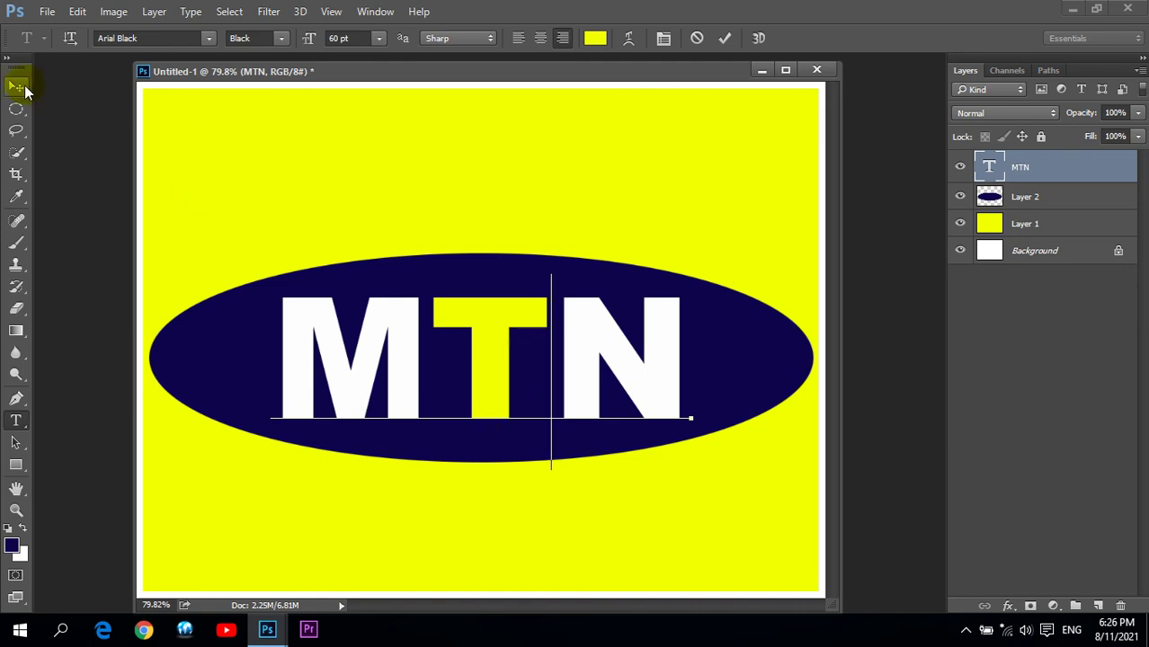
click(24, 88)
Toggle the MTN layer's visibility to compare, then apply Rasterize Type to it
click(526, 467)
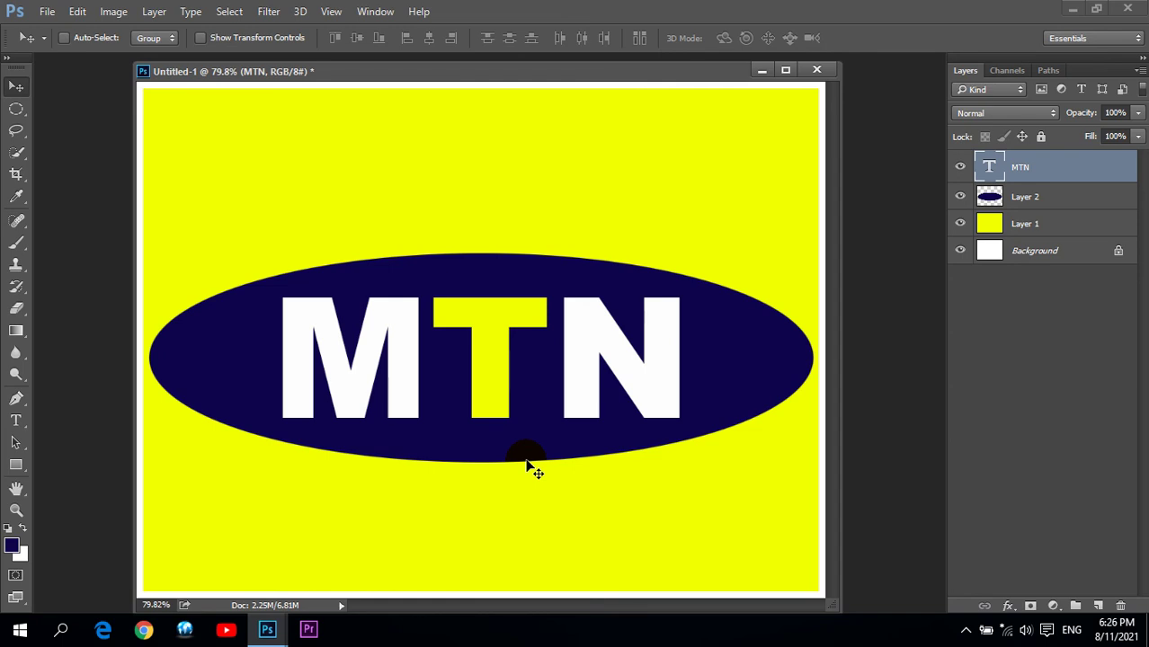
click(959, 167)
click(958, 169)
click(958, 168)
click(958, 168)
double_click(958, 168)
click(1028, 171)
right_click(1030, 169)
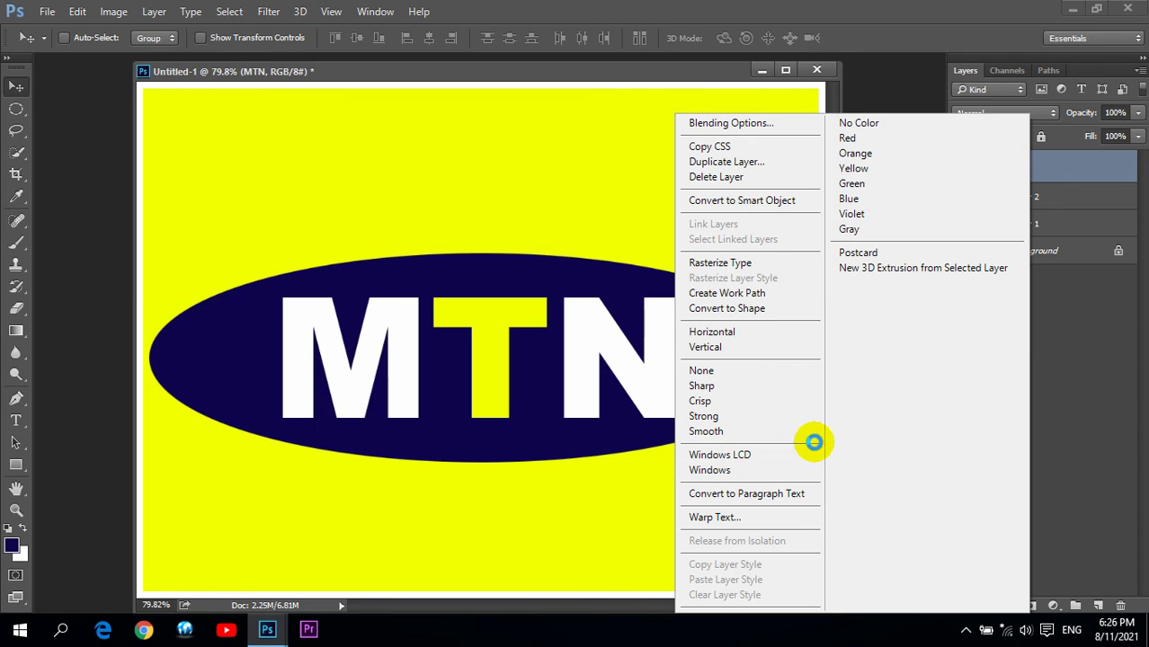
click(764, 262)
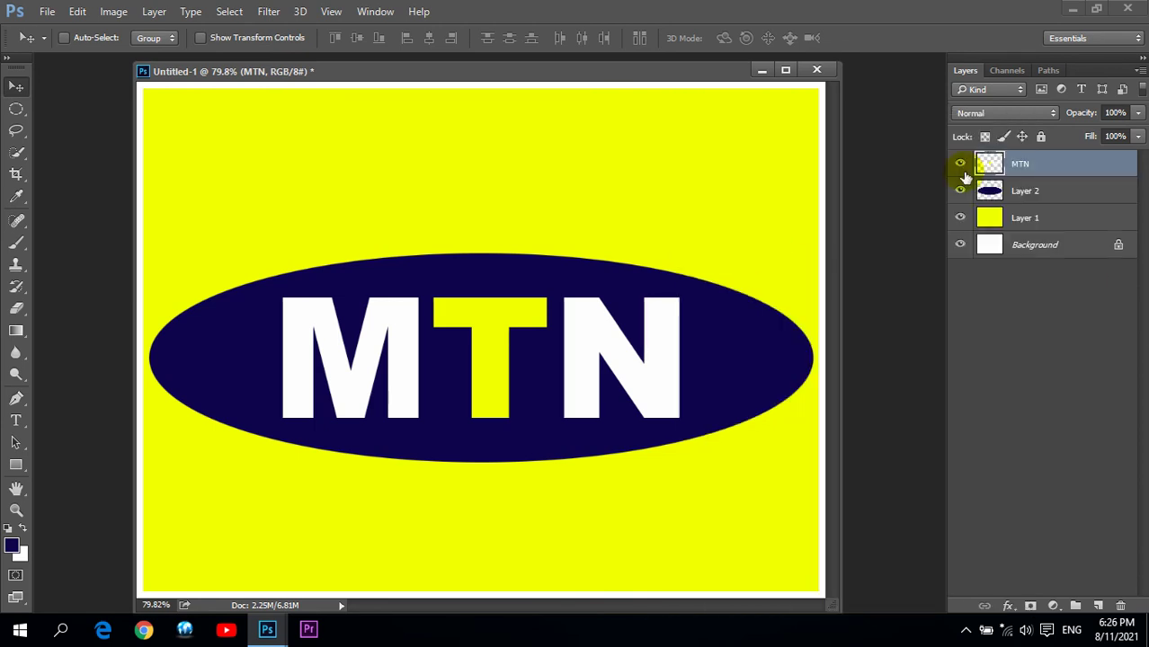
double_click(960, 164)
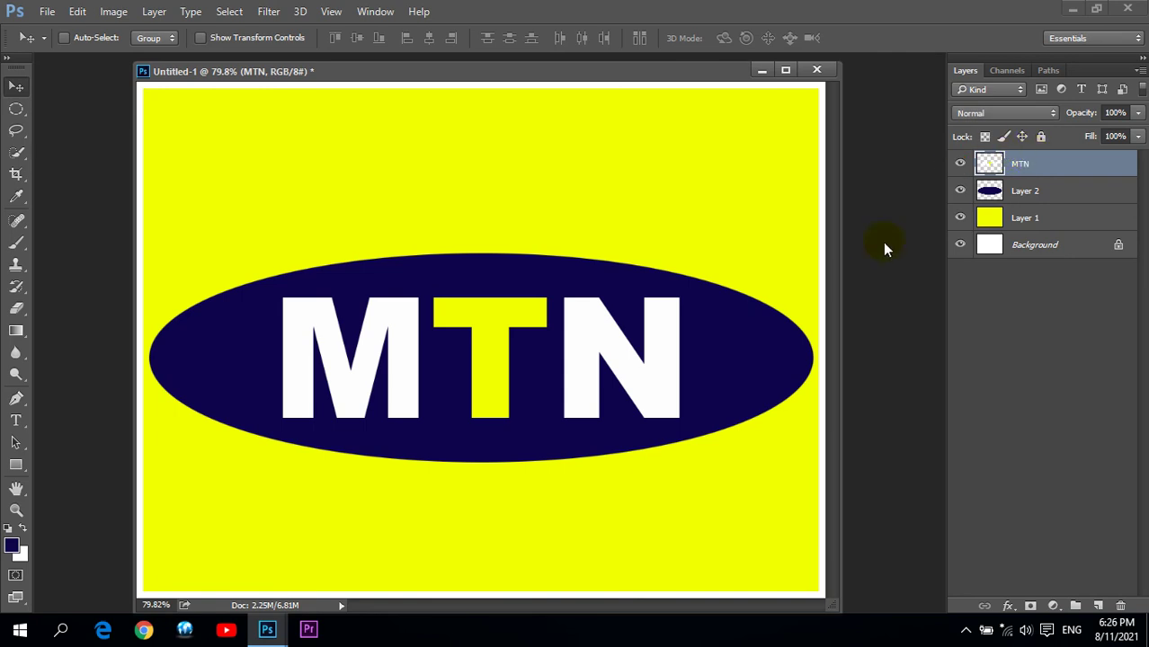
Zoom in on the T stem and select a thin rectangle beneath it, nudged up slightly
click(17, 509)
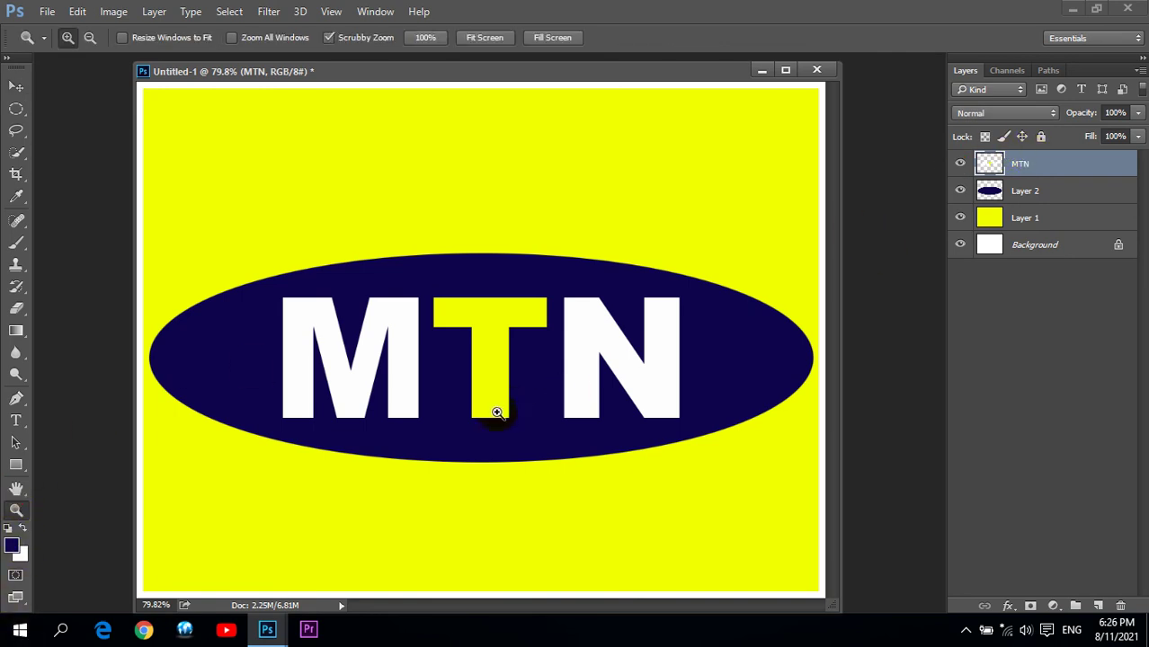
click(497, 413)
click(502, 415)
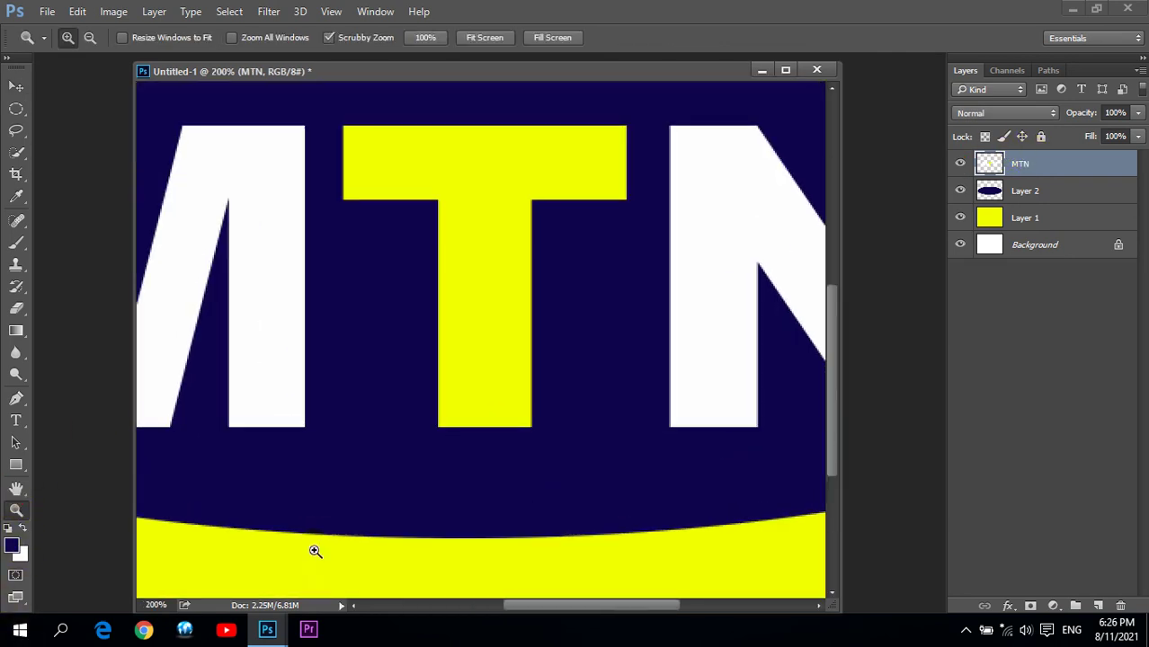
drag(16, 109, 61, 107)
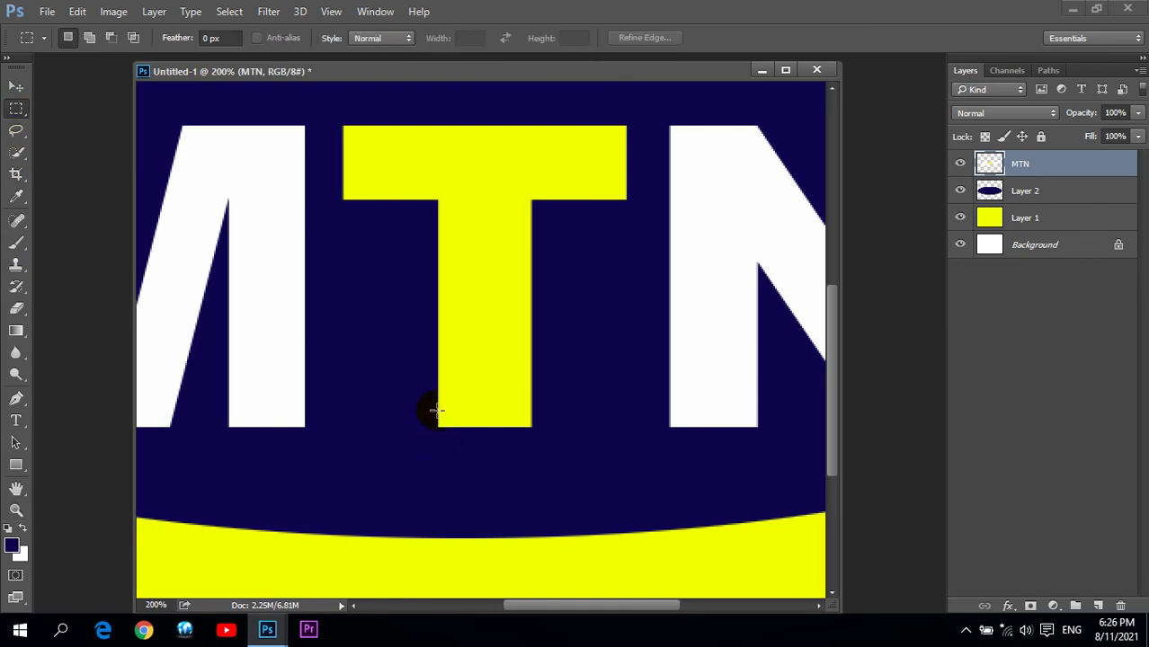
drag(437, 413, 532, 428)
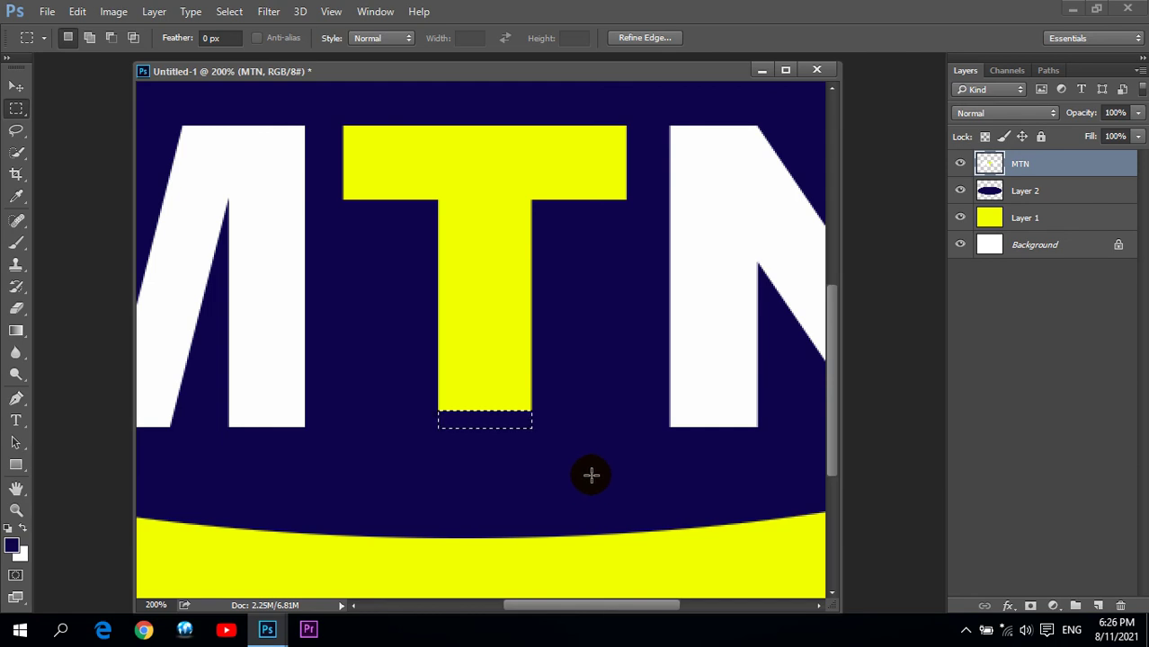
key(Up)
key(Up)
key(Up)
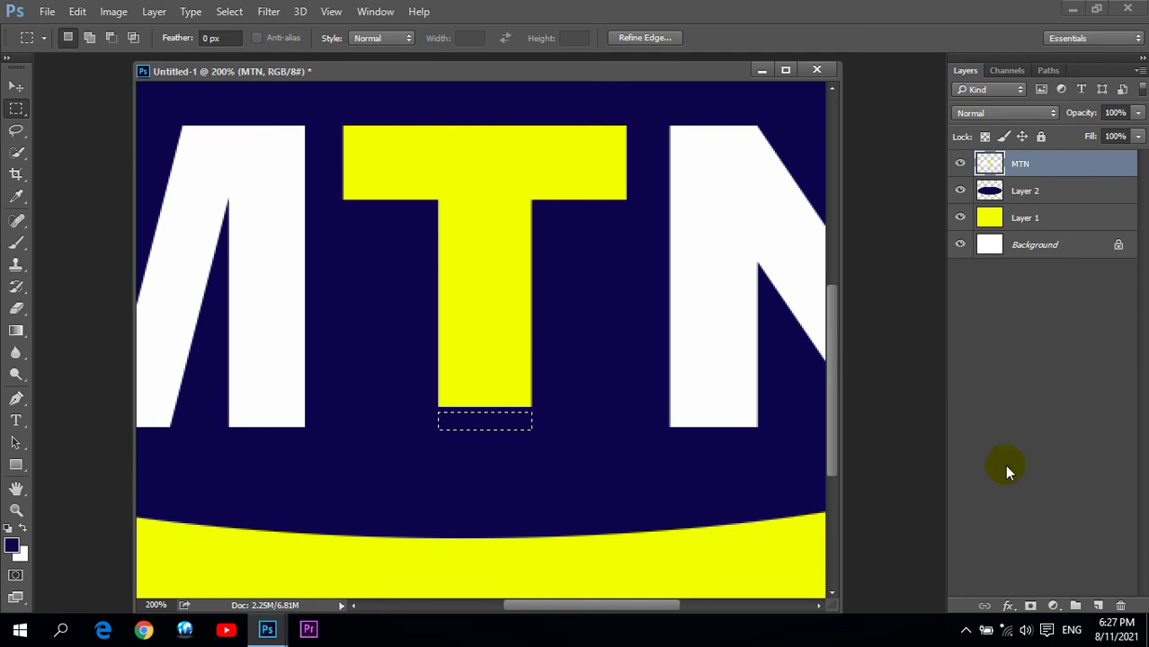
Add a new layer for the underbar and set the foreground colour to red #ff001e
click(1097, 605)
click(11, 546)
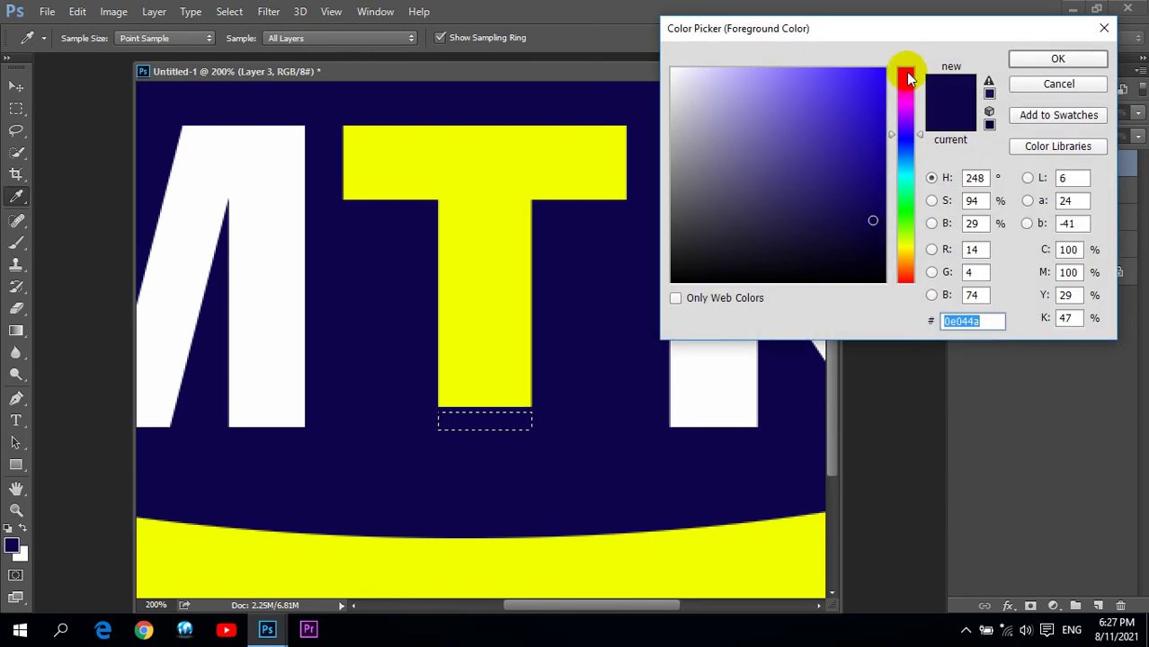
click(906, 79)
drag(861, 115, 909, 42)
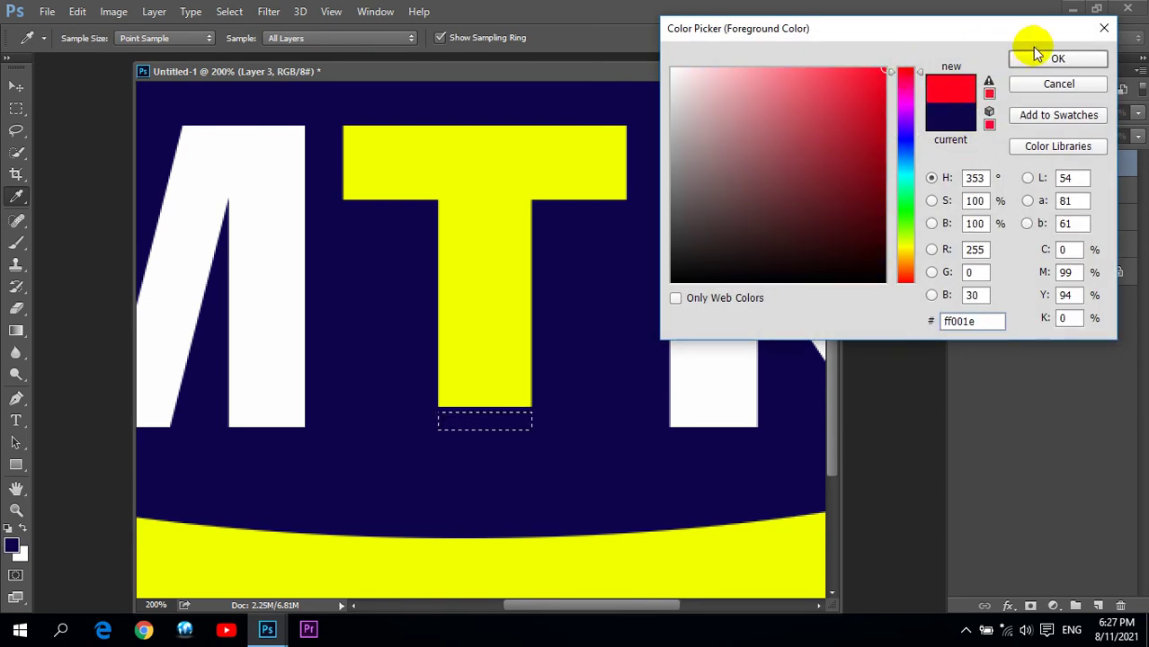
click(1035, 54)
Fill the rectangle under the T with red, deselect, and fit the whole logo on screen
key(alt+BackSpace)
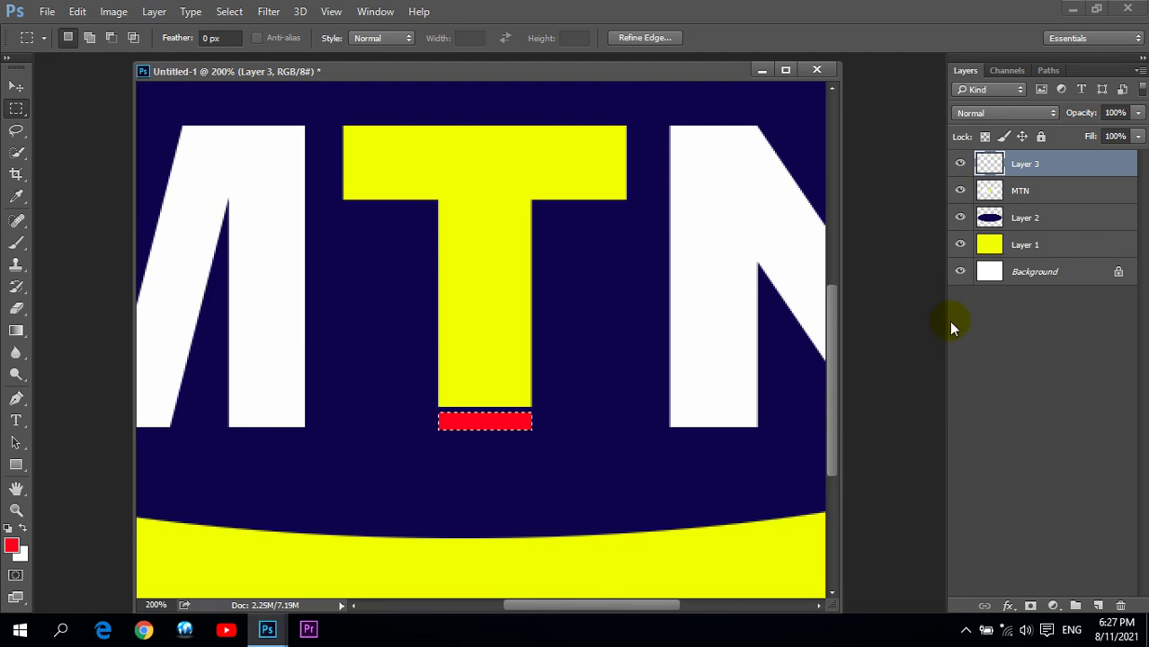
key(ctrl+d)
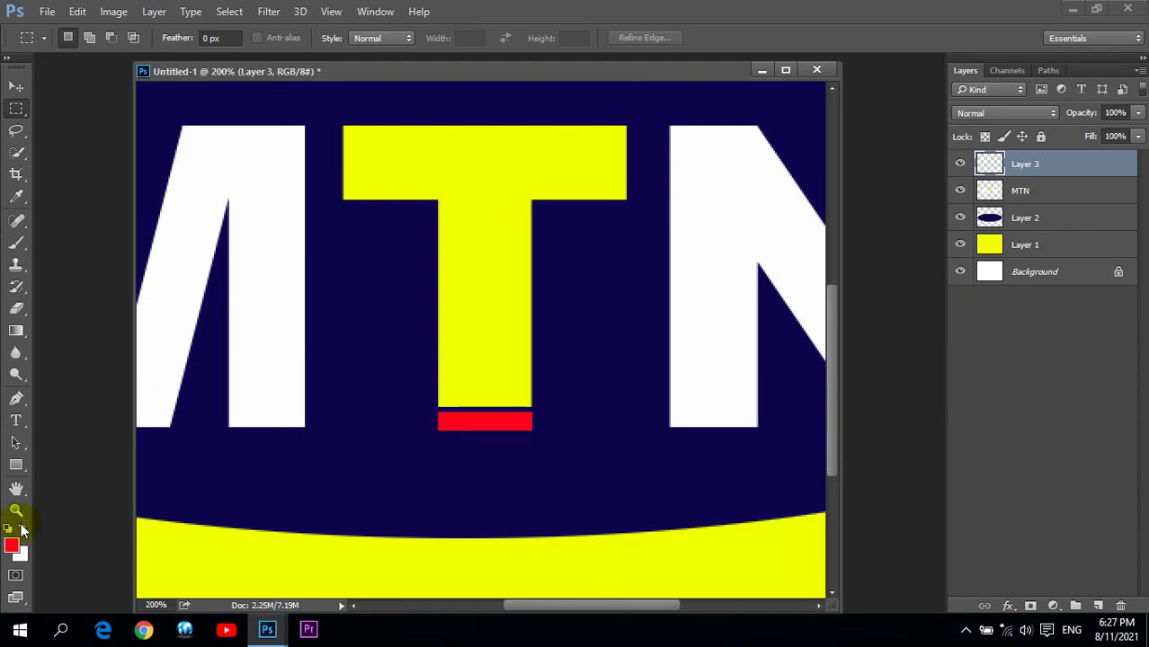
click(16, 509)
click(492, 37)
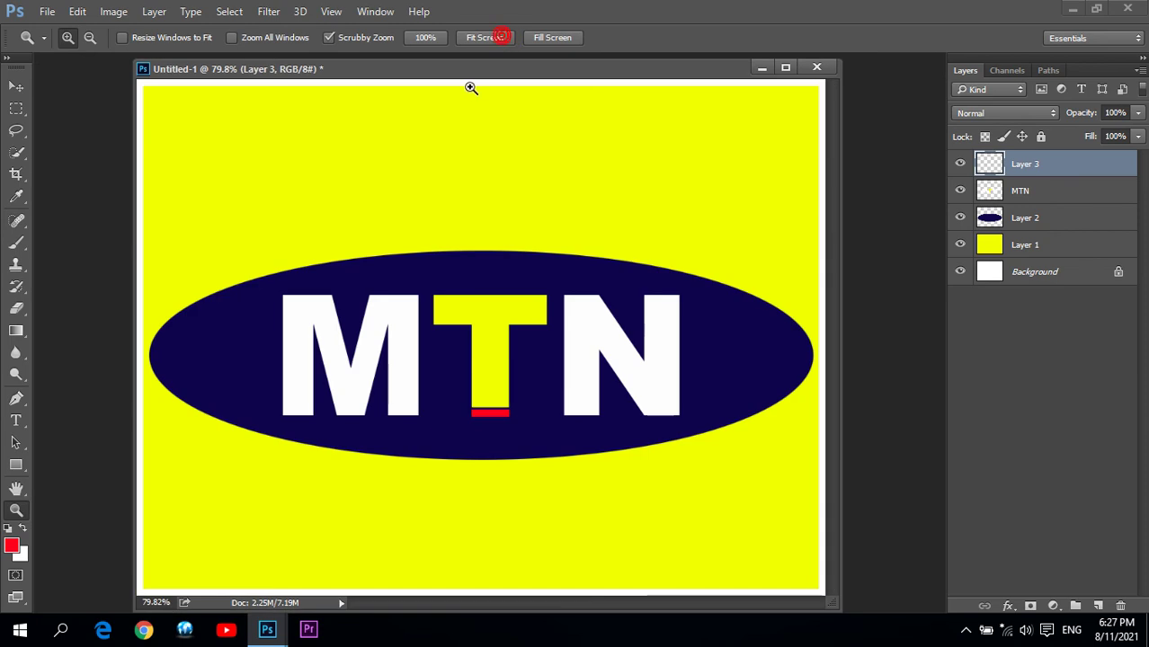
click(16, 85)
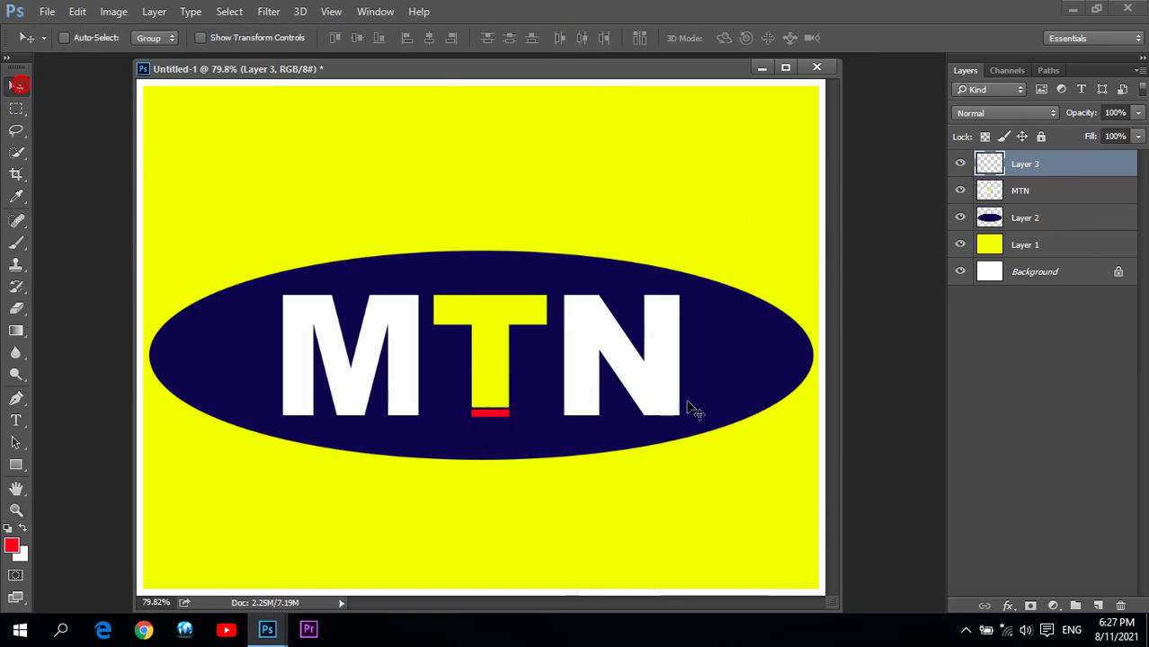
Nudge the red underbar slightly lower, reset default colours, and close the logo document
key(Down)
key(Down)
key(Down)
key(Up)
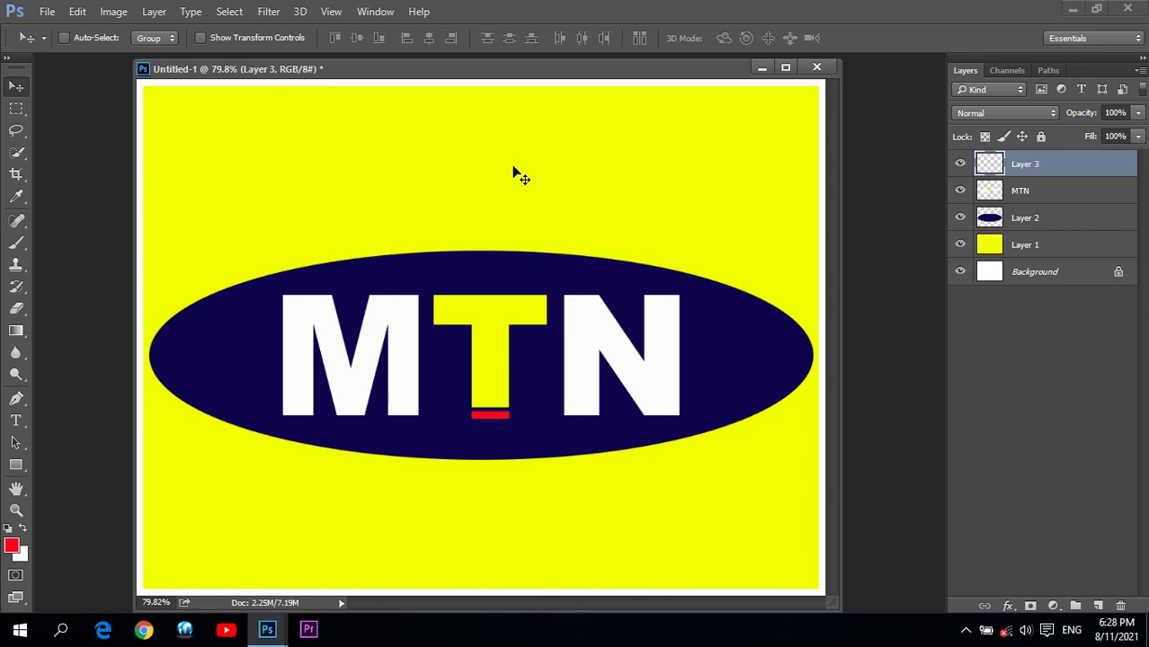
click(16, 131)
click(16, 86)
click(7, 528)
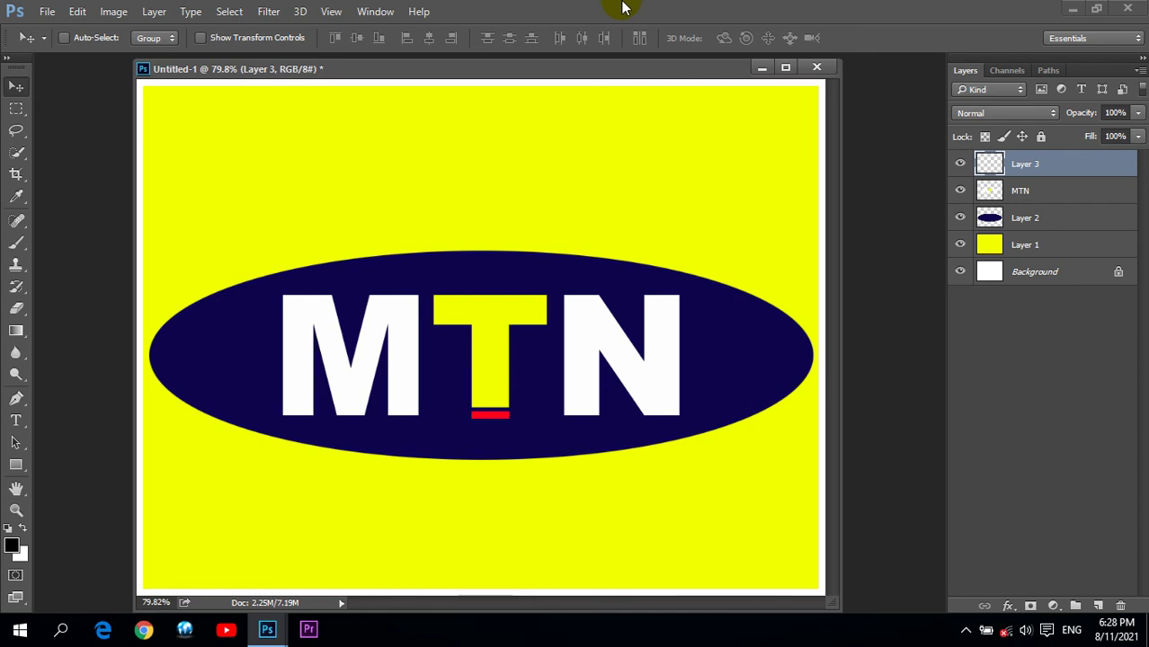
click(816, 67)
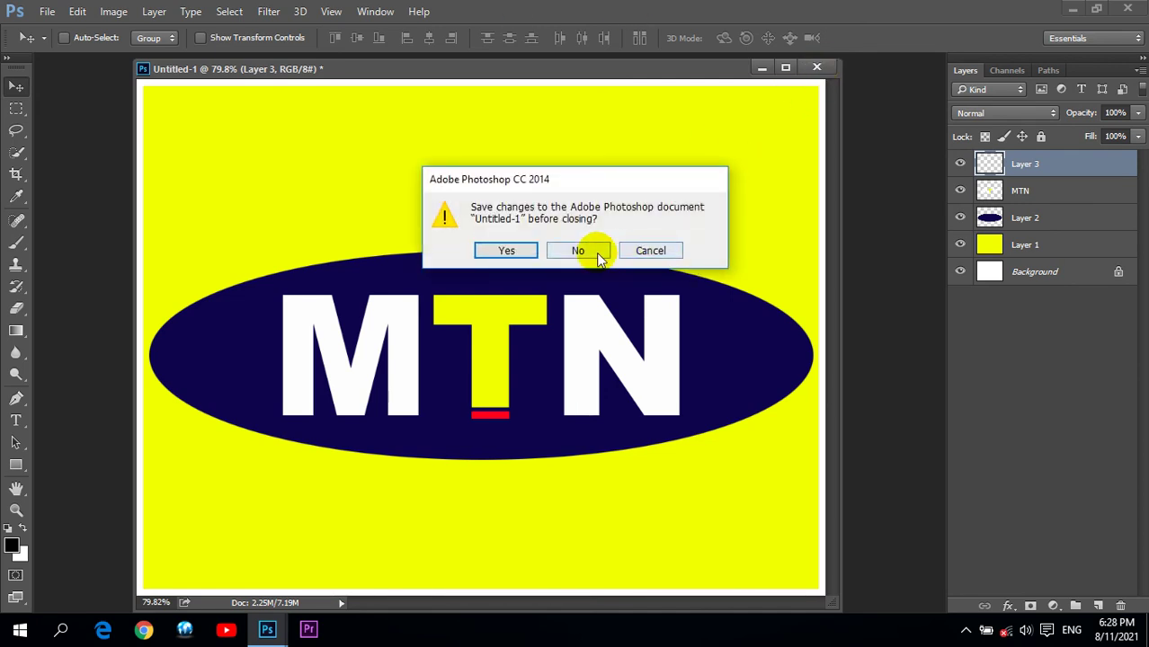
Discard the logo without saving and browse the Indian Wallpapers folder to open a file
click(598, 253)
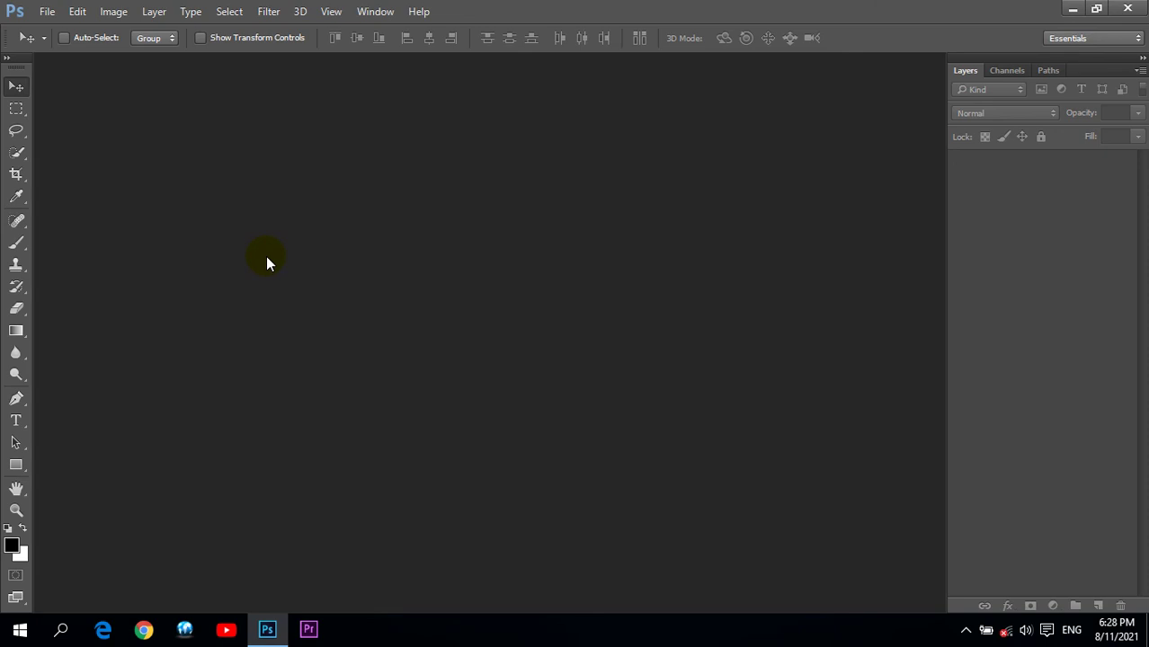
double_click(366, 224)
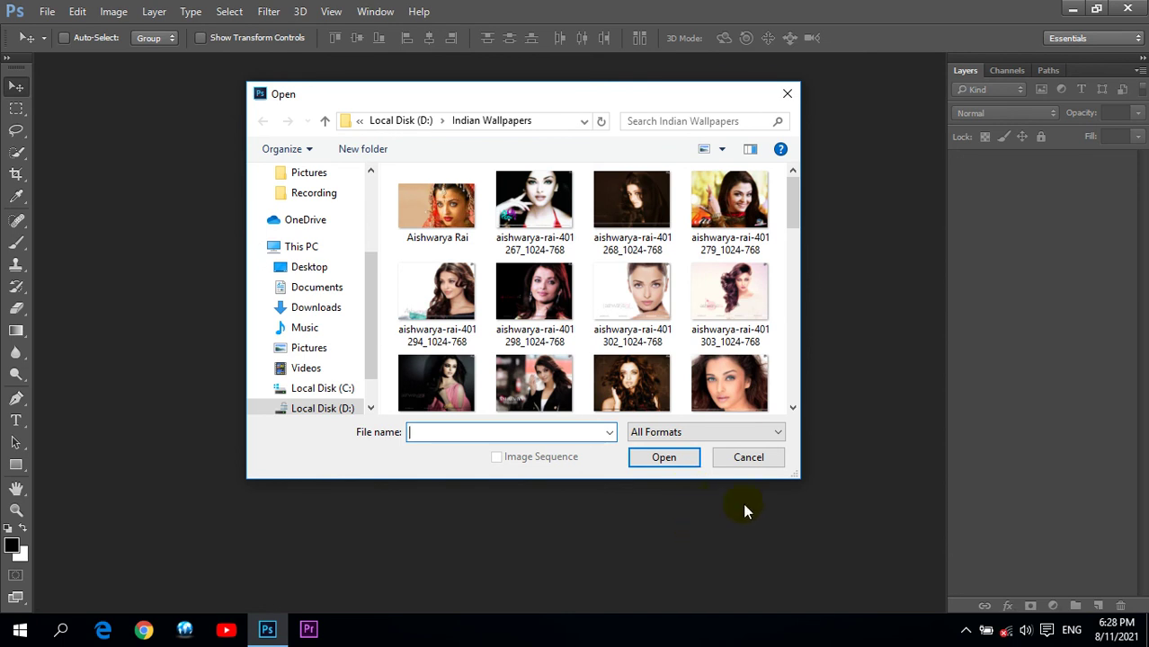
Open the portrait poster JPG from the Indian Wallpapers folder
mouse_move(791, 202)
mouse_down()
mouse_move(796, 255)
mouse_move(817, 170)
mouse_up()
click(751, 409)
click(662, 459)
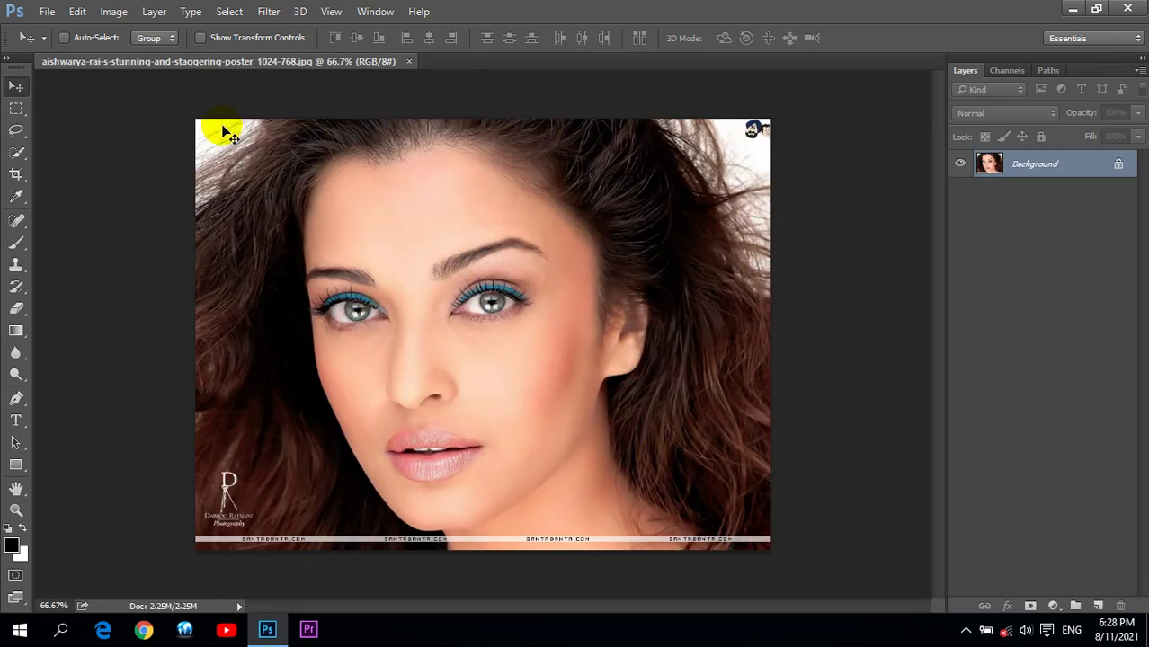
Float the poster in its own window and fit it to the screen
drag(209, 65, 200, 226)
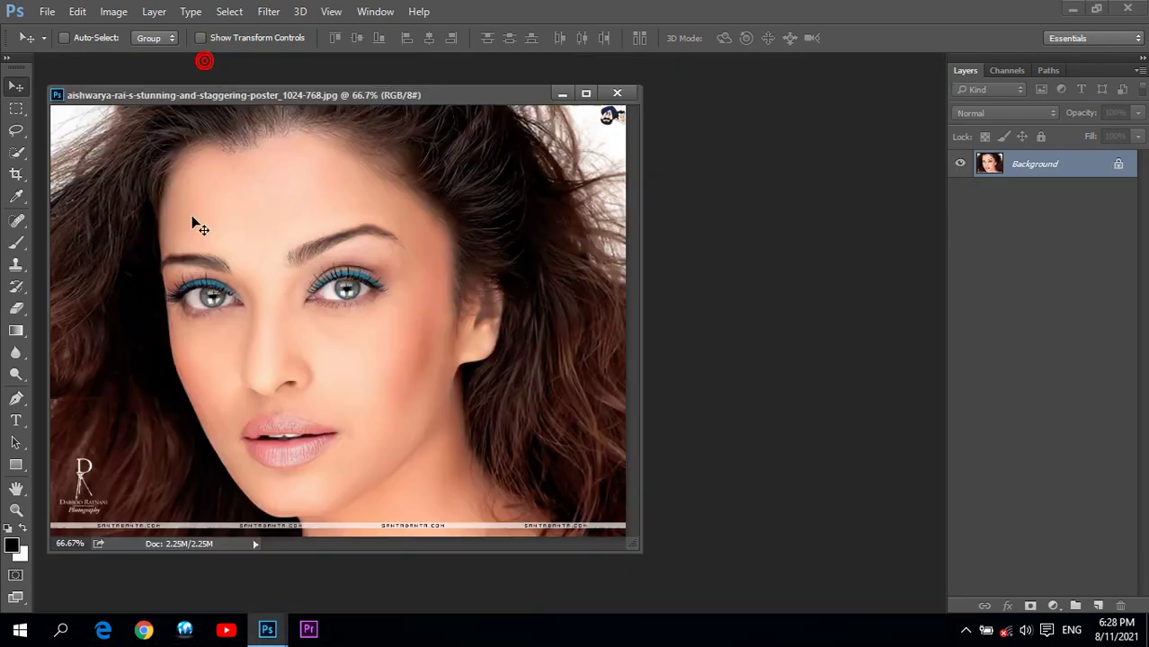
drag(496, 94, 607, 102)
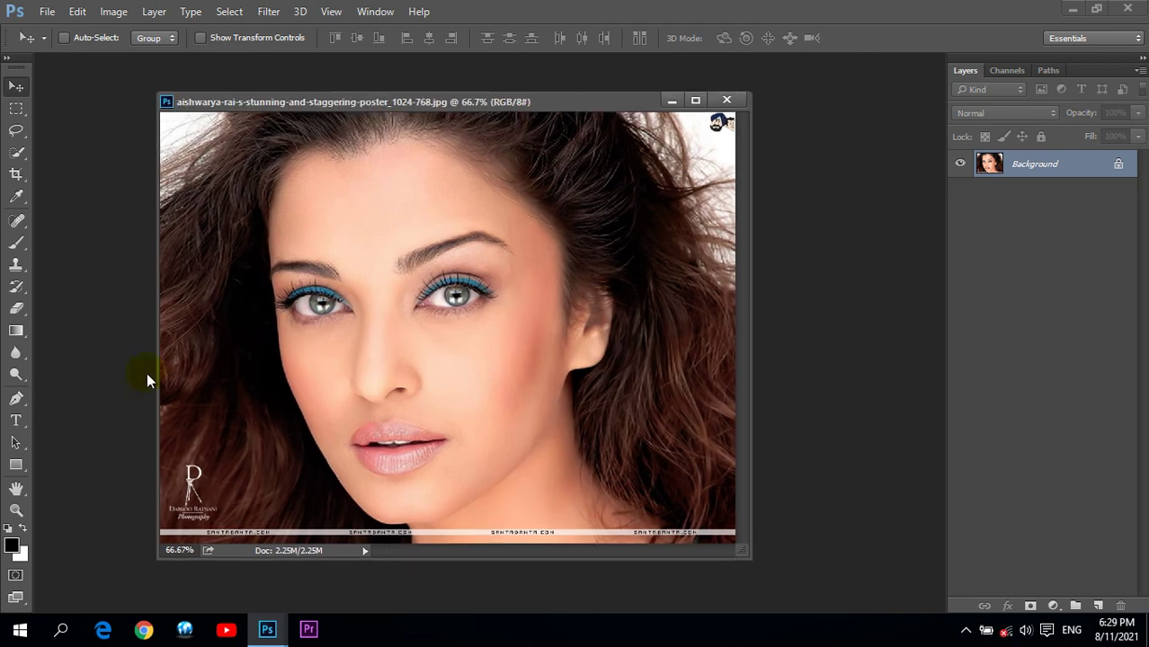
click(17, 510)
click(509, 40)
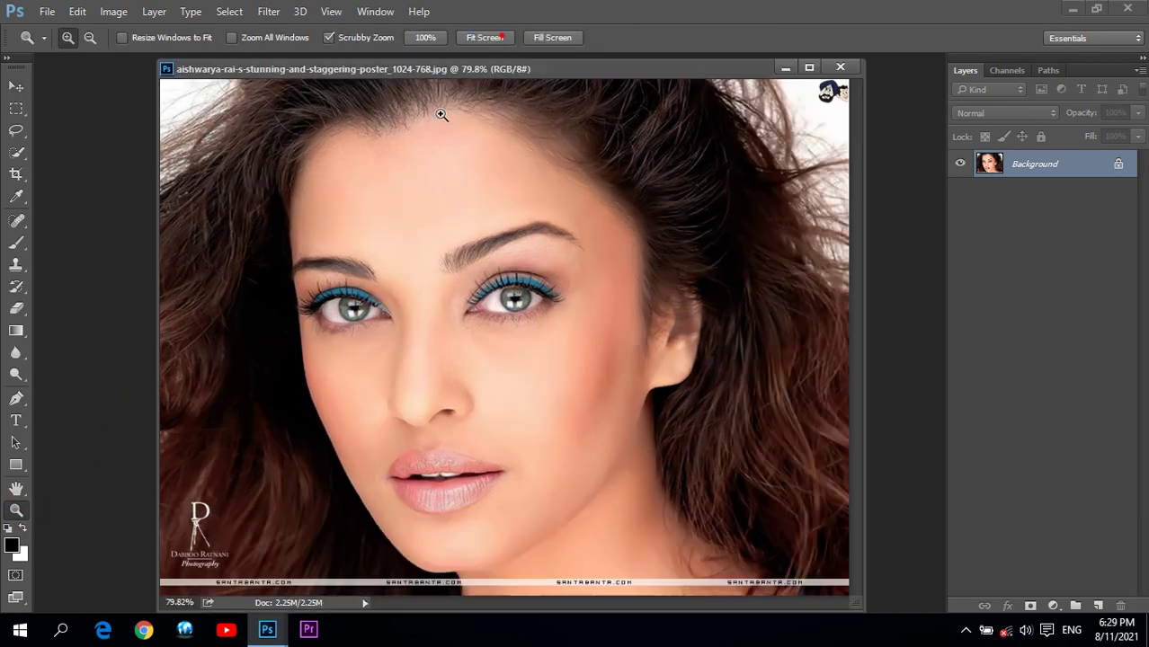
drag(560, 72, 540, 74)
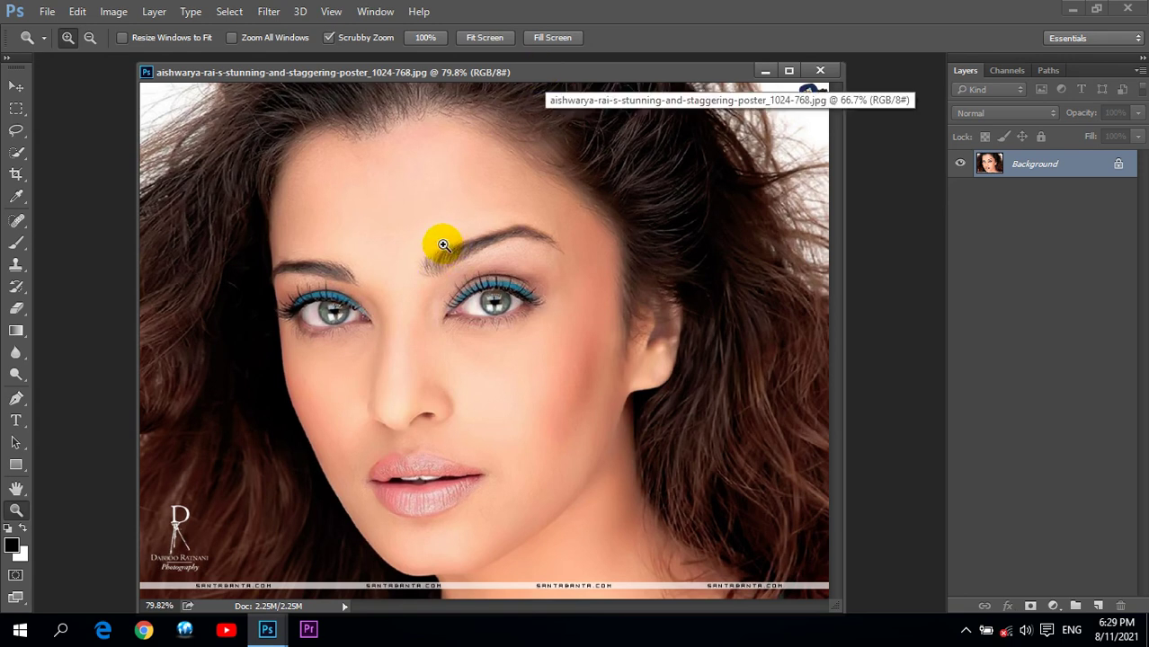
click(269, 18)
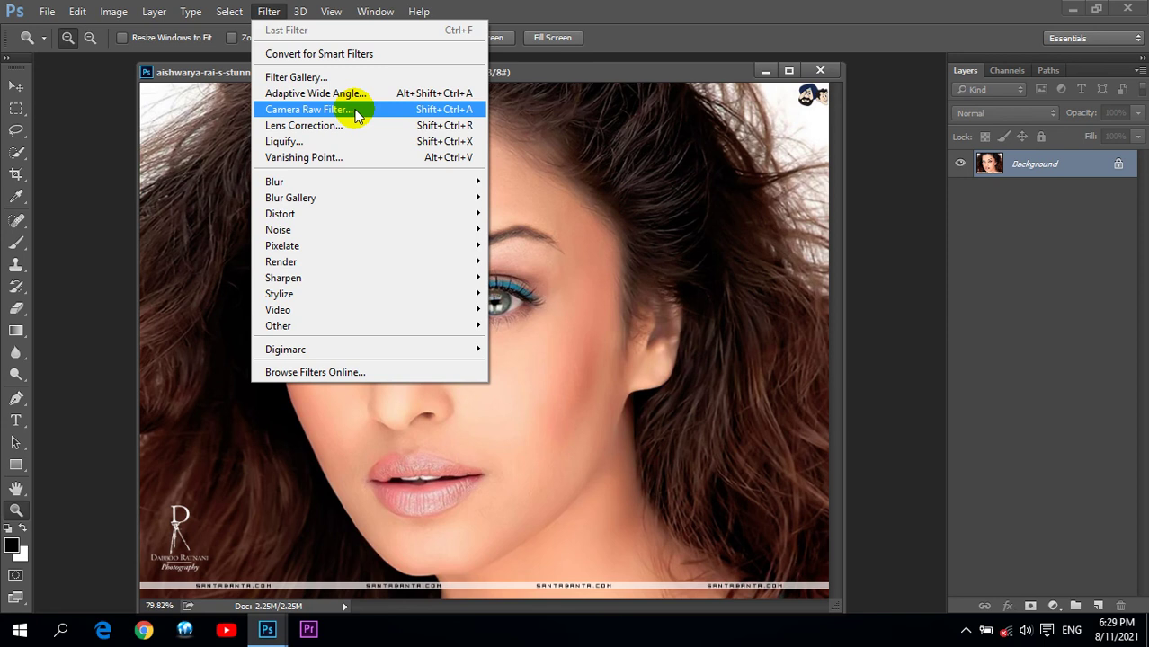
In Camera Raw Filter, set Custom white balance with Temperature +31 and Tint about -3
click(357, 110)
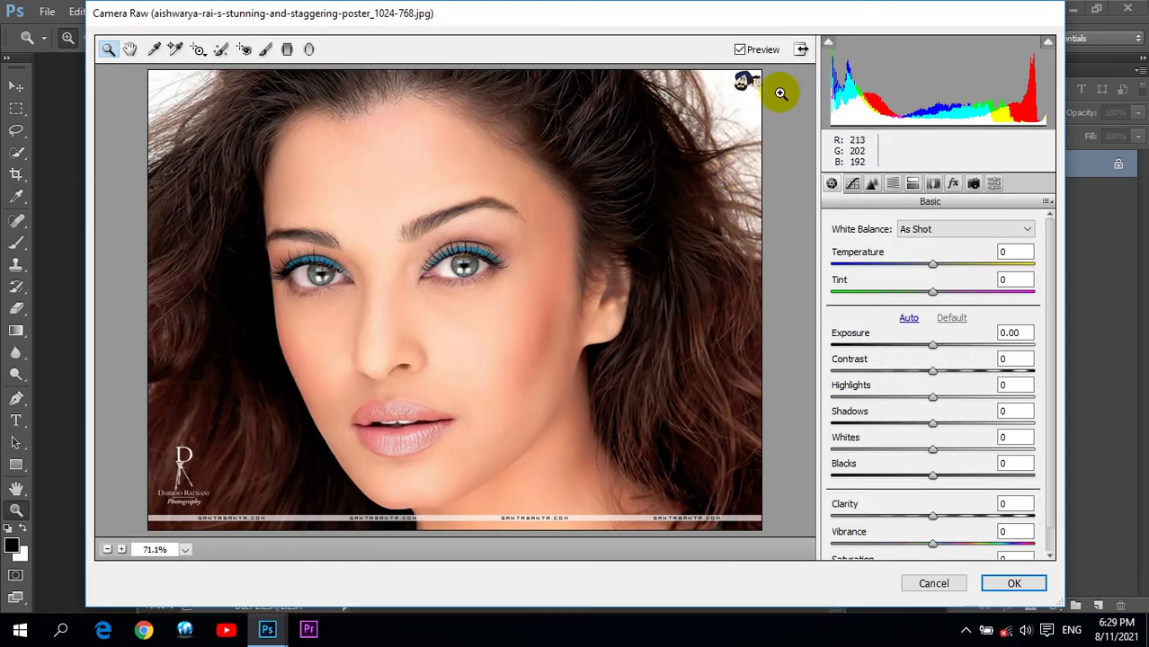
drag(674, 23, 669, 23)
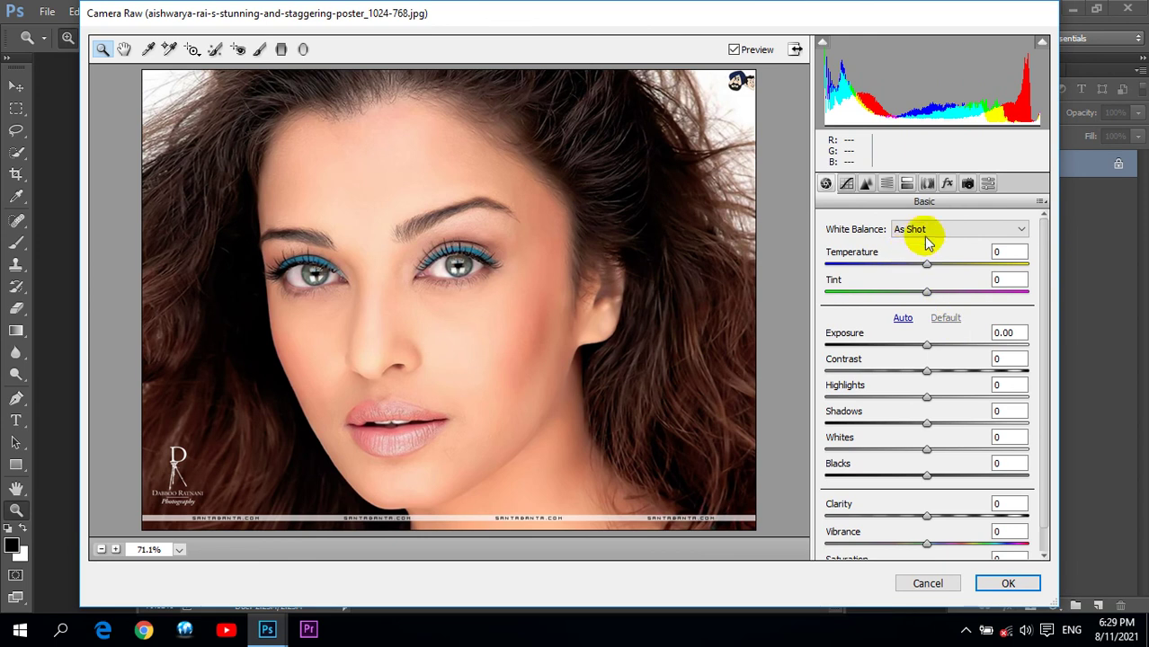
click(934, 229)
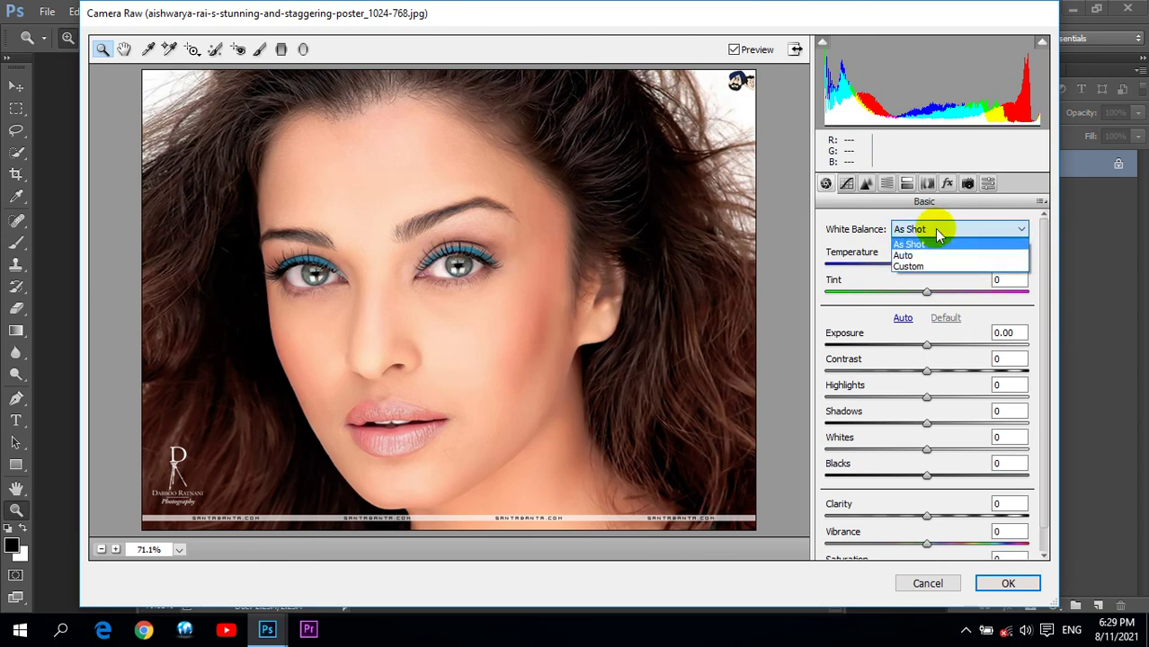
click(906, 256)
click(929, 229)
click(928, 267)
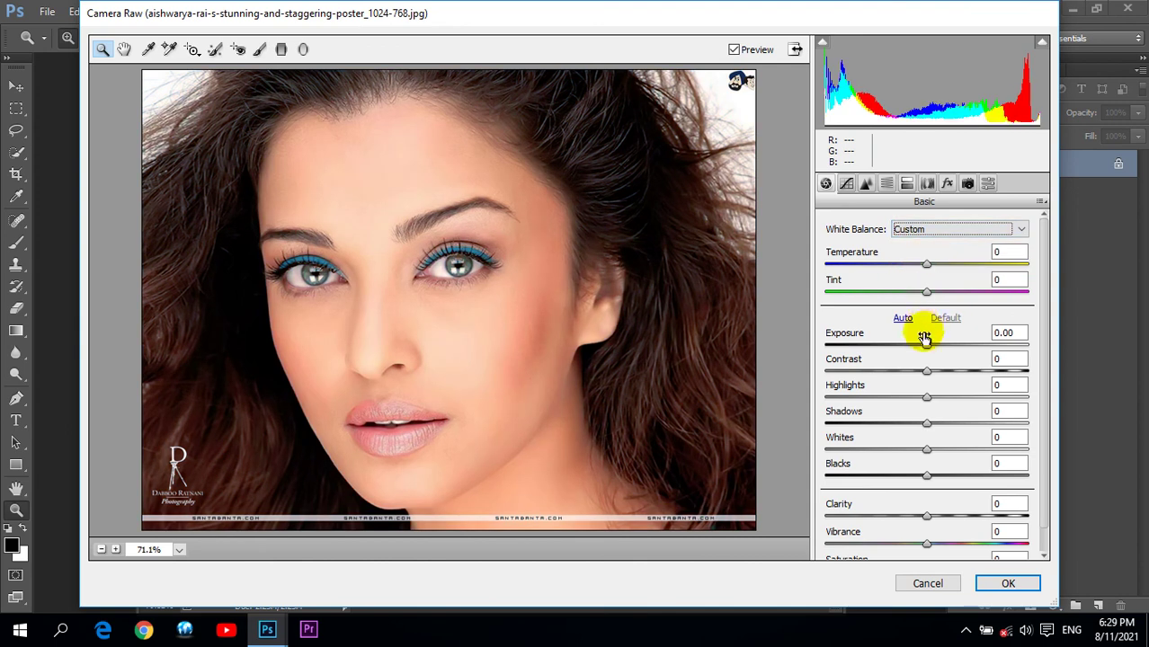
mouse_move(929, 264)
mouse_down()
mouse_move(897, 265)
mouse_move(954, 278)
mouse_up()
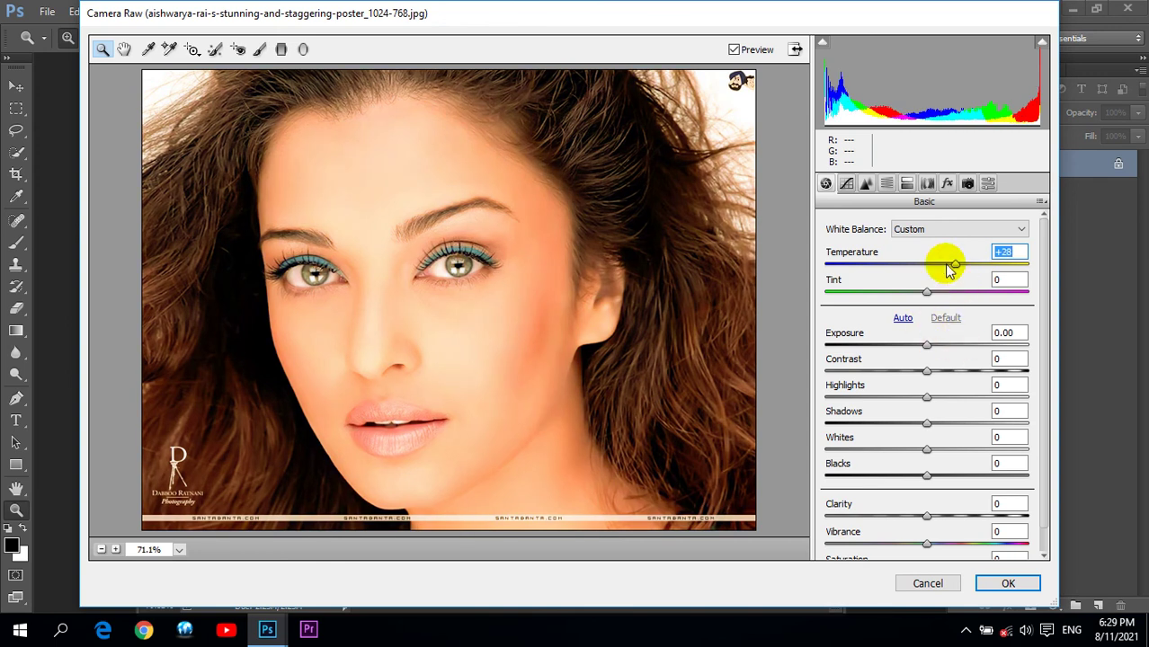
mouse_move(954, 265)
mouse_down()
mouse_move(897, 293)
mouse_move(923, 301)
mouse_up()
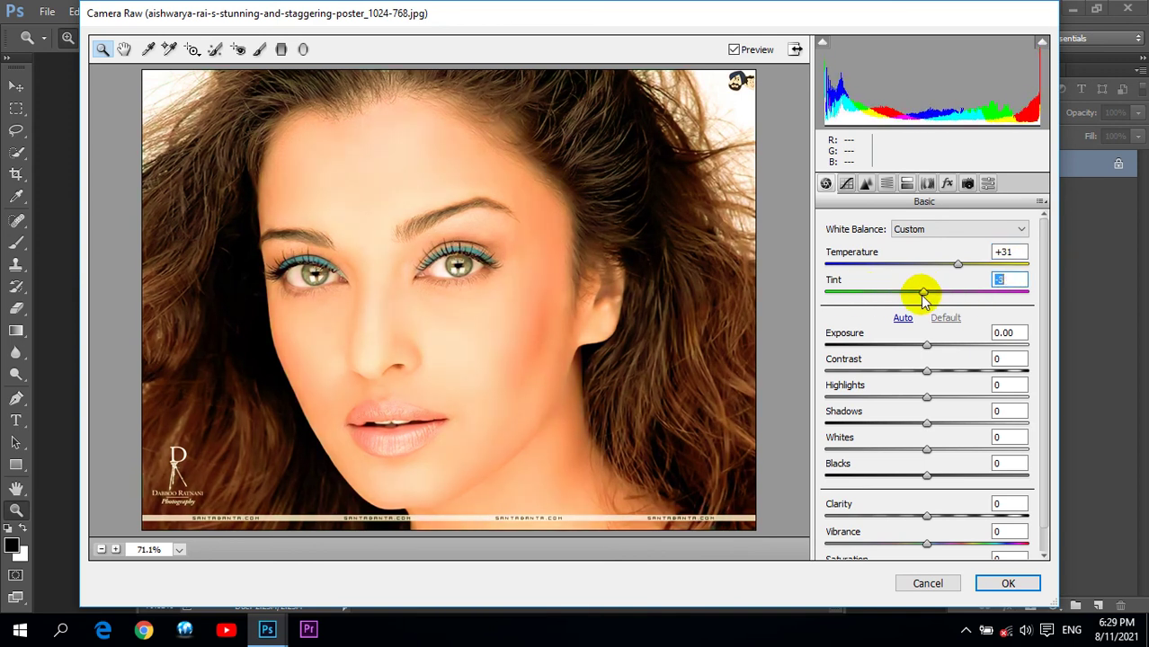
Set Exposure +1.10, Contrast +30, Highlights -50, Clarity +35, Vibrance -36, then apply the edits
mouse_move(925, 345)
mouse_down()
mouse_move(950, 349)
mouse_move(964, 384)
mouse_up()
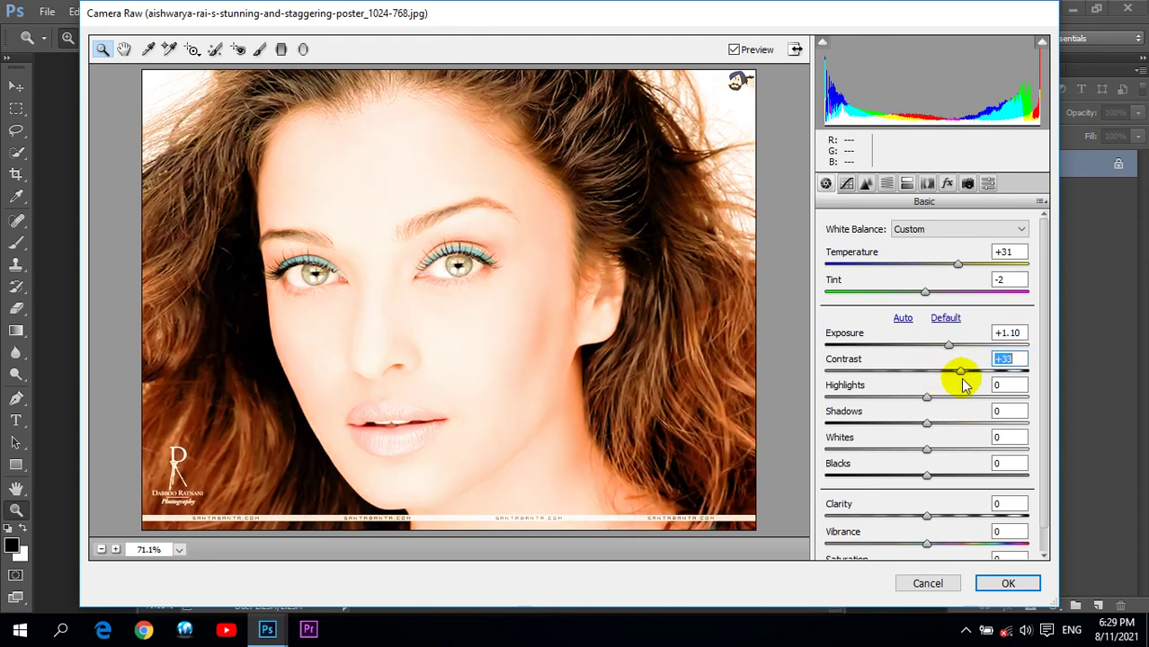
mouse_move(963, 385)
mouse_down()
mouse_move(872, 377)
mouse_move(960, 383)
mouse_move(933, 397)
mouse_move(955, 403)
mouse_move(857, 402)
mouse_up()
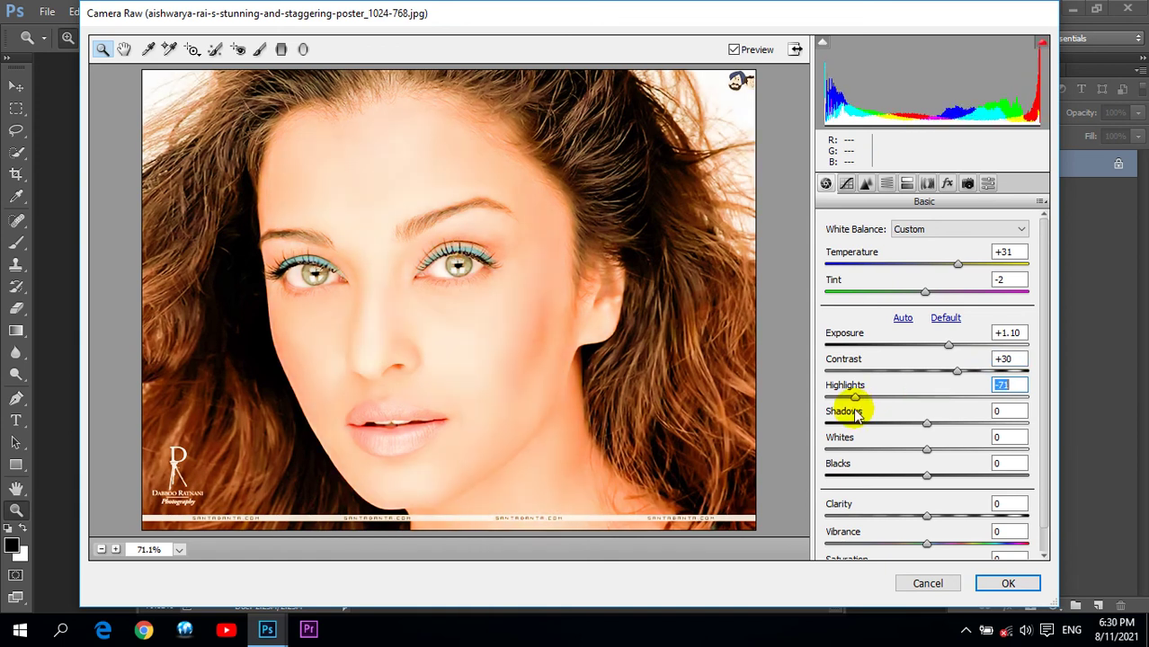
mouse_move(867, 403)
mouse_down()
mouse_move(977, 410)
mouse_move(879, 411)
mouse_move(989, 424)
mouse_move(897, 423)
mouse_move(1013, 426)
mouse_move(867, 453)
mouse_move(944, 456)
mouse_move(929, 456)
mouse_up()
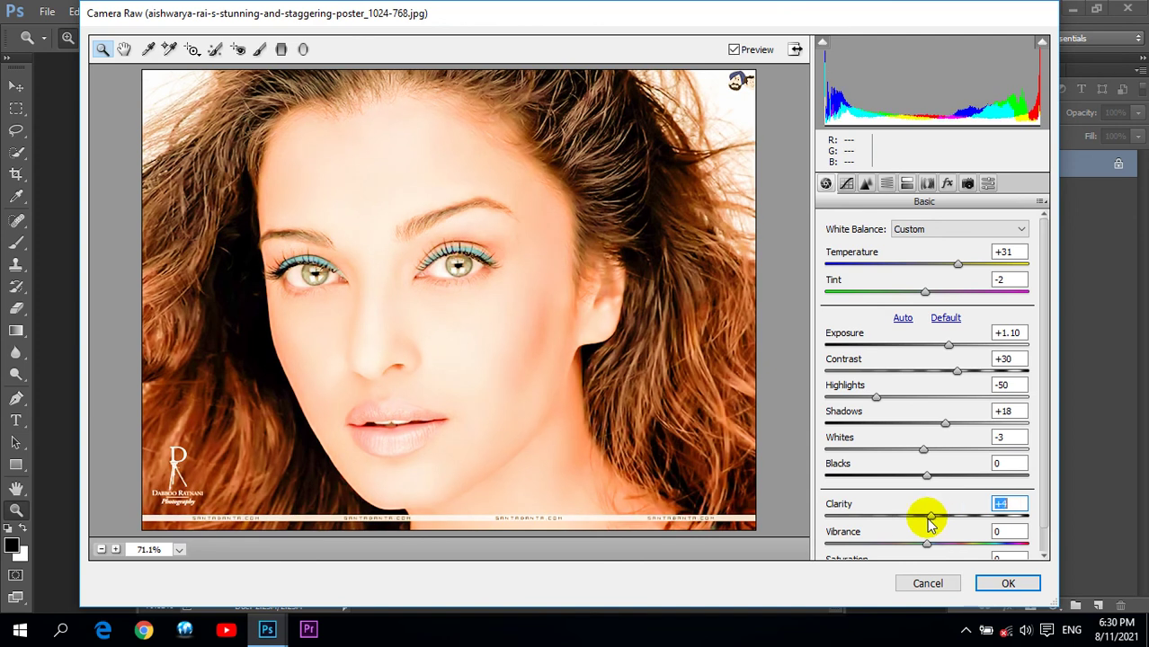
drag(926, 517, 964, 519)
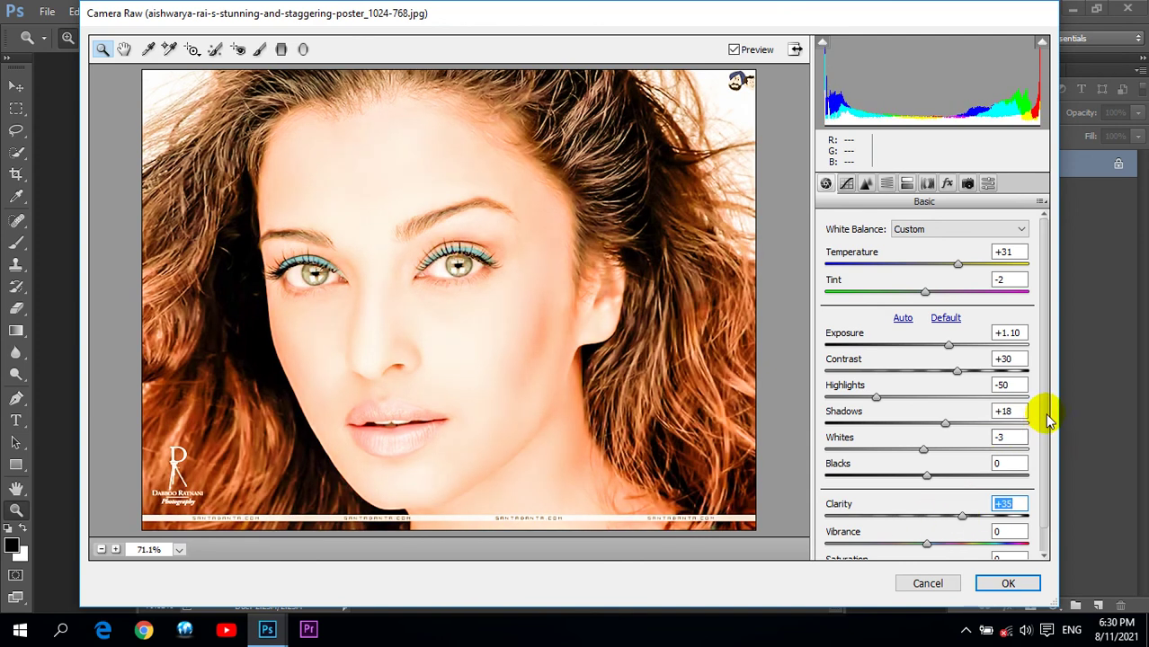
scroll(1033, 411, down, 2)
mouse_move(929, 521)
mouse_down()
mouse_move(891, 523)
mouse_move(908, 554)
mouse_move(949, 545)
mouse_up()
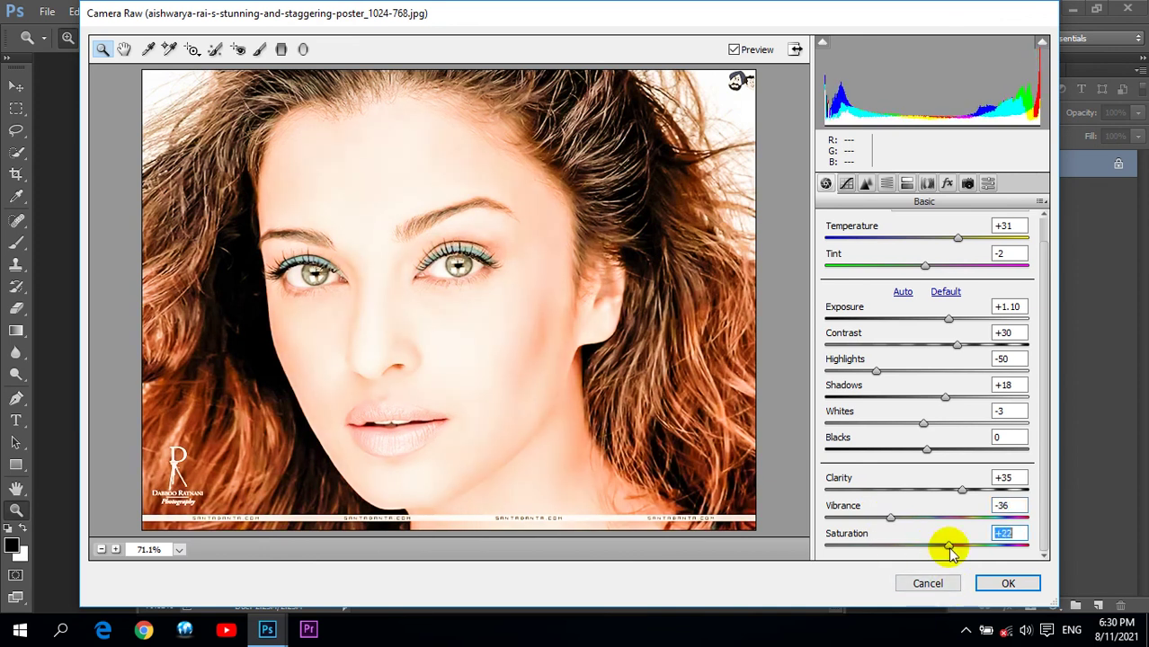
click(1007, 584)
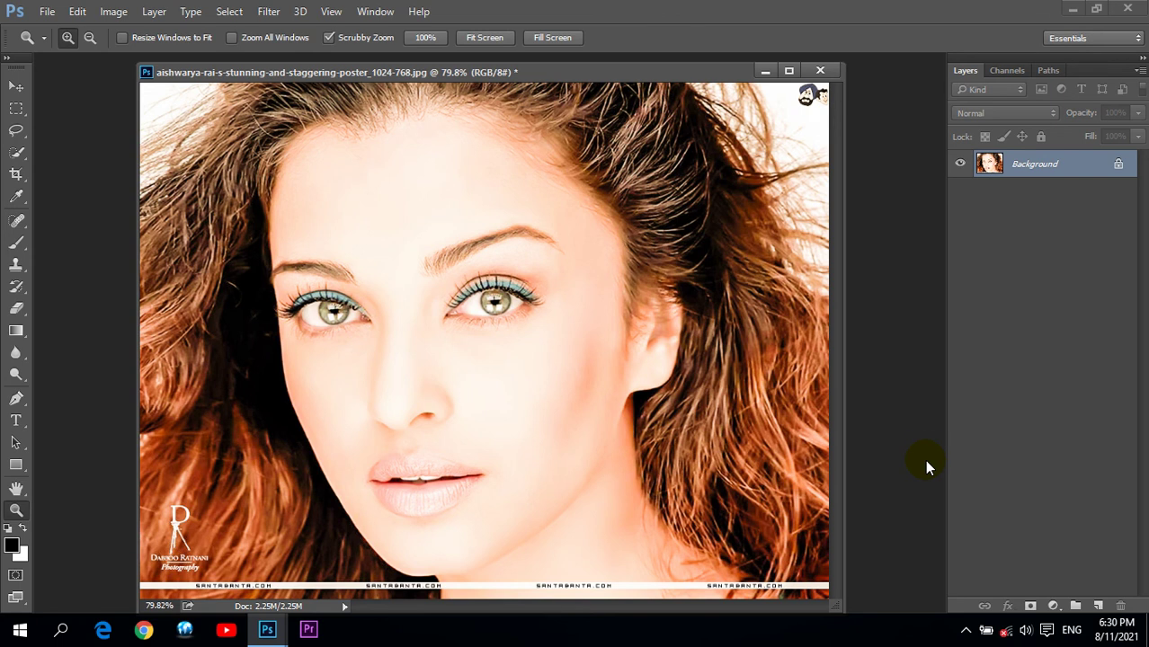
Undo the Camera Raw edit to restore the portrait's original colours
click(267, 11)
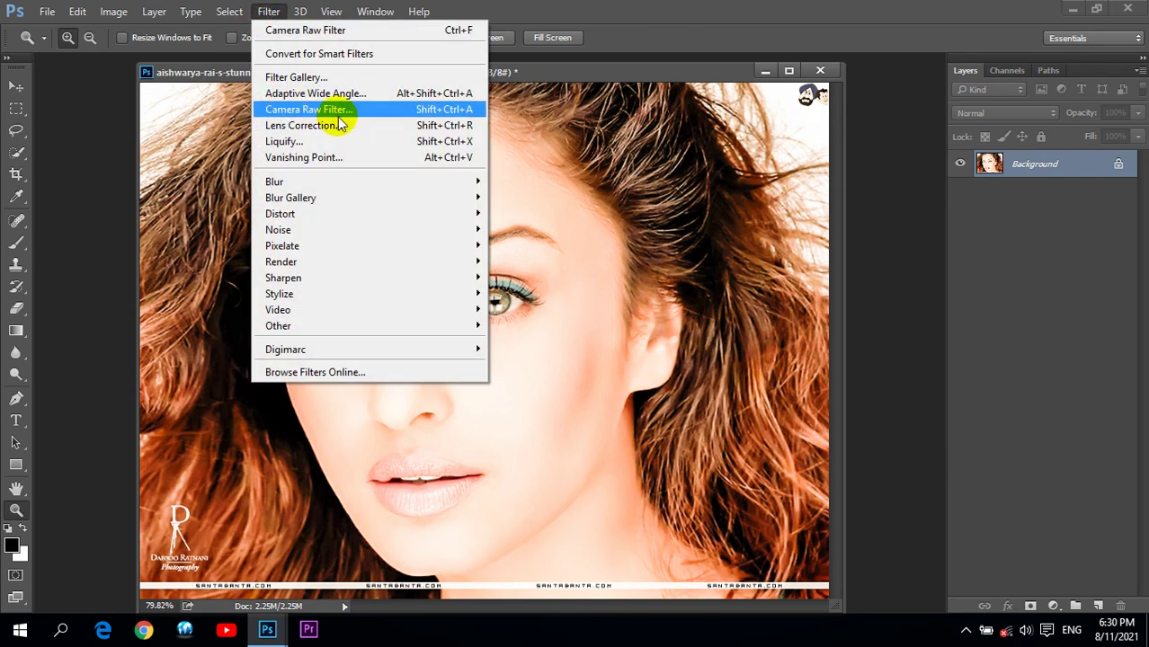
click(649, 7)
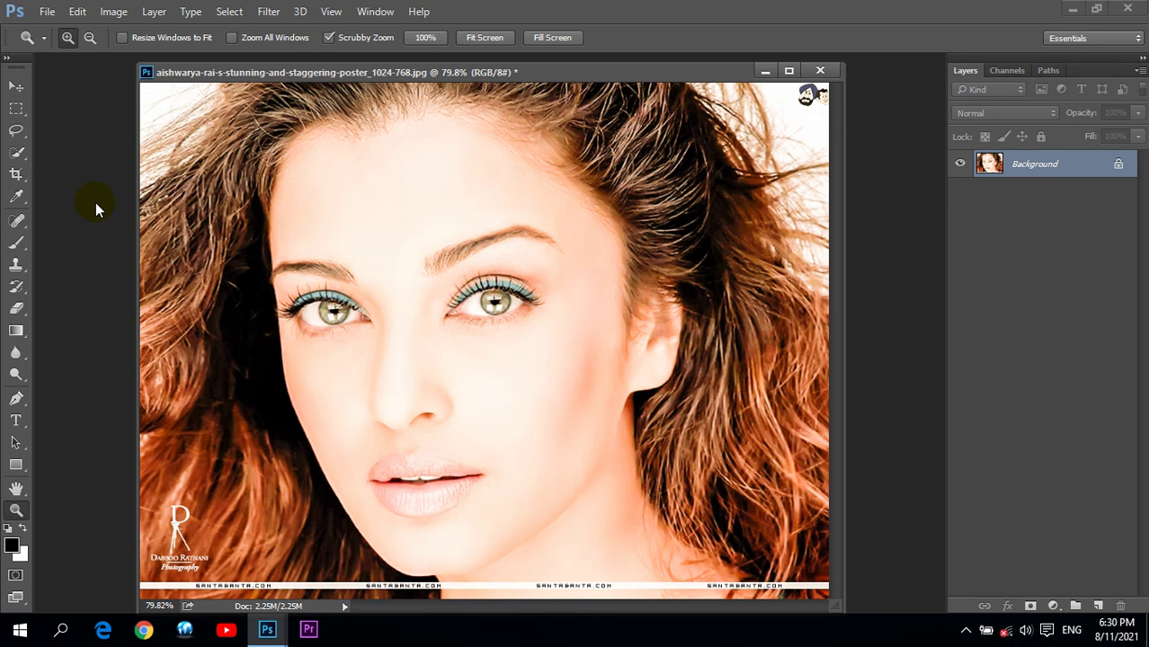
key(ctrl+z)
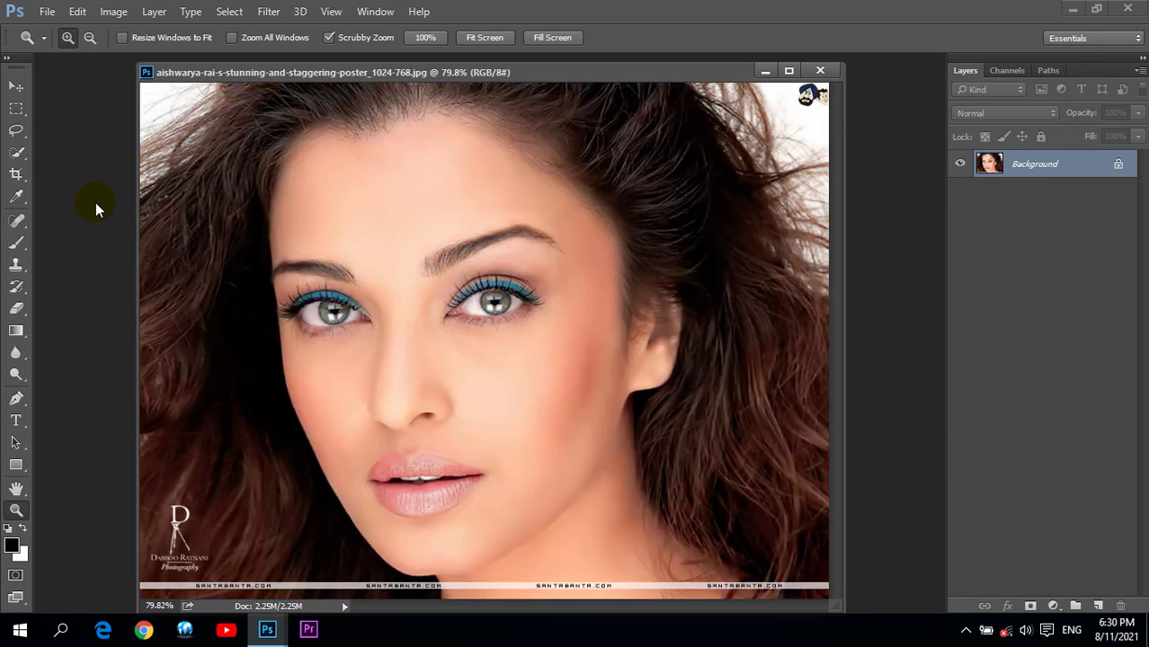